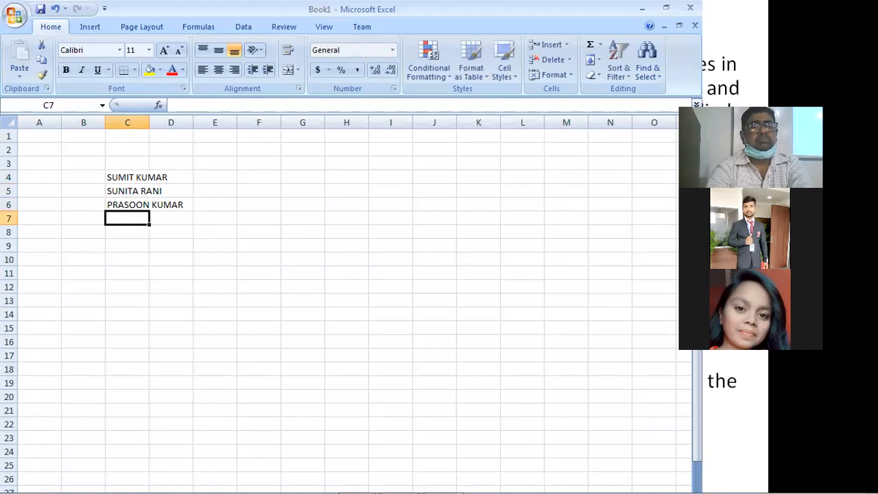
Enter two more employees' full names in C7 and C8, and fit column C's width to its contents.
{"action": "type", "text": "RAJ K"}
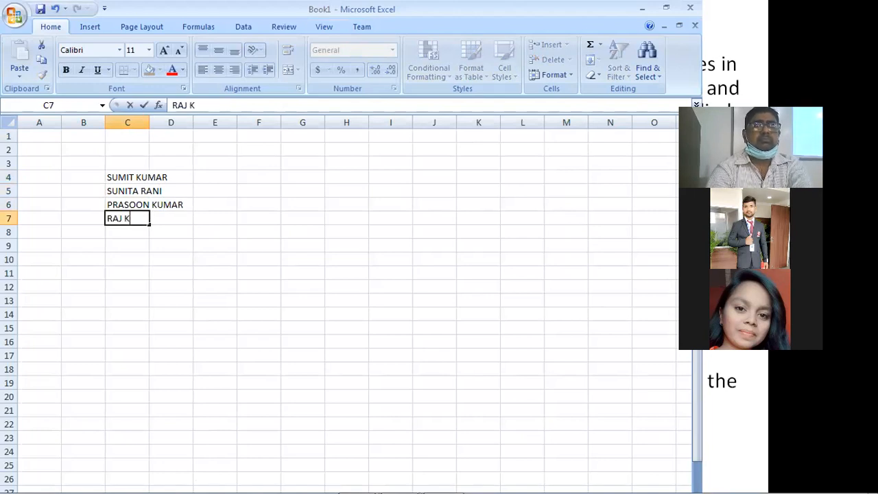
{"action": "type", "text": "UMAR"}
{"action": "key", "text": "Return"}
{"action": "type", "text": "RA"}
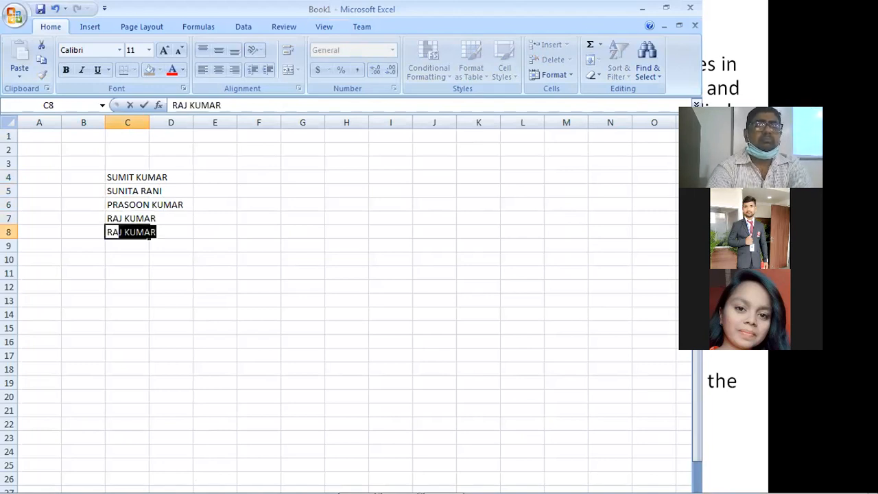
{"action": "type", "text": "JNISH VER"}
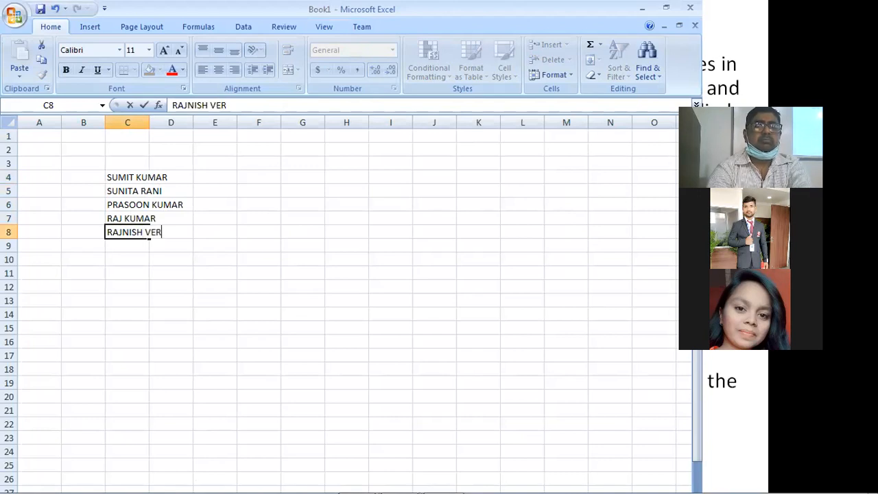
{"action": "type", "text": "MA"}
{"action": "key", "text": "Return"}
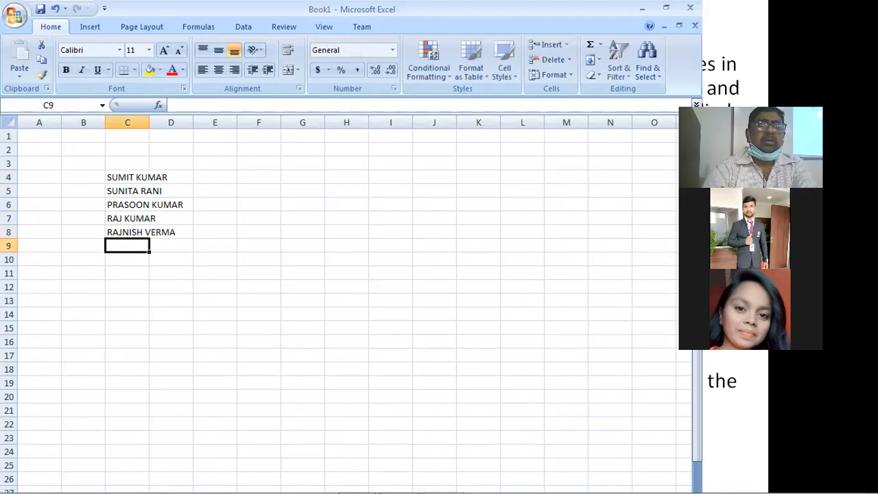
{"action": "double_click", "coordinate": [148, 115]}
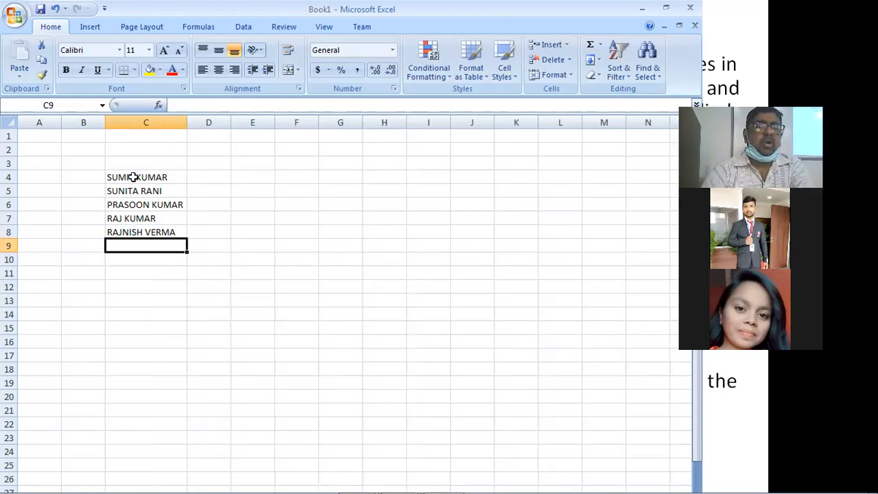
Copy the five names in C4:C8 and paste them directly below, starting at C9.
{"action": "left_click_drag", "start_coordinate": [131, 177], "coordinate": [134, 231]}
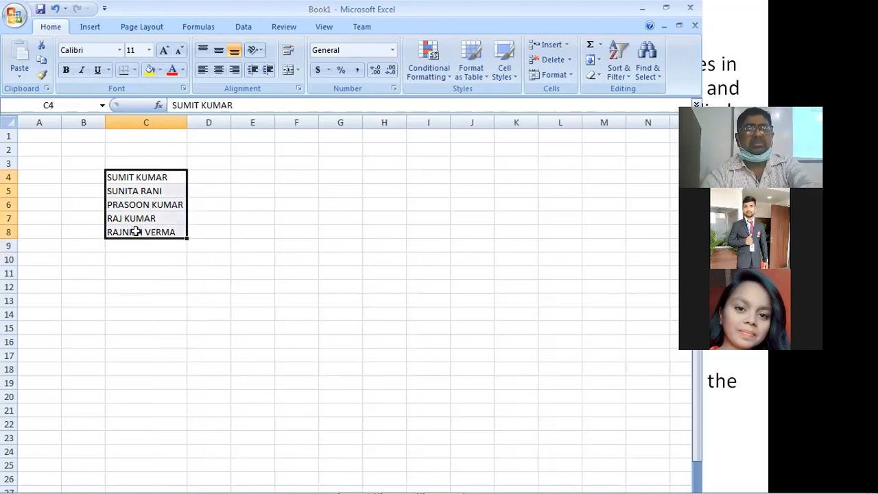
{"action": "key", "text": "ctrl+c"}
{"action": "left_click", "coordinate": [130, 247]}
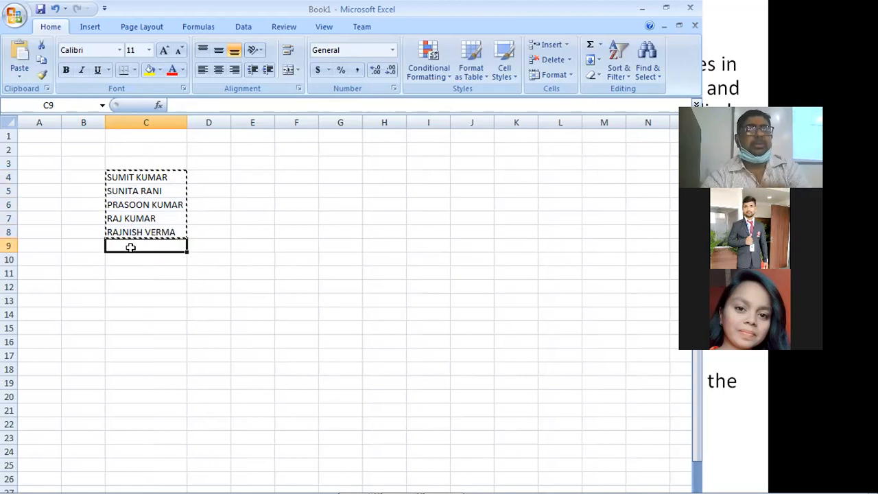
{"action": "key", "text": "ctrl+v"}
Enter the departments SALES in D4 and IT in D5 beside the first two names.
{"action": "left_click", "coordinate": [202, 173]}
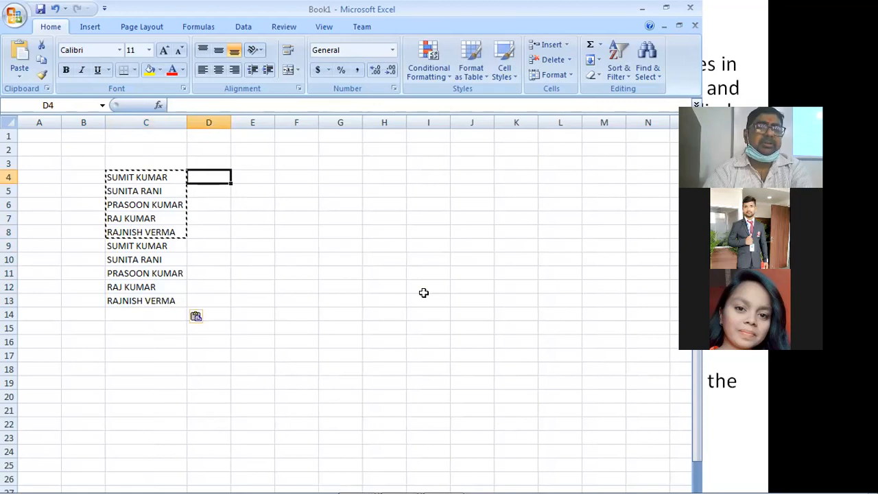
{"action": "type", "text": "SAK"}
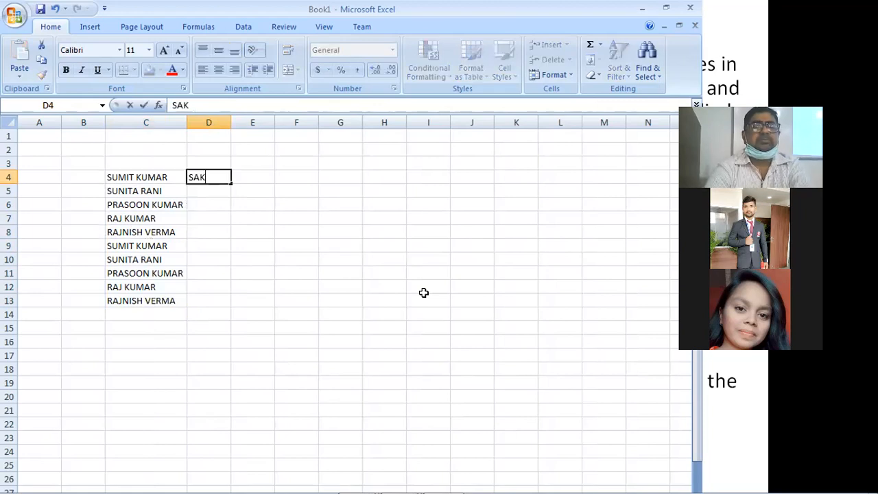
{"action": "type", "text": "="}
{"action": "key", "text": "BackSpace"}
{"action": "key", "text": "BackSpace"}
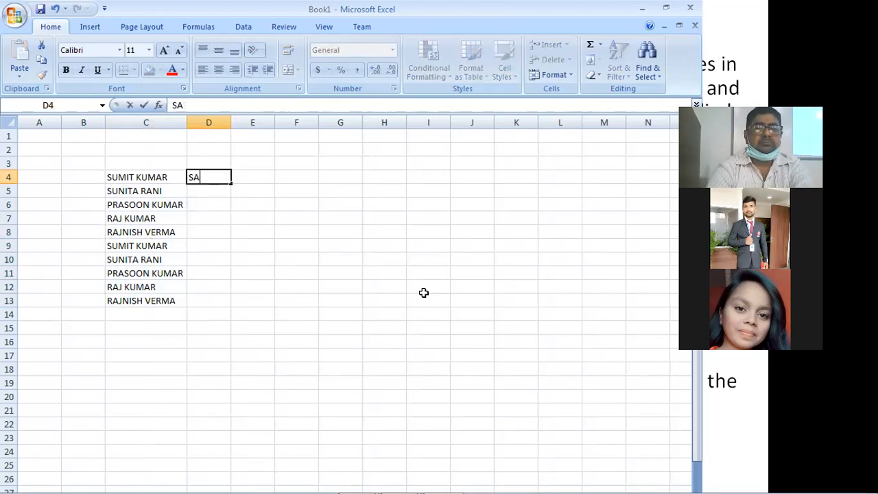
{"action": "type", "text": "LES"}
{"action": "key", "text": "Return"}
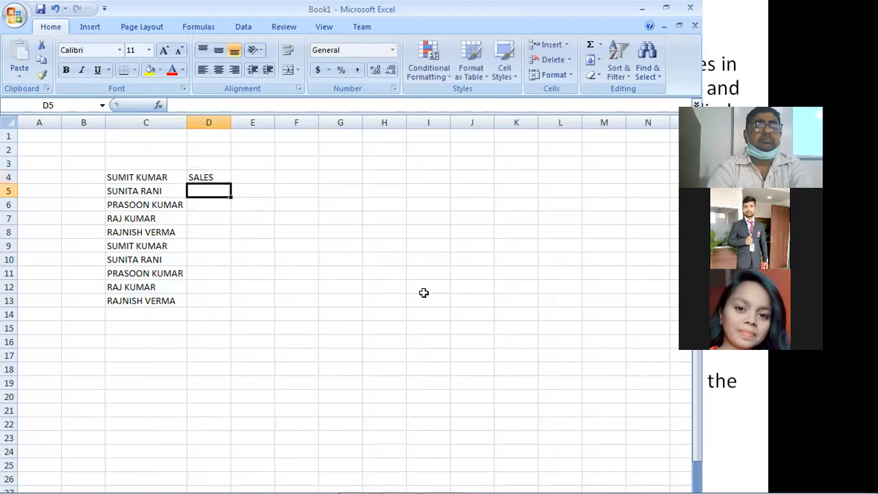
{"action": "type", "text": "IT"}
{"action": "key", "text": "Return"}
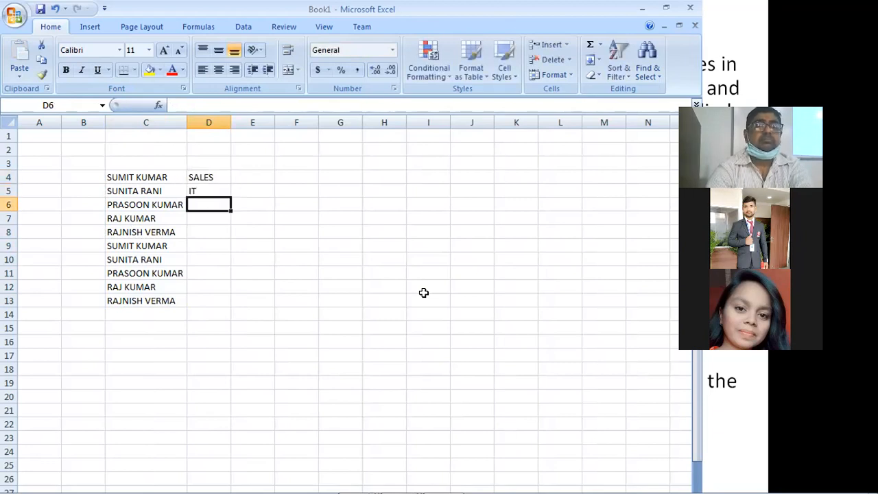
Enter the departments MARKETING, ACCOUNTS and SALES in cells D6 to D8.
{"action": "type", "text": "MARKE"}
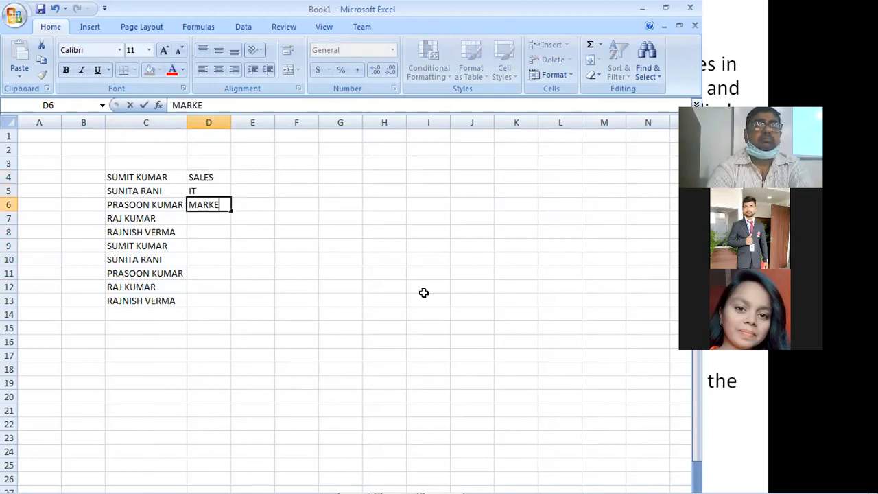
{"action": "type", "text": "TING"}
{"action": "key", "text": "Return"}
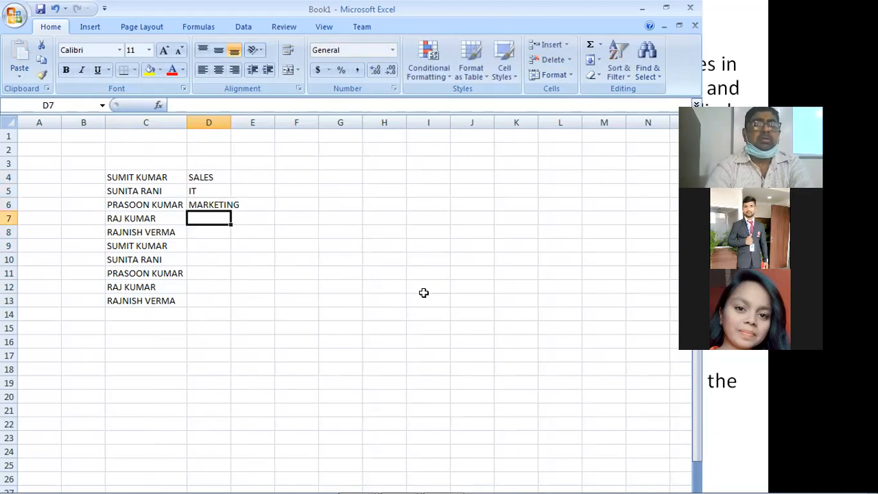
{"action": "type", "text": "ACCOUNTS"}
{"action": "key", "text": "Return"}
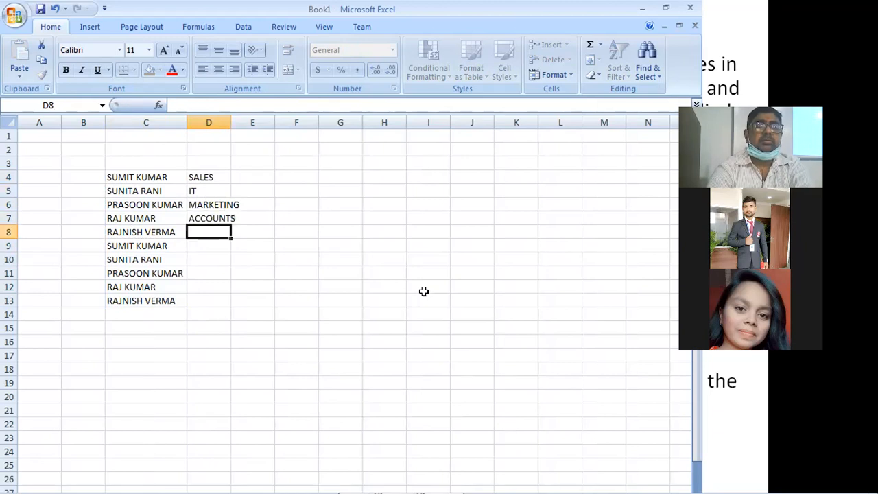
{"action": "type", "text": "SALE"}
{"action": "key", "text": "Return"}
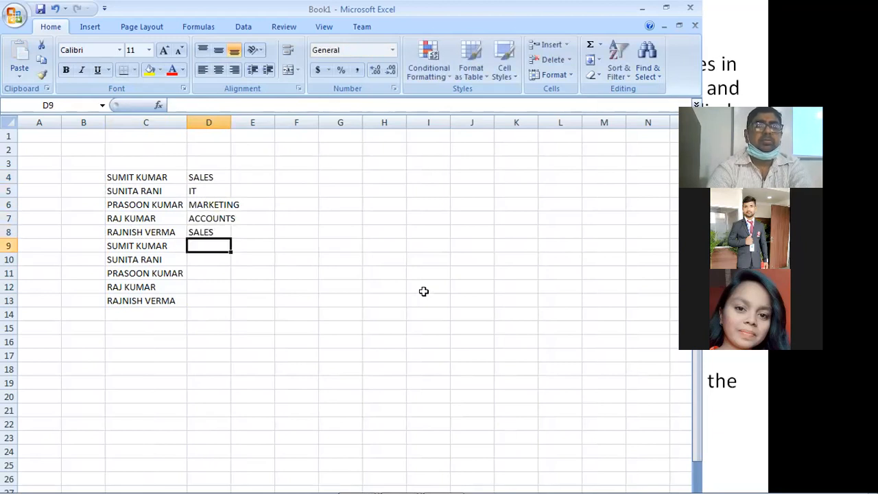
Enter the departments ACCOUNTS, IT and IT in cells D9 to D11.
{"action": "type", "text": "ACC"}
{"action": "key", "text": "Return"}
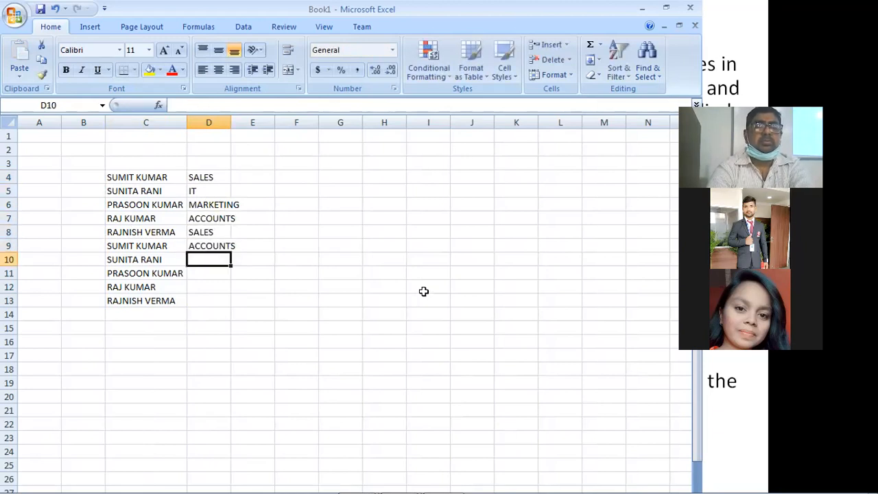
{"action": "type", "text": "IT"}
{"action": "key", "text": "Return"}
{"action": "type", "text": "IT"}
{"action": "key", "text": "Return"}
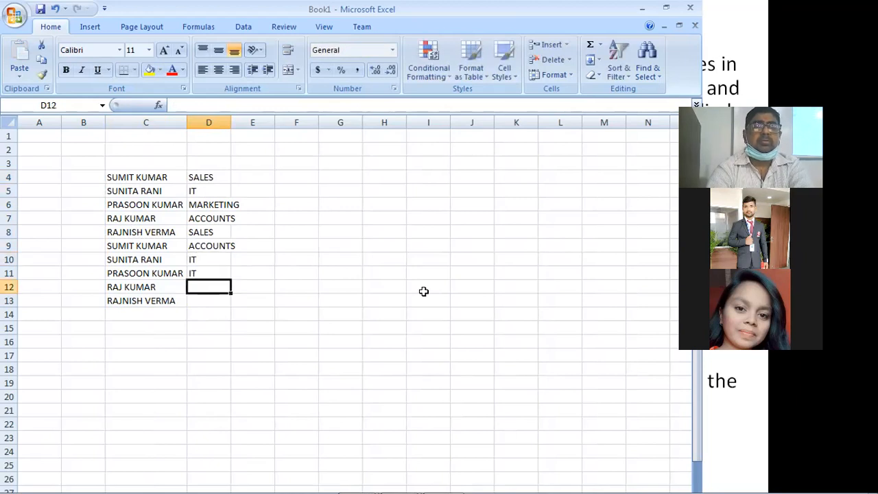
Complete the departments with MARKETING in D12 and SALES in D13, and fit column D's width to its contents.
{"action": "type", "text": "MARKETING"}
{"action": "key", "text": "Return"}
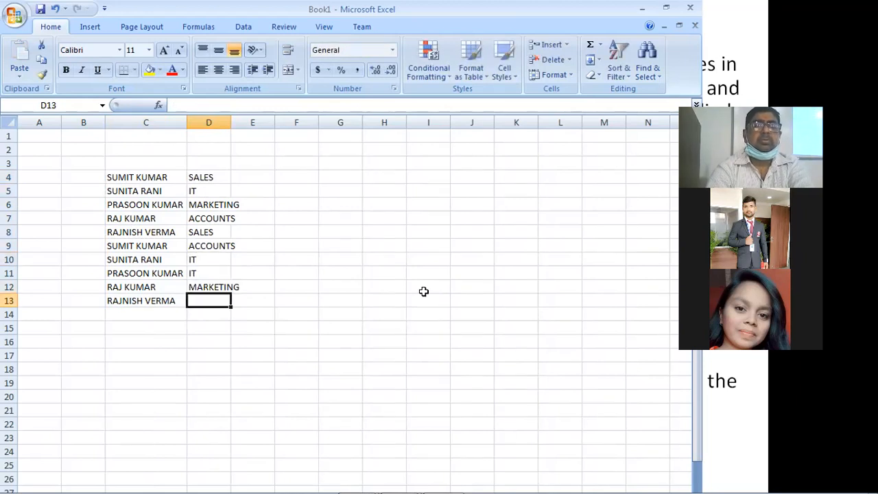
{"action": "type", "text": "SALE"}
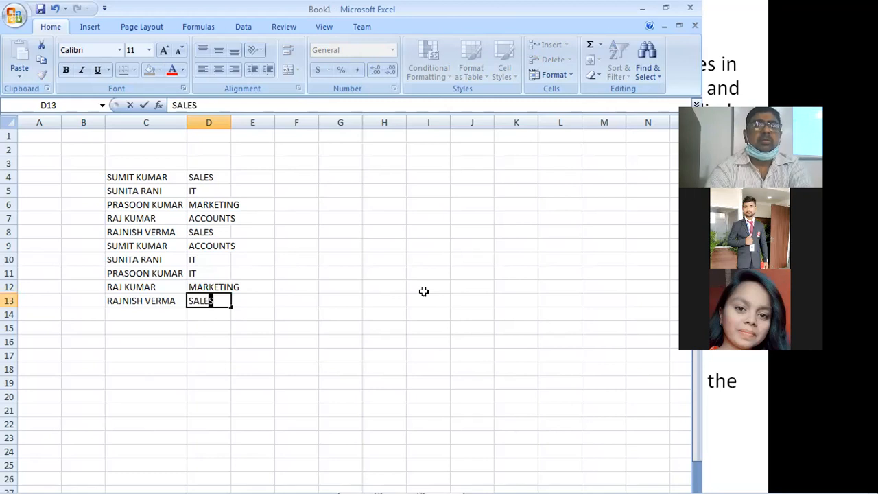
{"action": "key", "text": "Return"}
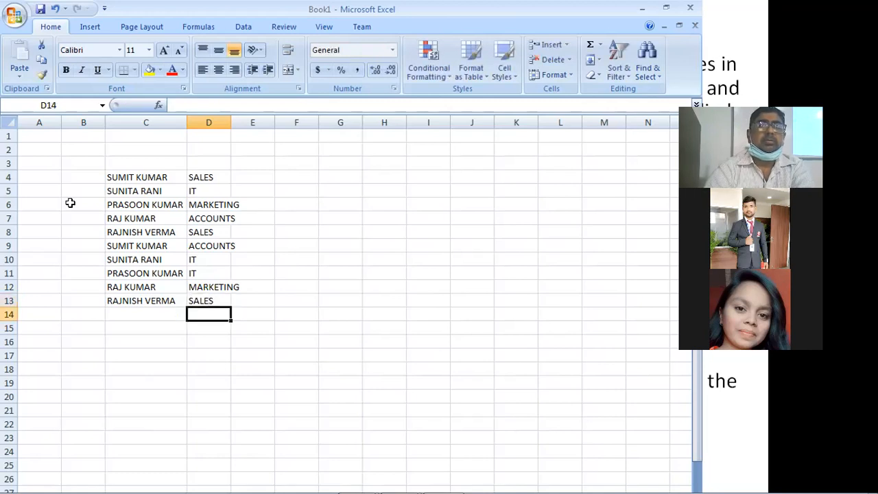
{"action": "double_click", "coordinate": [231, 115]}
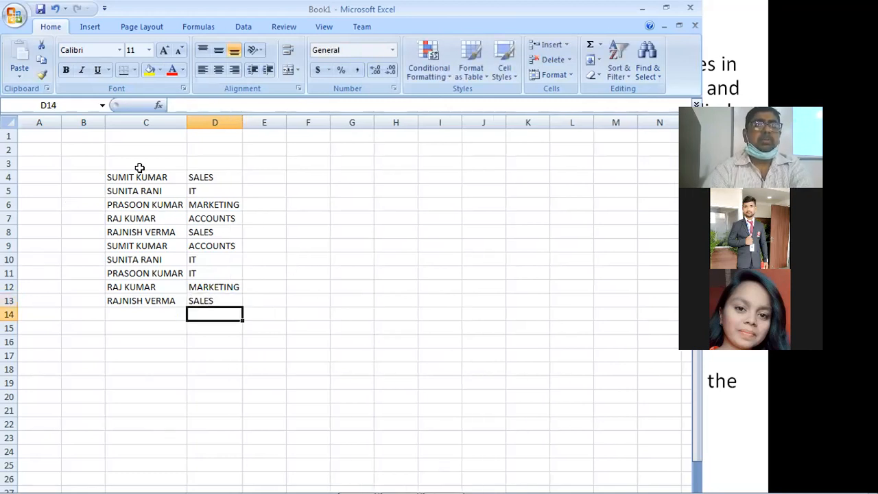
Add the headers NAME in C2 and DEPARTMENT in D2, fit column D's width, and open E2 for entry.
{"action": "left_click", "coordinate": [126, 150]}
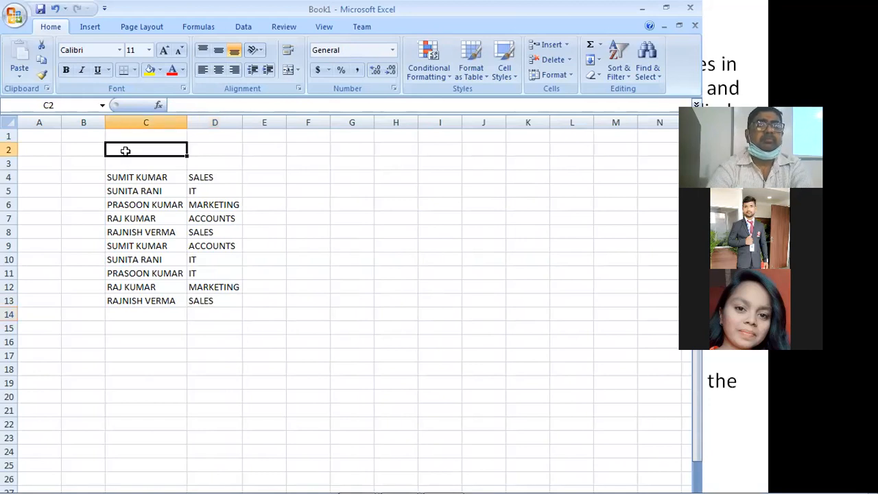
{"action": "type", "text": "NAME"}
{"action": "key", "text": "Tab"}
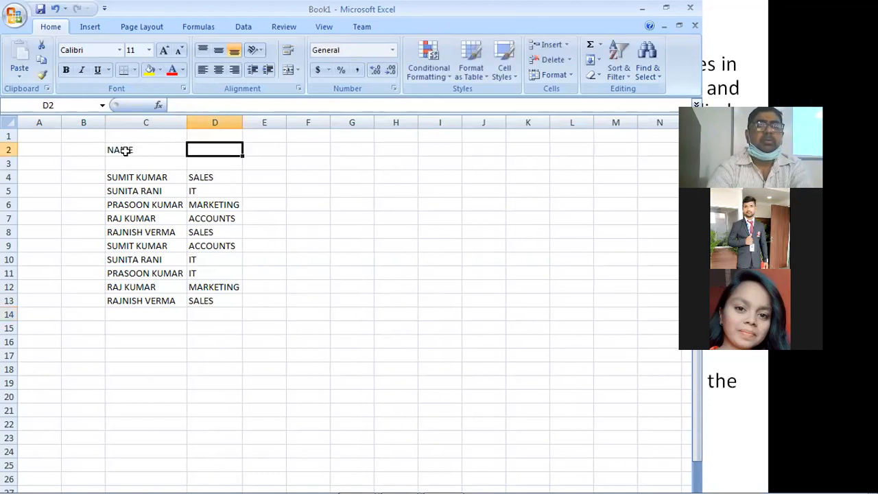
{"action": "type", "text": "DEPAR"}
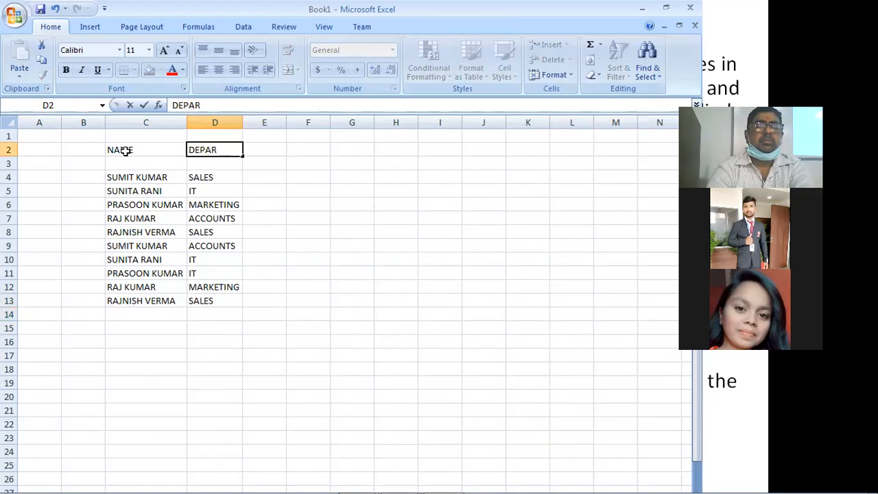
{"action": "type", "text": "TMENT"}
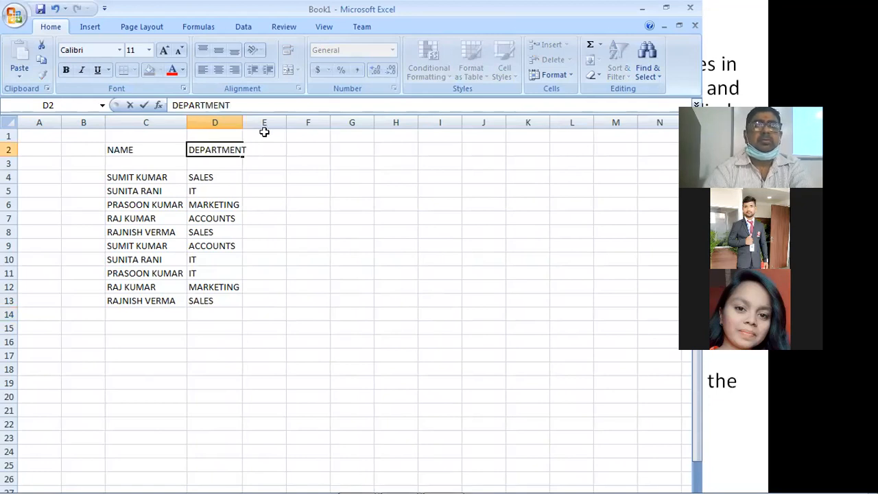
{"action": "left_click", "coordinate": [264, 133]}
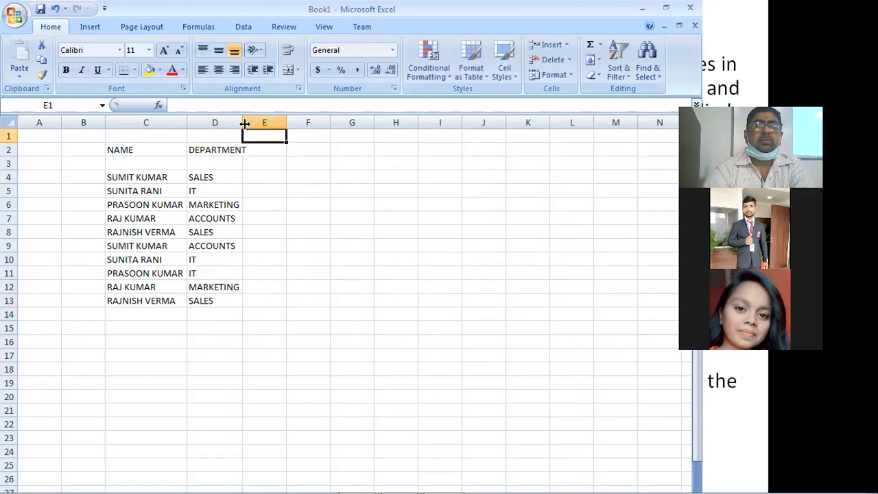
{"action": "double_click", "coordinate": [273, 151]}
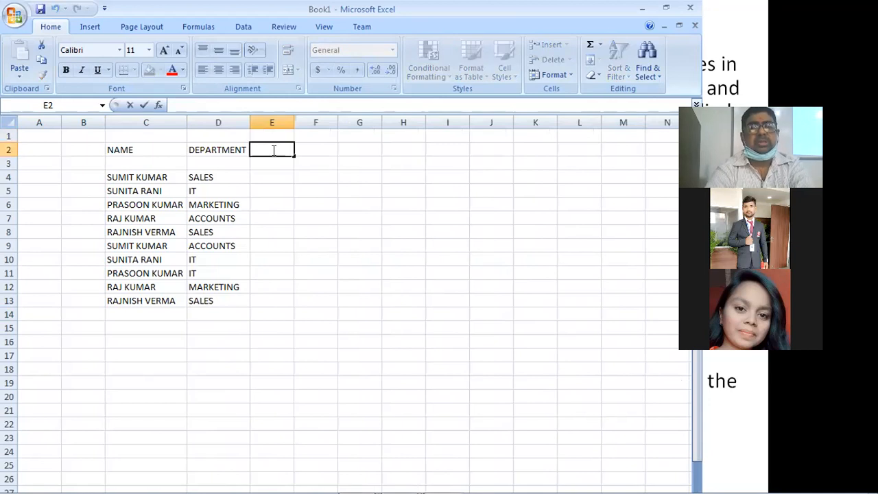
{"action": "type", "text": "SALARY"}
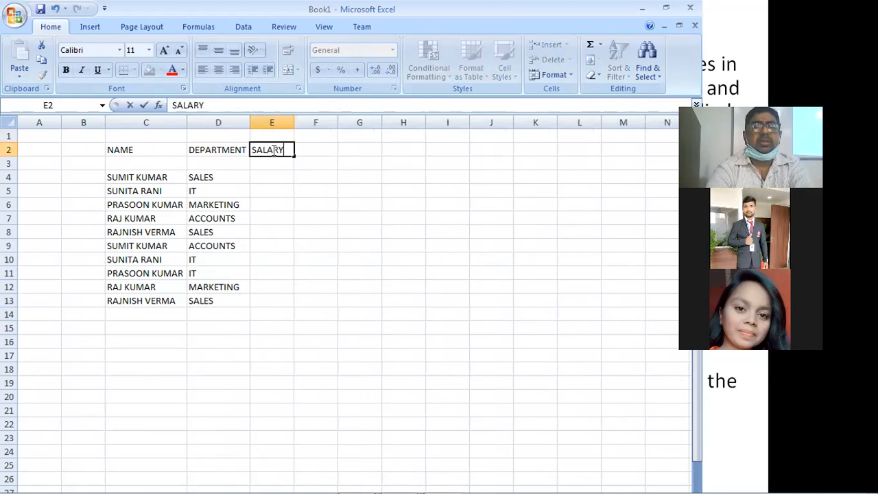
{"action": "key", "text": "BackSpace"}
{"action": "key", "text": "BackSpace"}
{"action": "key", "text": "BackSpace"}
{"action": "key", "text": "BackSpace"}
{"action": "key", "text": "BackSpace"}
{"action": "key", "text": "BackSpace"}
Enter the header CITY in E2 and move to E4 for the first city.
{"action": "type", "text": "CIT"}
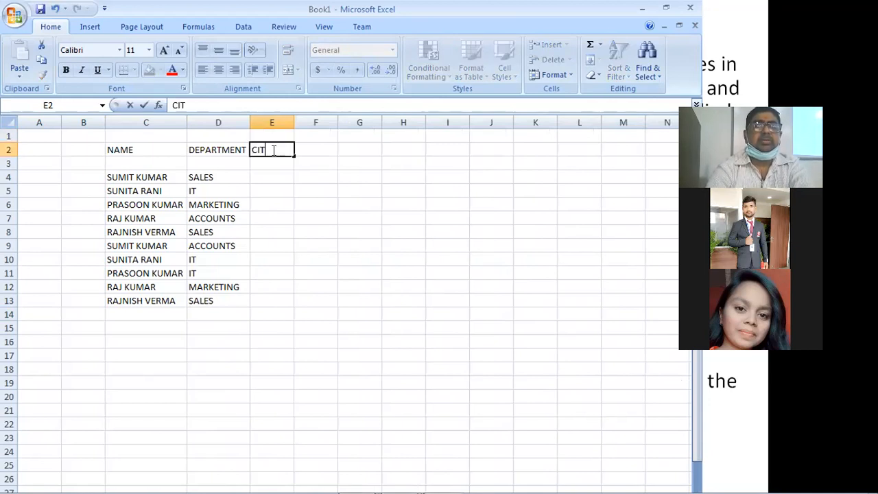
{"action": "type", "text": "Y"}
{"action": "key", "text": "Return"}
{"action": "key", "text": "Return"}
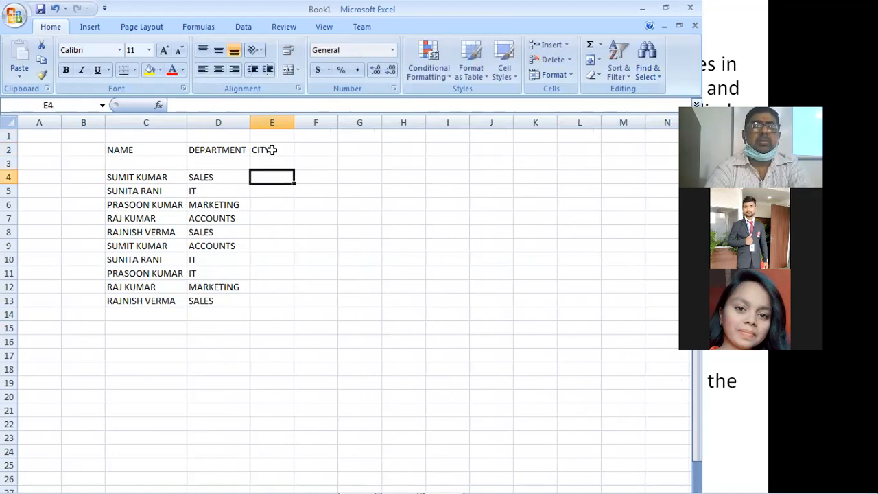
Enter the cities PATNA, GAYA, BUXOR and SIWAN in cells E4 to E7.
{"action": "type", "text": "PATNA"}
{"action": "key", "text": "Return"}
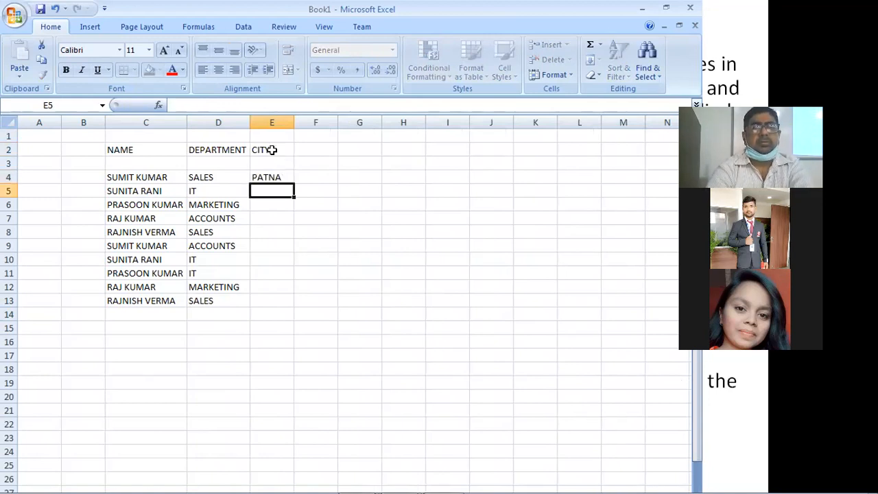
{"action": "type", "text": "GAYA"}
{"action": "key", "text": "Return"}
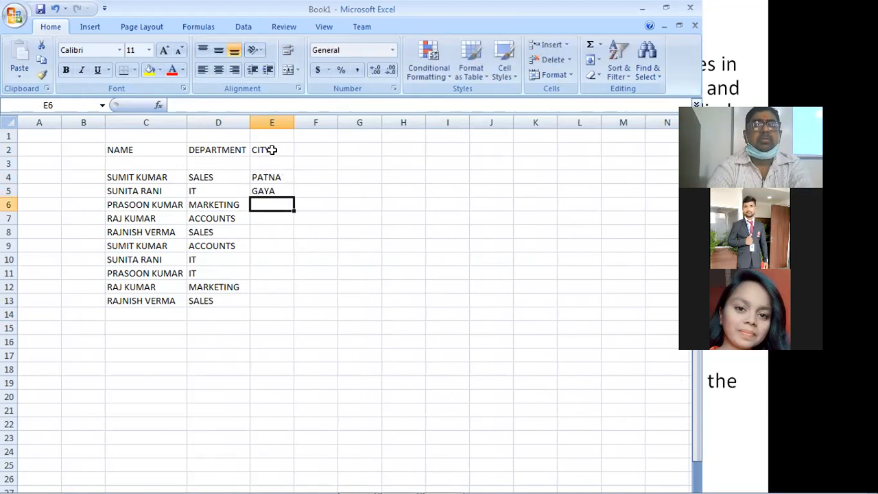
{"action": "type", "text": "BUXOR"}
{"action": "key", "text": "Return"}
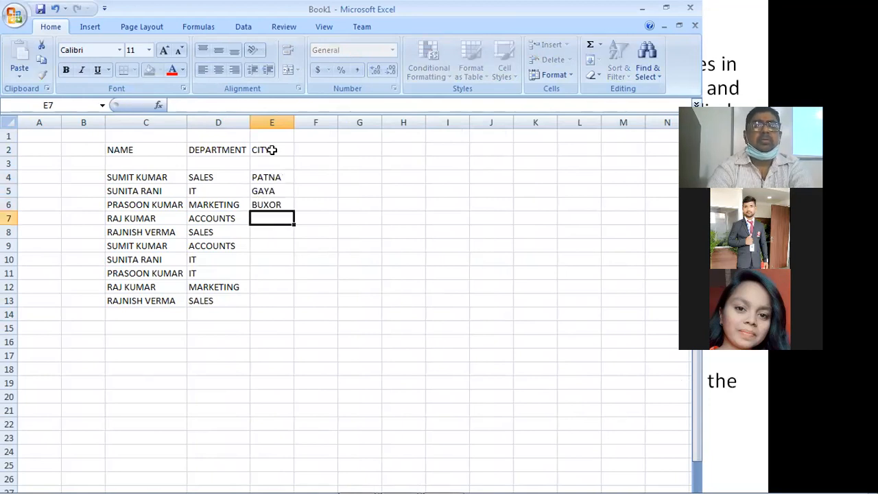
{"action": "type", "text": "SIWAN"}
{"action": "key", "text": "Return"}
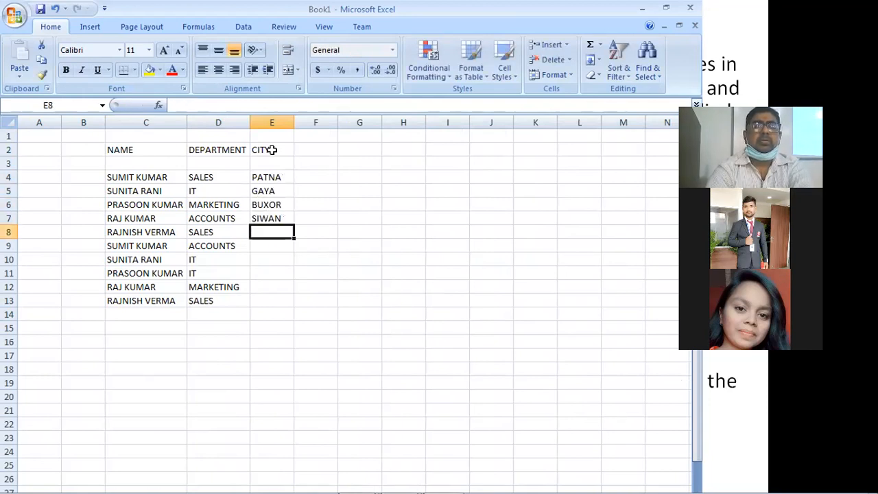
Enter the city PATNA in cells E8 and E9.
{"action": "type", "text": "PATN"}
{"action": "key", "text": "Return"}
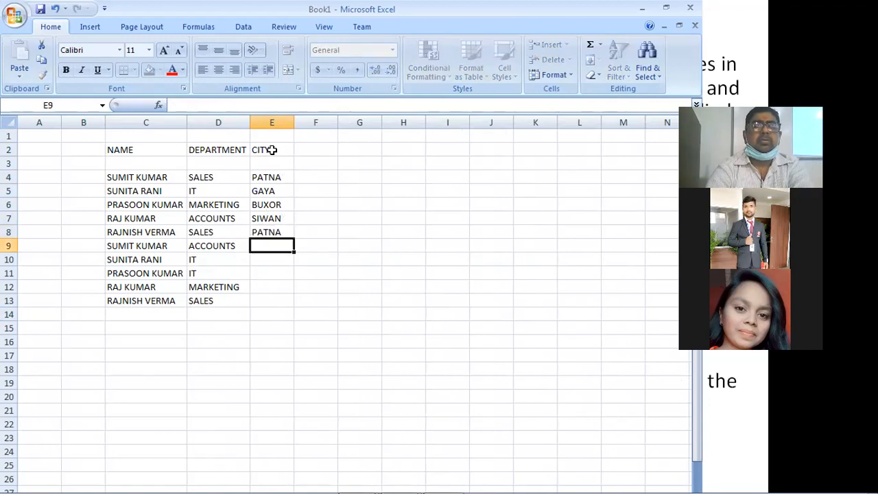
{"action": "type", "text": "PA"}
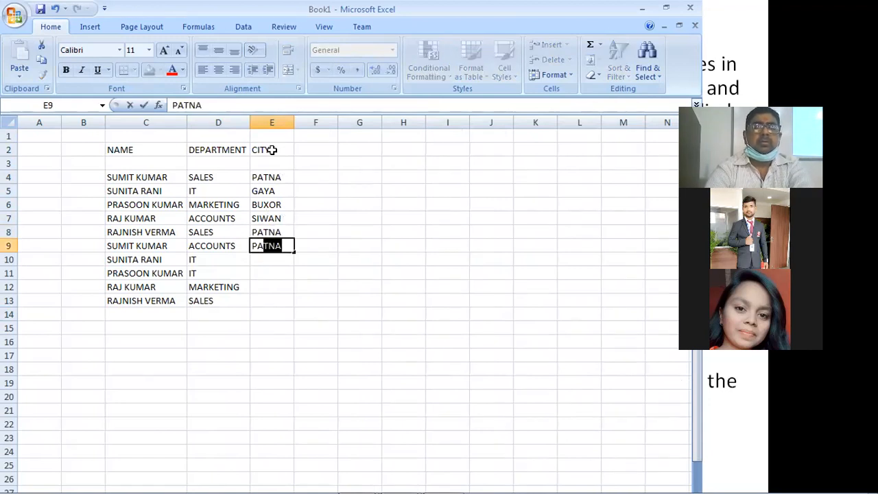
{"action": "type", "text": "NT"}
{"action": "key", "text": "BackSpace"}
{"action": "key", "text": "BackSpace"}
{"action": "type", "text": "TN"}
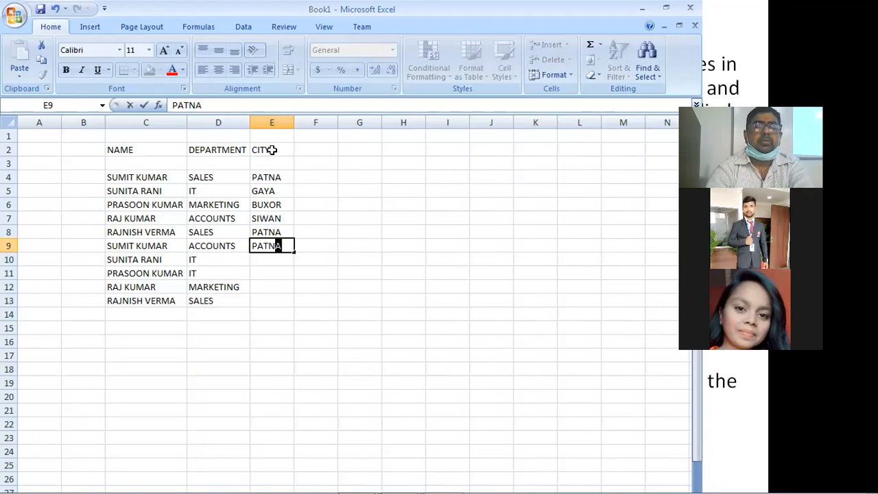
{"action": "key", "text": "Return"}
Complete the city column with GAYA, PATNA, SIWAN and BUXOR in cells E10 to E13.
{"action": "type", "text": "GAYA"}
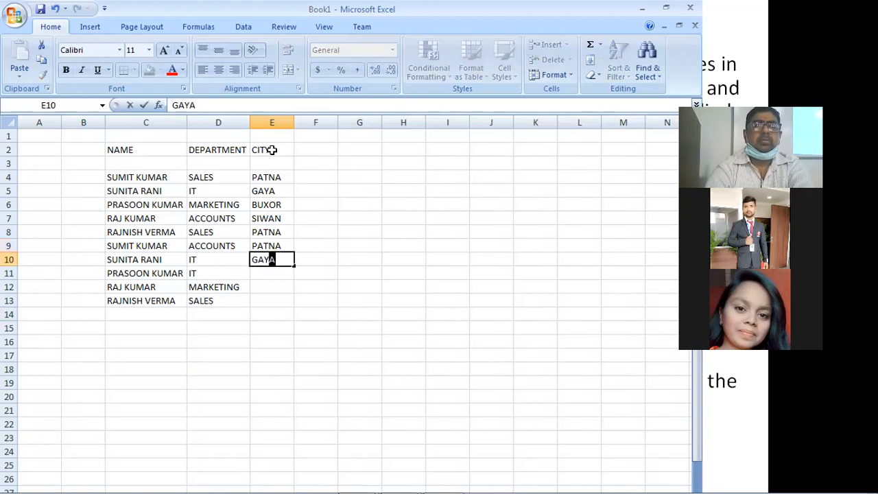
{"action": "key", "text": "Return"}
{"action": "type", "text": "PANT"}
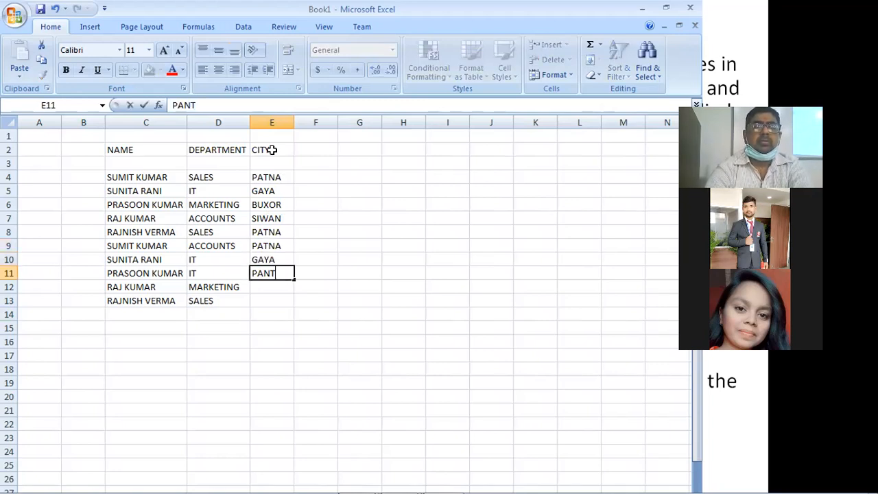
{"action": "key", "text": "BackSpace"}
{"action": "type", "text": "TNA"}
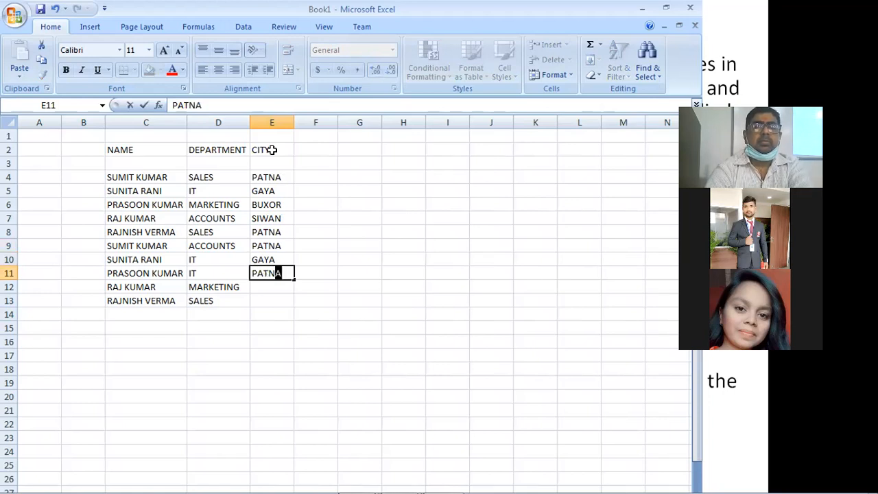
{"action": "key", "text": "Return"}
{"action": "type", "text": "S"}
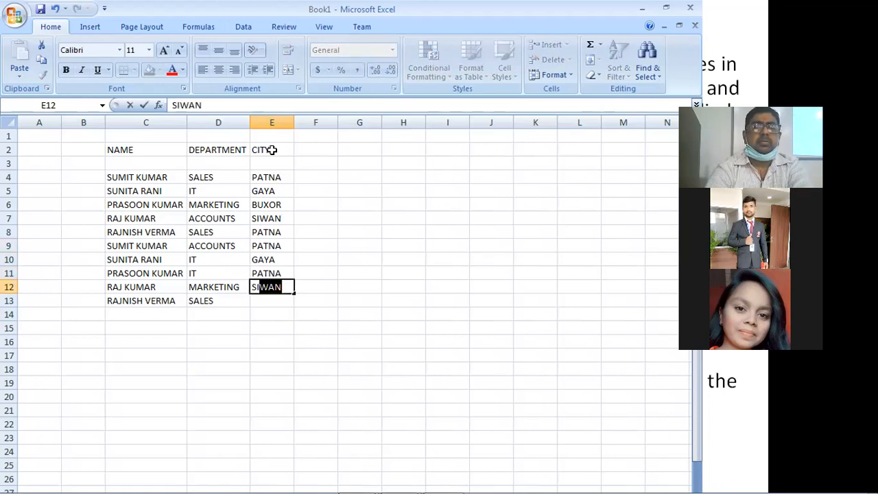
{"action": "type", "text": "IWAN"}
{"action": "key", "text": "Return"}
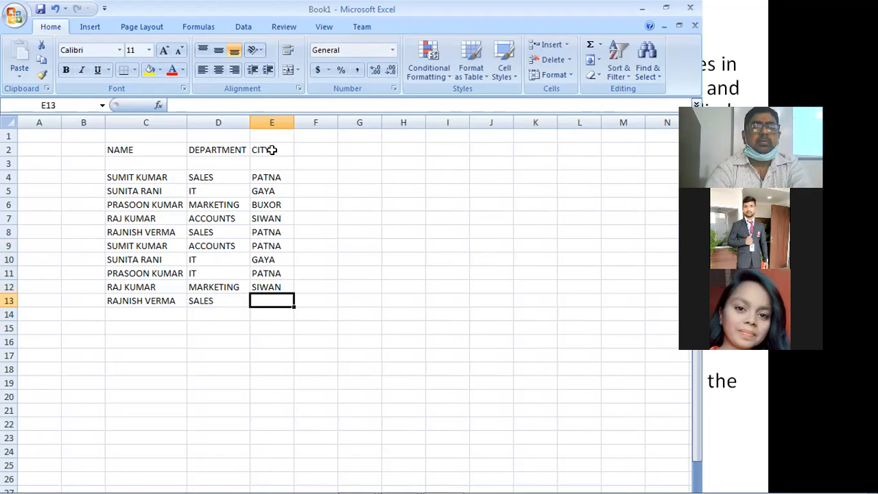
{"action": "type", "text": "BUXOR"}
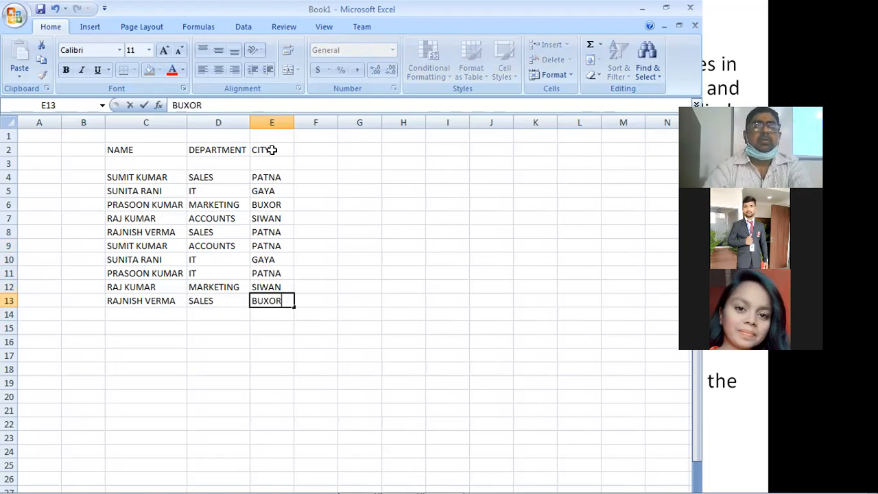
{"action": "key", "text": "Return"}
Enter the header SALARY in F2 and move to F4 for the first salary.
{"action": "left_click", "coordinate": [319, 148]}
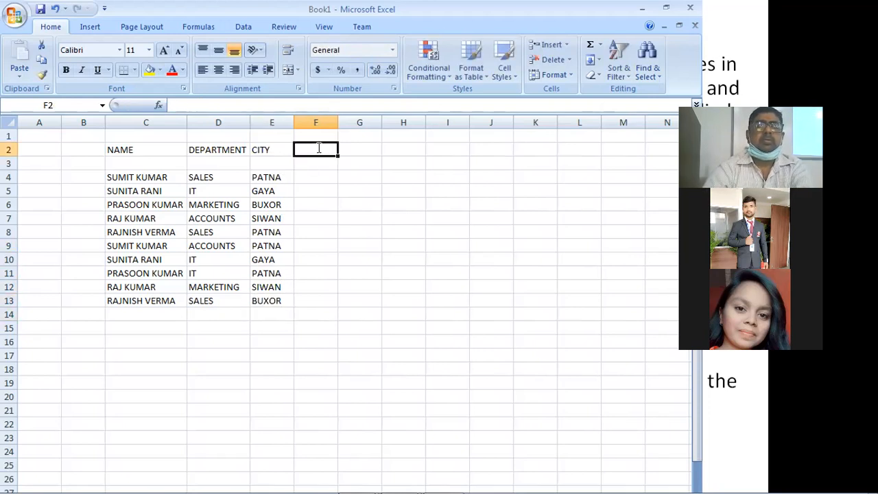
{"action": "type", "text": "SALA"}
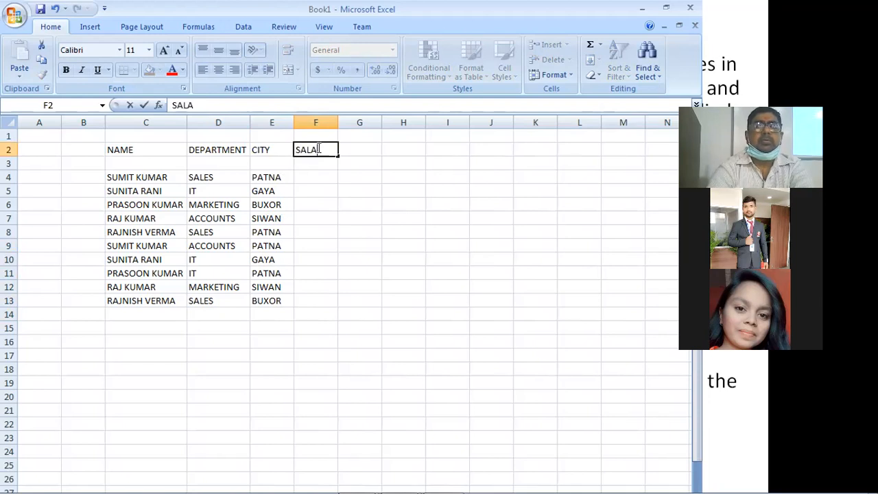
{"action": "type", "text": "RY"}
{"action": "key", "text": "Return"}
{"action": "key", "text": "Return"}
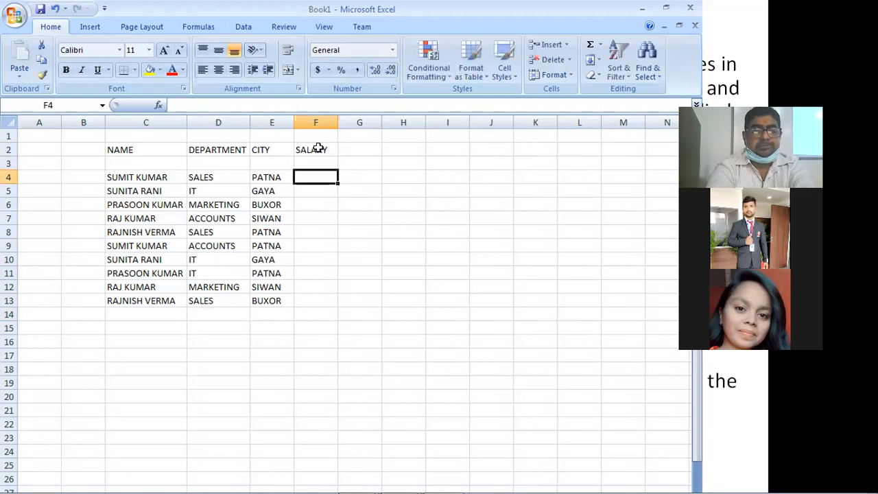
Enter the salaries 25000, 30000, 23000 and 22000 in cells F4 to F7.
{"action": "type", "text": "25"}
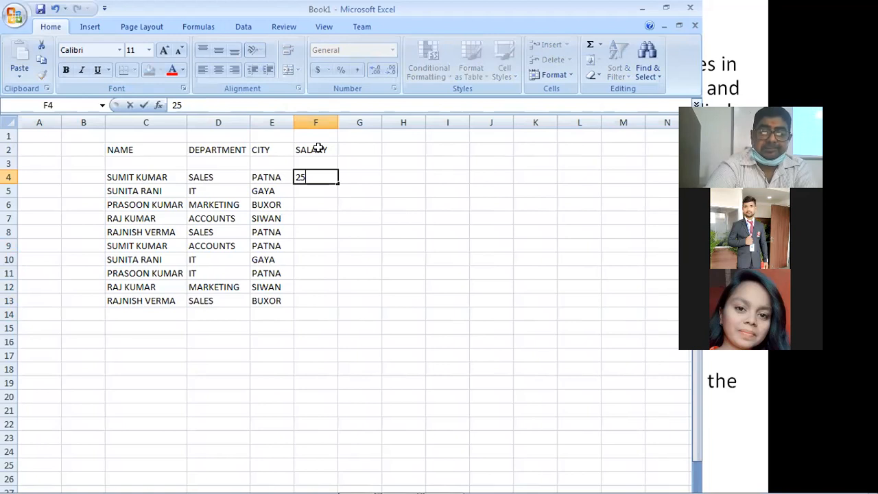
{"action": "type", "text": "000"}
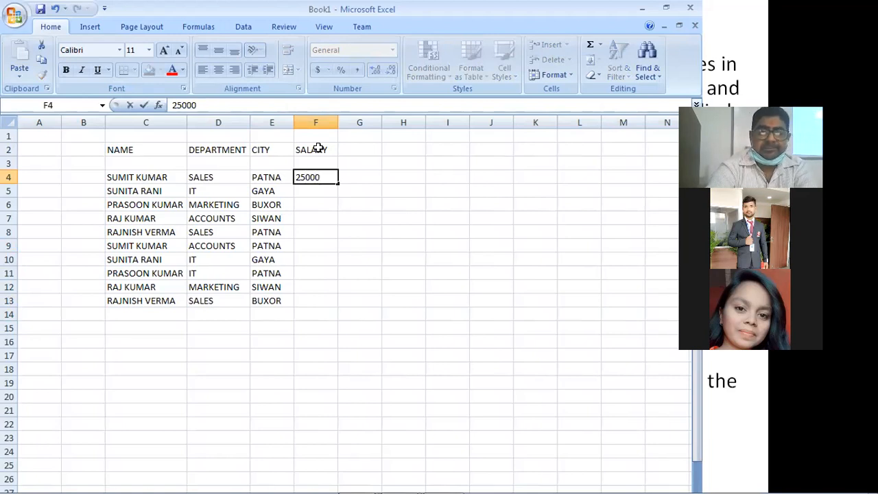
{"action": "key", "text": "Return"}
{"action": "type", "text": "30"}
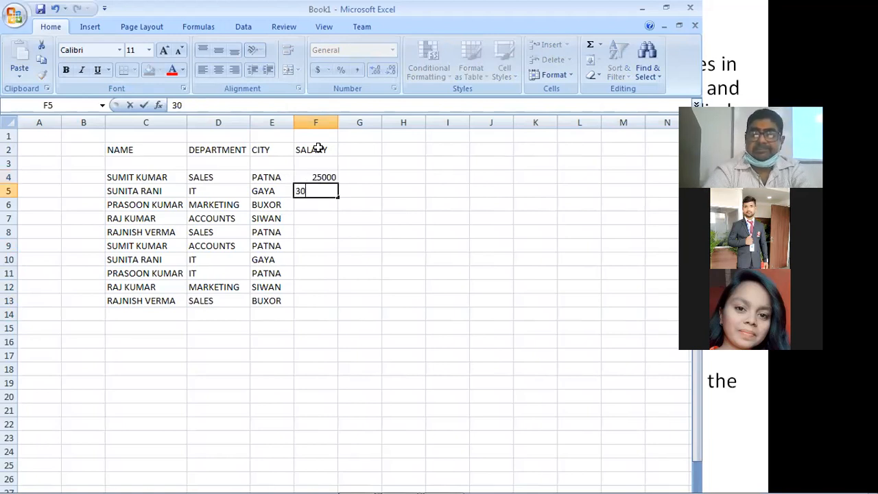
{"action": "type", "text": "000"}
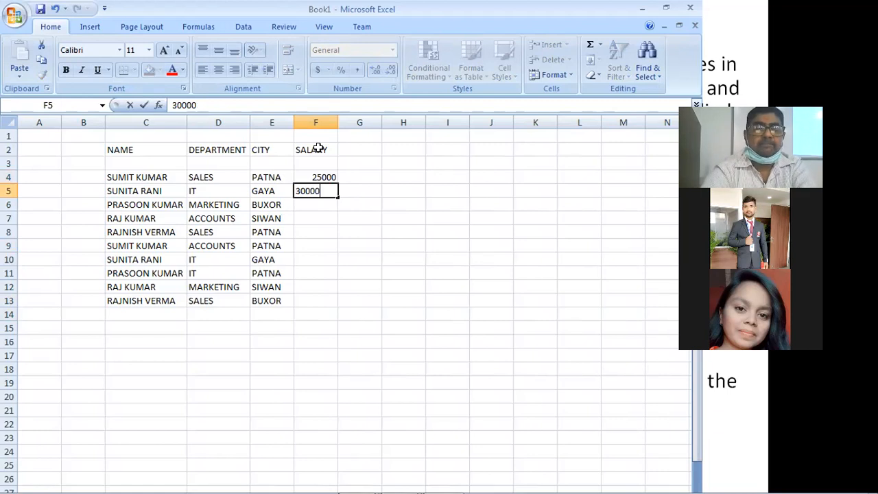
{"action": "key", "text": "Return"}
{"action": "type", "text": "23"}
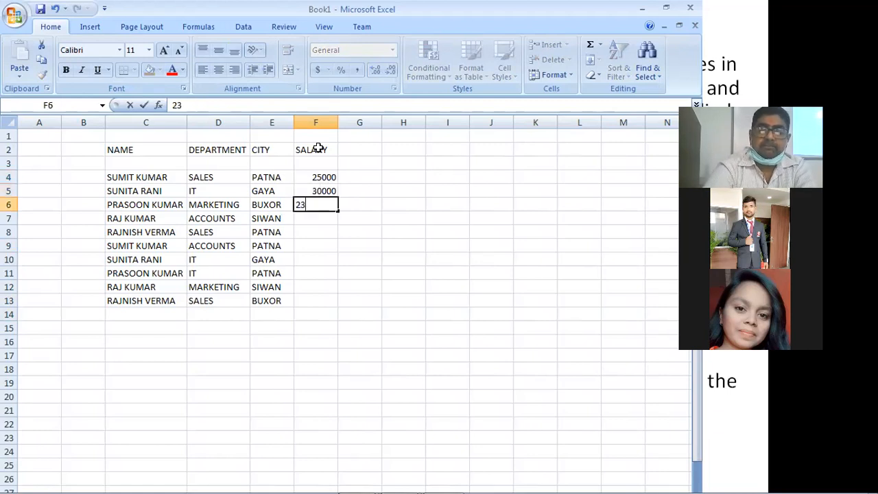
{"action": "type", "text": "000"}
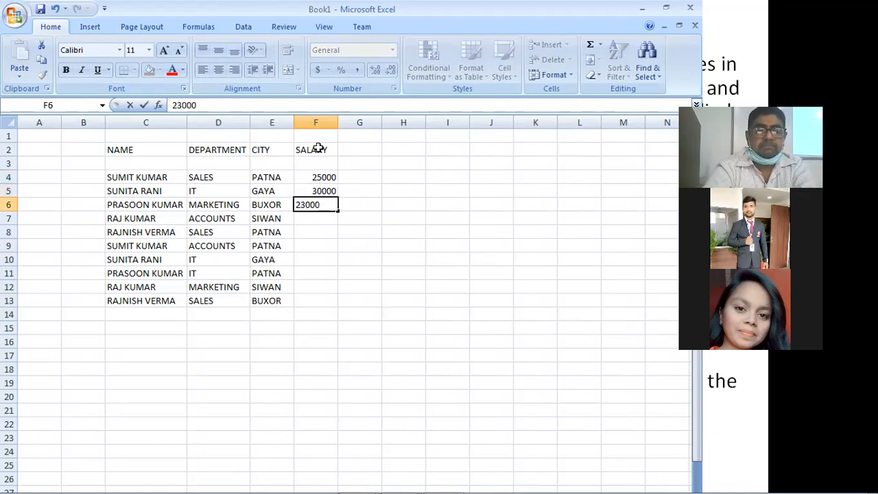
{"action": "key", "text": "Return"}
{"action": "type", "text": "22000"}
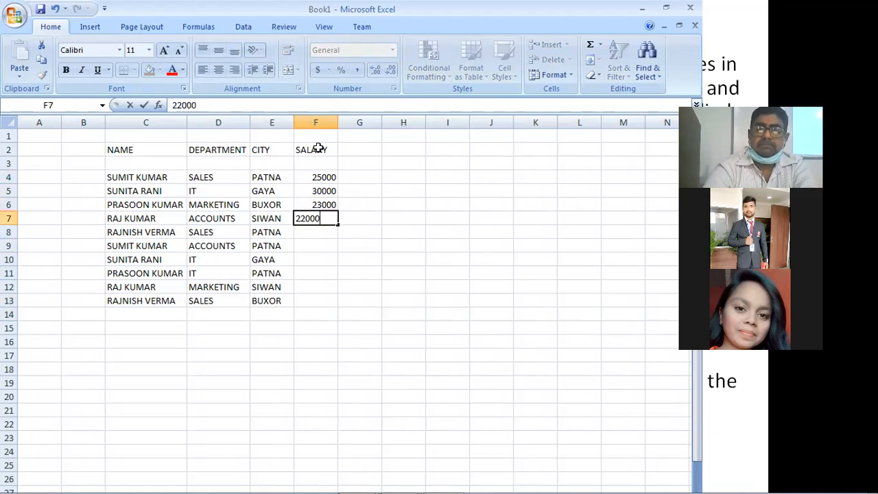
{"action": "key", "text": "Return"}
Enter the salaries 40000, 38000 and 42000 in cells F8 to F10.
{"action": "type", "text": "4"}
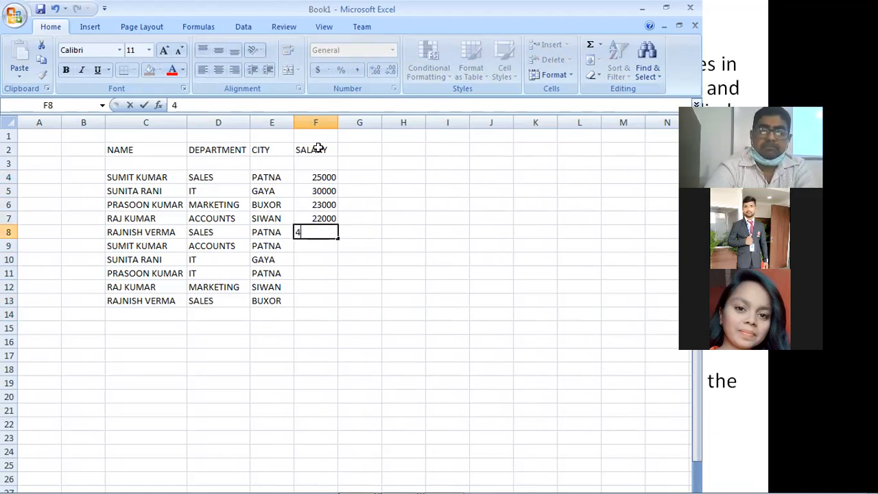
{"action": "type", "text": "0000"}
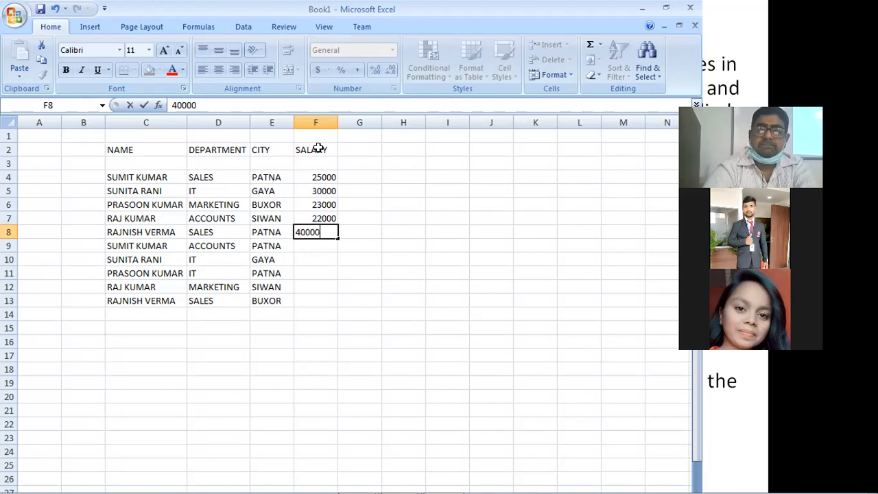
{"action": "key", "text": "Return"}
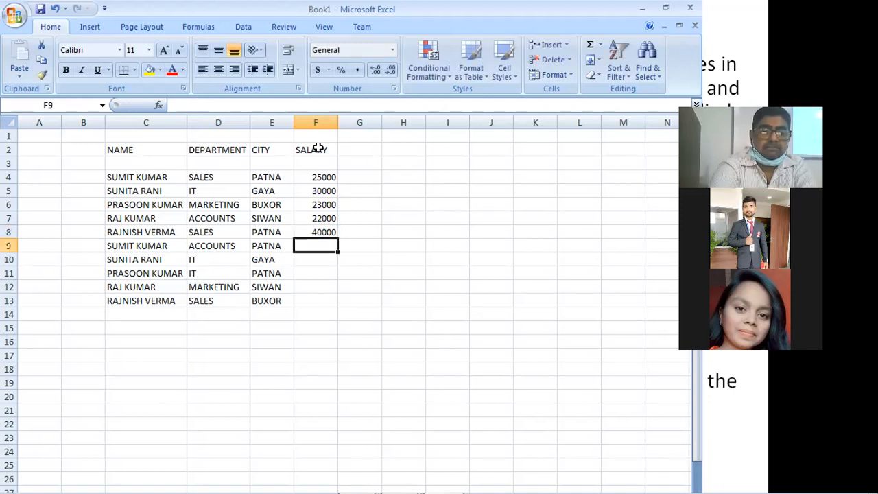
{"action": "type", "text": "38"}
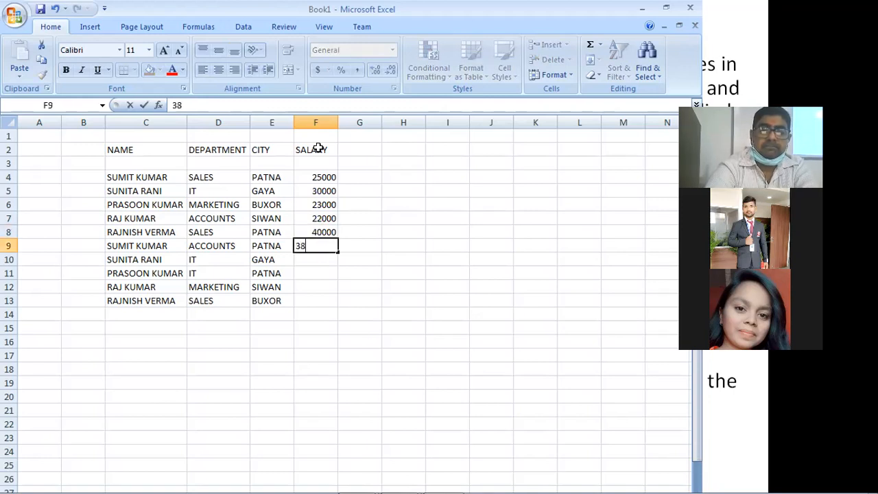
{"action": "type", "text": "000"}
{"action": "key", "text": "Return"}
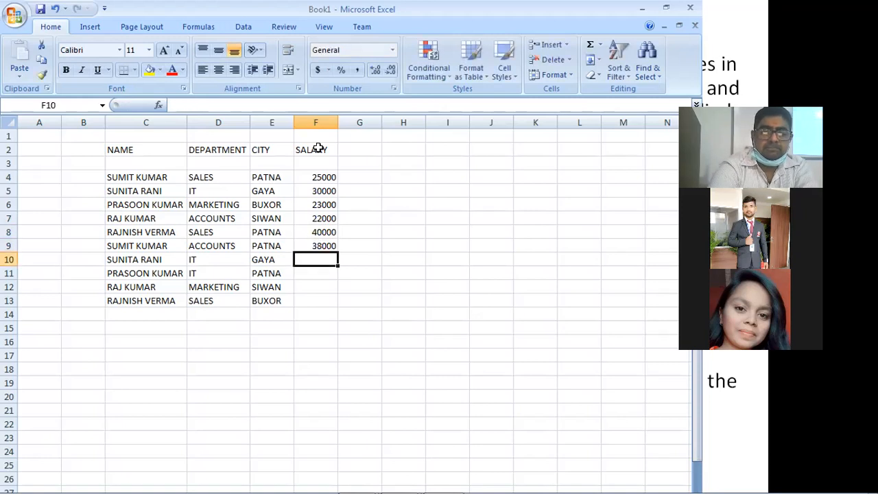
{"action": "type", "text": "42"}
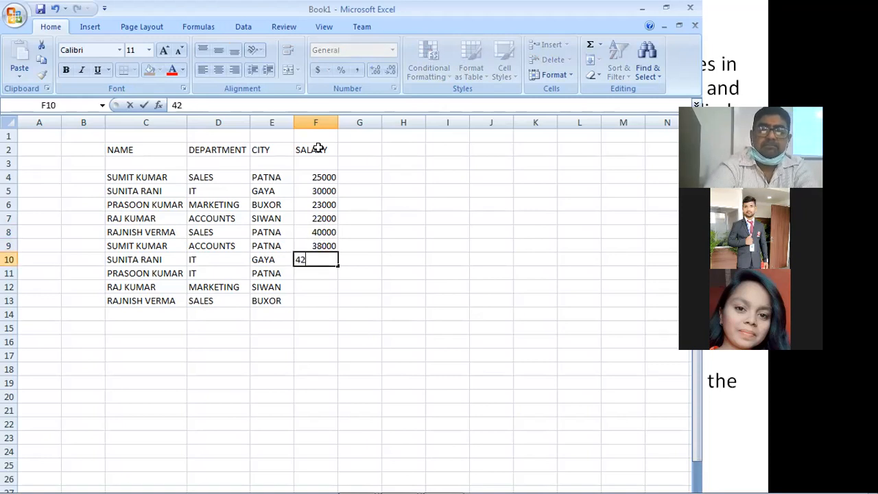
{"action": "type", "text": "000"}
{"action": "key", "text": "Return"}
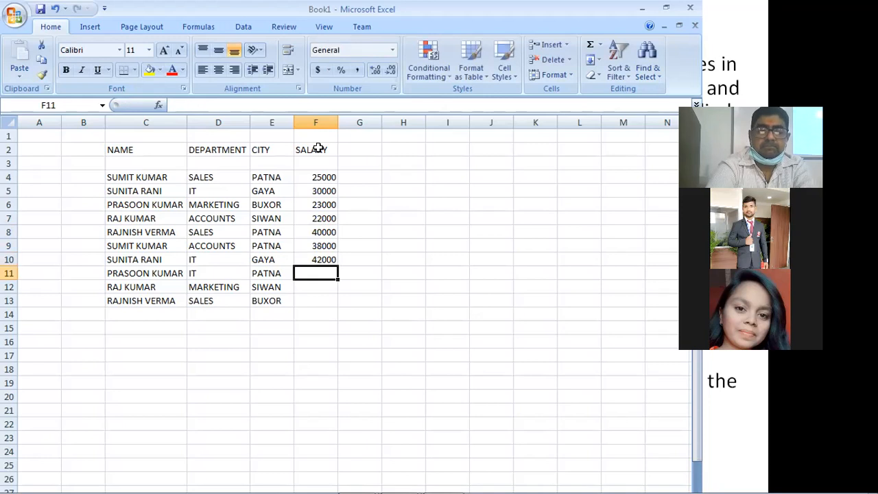
Complete the salary column with 34000, 30000 and 24500 in cells F11 to F13.
{"action": "type", "text": "3400"}
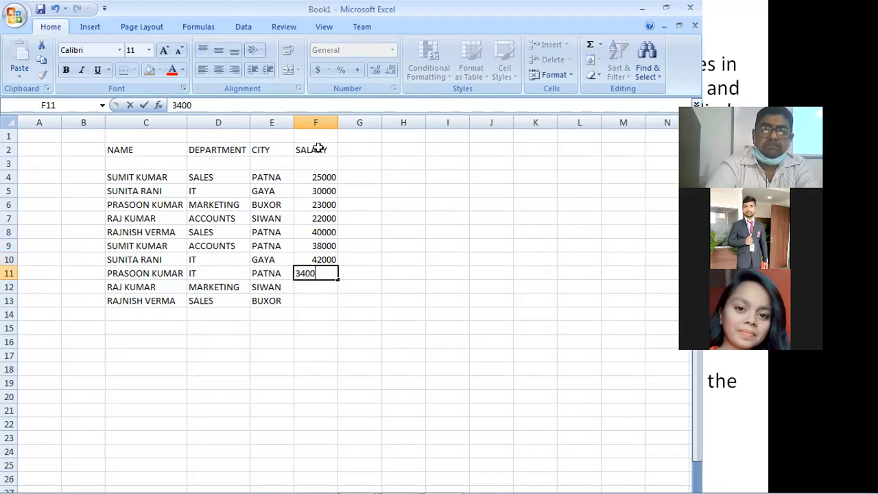
{"action": "type", "text": "0"}
{"action": "key", "text": "Return"}
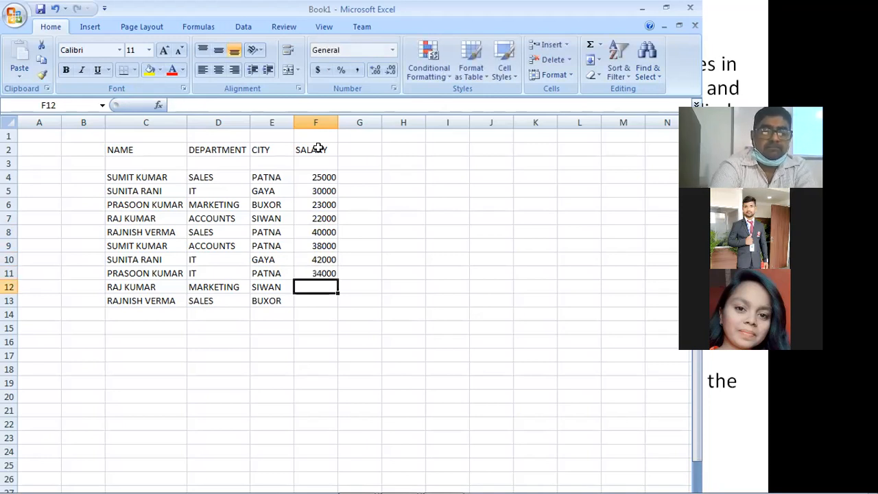
{"action": "type", "text": "30"}
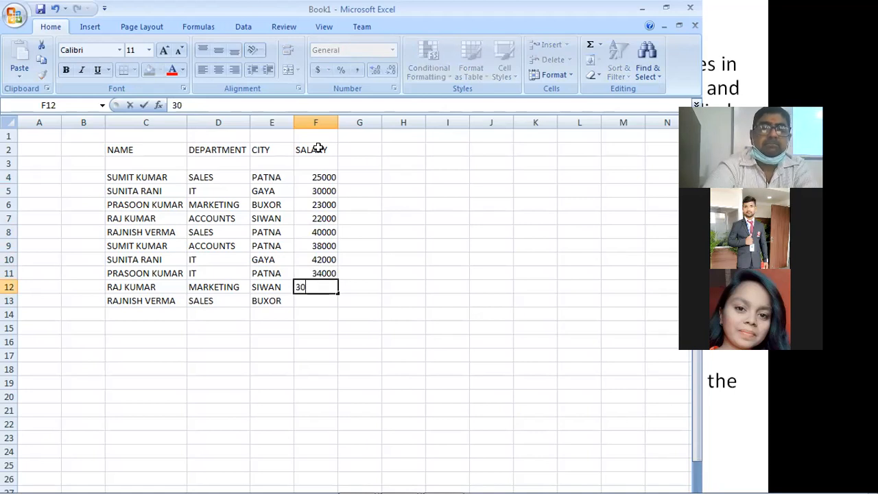
{"action": "type", "text": "000"}
{"action": "key", "text": "Return"}
{"action": "type", "text": "2"}
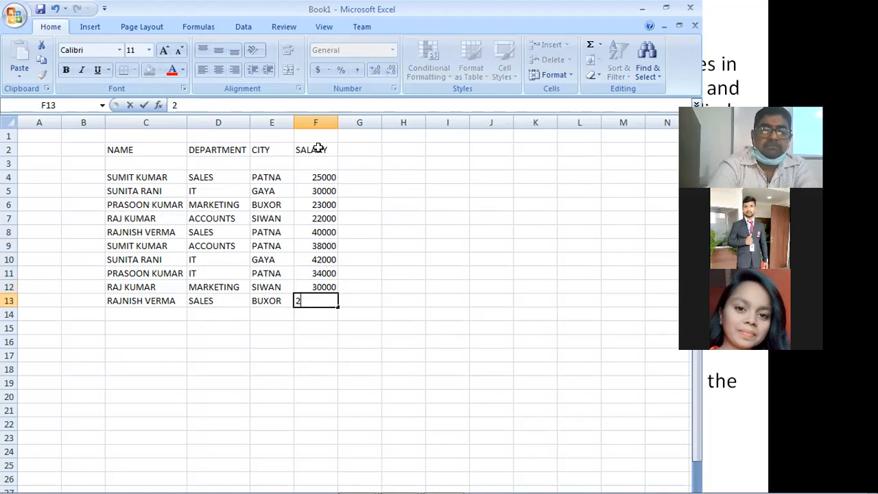
{"action": "type", "text": "45"}
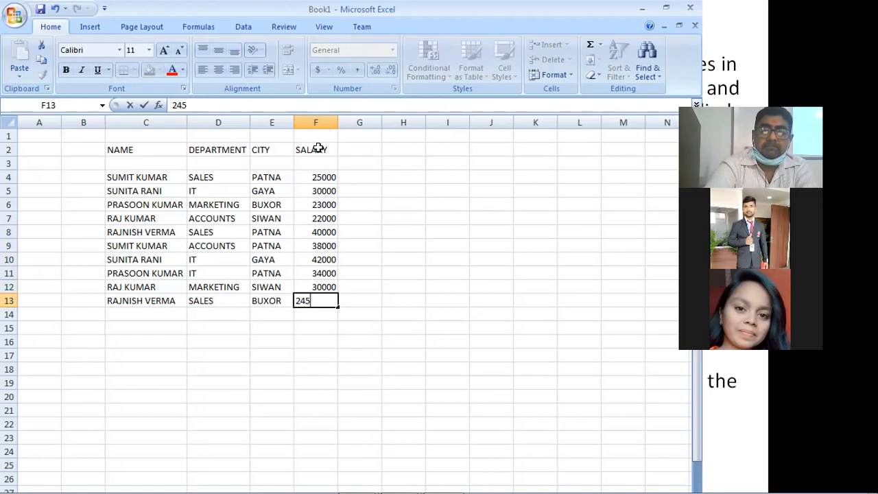
{"action": "type", "text": "00"}
{"action": "key", "text": "Return"}
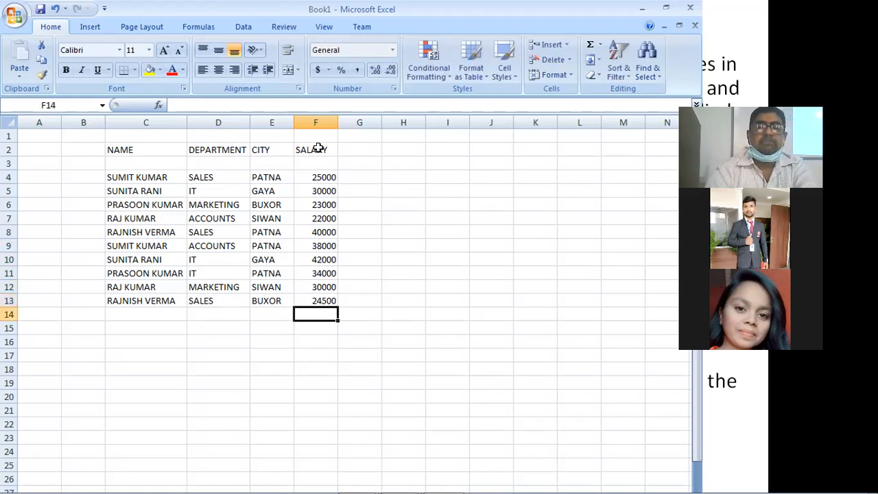
Open cell F15 for entry and switch to the slide show to review the SUMIF syntax.
{"action": "left_click", "coordinate": [367, 407]}
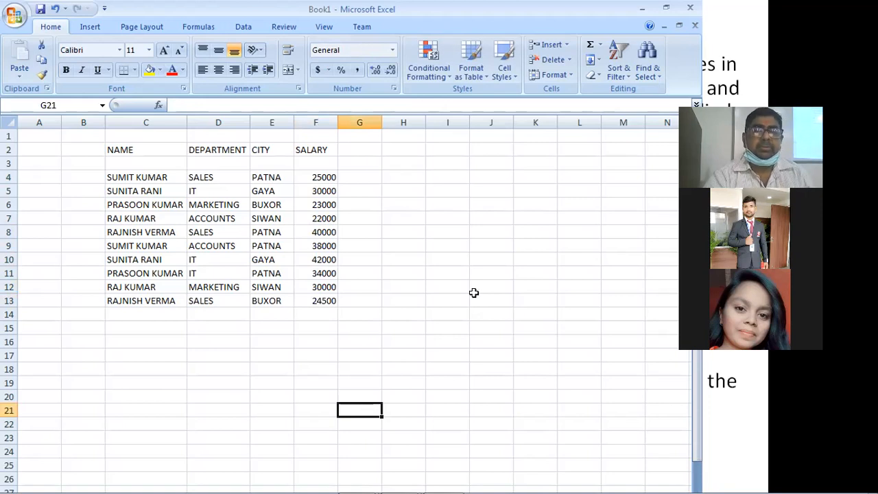
{"action": "left_click", "coordinate": [305, 329]}
{"action": "double_click", "coordinate": [305, 329]}
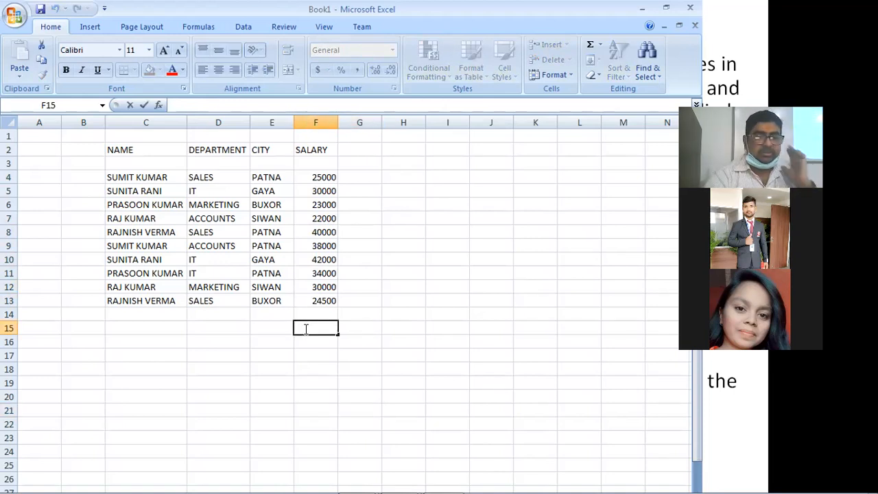
{"action": "key", "text": "alt+Tab"}
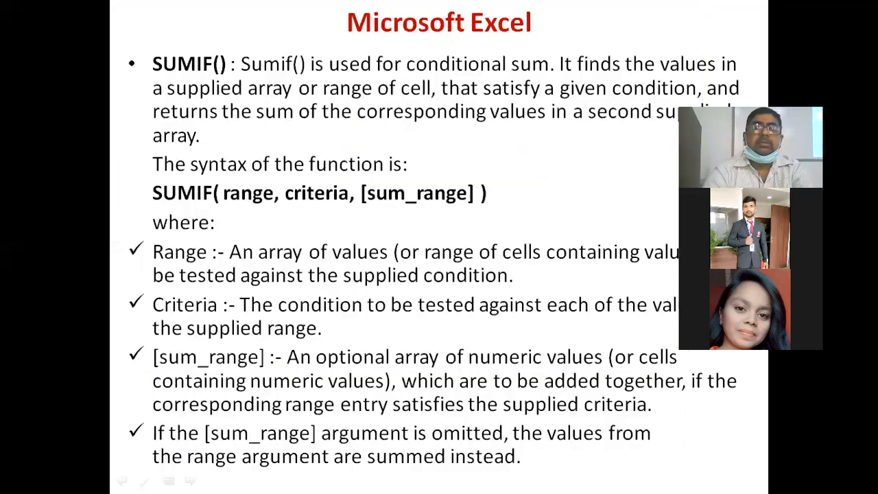
Switch back to the Excel workbook and start a SUMIF formula in F15 with the salaries F4:F13 as its range.
{"action": "key", "text": "alt+Tab"}
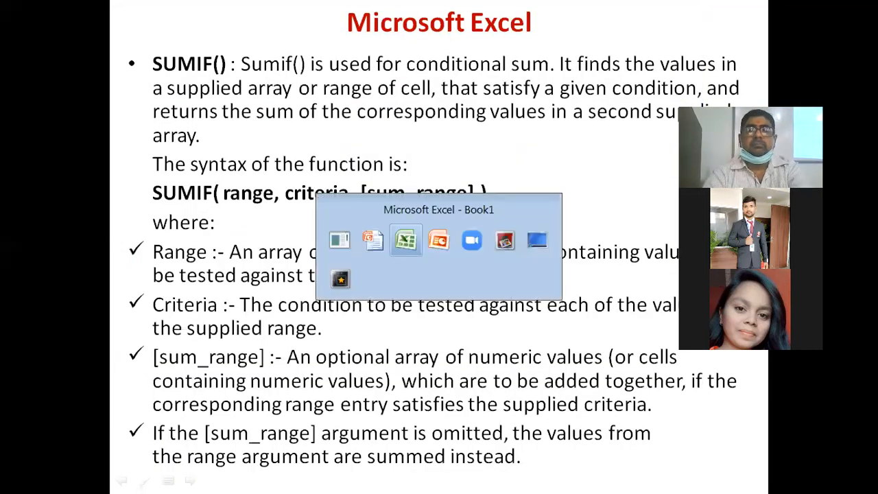
{"action": "type", "text": "S"}
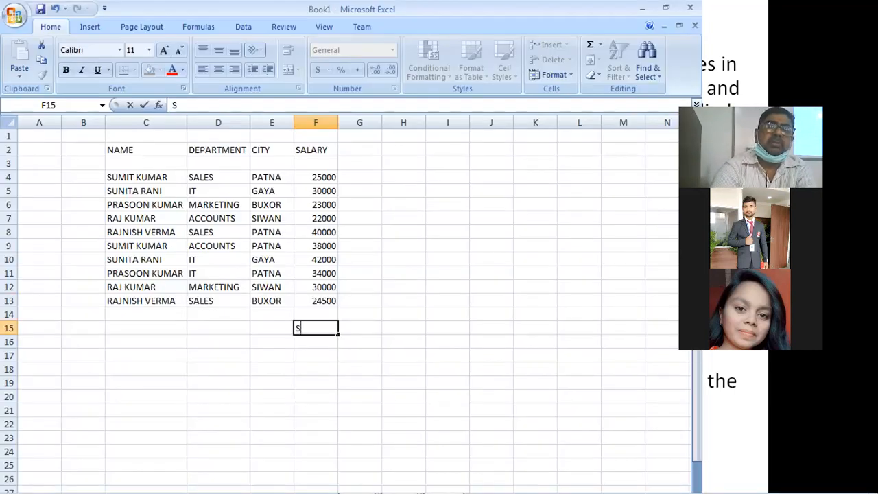
{"action": "key", "text": "BackSpace"}
{"action": "type", "text": "="}
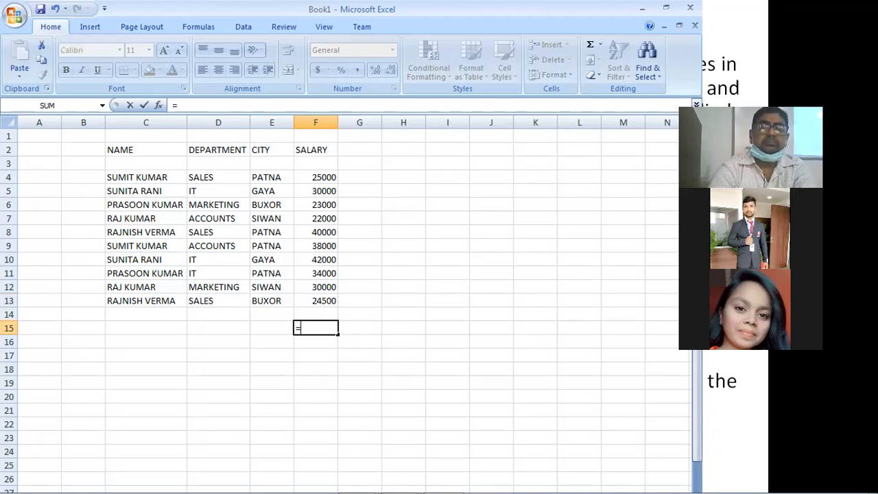
{"action": "type", "text": "SUMI"}
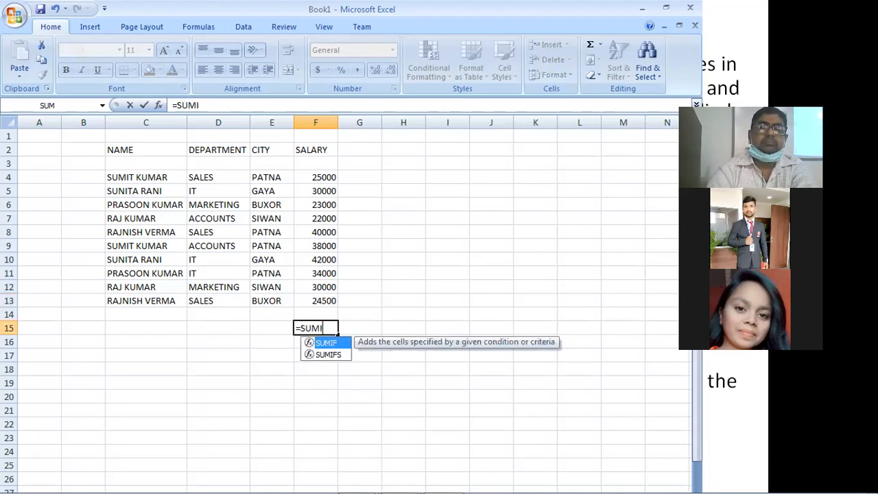
{"action": "type", "text": "F("}
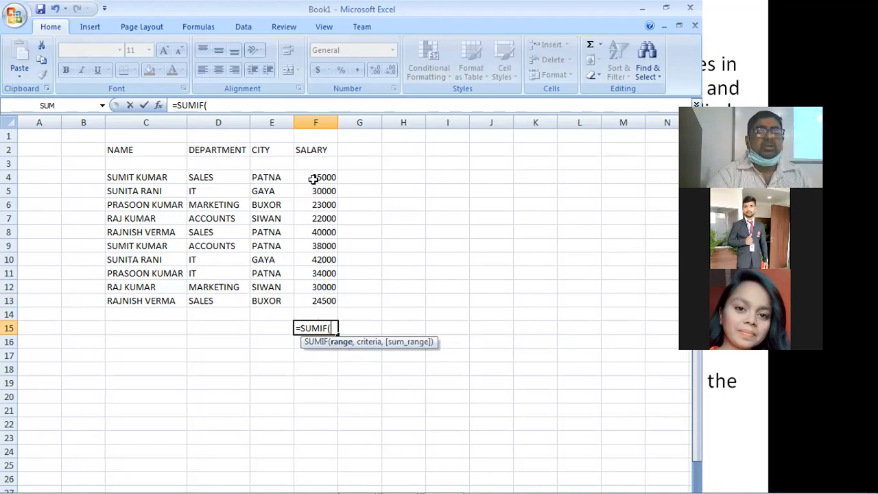
{"action": "left_click_drag", "start_coordinate": [314, 179], "coordinate": [315, 293]}
{"action": "mouse_move", "coordinate": [753, 482]}
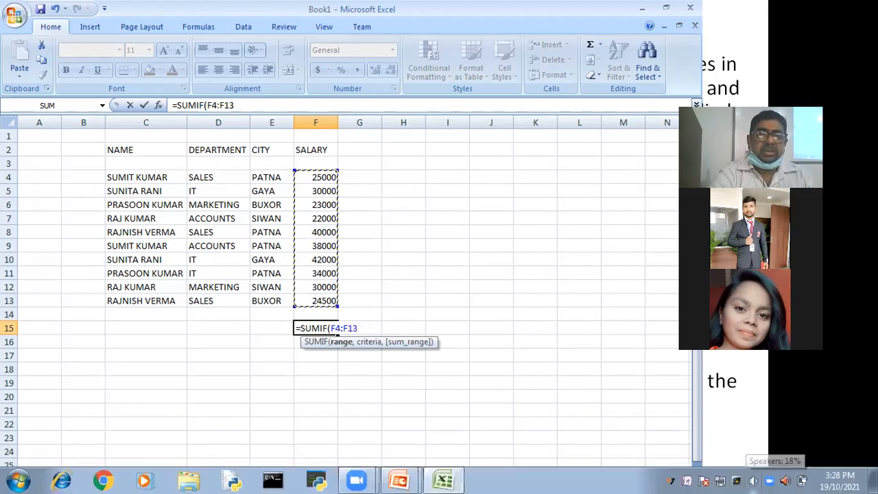
Complete the F15 formula with the criterion ">=30000" and enter it.
{"action": "type", "text": ","}
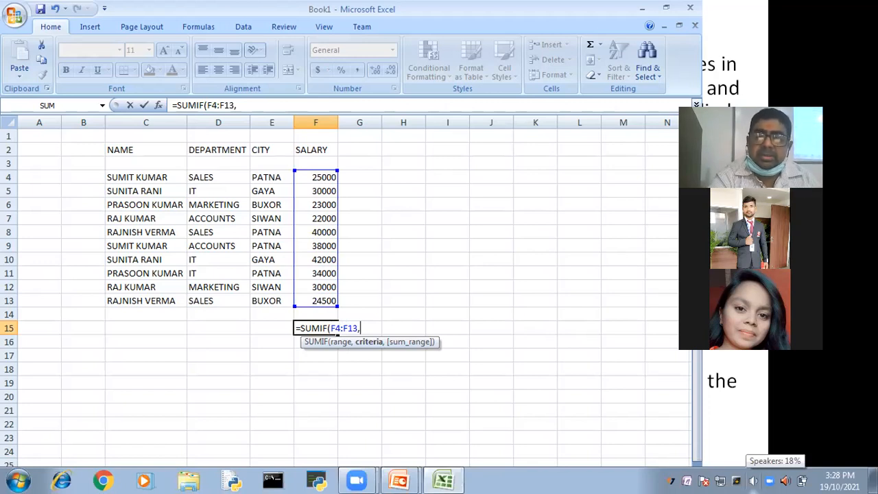
{"action": "type", "text": "\""}
{"action": "type", "text": ">="}
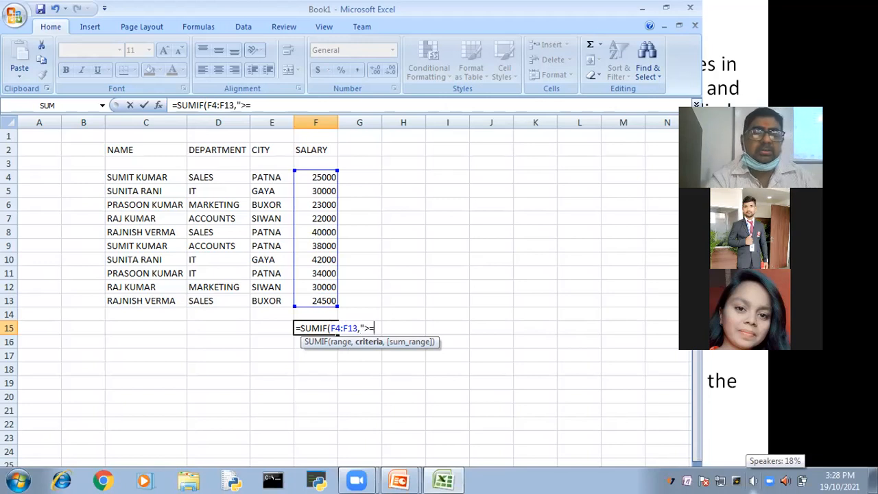
{"action": "type", "text": "3"}
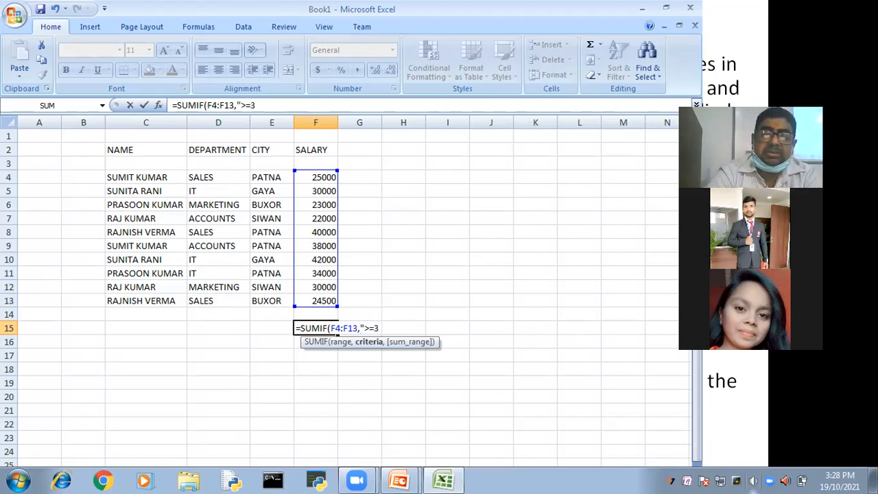
{"action": "type", "text": "000"}
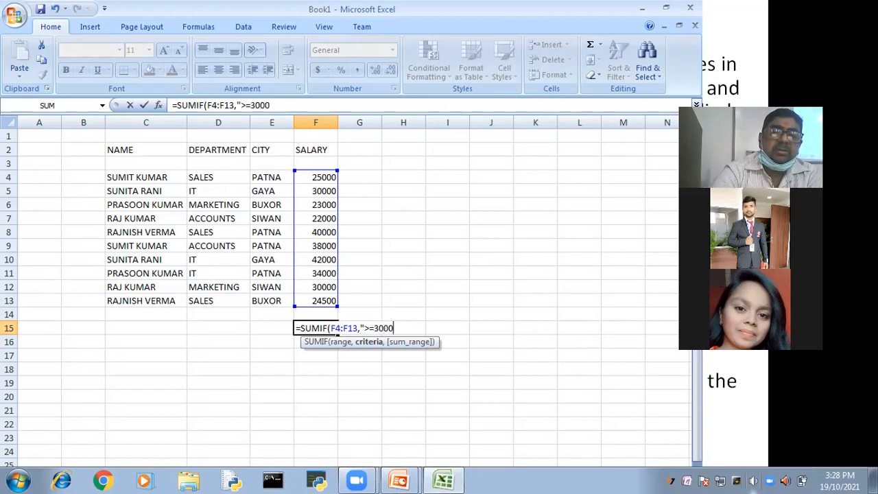
{"action": "type", "text": "0\""}
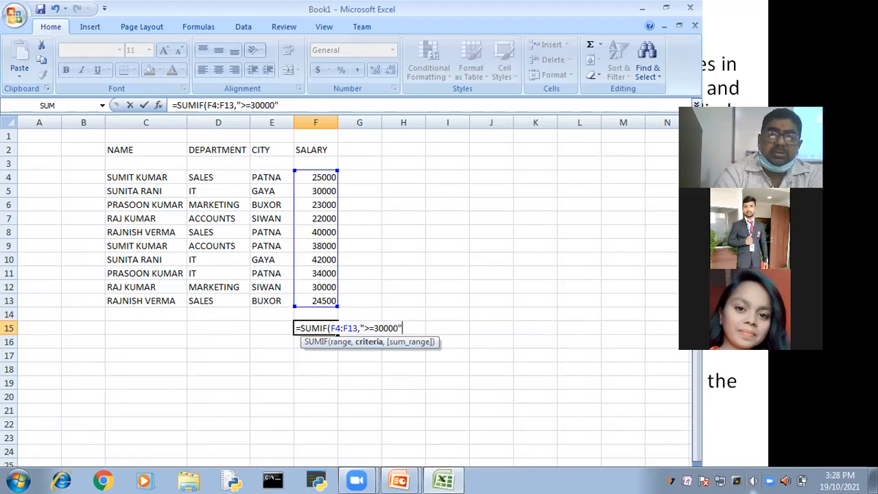
{"action": "type", "text": ")"}
{"action": "key", "text": "Return"}
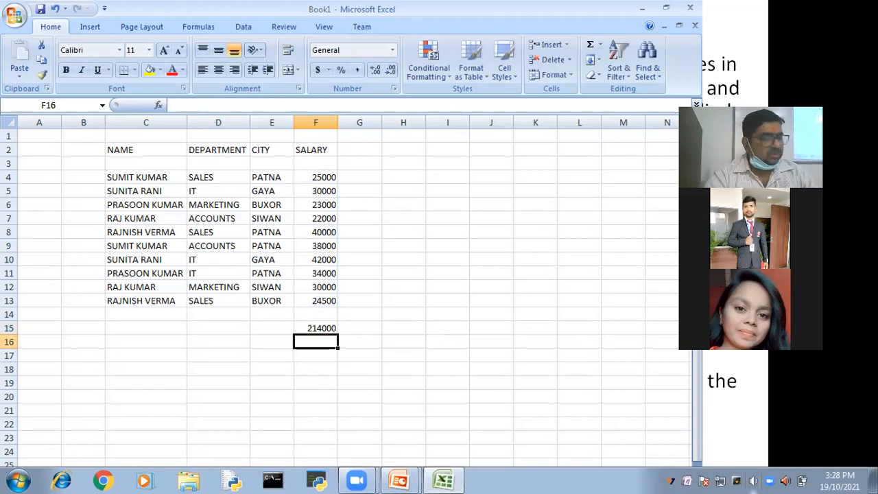
Reopen the SUMIF formula in F15 and clear its range and criterion arguments, keeping the parentheses.
{"action": "left_click", "coordinate": [312, 327]}
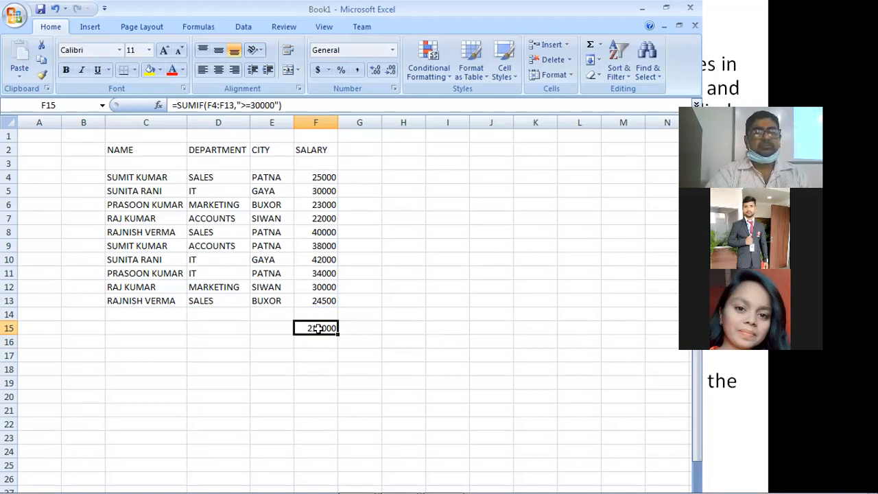
{"action": "double_click", "coordinate": [319, 328]}
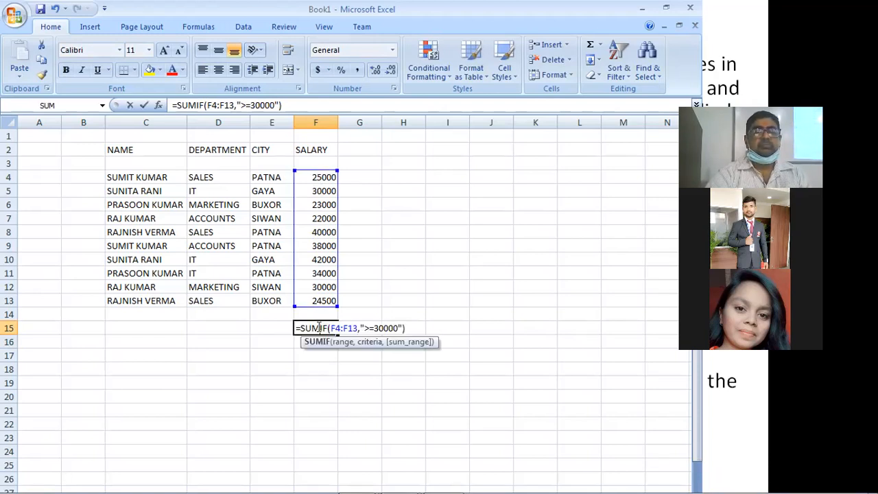
{"action": "left_click", "coordinate": [402, 328]}
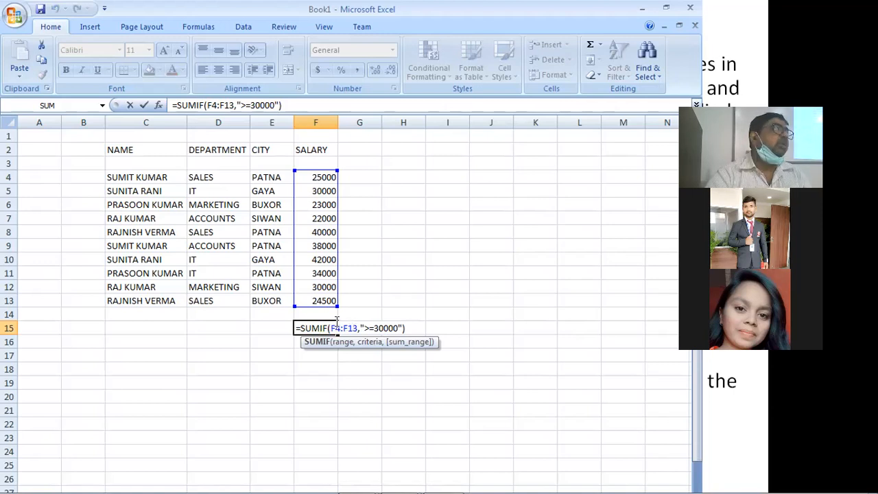
{"action": "left_click", "coordinate": [399, 328]}
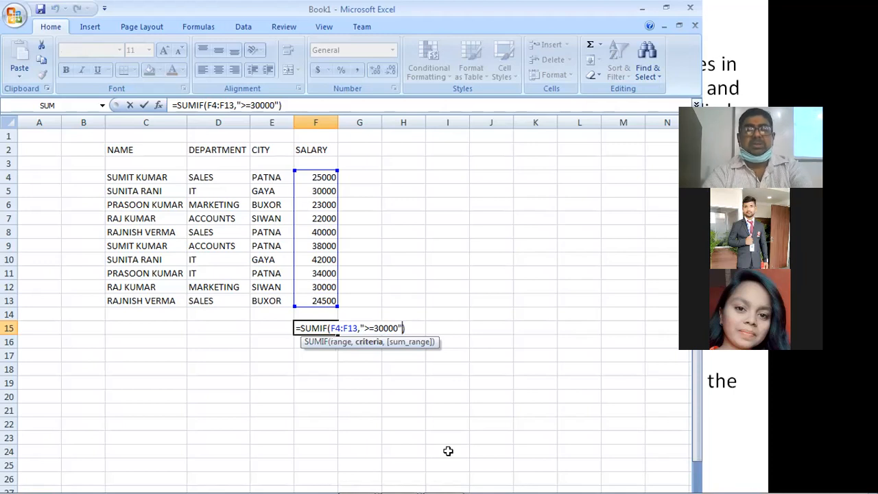
{"action": "key", "text": "Delete"}
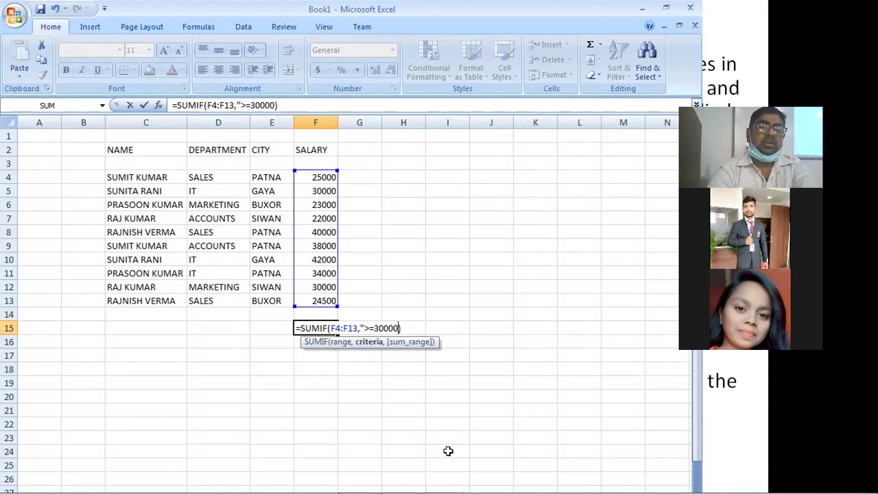
{"action": "key", "text": "BackSpace"}
{"action": "key", "text": "BackSpace"}
{"action": "key", "text": "BackSpace"}
{"action": "key", "text": "BackSpace"}
{"action": "key", "text": "BackSpace"}
{"action": "key", "text": "BackSpace"}
{"action": "key", "text": "BackSpace"}
{"action": "key", "text": "BackSpace"}
{"action": "key", "text": "BackSpace"}
{"action": "key", "text": "BackSpace"}
{"action": "key", "text": "BackSpace"}
{"action": "key", "text": "BackSpace"}
{"action": "key", "text": "BackSpace"}
{"action": "key", "text": "BackSpace"}
{"action": "key", "text": "BackSpace"}
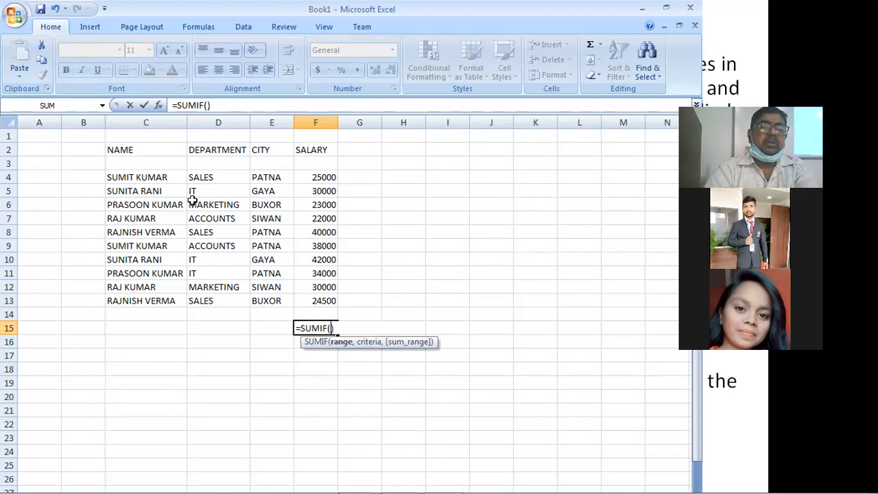
Complete the F15 formula as =SUMIF(D4:D13,"SALES",F4:F13) to sum the salaries of the sales department.
{"action": "left_click_drag", "start_coordinate": [205, 177], "coordinate": [205, 295]}
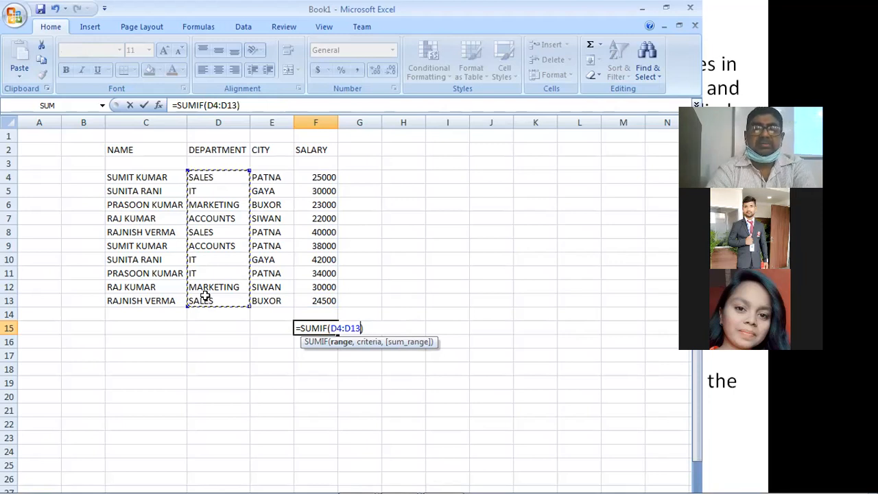
{"action": "type", "text": ",\""}
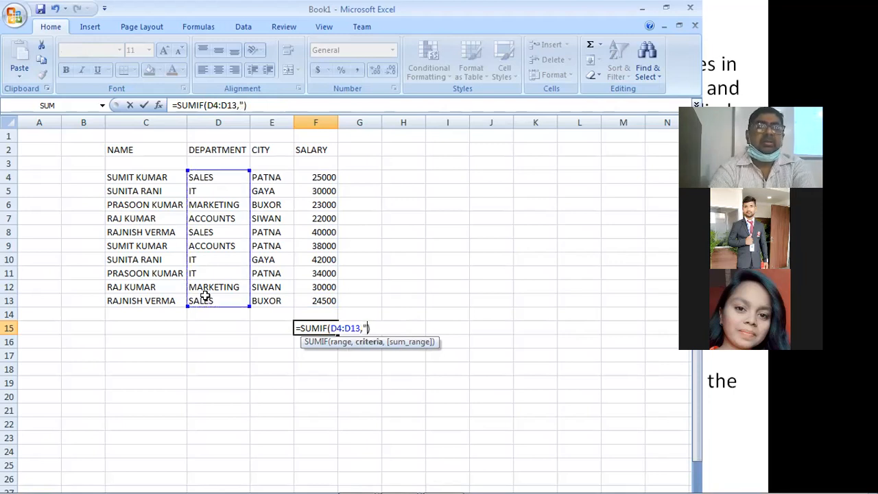
{"action": "type", "text": "SALES"}
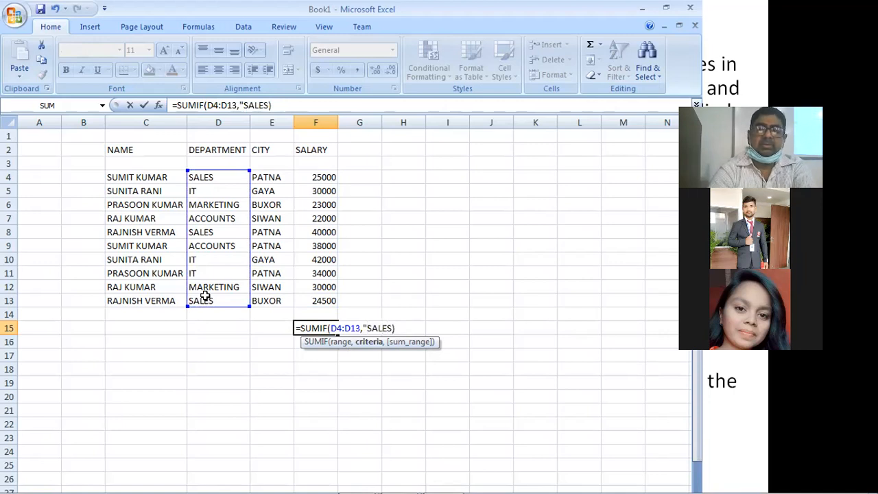
{"action": "type", "text": "\","}
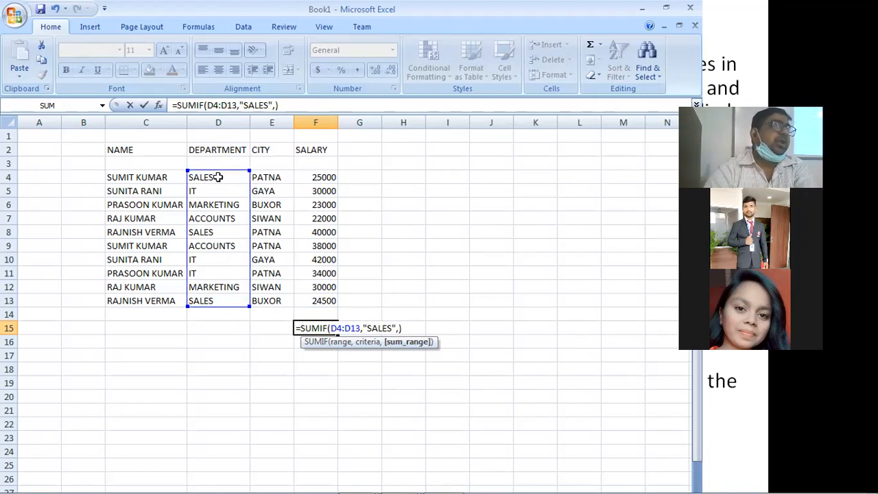
{"action": "left_click_drag", "start_coordinate": [316, 177], "coordinate": [306, 296]}
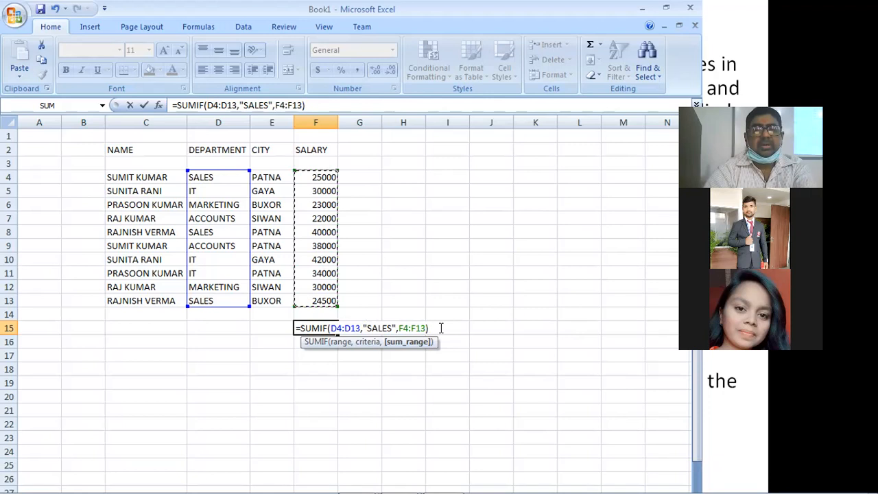
{"action": "key", "text": "Return"}
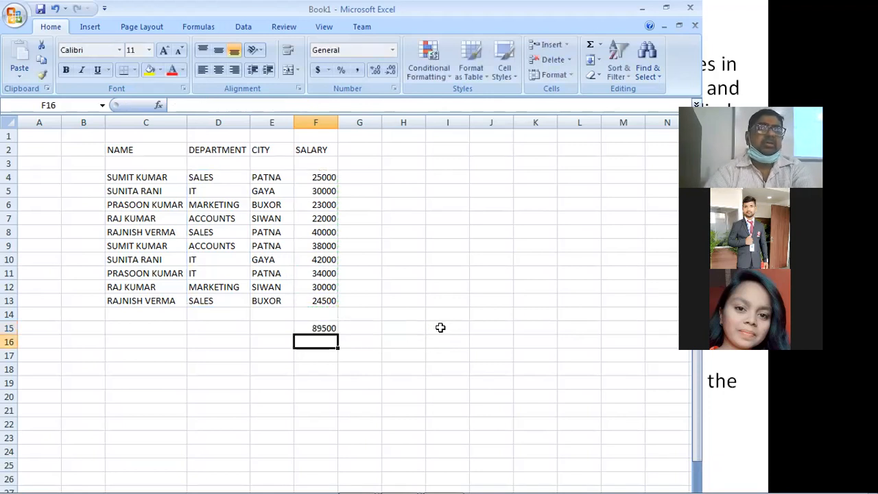
Check the total in F15 against the SALES salaries in F4, F8 and F13.
{"action": "left_click", "coordinate": [321, 328]}
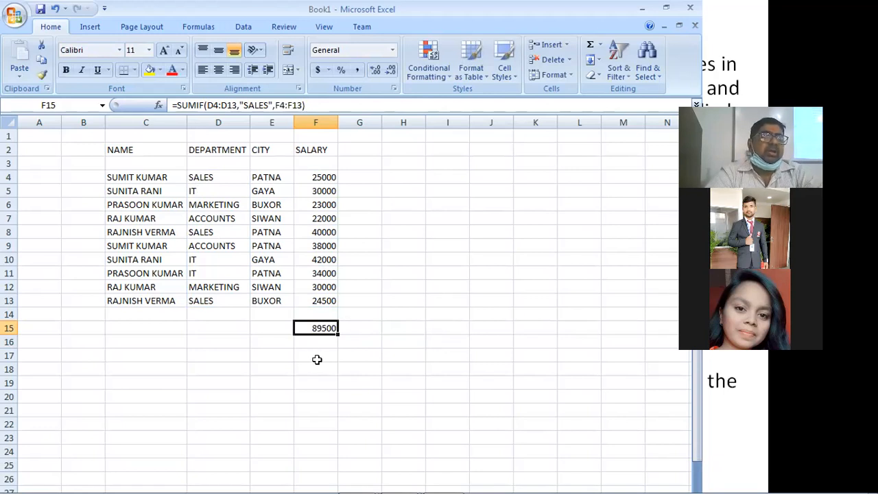
{"action": "left_click", "coordinate": [315, 176]}
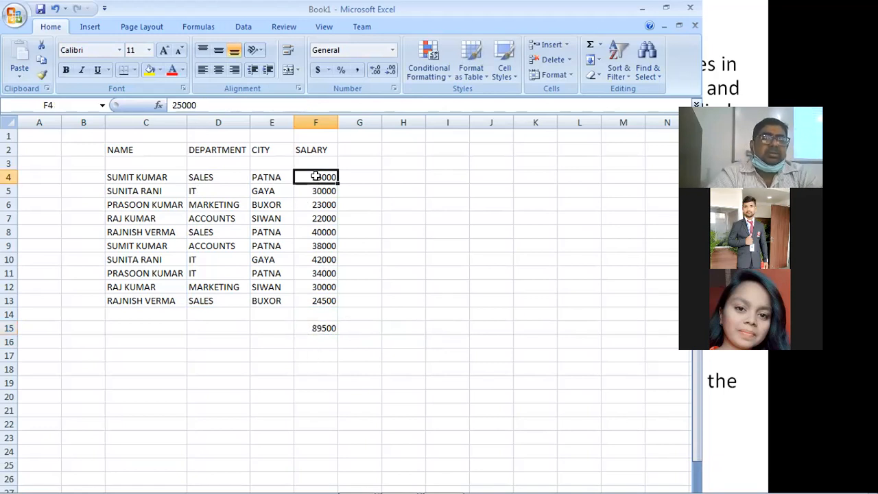
{"action": "left_click", "coordinate": [318, 230]}
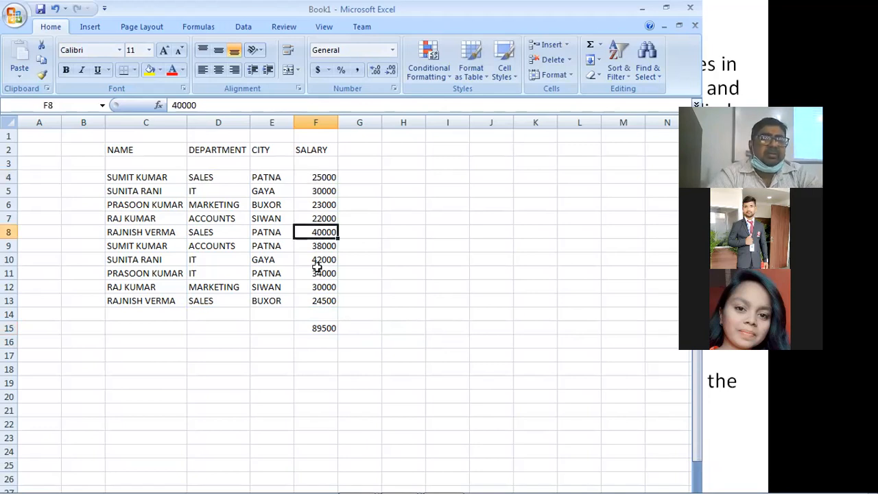
{"action": "left_click", "coordinate": [320, 301]}
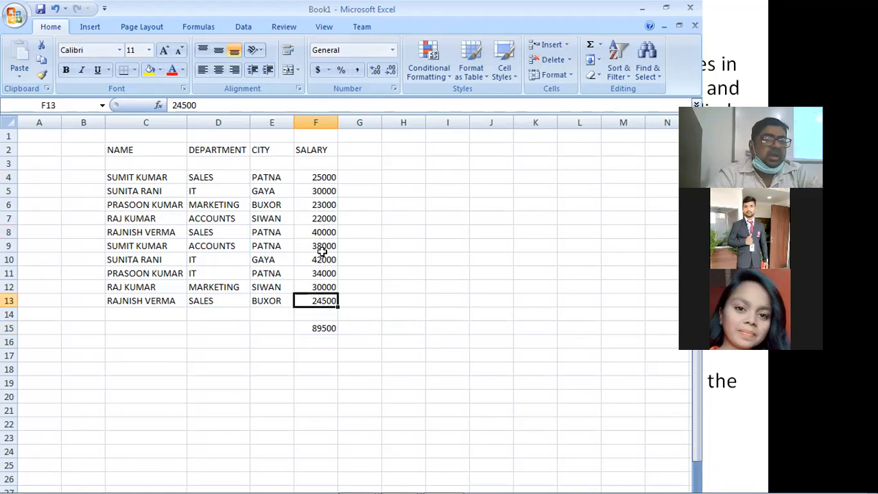
Reopen the F15 formula and delete everything after =SUMIF(.
{"action": "left_click", "coordinate": [303, 328]}
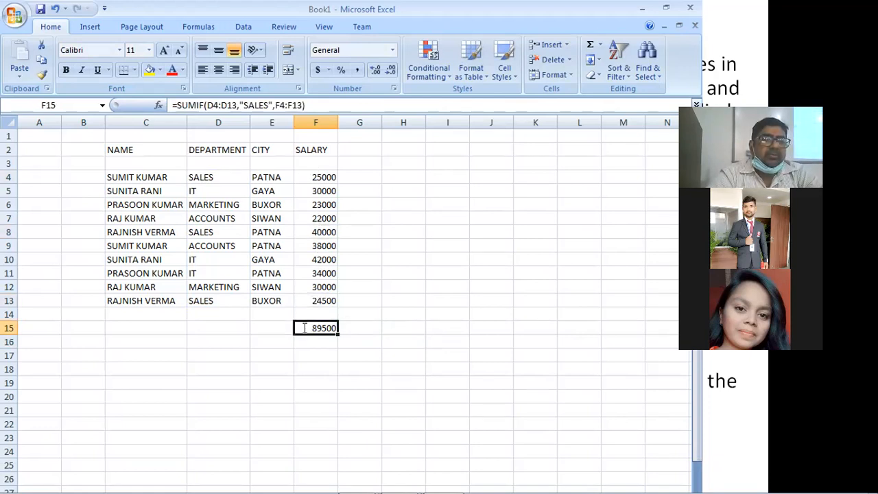
{"action": "key", "text": "F2"}
{"action": "left_click", "coordinate": [431, 328]}
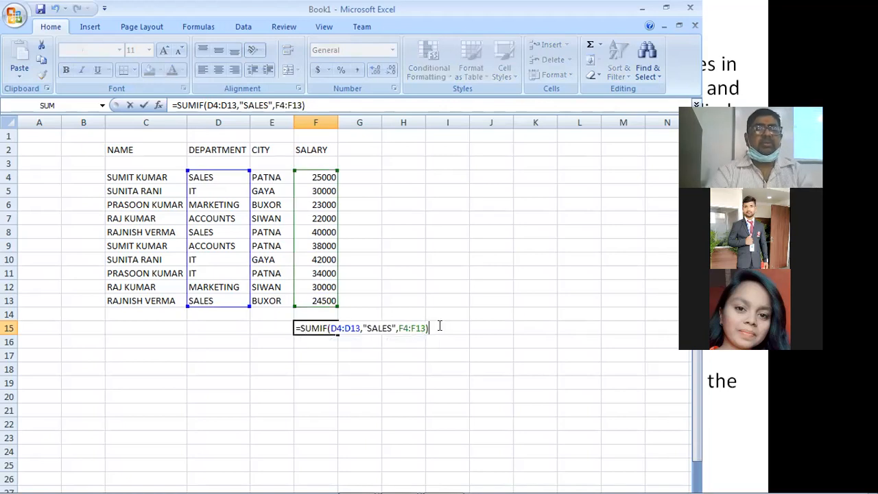
{"action": "key", "text": "BackSpace"}
{"action": "key", "text": "BackSpace"}
{"action": "key", "text": "BackSpace"}
{"action": "key", "text": "BackSpace"}
{"action": "key", "text": "BackSpace"}
{"action": "key", "text": "BackSpace"}
{"action": "key", "text": "BackSpace"}
{"action": "key", "text": "BackSpace"}
{"action": "key", "text": "BackSpace"}
{"action": "key", "text": "BackSpace"}
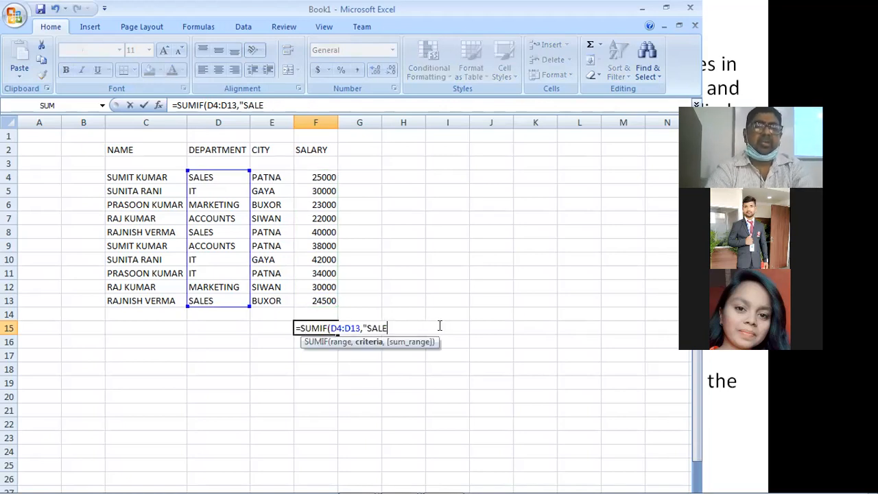
{"action": "key", "text": "BackSpace"}
{"action": "key", "text": "BackSpace"}
{"action": "key", "text": "BackSpace"}
{"action": "key", "text": "BackSpace"}
{"action": "key", "text": "BackSpace"}
{"action": "key", "text": "BackSpace"}
{"action": "key", "text": "BackSpace"}
{"action": "key", "text": "BackSpace"}
{"action": "key", "text": "BackSpace"}
{"action": "key", "text": "BackSpace"}
{"action": "key", "text": "BackSpace"}
{"action": "key", "text": "BackSpace"}
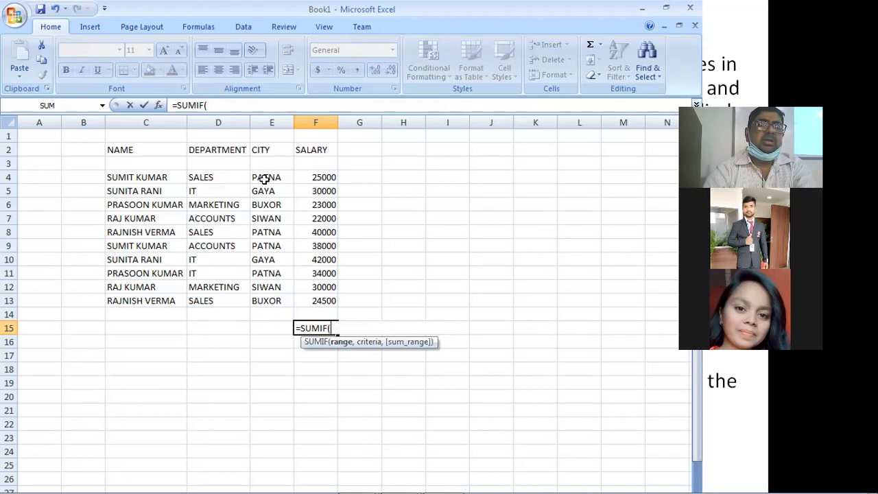
Complete the F15 formula as =SUMIF(E4:E13,"PATNA",F4:F13) to sum the salaries for the city of Patna.
{"action": "left_click_drag", "start_coordinate": [268, 177], "coordinate": [268, 301]}
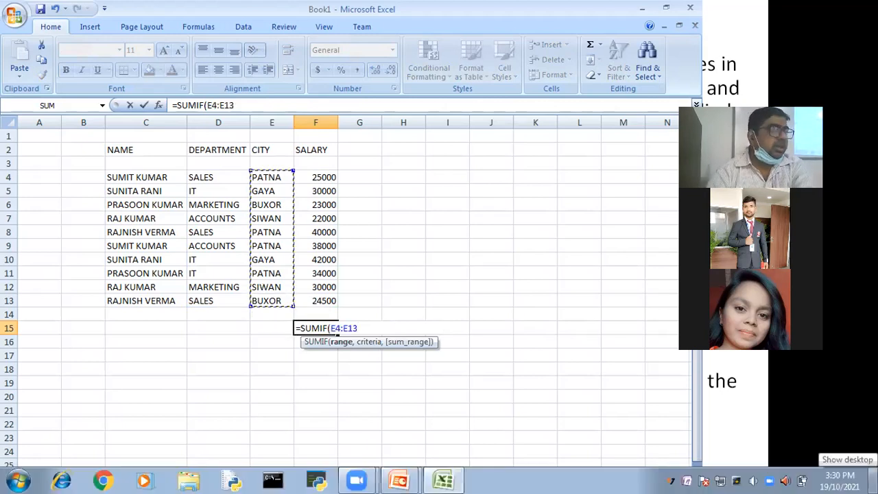
{"action": "type", "text": ","}
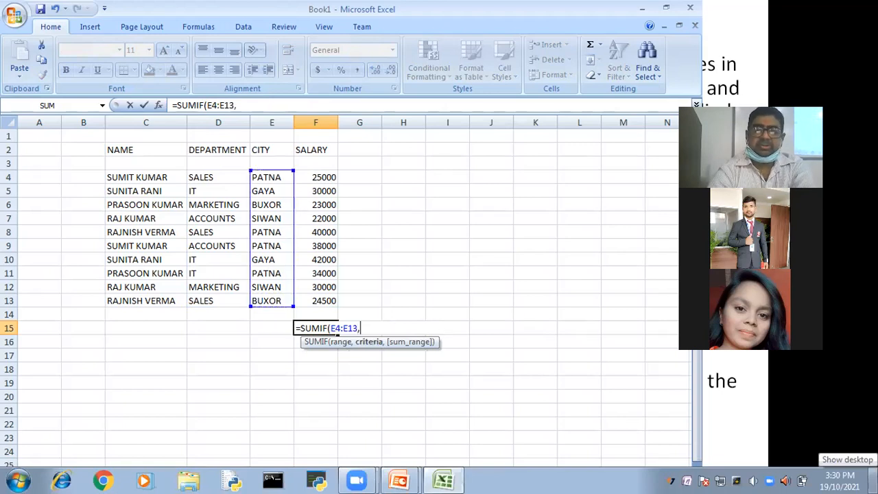
{"action": "type", "text": "\"PATN"}
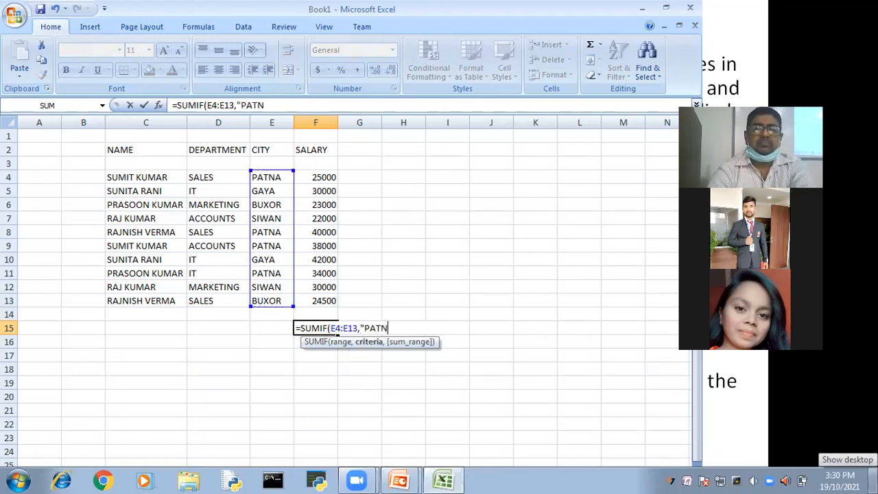
{"action": "type", "text": "A\","}
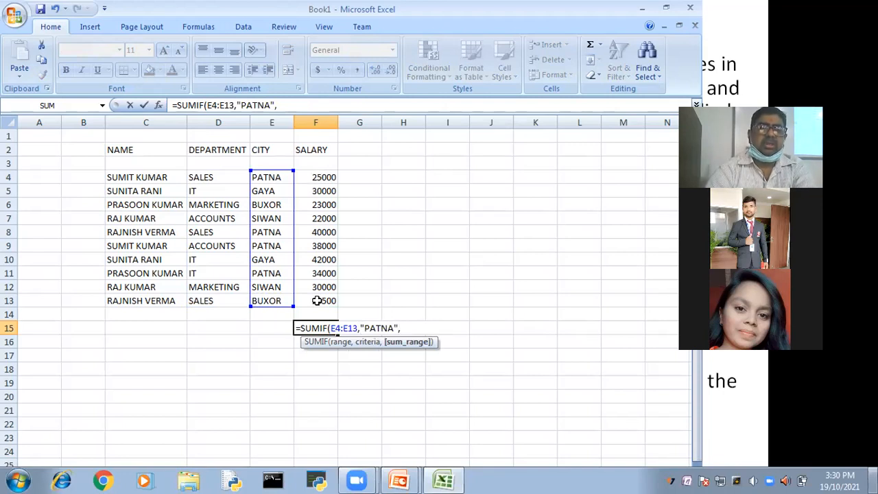
{"action": "left_click_drag", "start_coordinate": [321, 177], "coordinate": [324, 303]}
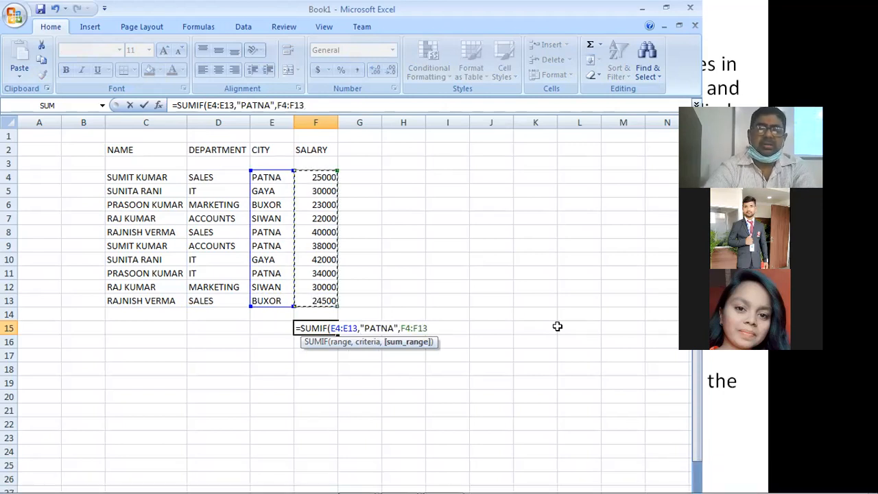
{"action": "type", "text": ")"}
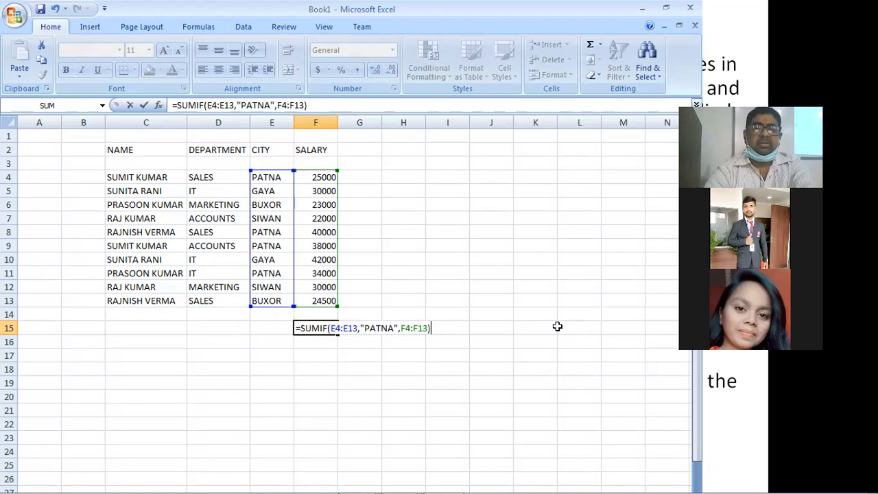
{"action": "key", "text": "Return"}
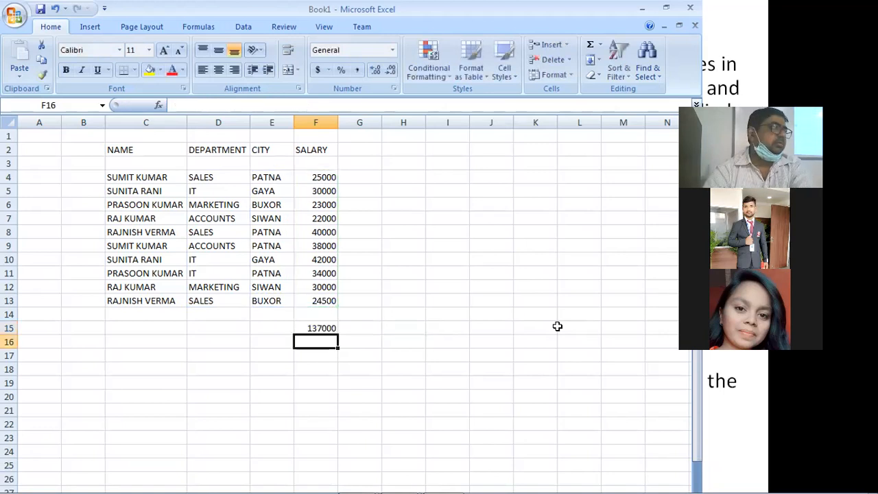
Check the PATNA entries in E4, E8 and E11 against the total in F15.
{"action": "left_click", "coordinate": [267, 175]}
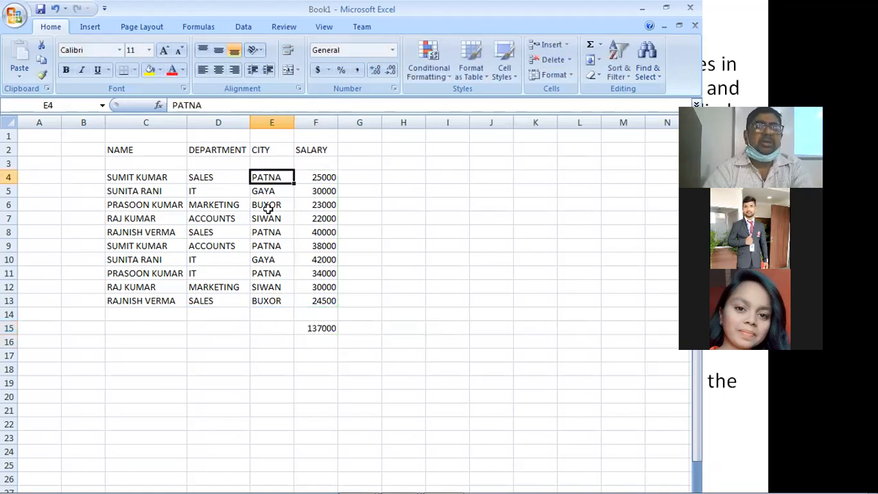
{"action": "left_click", "coordinate": [268, 232]}
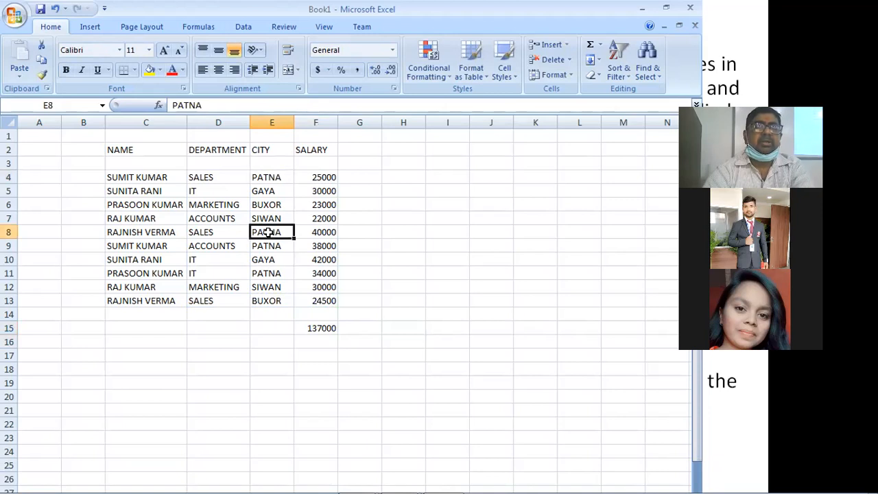
{"action": "left_click", "coordinate": [267, 270]}
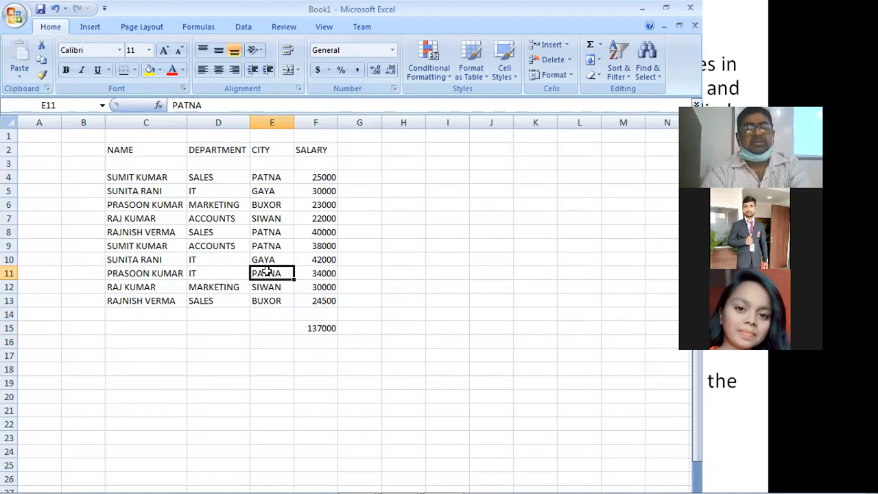
Switch to the PowerPoint slide show, advance to the SUMIFS() slide to view its syntax, and return to the Excel workbook.
{"action": "key", "text": "alt+Tab"}
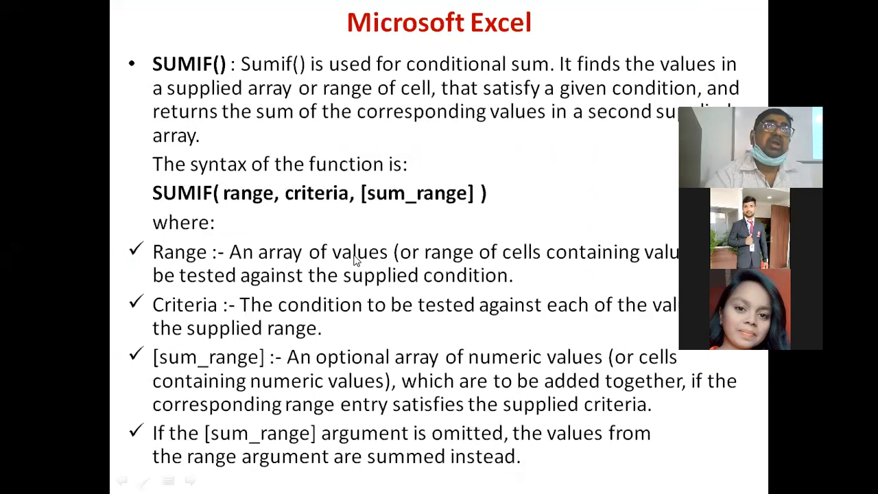
{"action": "key", "text": "Right"}
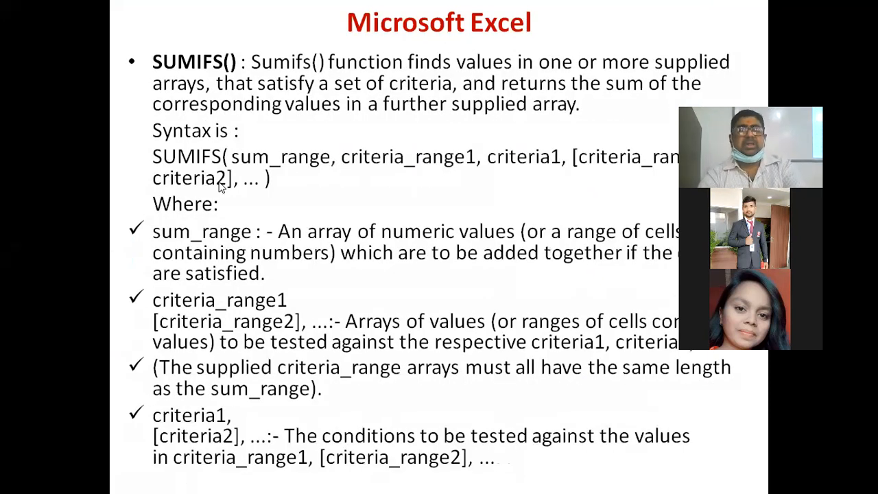
{"action": "key", "text": "alt+Tab"}
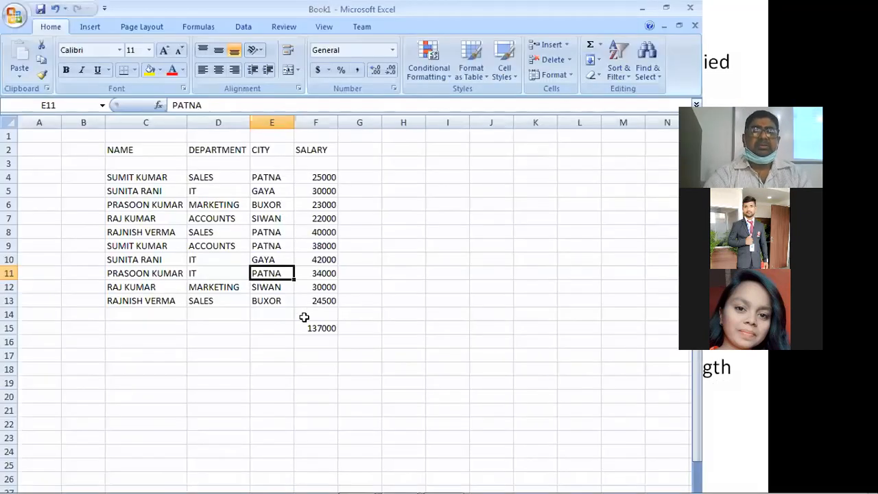
Clear the SUMIF formula from cell F15.
{"action": "left_click", "coordinate": [315, 328]}
{"action": "key", "text": "F2"}
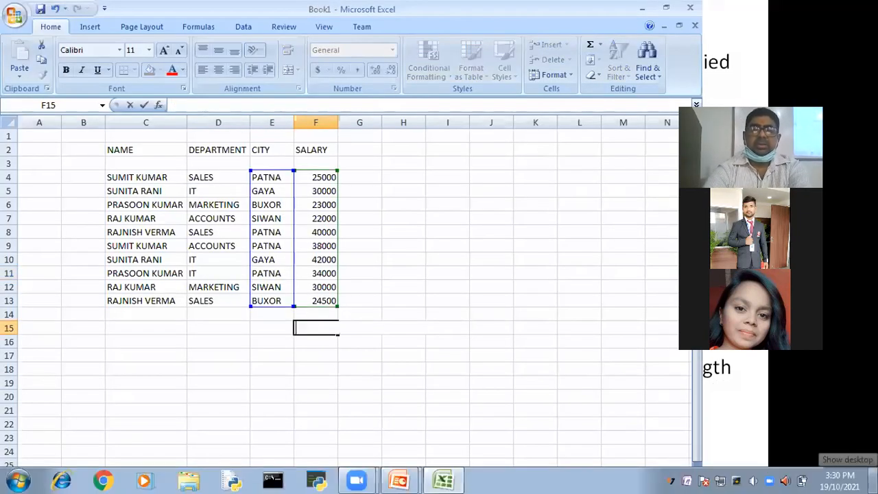
{"action": "left_click", "coordinate": [447, 382]}
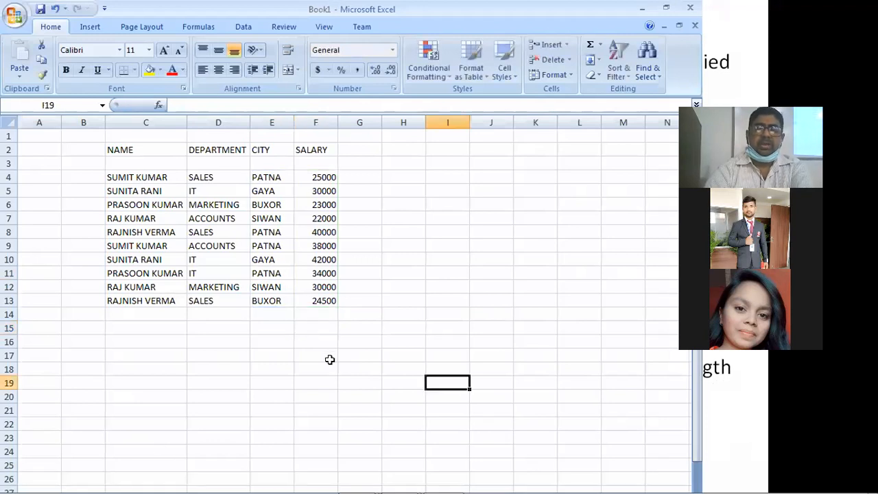
Start a SUMIFS formula in F15 with the salaries F4:F13 as its sum range.
{"action": "left_click", "coordinate": [315, 328]}
{"action": "type", "text": "="}
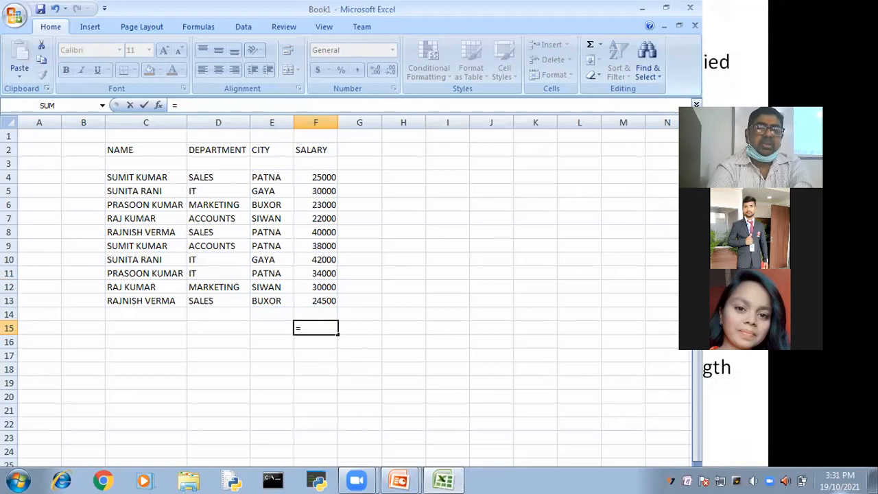
{"action": "type", "text": "SU"}
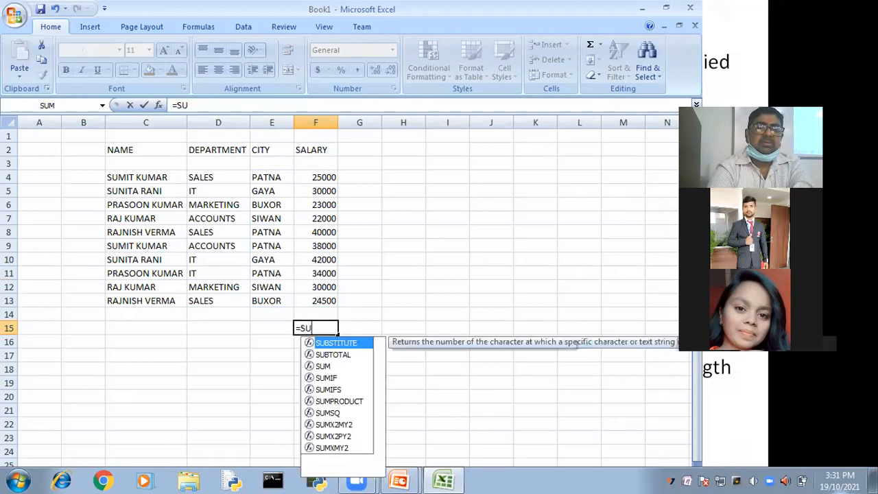
{"action": "type", "text": "MIFS"}
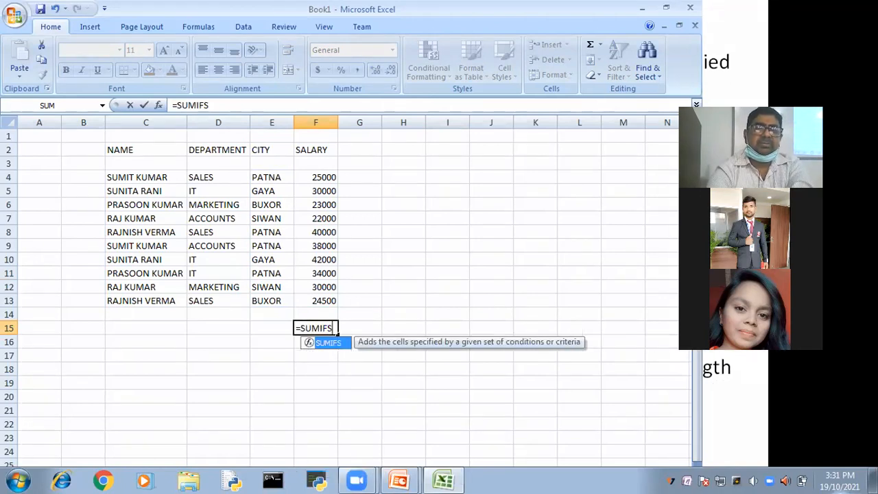
{"action": "type", "text": "("}
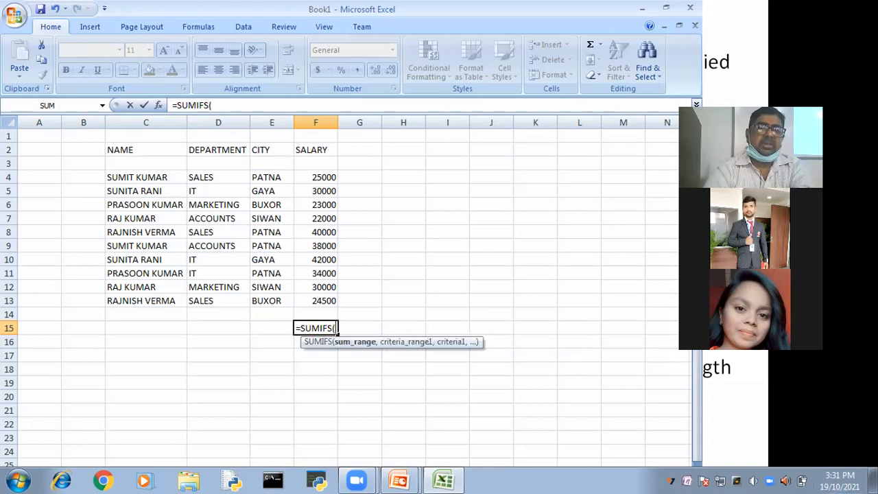
{"action": "left_click_drag", "start_coordinate": [323, 178], "coordinate": [323, 294]}
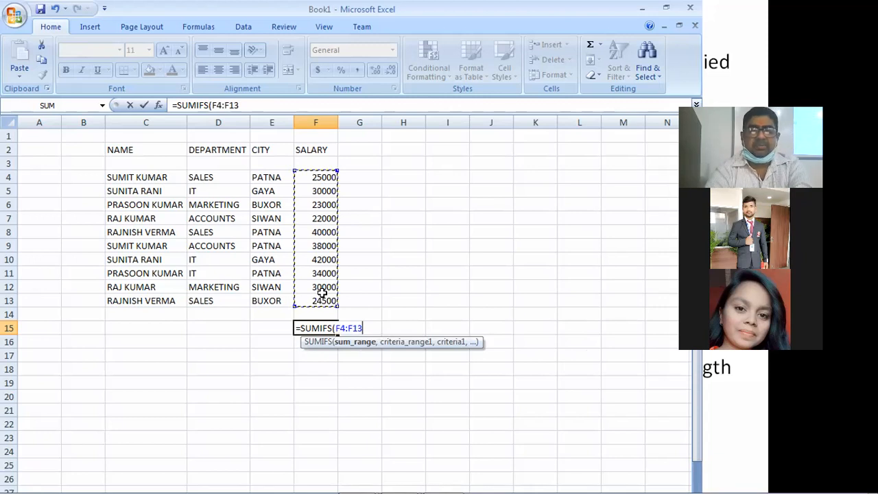
{"action": "type", "text": ","}
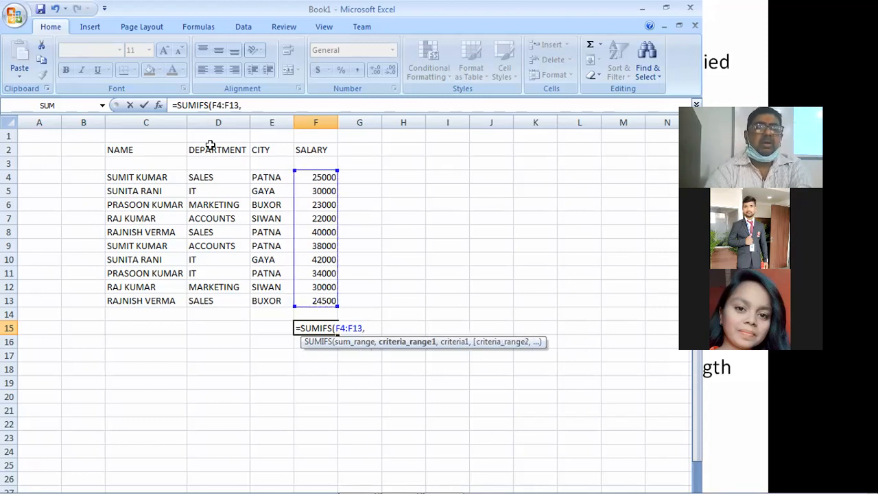
Add the first condition to the SUMIFS formula, with department range D4:D13 and criterion "SALES".
{"action": "left_click_drag", "start_coordinate": [201, 175], "coordinate": [203, 294]}
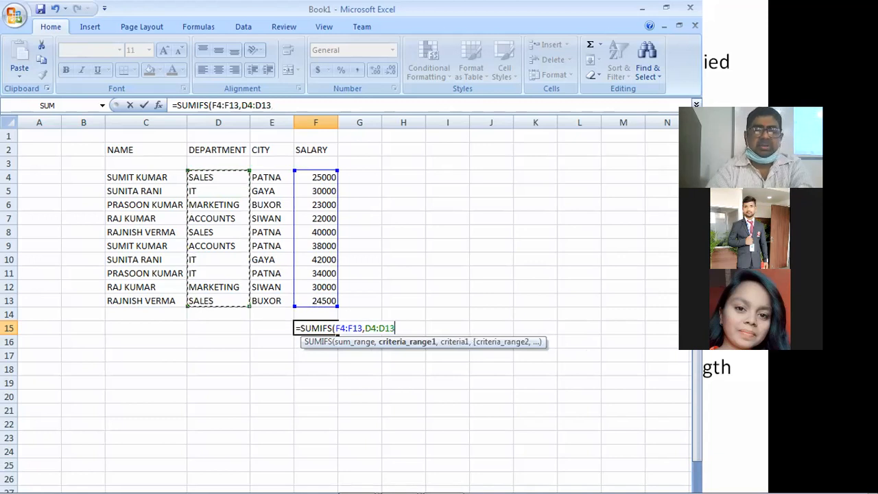
{"action": "type", "text": ","}
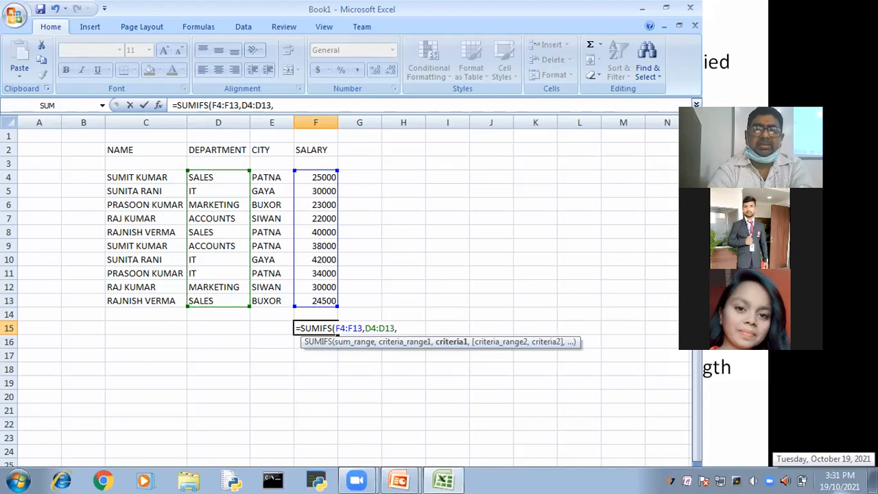
{"action": "type", "text": "\"SALES"}
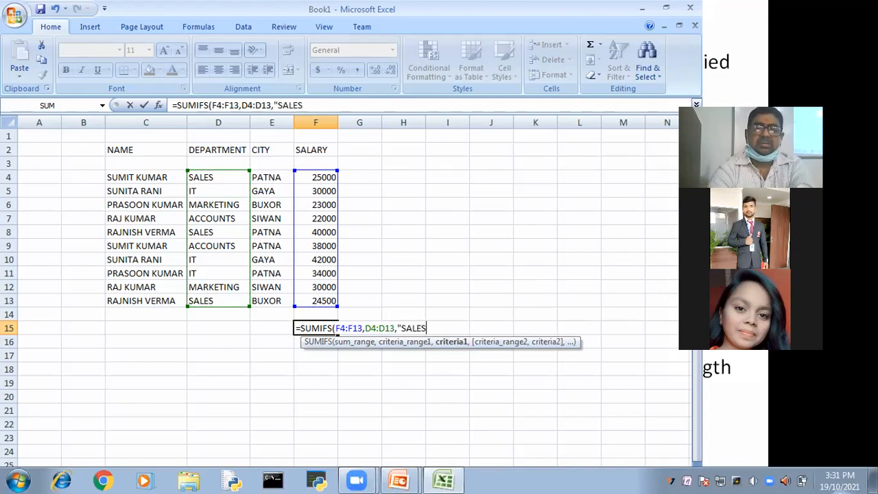
{"action": "type", "text": "\","}
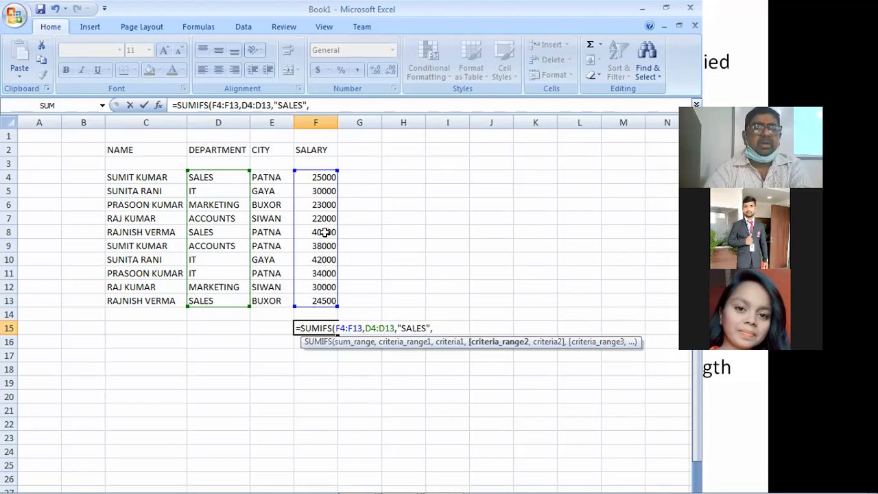
Add city range E4:E13 with criterion "PATNA" as the second condition and complete the SUMIFS formula in F15.
{"action": "left_click_drag", "start_coordinate": [272, 178], "coordinate": [279, 298]}
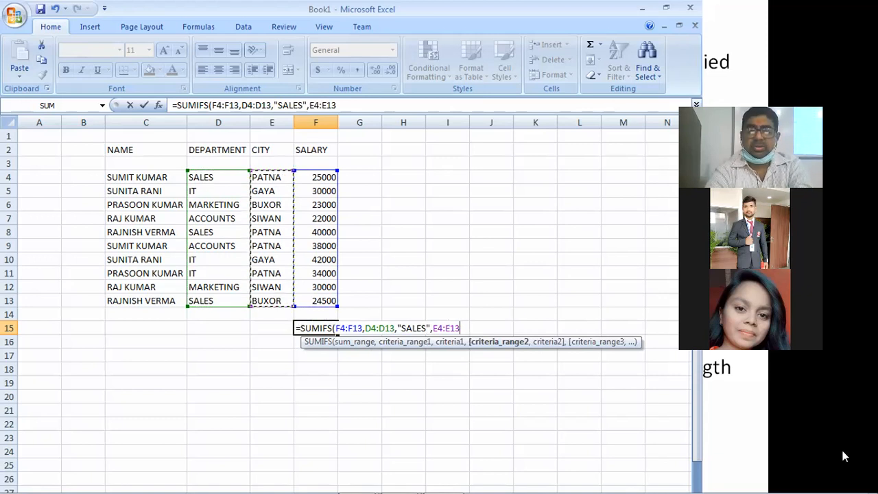
{"action": "type", "text": ",\"PAN"}
{"action": "key", "text": "BackSpace"}
{"action": "type", "text": "T"}
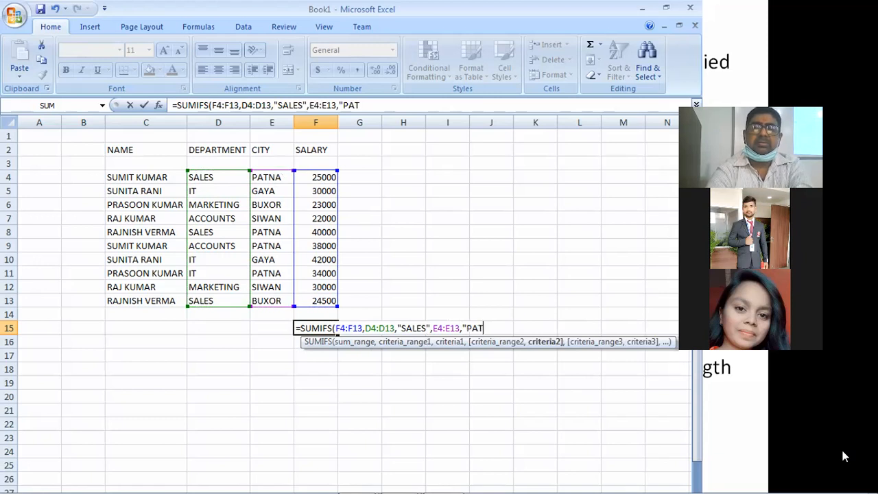
{"action": "type", "text": "NA\""}
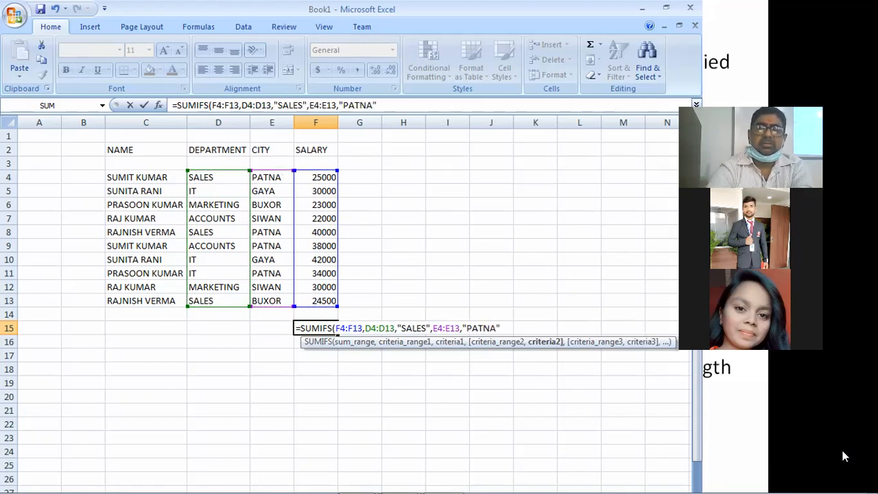
{"action": "type", "text": ")"}
{"action": "key", "text": "Return"}
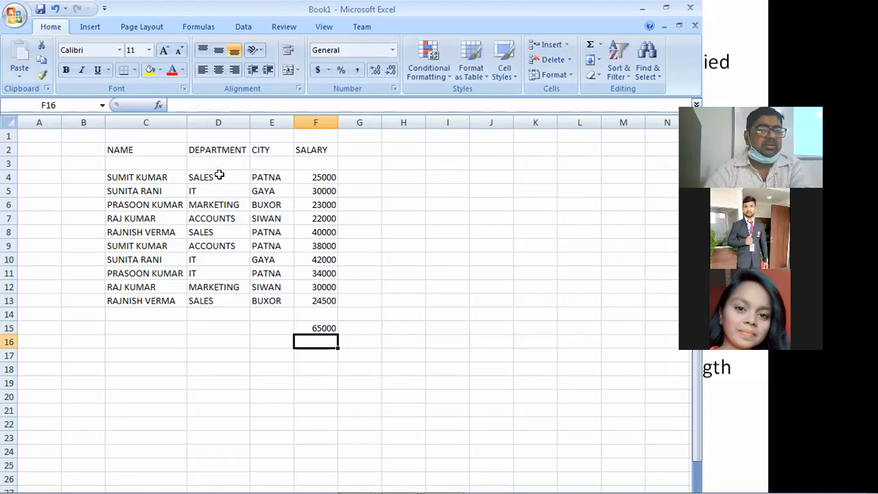
Check the department and city pairs in rows 4, 8 and 13 against the two SUMIFS conditions.
{"action": "left_click_drag", "start_coordinate": [223, 175], "coordinate": [257, 177]}
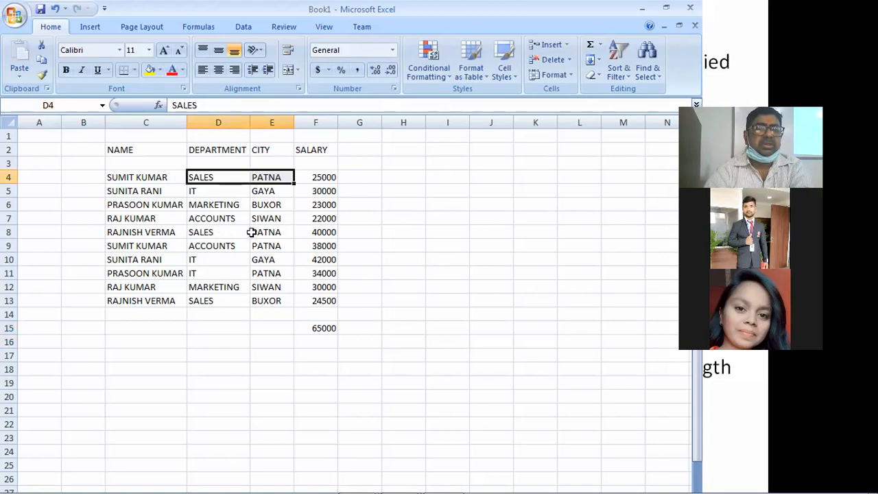
{"action": "left_click_drag", "start_coordinate": [244, 232], "coordinate": [264, 232]}
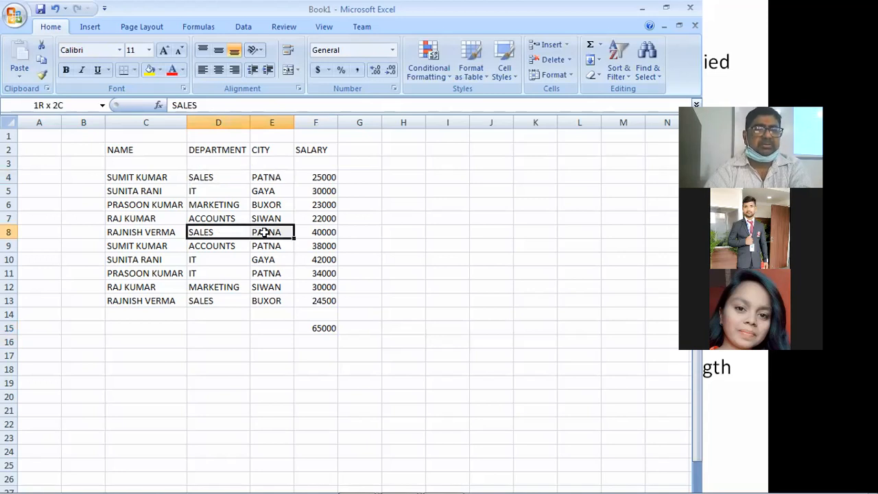
{"action": "left_click", "coordinate": [206, 300]}
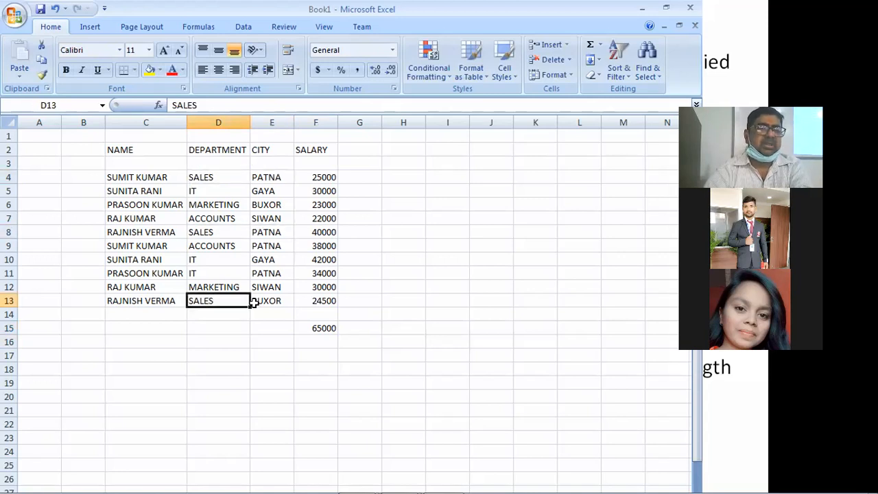
{"action": "left_click_drag", "start_coordinate": [253, 302], "coordinate": [253, 303]}
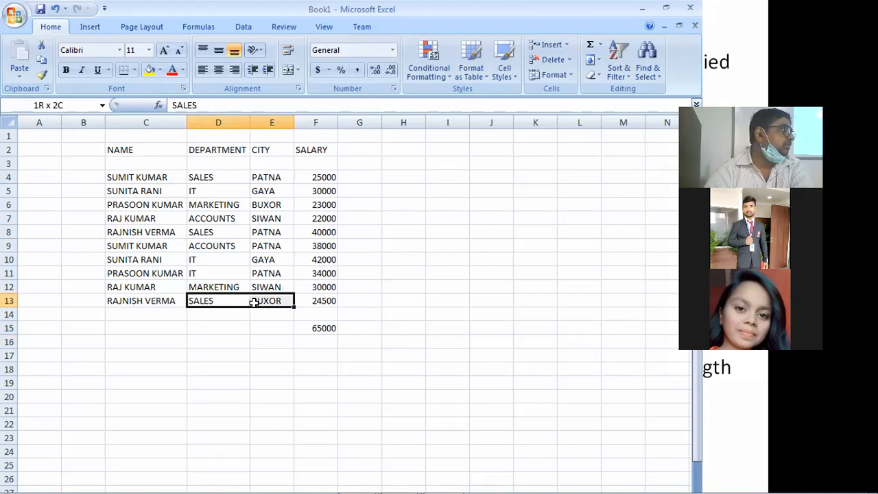
{"action": "left_click_drag", "start_coordinate": [254, 302], "coordinate": [254, 303]}
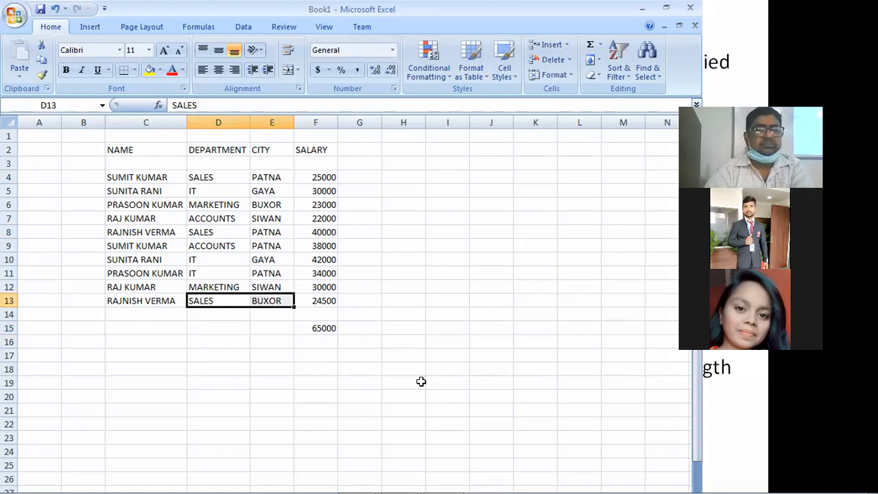
{"action": "left_click", "coordinate": [412, 353]}
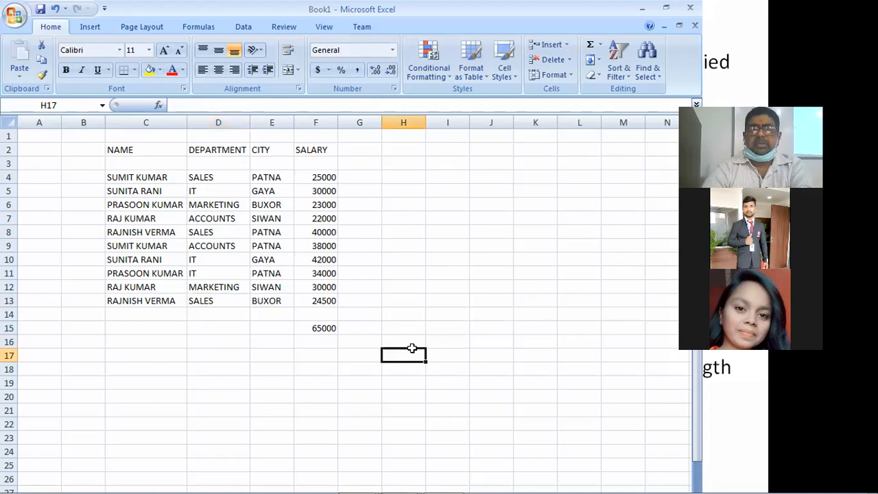
Switch to the presentation, advance to the MAX() slide to read its syntax, and return to the Excel workbook.
{"action": "key", "text": "alt+Tab"}
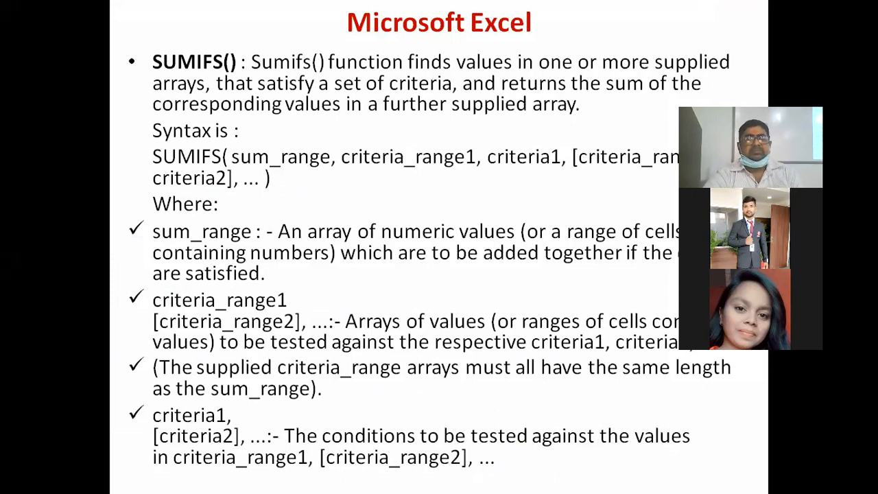
{"action": "left_click", "coordinate": [304, 119]}
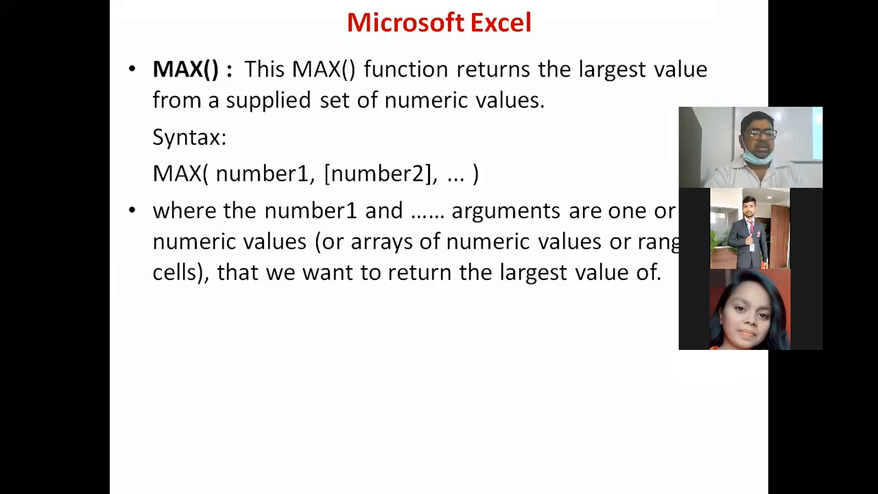
{"action": "key", "text": "alt+Tab"}
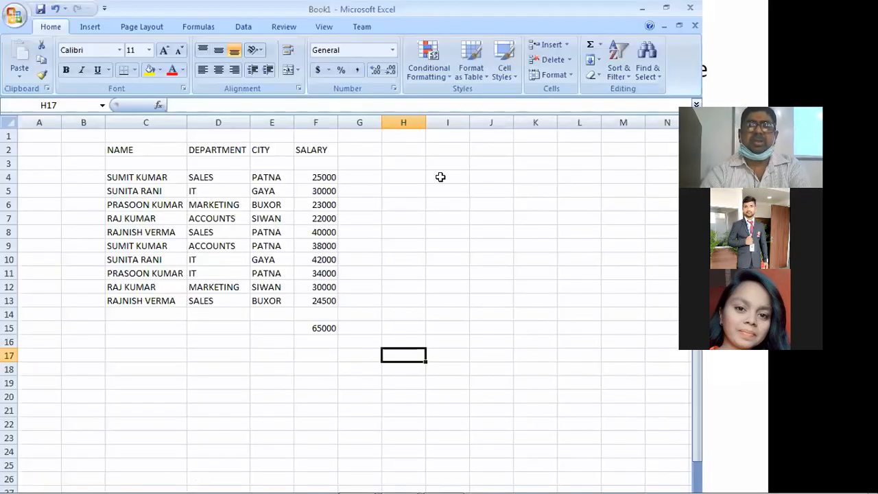
Enter the dates 12/03/2021 in I4 and 13/04/2021 in I5.
{"action": "double_click", "coordinate": [440, 177]}
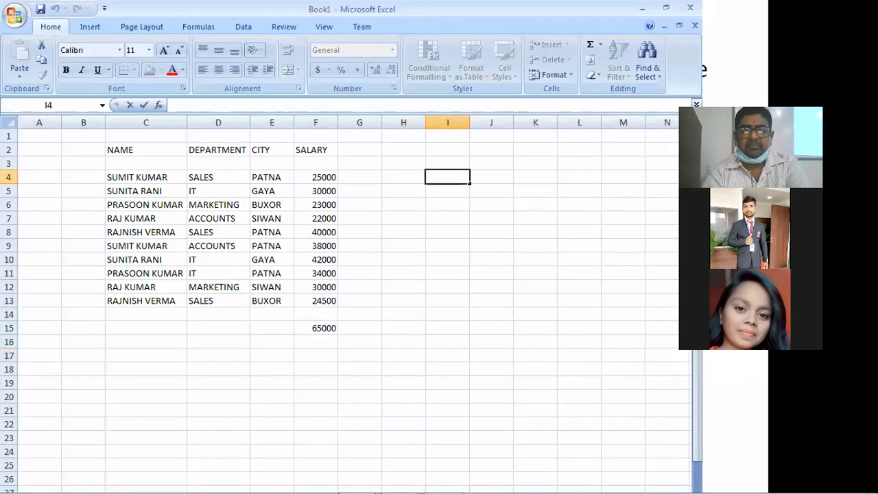
{"action": "type", "text": "12/0"}
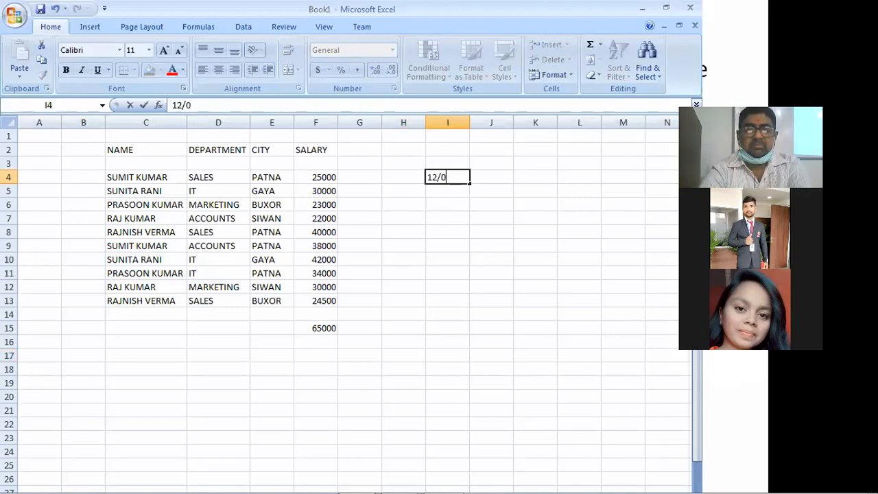
{"action": "type", "text": "3/2"}
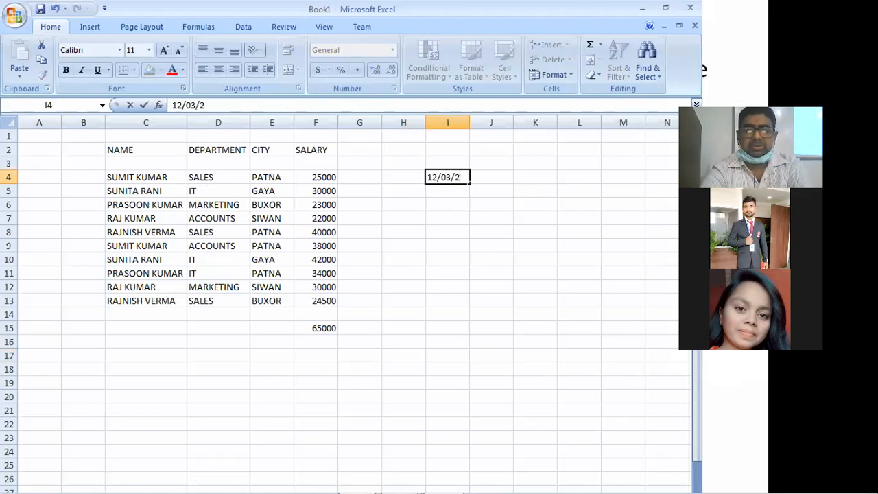
{"action": "type", "text": "021"}
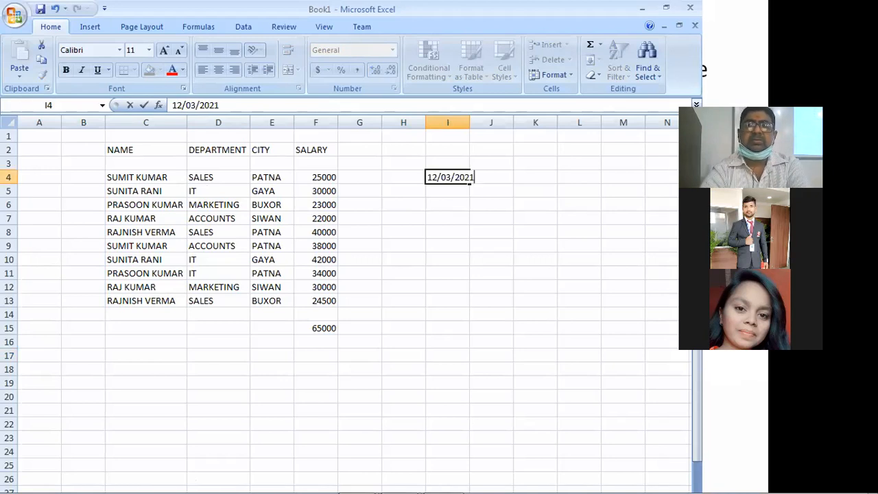
{"action": "key", "text": "Return"}
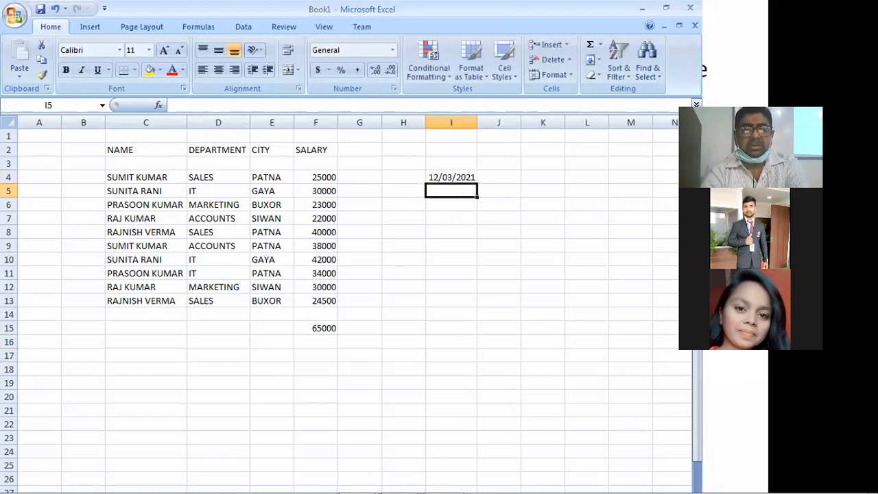
{"action": "type", "text": "13/"}
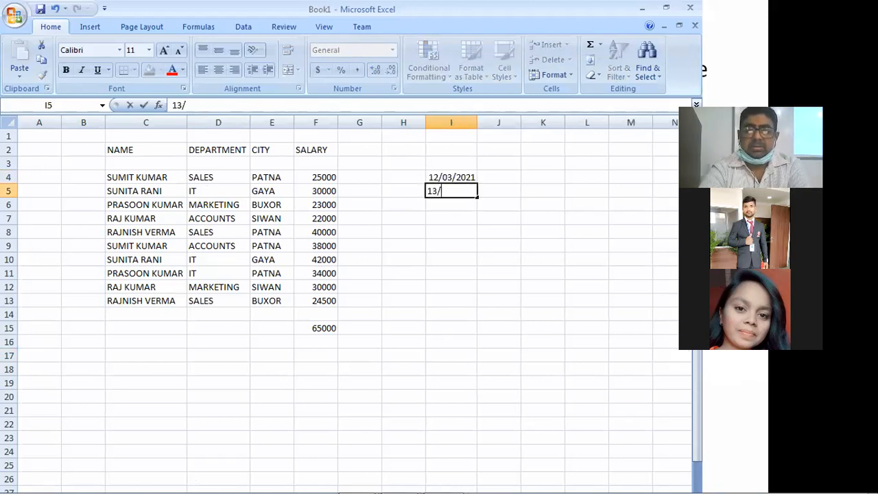
{"action": "type", "text": "04"}
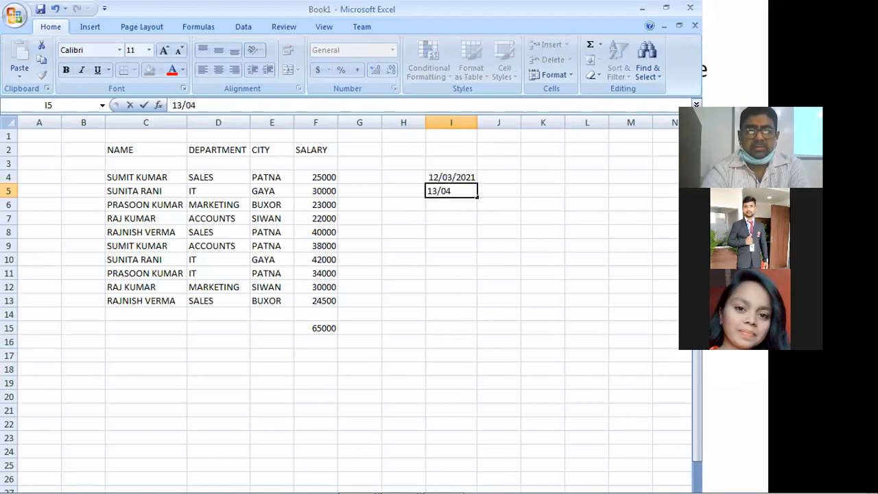
{"action": "type", "text": "/202"}
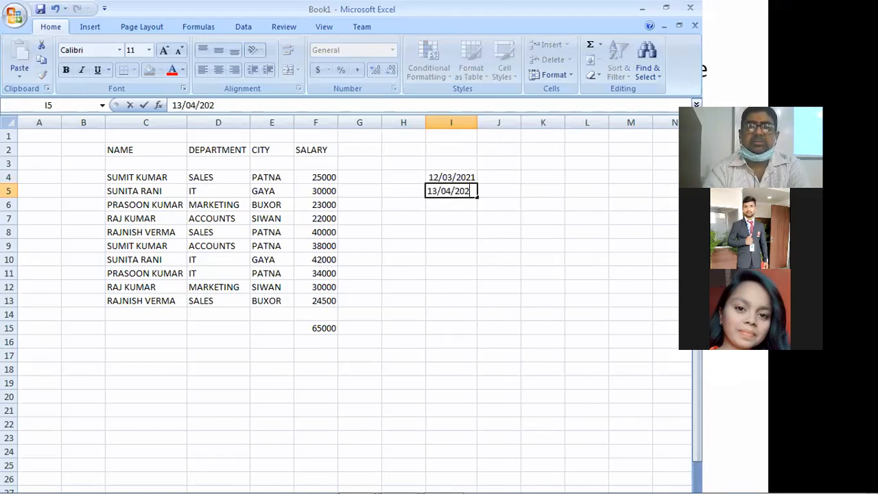
{"action": "type", "text": "1"}
{"action": "left_click", "coordinate": [517, 317]}
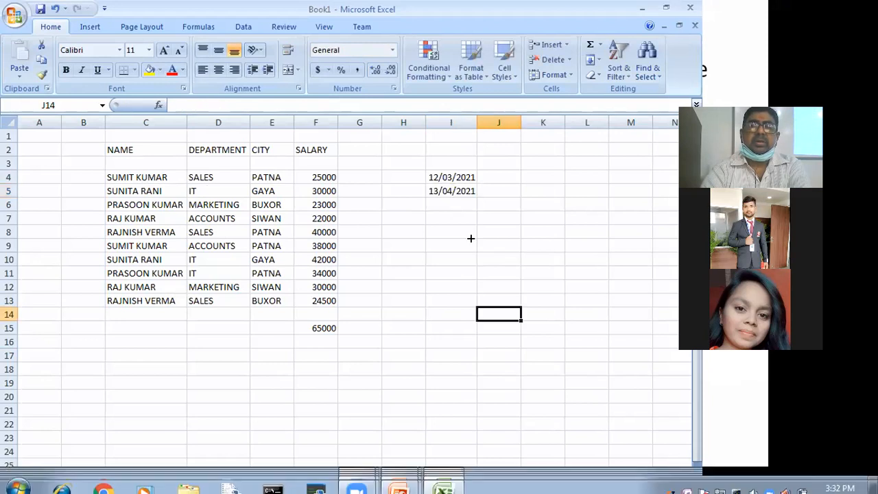
Enter a MAX formula in I7 that finds the latest date in I4:I5.
{"action": "left_click", "coordinate": [434, 218]}
{"action": "double_click", "coordinate": [434, 218]}
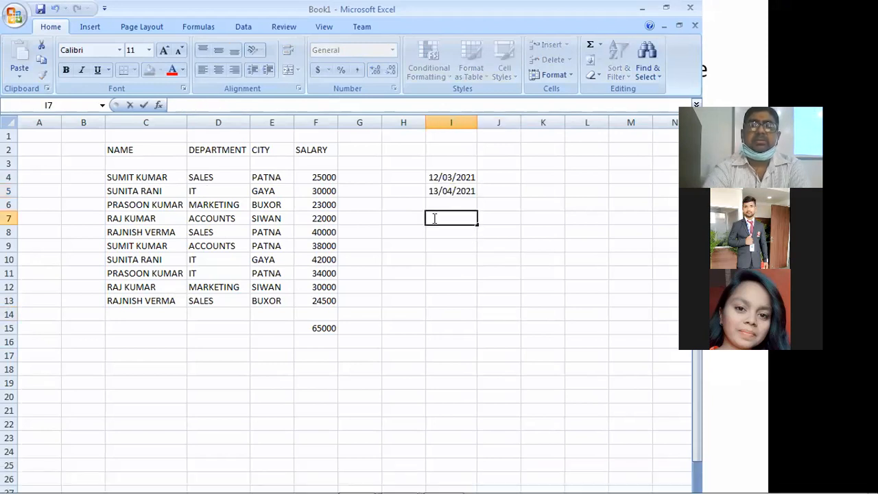
{"action": "type", "text": "=MAX("}
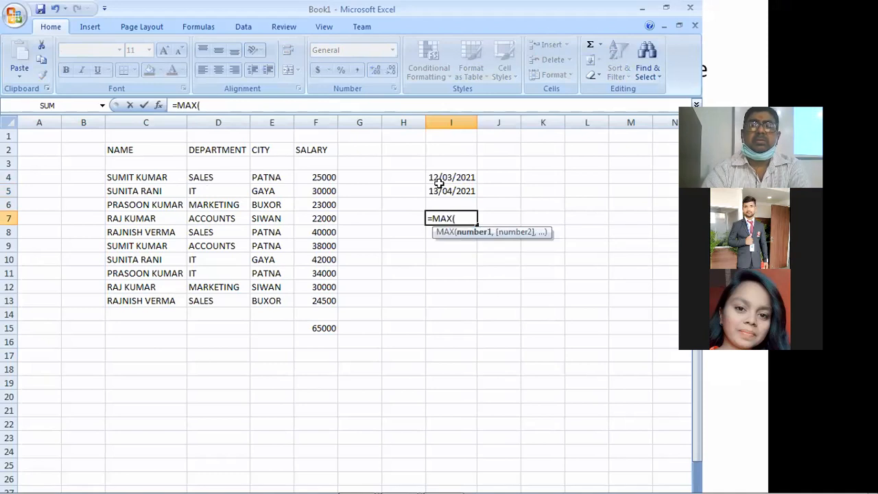
{"action": "left_click_drag", "start_coordinate": [439, 179], "coordinate": [440, 192]}
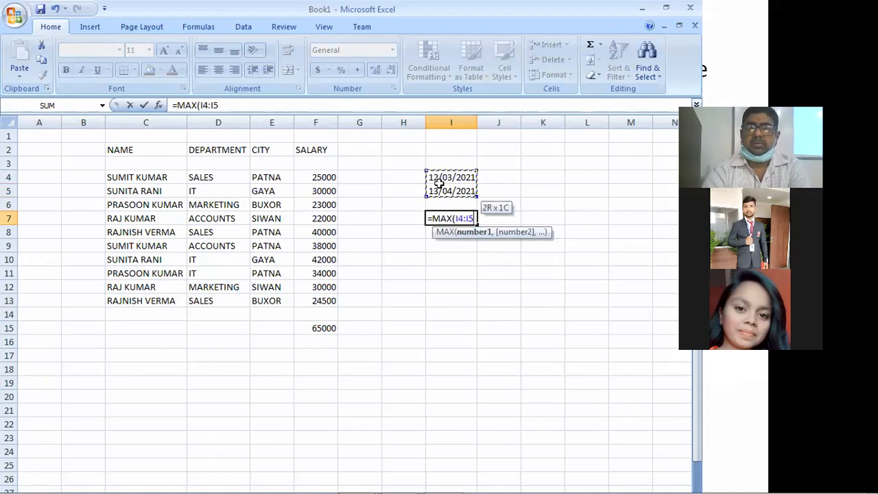
{"action": "type", "text": ")"}
{"action": "key", "text": "Return"}
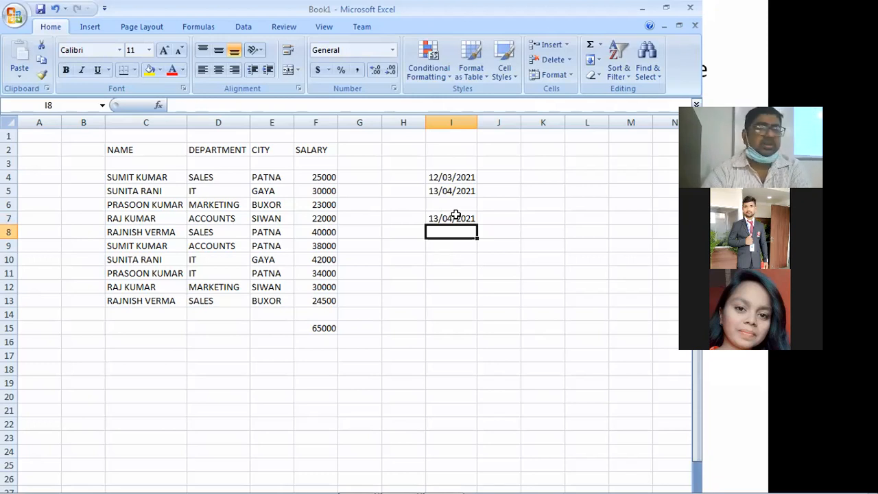
Clear the two dates and the MAX formula from I4:I7.
{"action": "left_click_drag", "start_coordinate": [451, 177], "coordinate": [443, 219]}
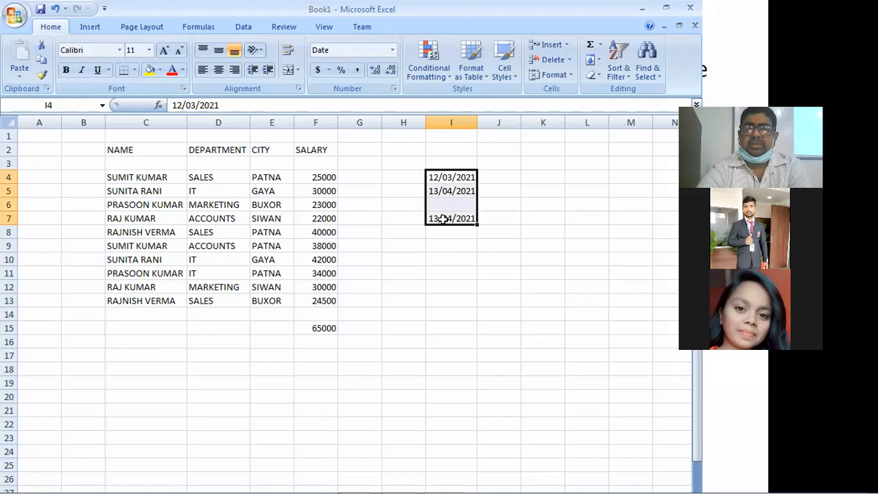
{"action": "key", "text": "Delete"}
{"action": "key", "text": "ctrl+End"}
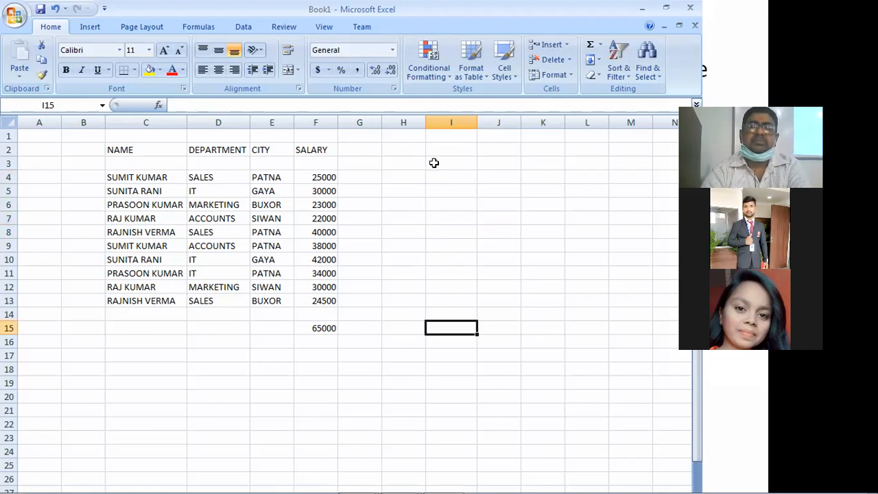
Enter -10 in I3 and -9 in I4, and widen column I.
{"action": "left_click", "coordinate": [434, 163]}
{"action": "type", "text": "-"}
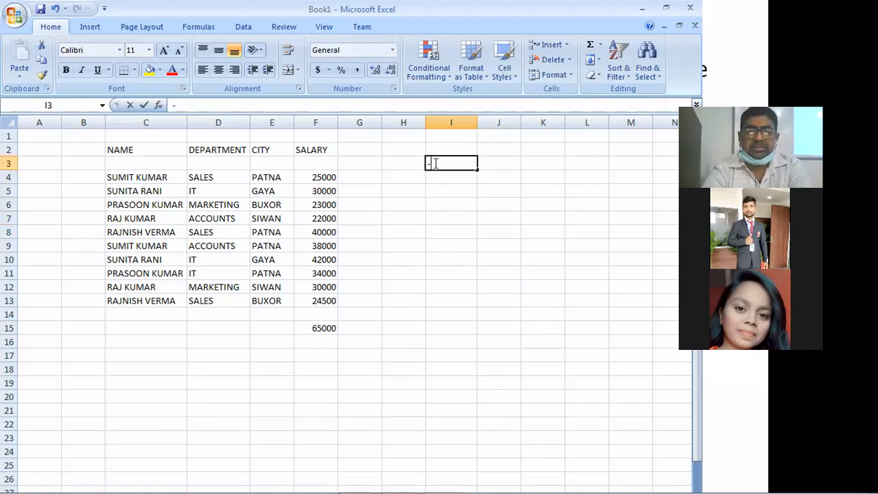
{"action": "type", "text": "10"}
{"action": "key", "text": "Return"}
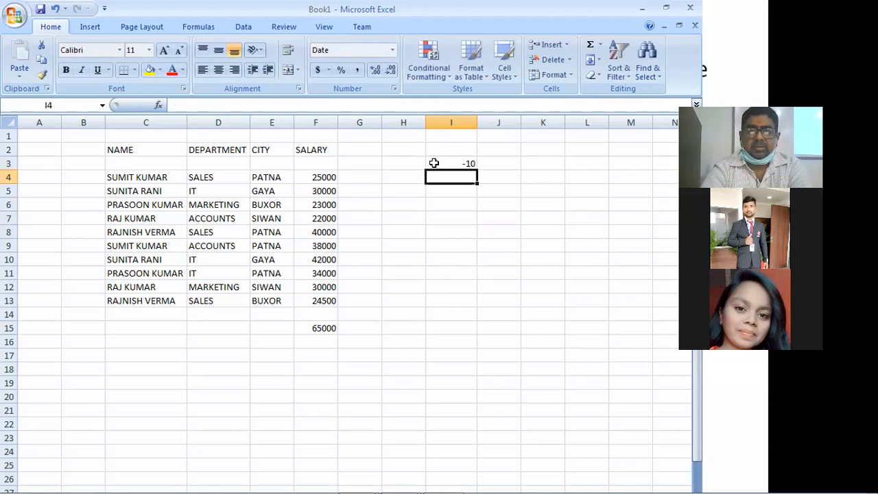
{"action": "type", "text": "-9"}
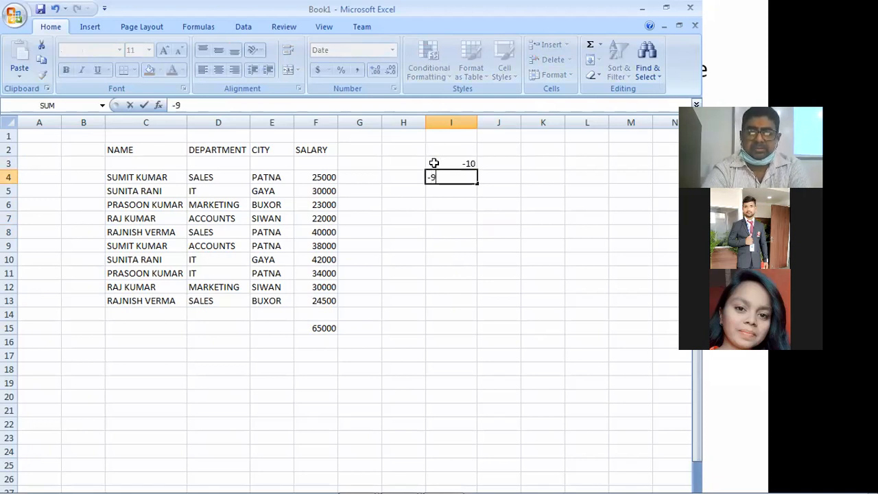
{"action": "key", "text": "Return"}
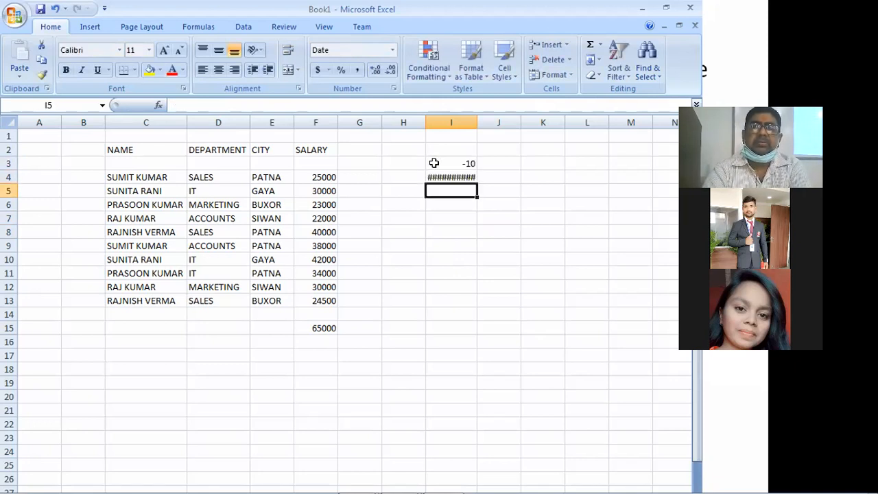
{"action": "left_click_drag", "start_coordinate": [478, 124], "coordinate": [496, 148]}
{"action": "left_click", "coordinate": [465, 175]}
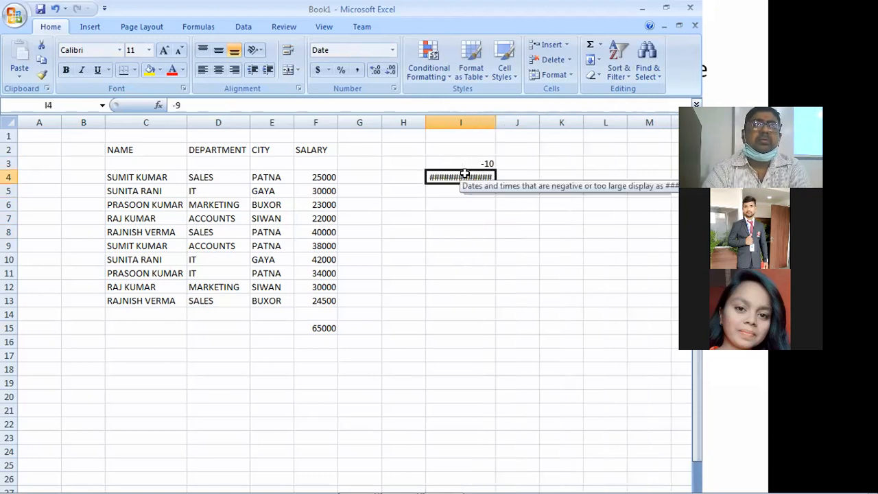
{"action": "double_click", "coordinate": [465, 176]}
{"action": "type", "text": "="}
{"action": "left_click", "coordinate": [479, 240]}
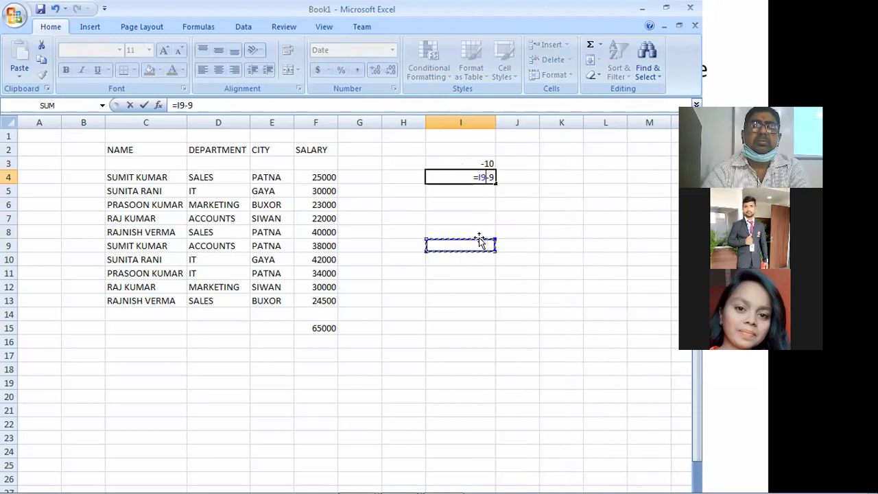
{"action": "key", "text": "BackSpace"}
{"action": "key", "text": "BackSpace"}
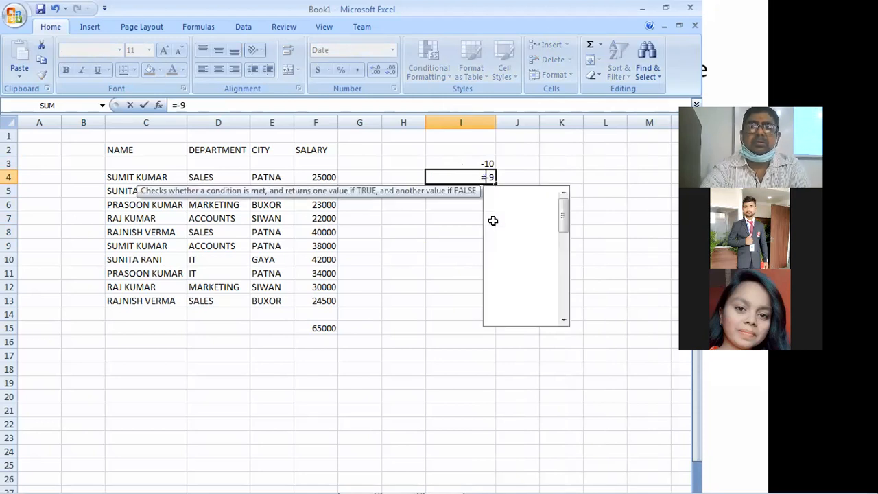
{"action": "key", "text": "BackSpace"}
{"action": "key", "text": "Return"}
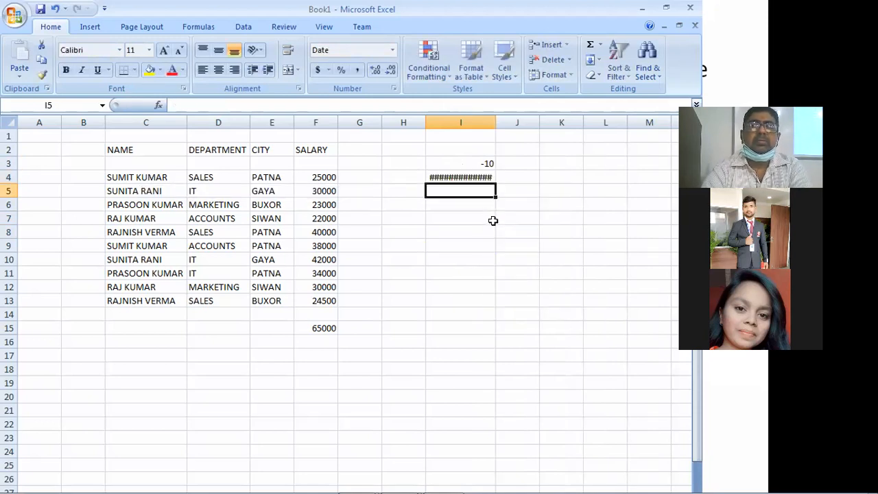
Change the number format of cell I4 from Date to General.
{"action": "left_click", "coordinate": [465, 173]}
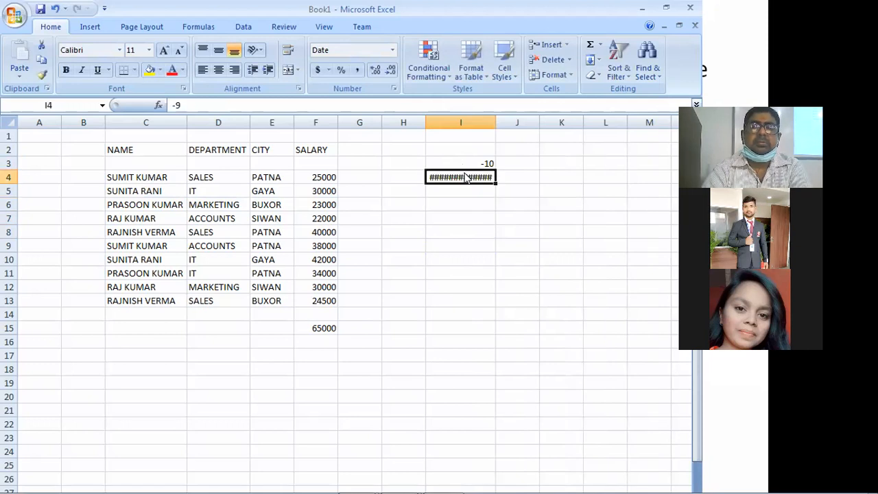
{"action": "right_click", "coordinate": [467, 175]}
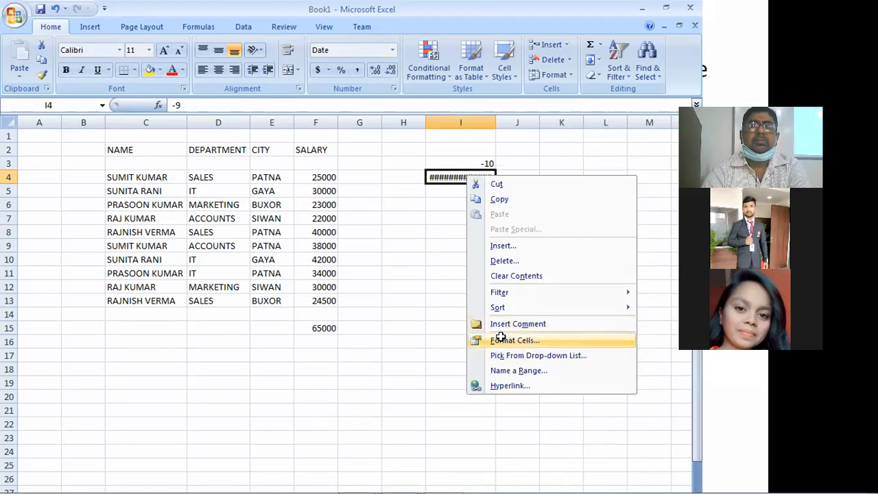
{"action": "left_click", "coordinate": [502, 341]}
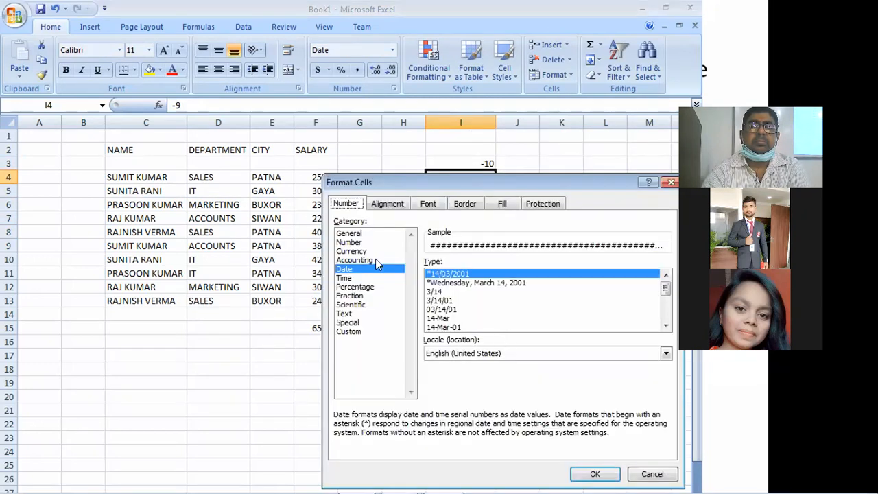
{"action": "left_click", "coordinate": [357, 235]}
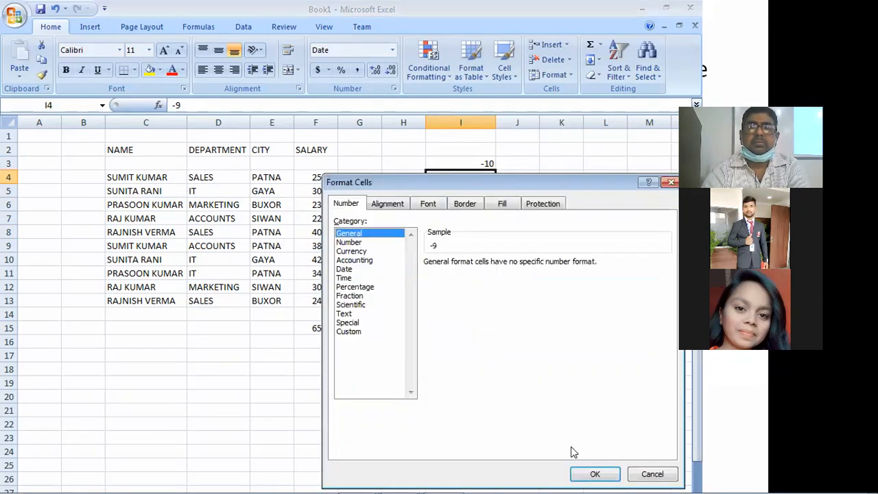
{"action": "left_click", "coordinate": [595, 475]}
{"action": "left_click", "coordinate": [561, 369]}
Enter -8 in cell I5 as the third negative number.
{"action": "left_click", "coordinate": [470, 193]}
{"action": "type", "text": "-"}
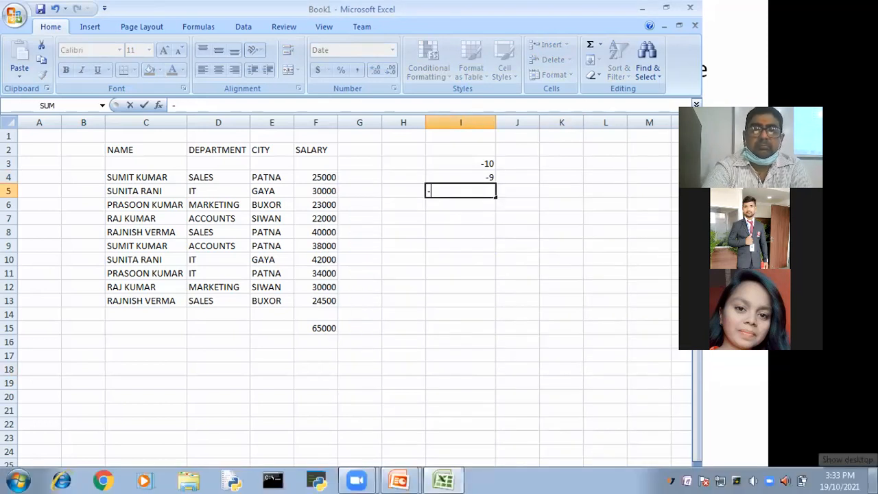
{"action": "type", "text": "8"}
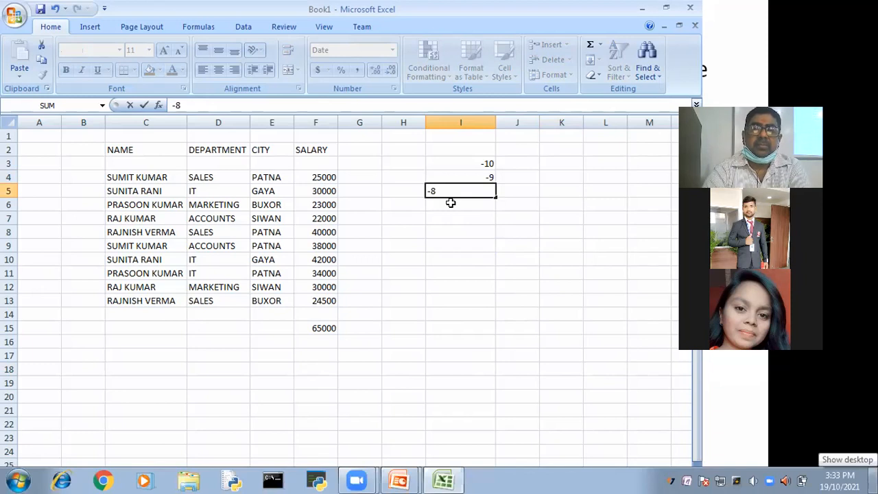
{"action": "key", "text": "Return"}
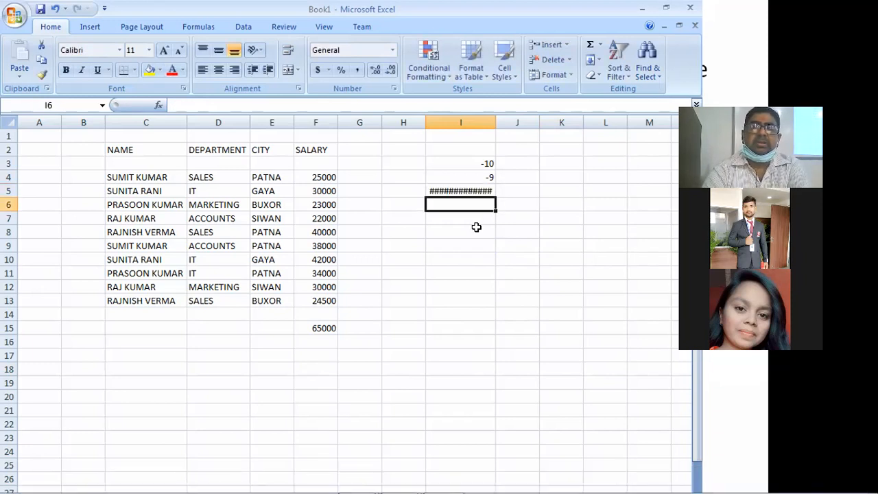
{"action": "left_click", "coordinate": [454, 190]}
{"action": "type", "text": "="}
{"action": "left_click", "coordinate": [447, 249]}
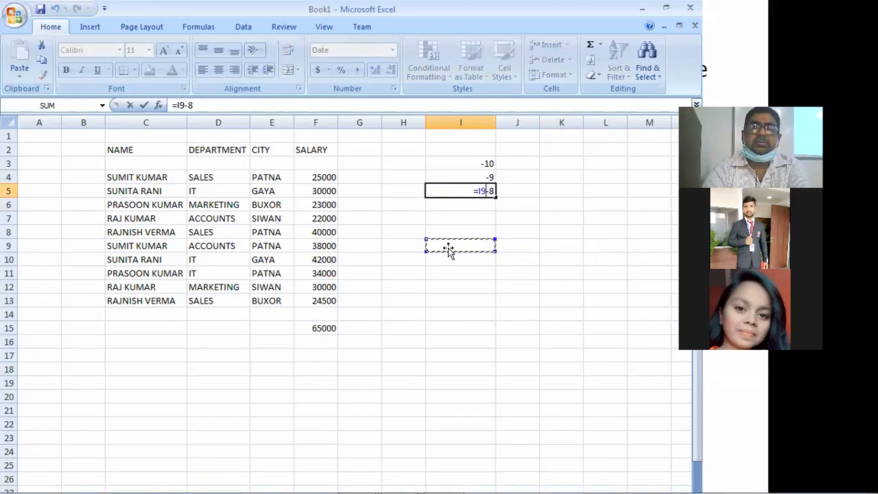
{"action": "key", "text": "BackSpace"}
{"action": "key", "text": "BackSpace"}
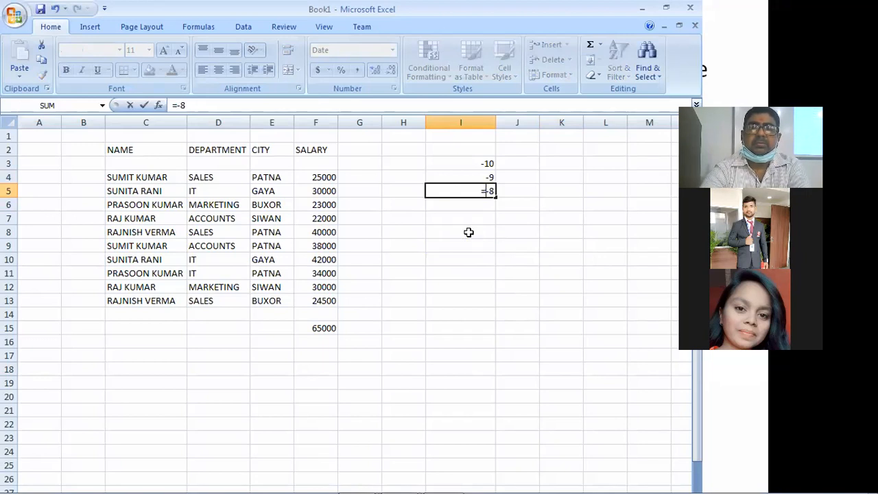
{"action": "key", "text": "BackSpace"}
{"action": "key", "text": "Return"}
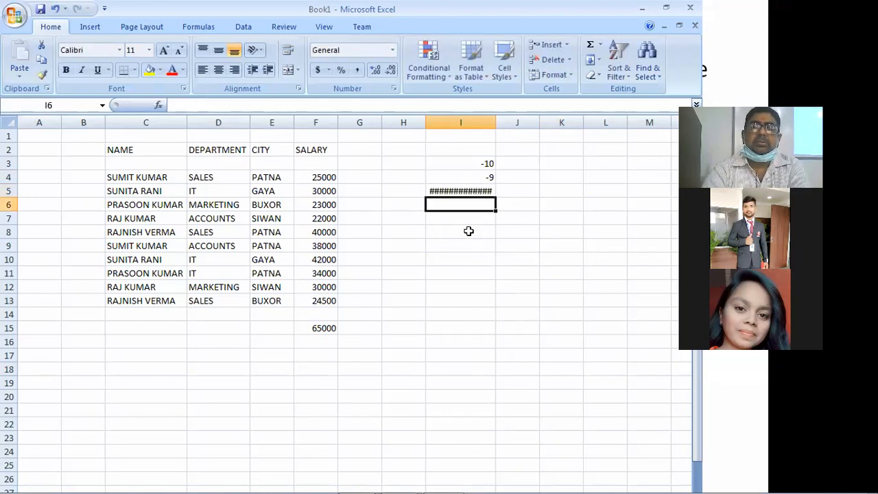
Change the format of cell I5 from Date to Number with two decimal places.
{"action": "left_click", "coordinate": [465, 191]}
{"action": "right_click", "coordinate": [471, 191]}
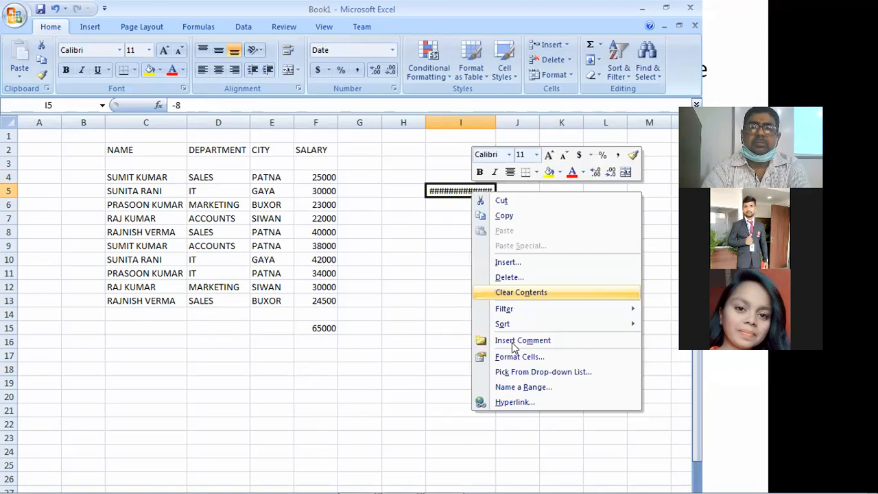
{"action": "left_click", "coordinate": [512, 356]}
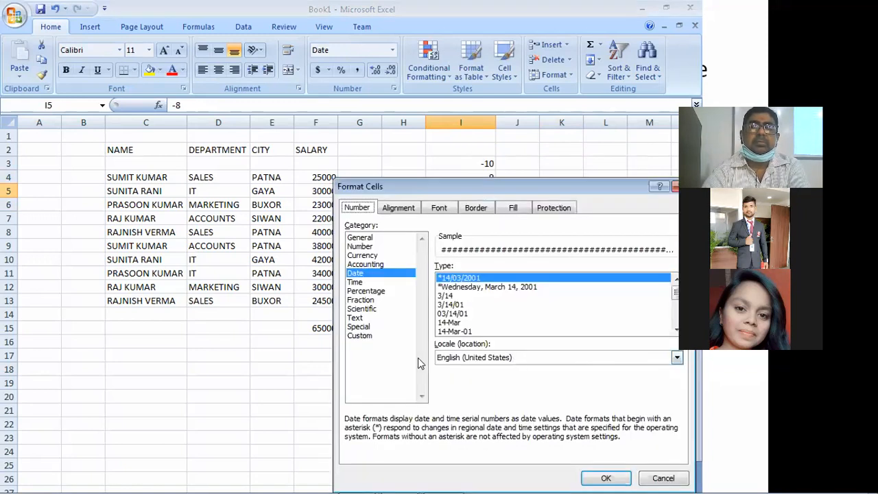
{"action": "left_click", "coordinate": [369, 247]}
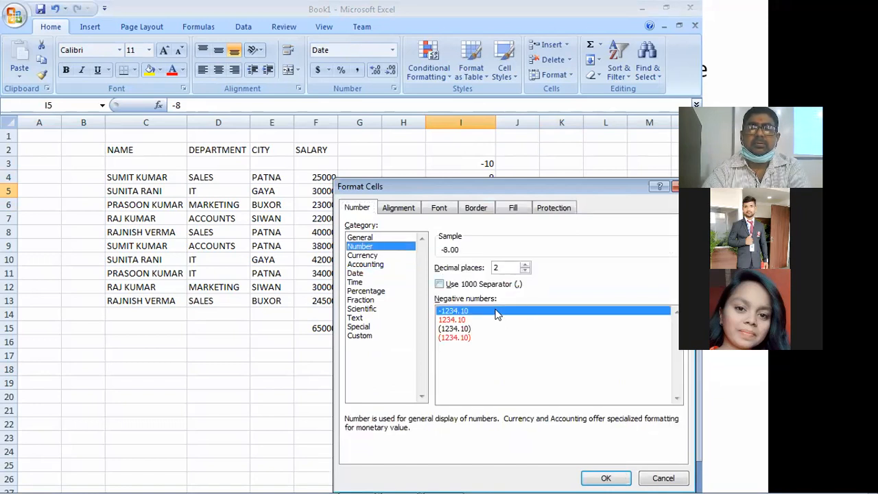
{"action": "left_click", "coordinate": [610, 477]}
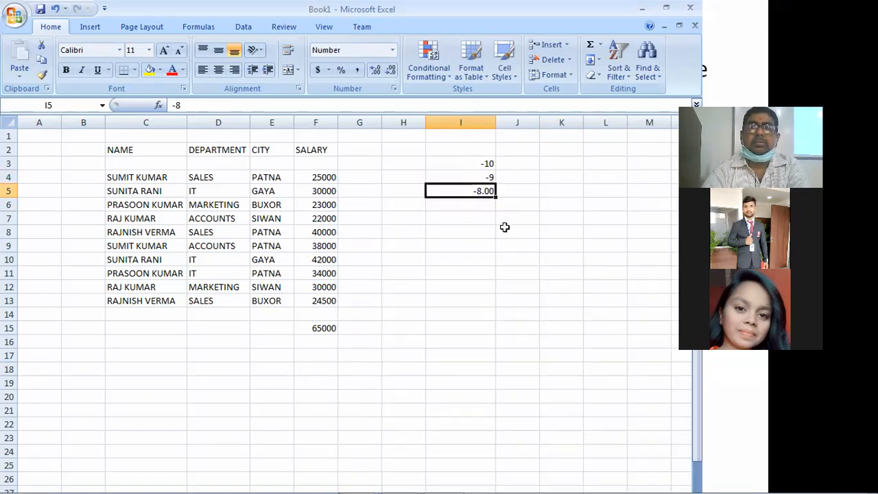
{"action": "right_click", "coordinate": [478, 191]}
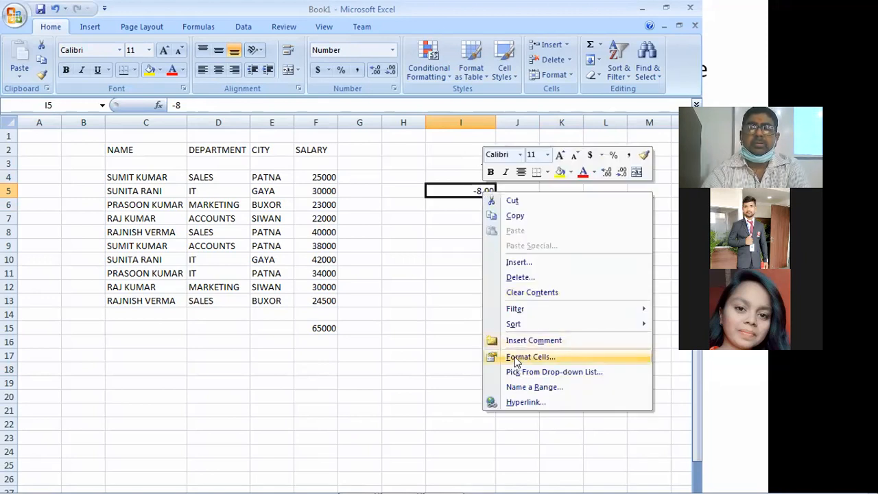
{"action": "left_click", "coordinate": [459, 276]}
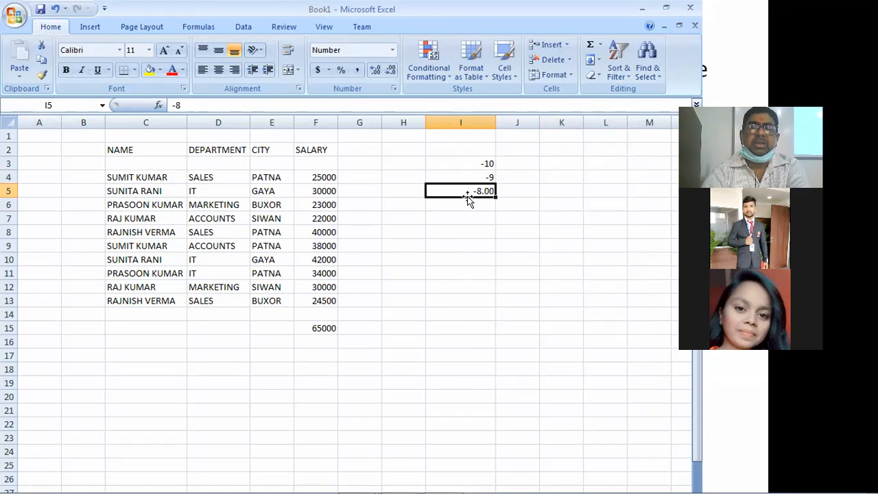
{"action": "left_click_drag", "start_coordinate": [471, 164], "coordinate": [472, 247]}
{"action": "left_click", "coordinate": [469, 381]}
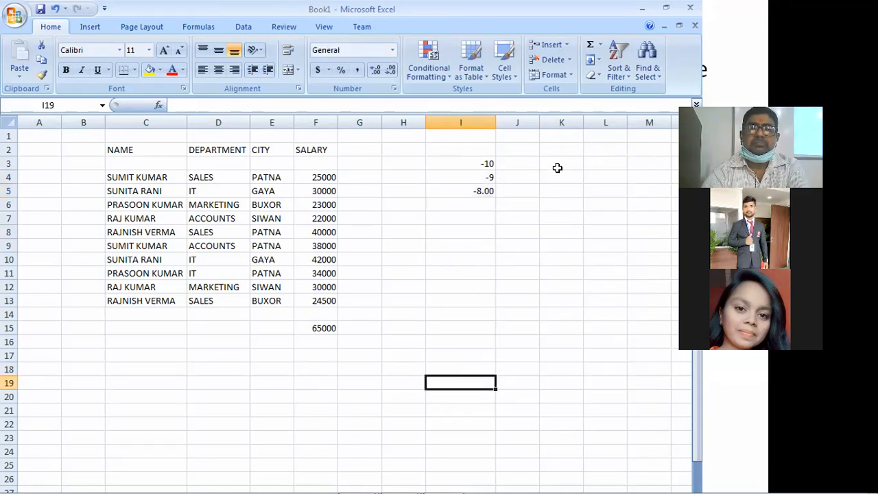
Enter the negative numbers -10, -9 and -8 in cells K3 to K5.
{"action": "left_click", "coordinate": [557, 167]}
{"action": "type", "text": "-"}
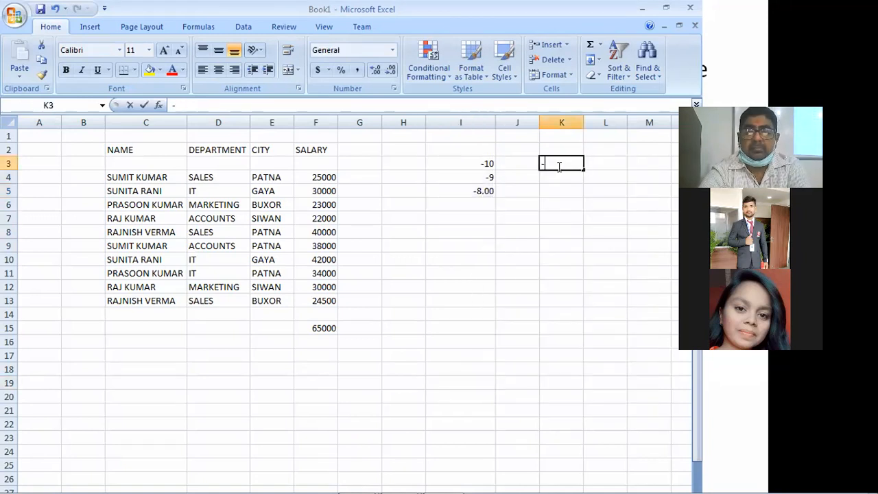
{"action": "type", "text": "10"}
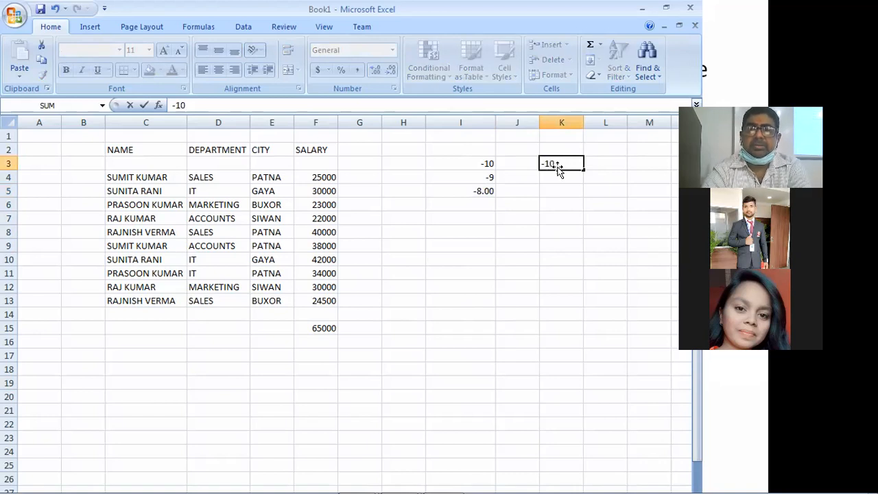
{"action": "key", "text": "Return"}
{"action": "type", "text": "-9"}
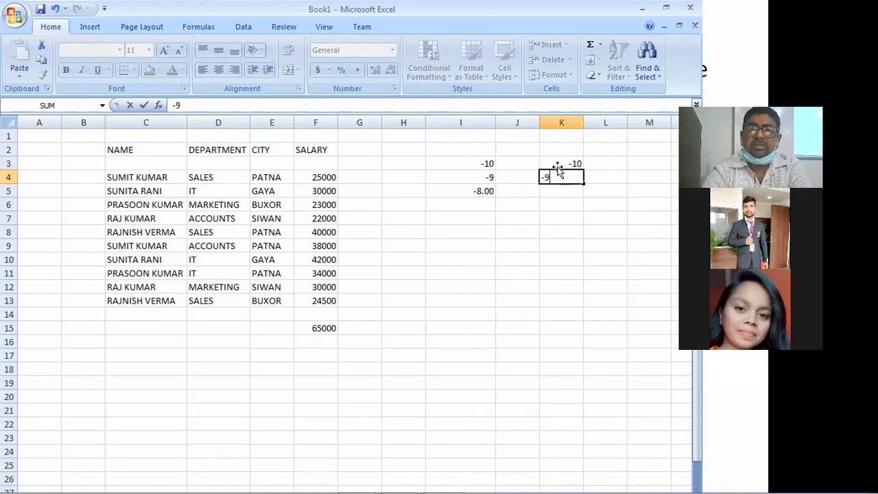
{"action": "key", "text": "Return"}
{"action": "type", "text": "-"}
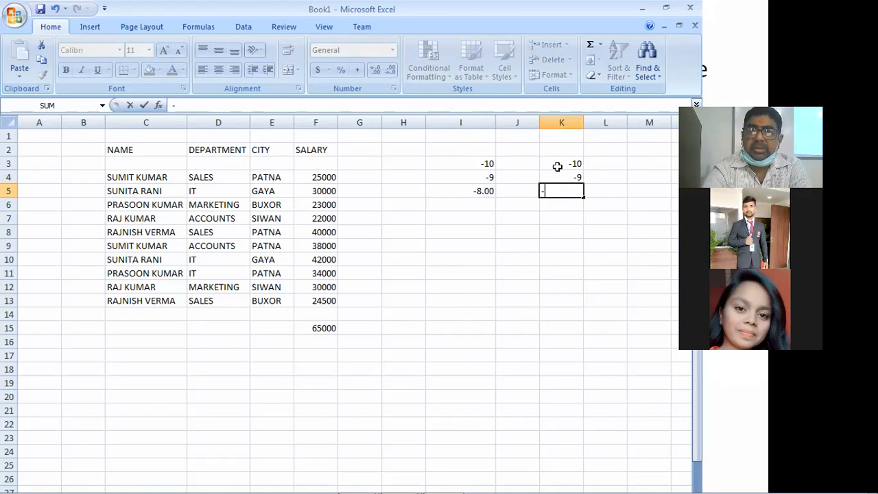
{"action": "type", "text": "8"}
{"action": "key", "text": "Return"}
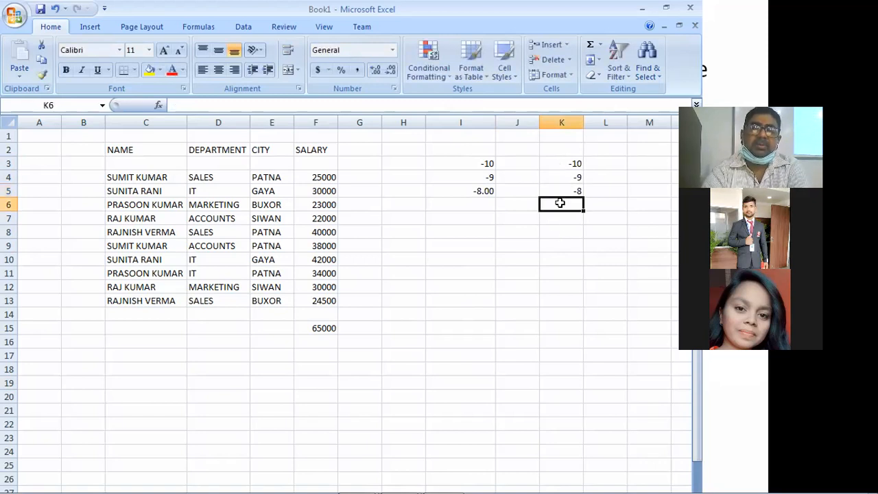
Enter the logical values TRUE and FALSE in K6 and K7, and the text HELLO in K8.
{"action": "type", "text": "T"}
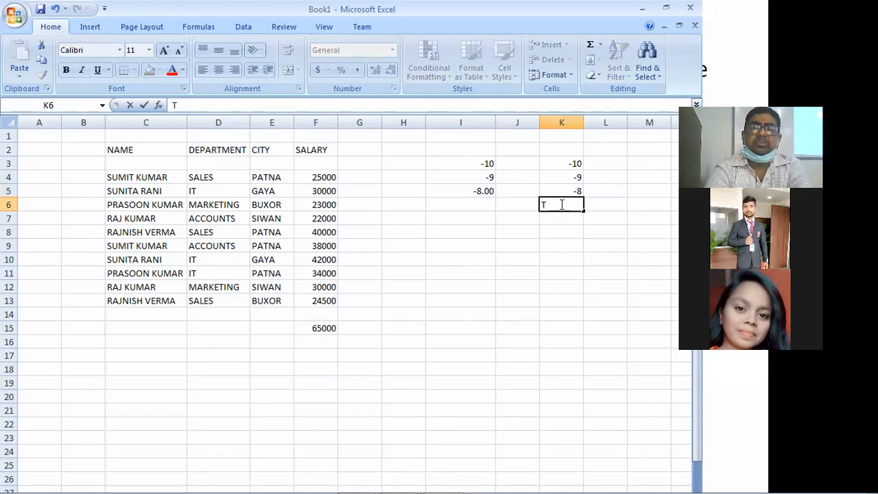
{"action": "type", "text": "RUE"}
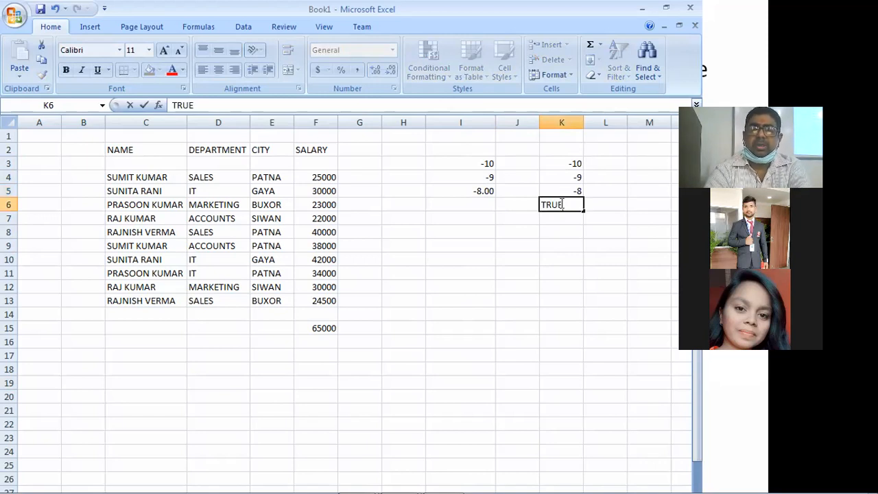
{"action": "key", "text": "Return"}
{"action": "type", "text": "FL"}
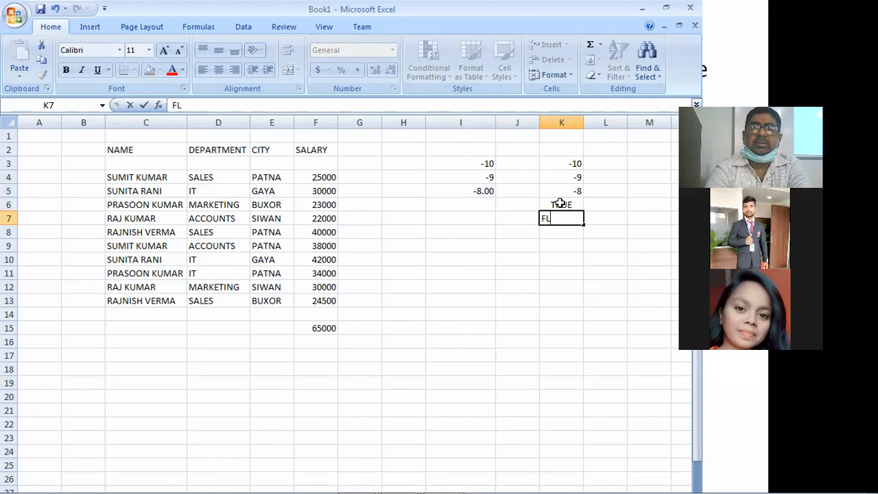
{"action": "key", "text": "BackSpace"}
{"action": "type", "text": "ALSE"}
{"action": "key", "text": "Return"}
{"action": "type", "text": "H"}
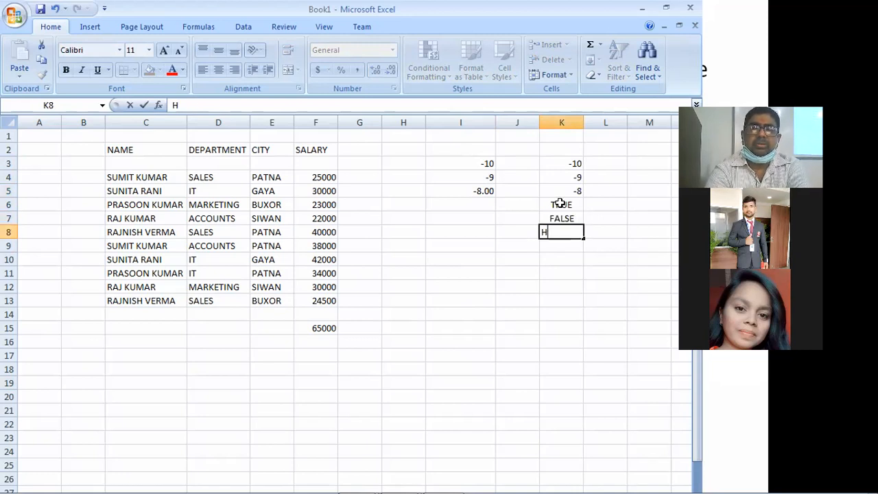
{"action": "type", "text": "ELLO"}
{"action": "left_click", "coordinate": [557, 339]}
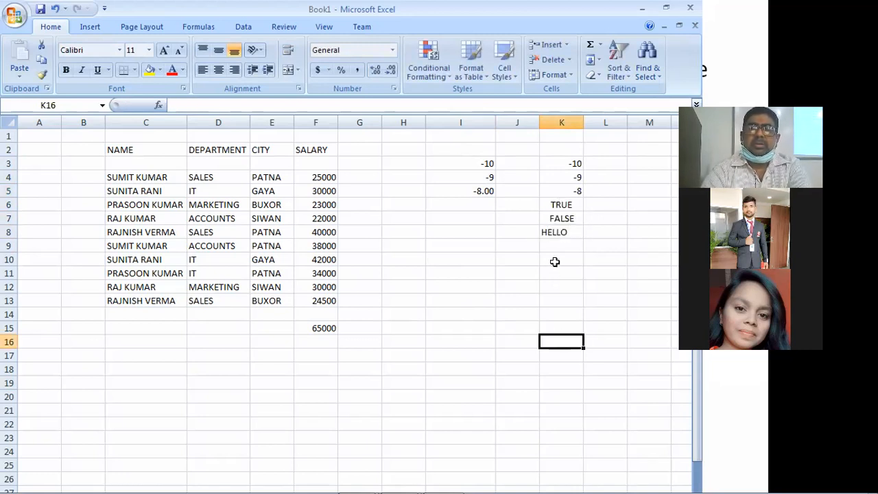
Enter the formula =MAX(K3:K8) in cell K10.
{"action": "double_click", "coordinate": [556, 262]}
{"action": "type", "text": "="}
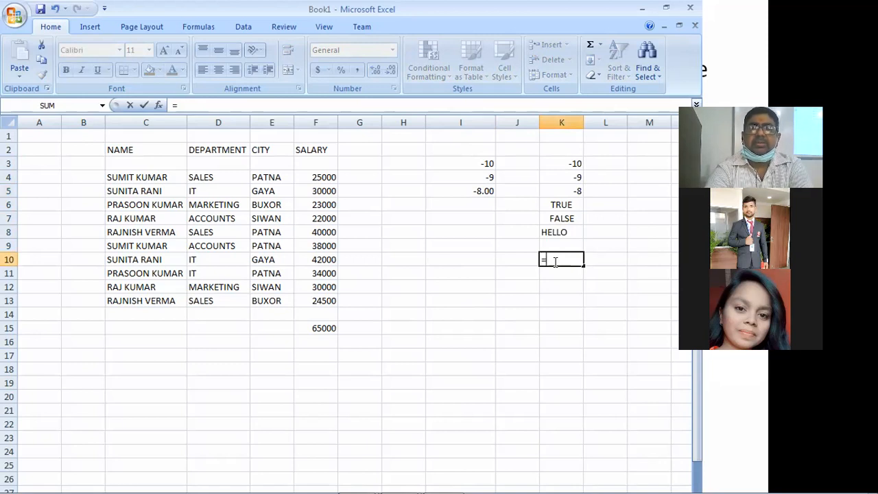
{"action": "type", "text": "MAX("}
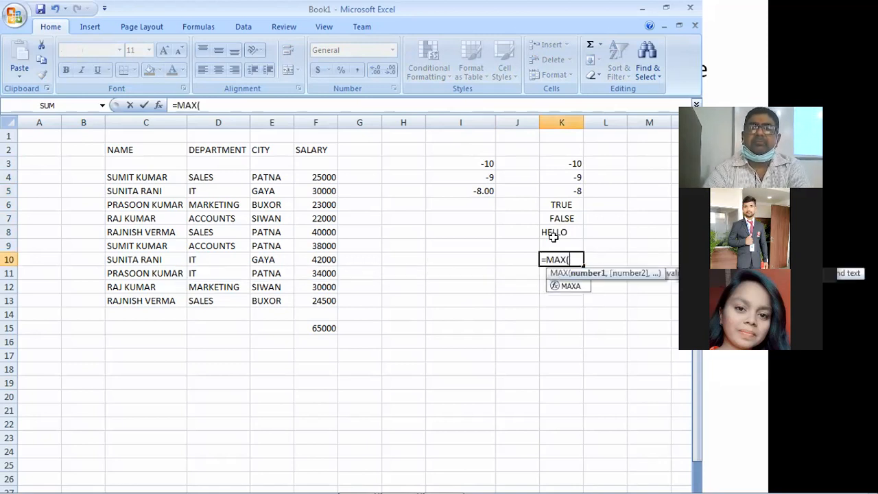
{"action": "left_click_drag", "start_coordinate": [561, 164], "coordinate": [563, 236]}
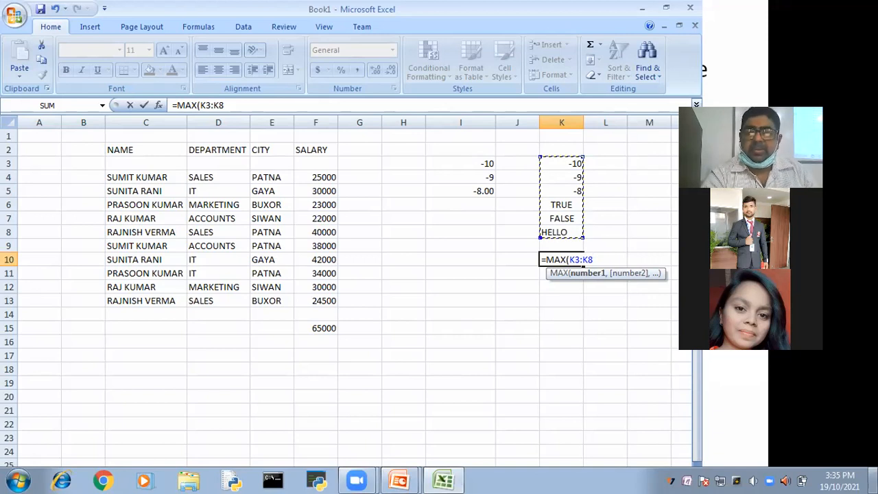
{"action": "type", "text": ")"}
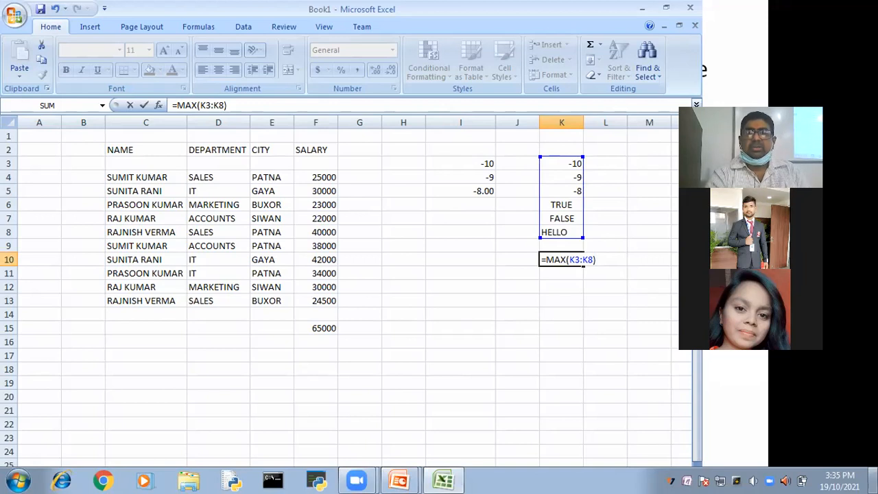
{"action": "key", "text": "Return"}
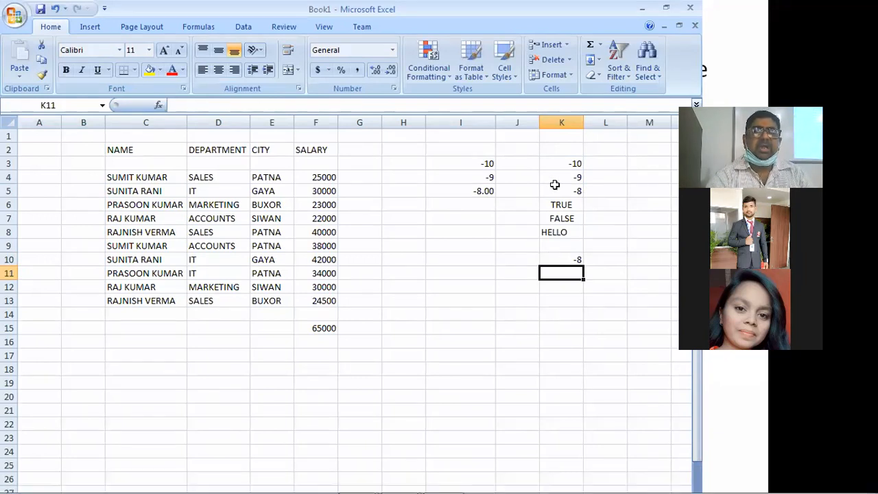
Change the function in K10 from MAX to MAXA, keeping the range K3:K8.
{"action": "double_click", "coordinate": [558, 260]}
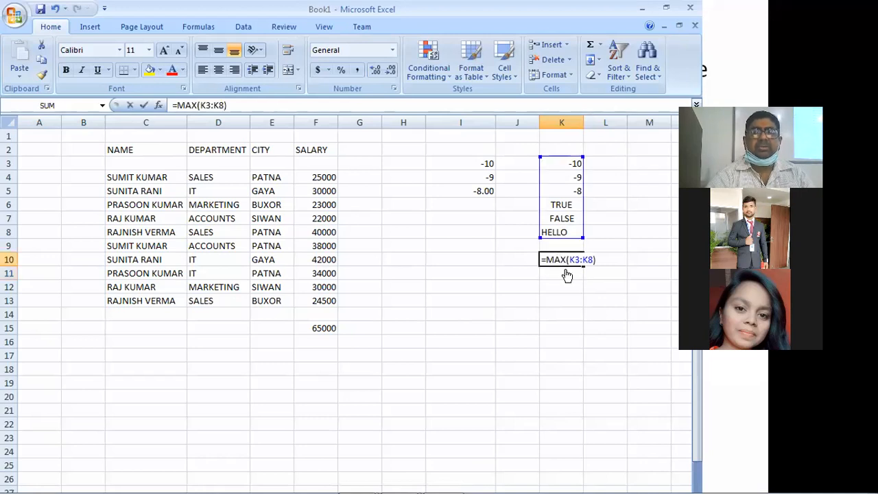
{"action": "left_click", "coordinate": [566, 259]}
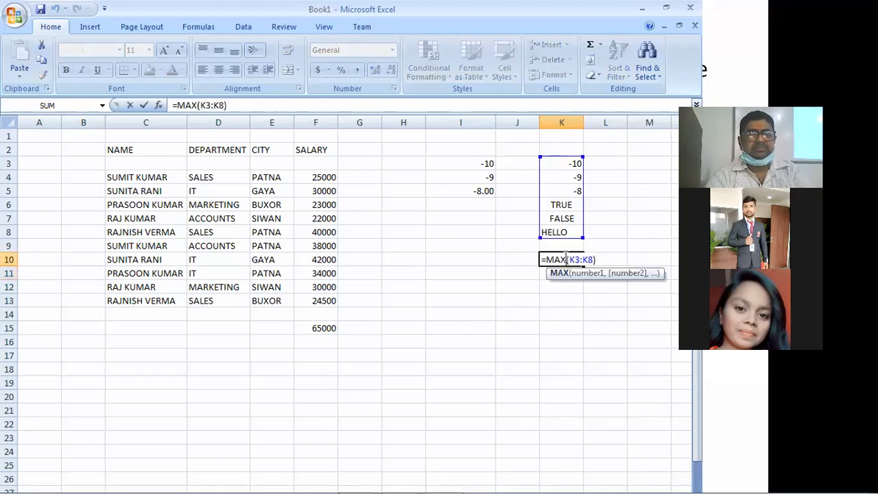
{"action": "type", "text": "A"}
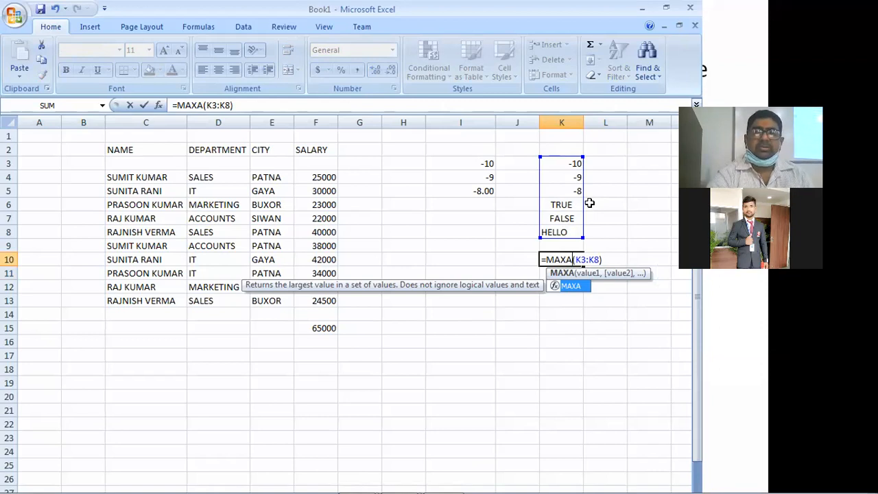
{"action": "key", "text": "Return"}
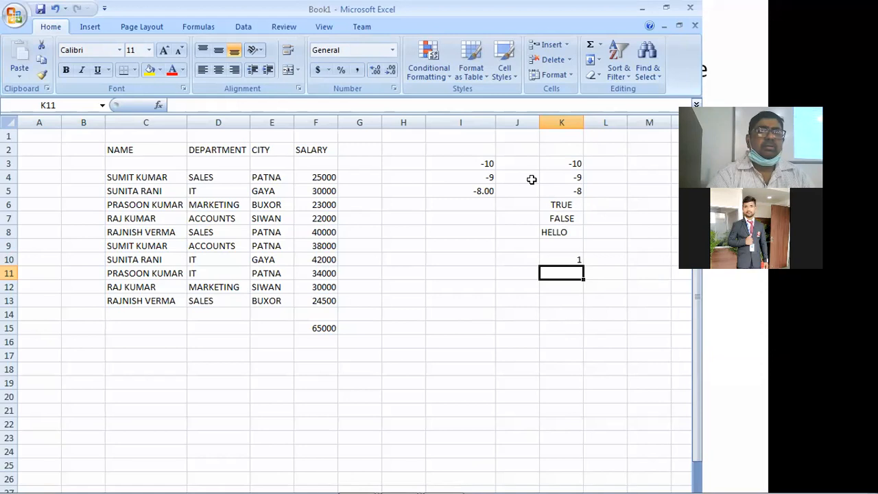
Clear the value TRUE from cell K6 and check the MAXA formula cell K10.
{"action": "left_click", "coordinate": [571, 205]}
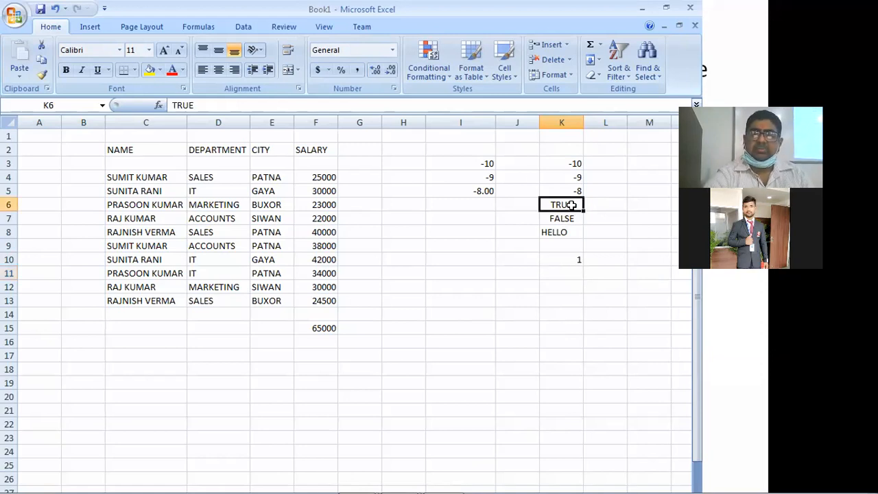
{"action": "key", "text": "Delete"}
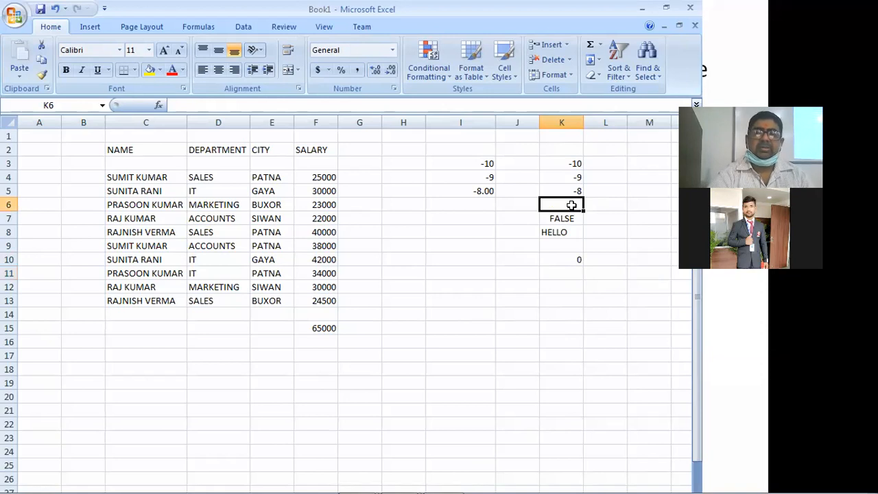
{"action": "left_click_drag", "start_coordinate": [569, 273], "coordinate": [569, 287]}
{"action": "left_click", "coordinate": [562, 260]}
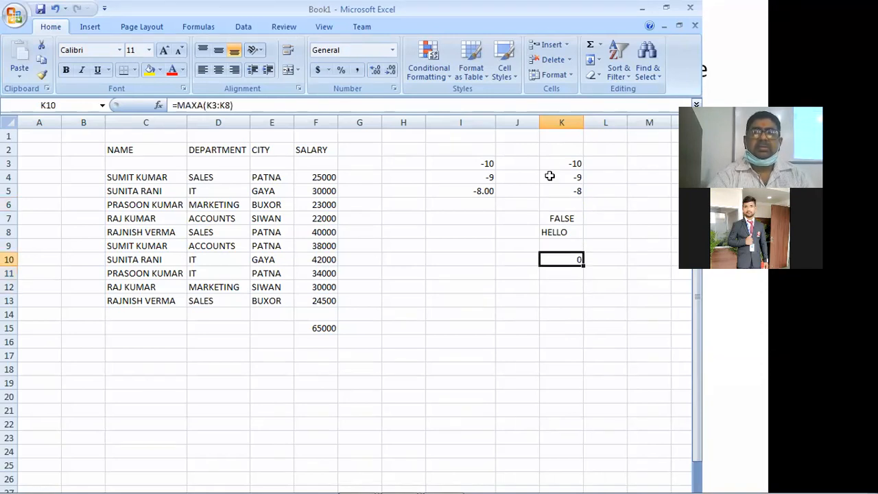
Replace the formula in cell K10 with =MIN(K3:K8).
{"action": "left_click", "coordinate": [551, 233]}
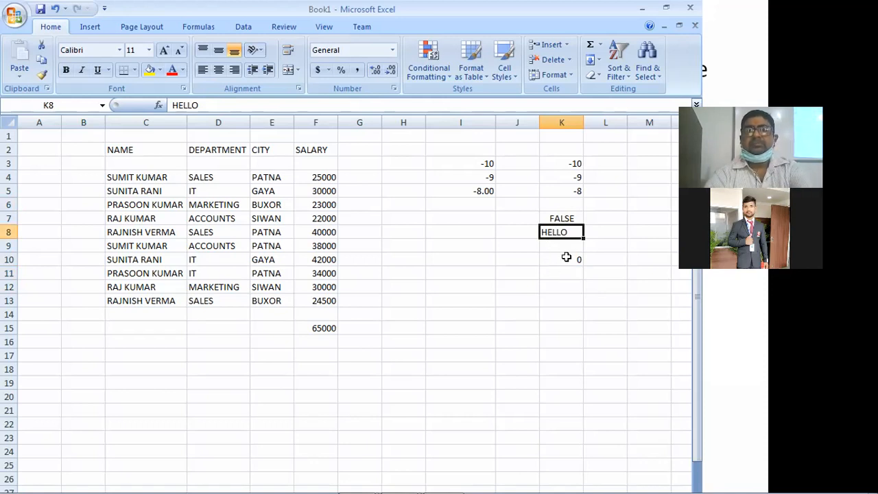
{"action": "left_click", "coordinate": [565, 260]}
{"action": "double_click", "coordinate": [565, 260]}
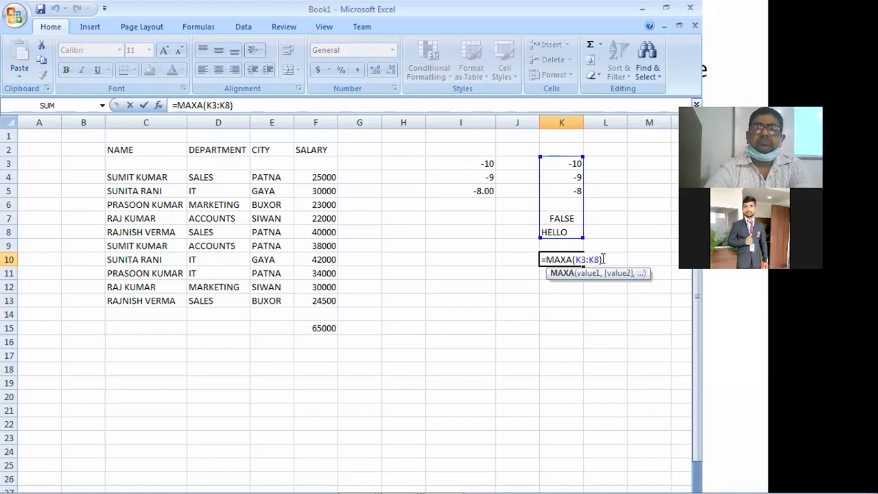
{"action": "key", "text": "BackSpace"}
{"action": "key", "text": "BackSpace"}
{"action": "key", "text": "BackSpace"}
{"action": "key", "text": "BackSpace"}
{"action": "key", "text": "BackSpace"}
{"action": "key", "text": "BackSpace"}
{"action": "key", "text": "BackSpace"}
{"action": "key", "text": "BackSpace"}
{"action": "key", "text": "BackSpace"}
{"action": "key", "text": "BackSpace"}
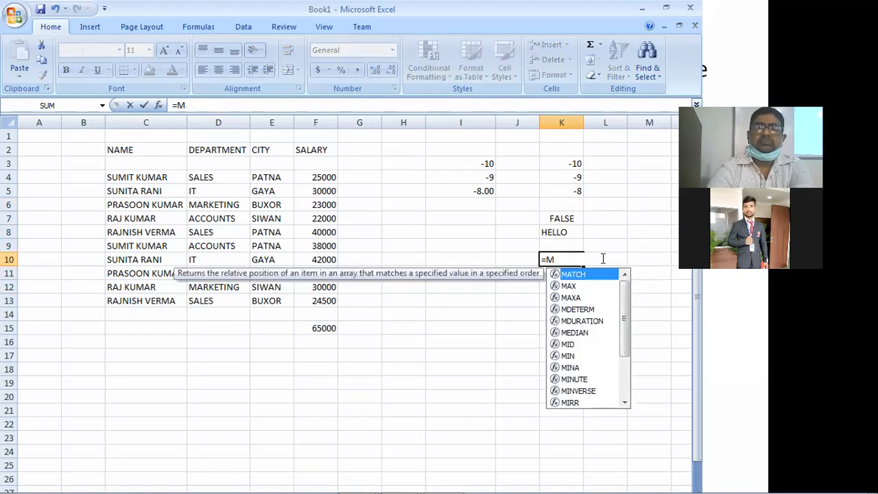
{"action": "type", "text": "IN("}
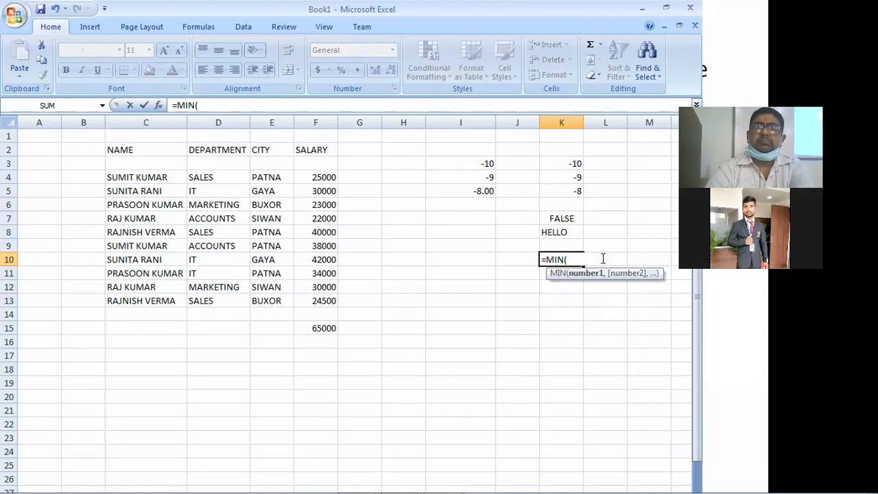
{"action": "left_click_drag", "start_coordinate": [577, 165], "coordinate": [571, 227]}
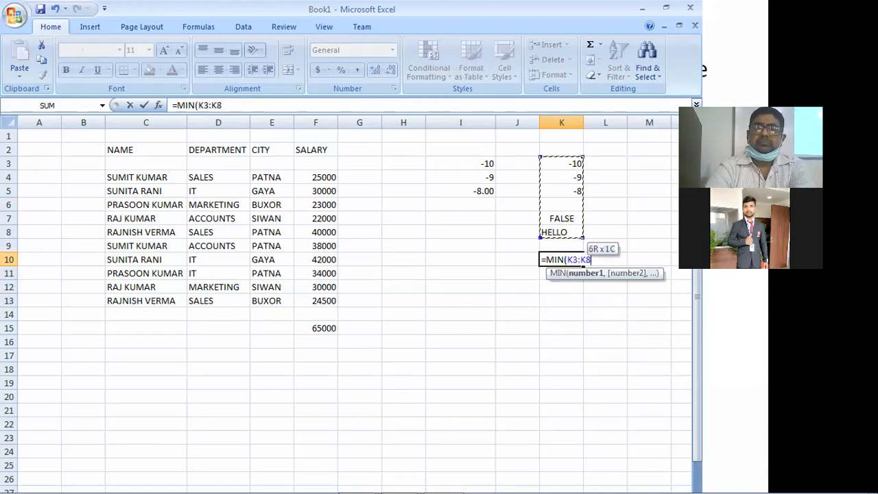
{"action": "key", "text": "Return"}
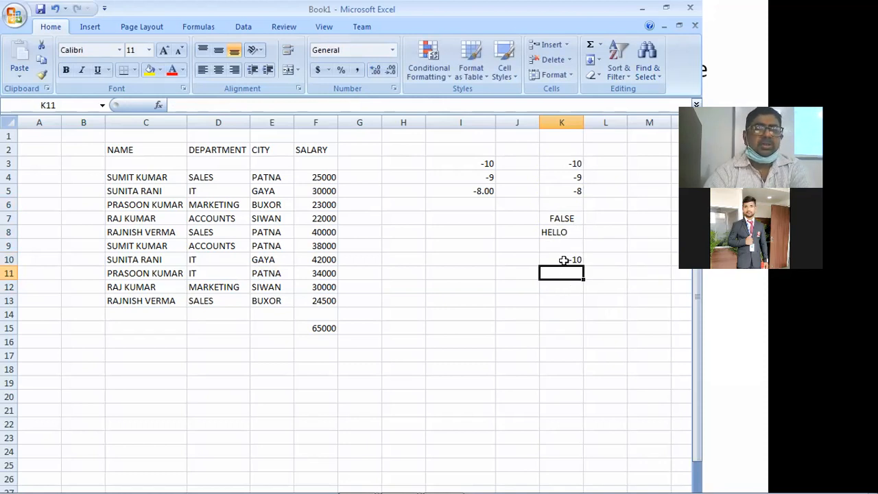
Remove the minus signs from the numbers in K3, K4 and K5, making them 10, 9 and 8.
{"action": "left_click", "coordinate": [563, 163]}
{"action": "double_click", "coordinate": [575, 163]}
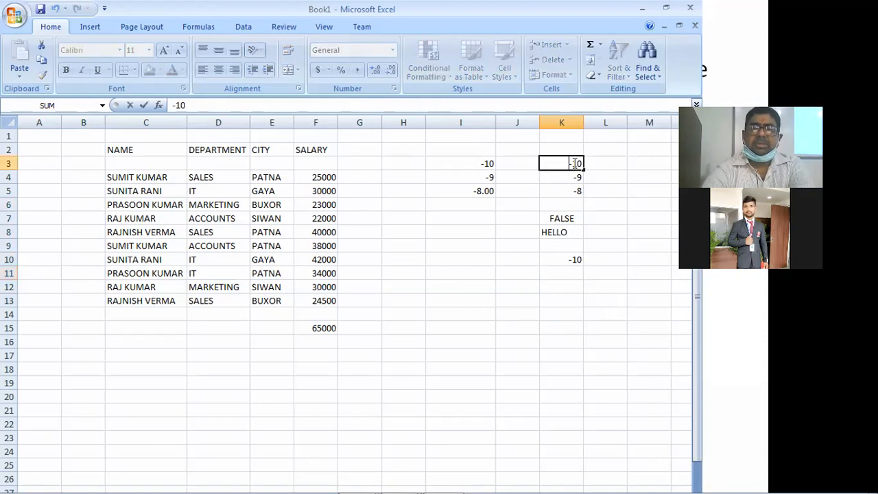
{"action": "key", "text": "Delete"}
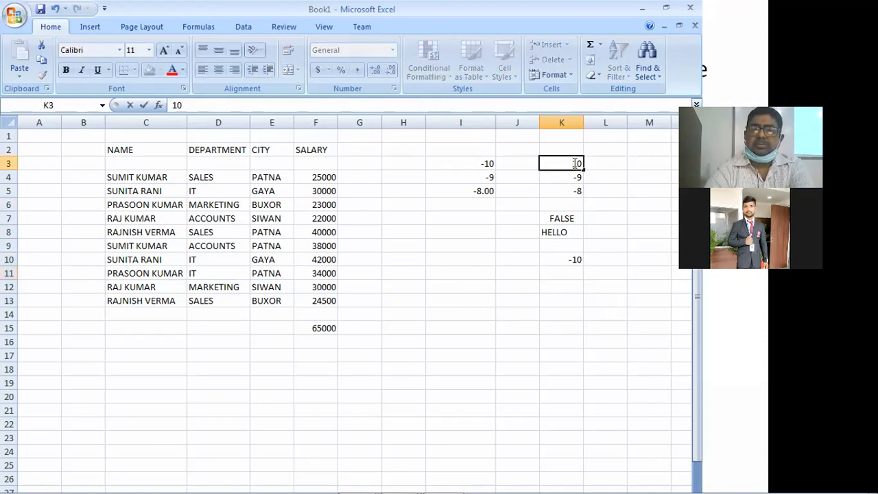
{"action": "key", "text": "Return"}
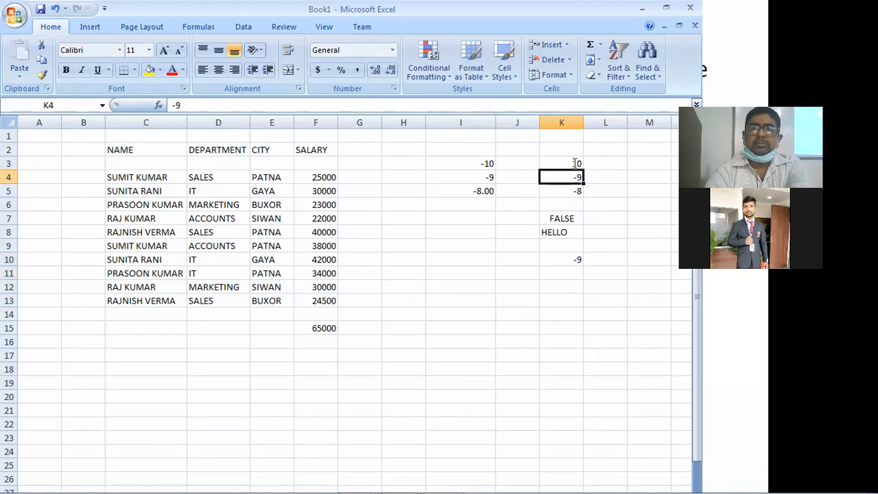
{"action": "key", "text": "F2"}
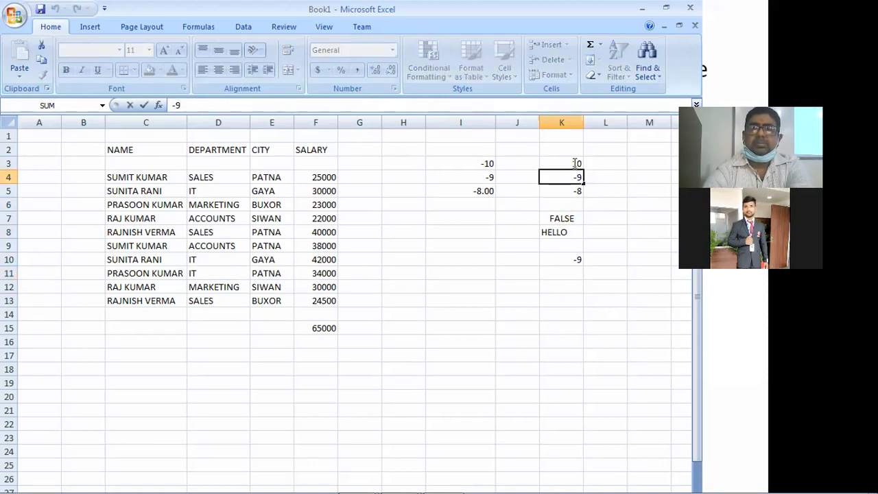
{"action": "key", "text": "BackSpace"}
{"action": "key", "text": "Return"}
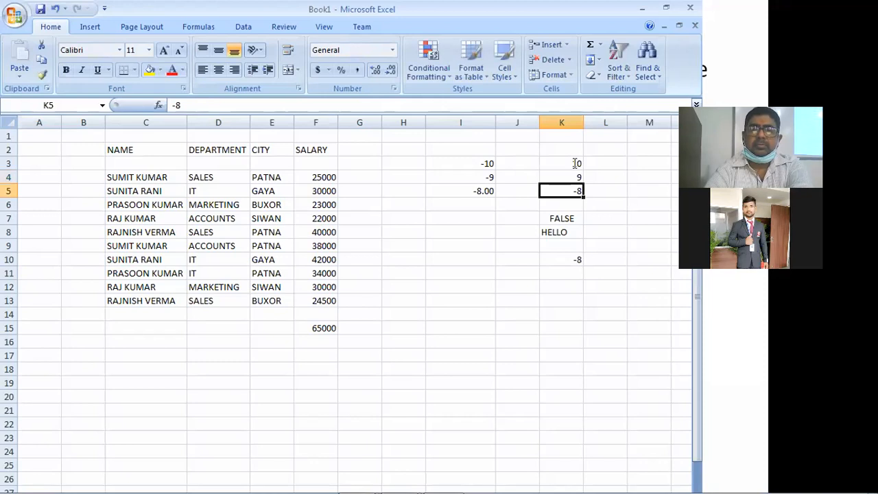
{"action": "key", "text": "F2"}
{"action": "key", "text": "BackSpace"}
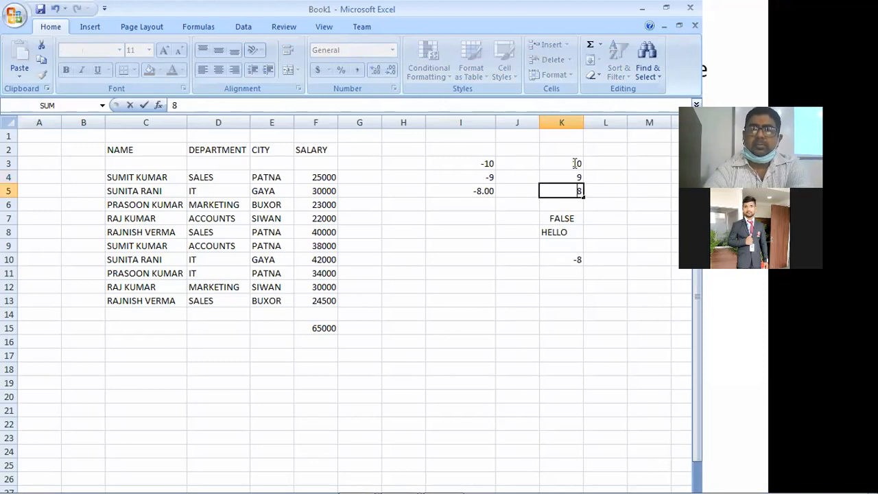
{"action": "key", "text": "Return"}
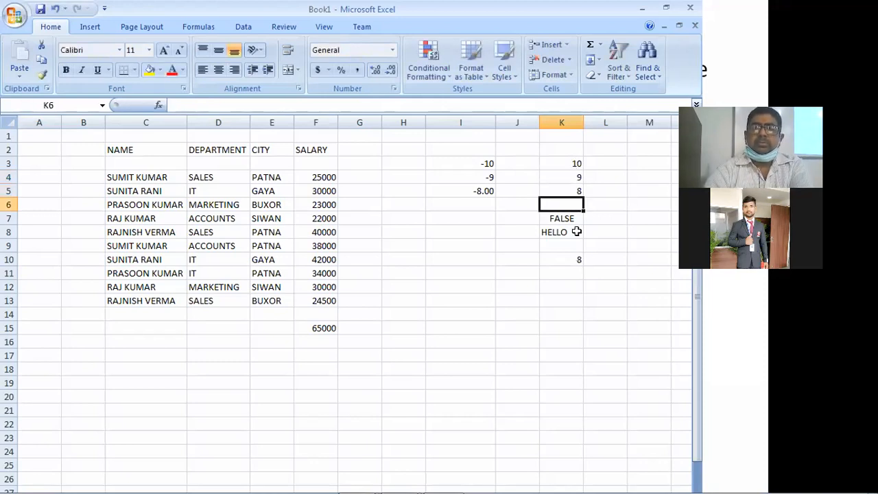
Change the function in K10 from MIN to MINA, keeping the range K3:K8, and check the logical value in K7.
{"action": "double_click", "coordinate": [570, 261]}
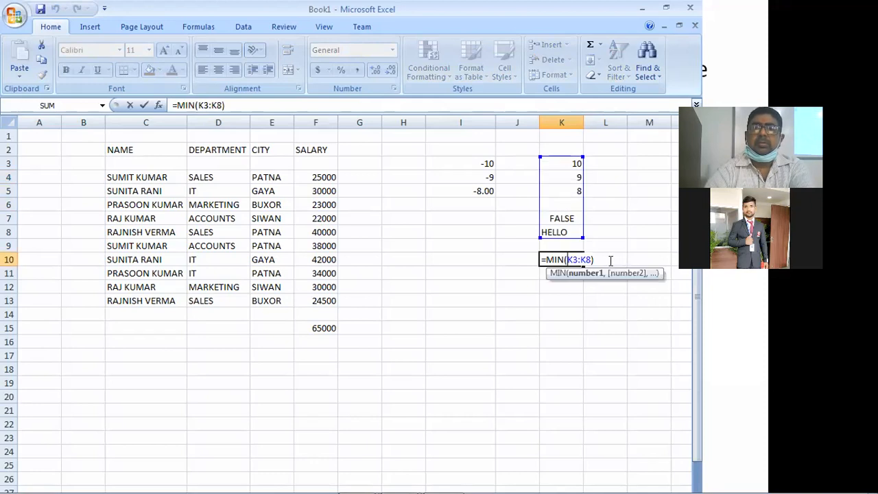
{"action": "left_click", "coordinate": [565, 260]}
{"action": "type", "text": "A"}
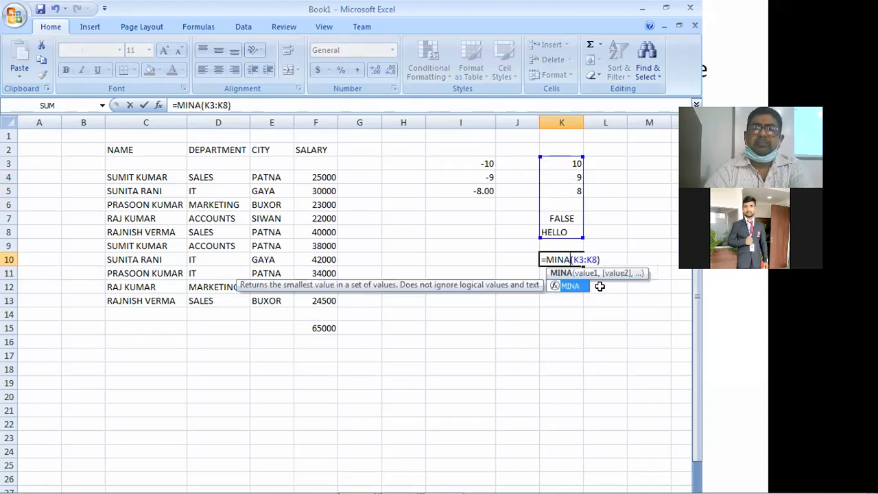
{"action": "left_click", "coordinate": [610, 260]}
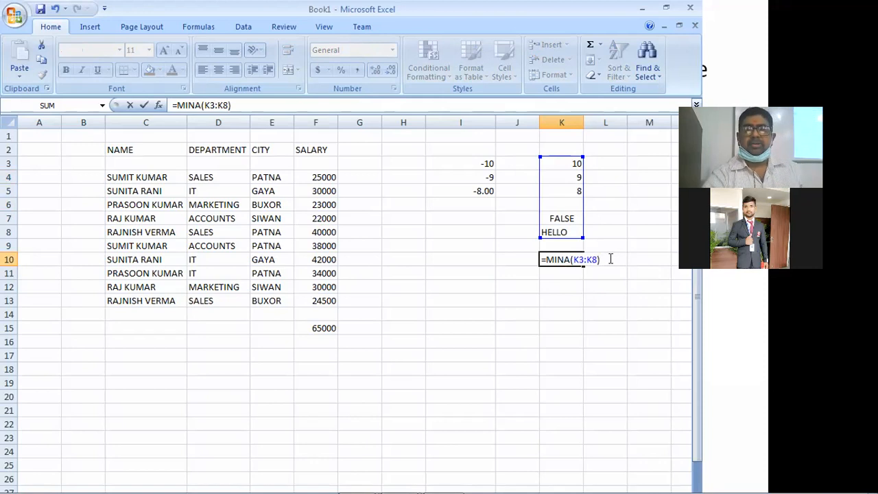
{"action": "key", "text": "Return"}
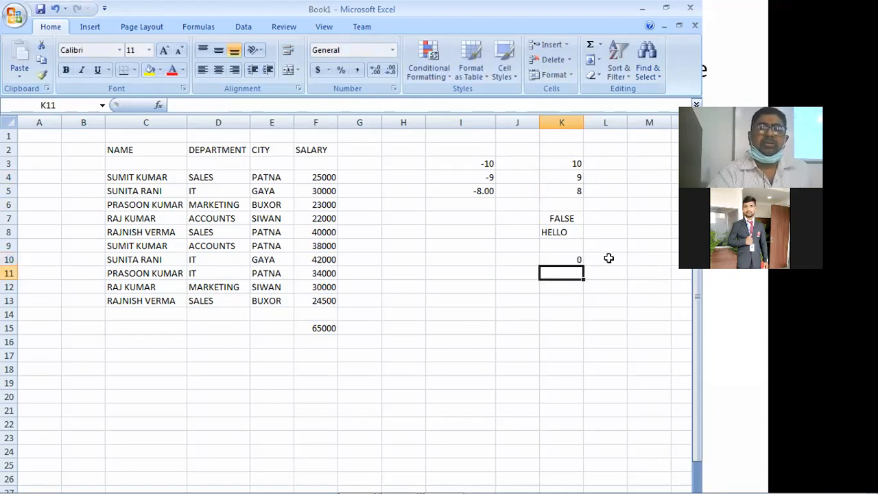
{"action": "left_click", "coordinate": [561, 219]}
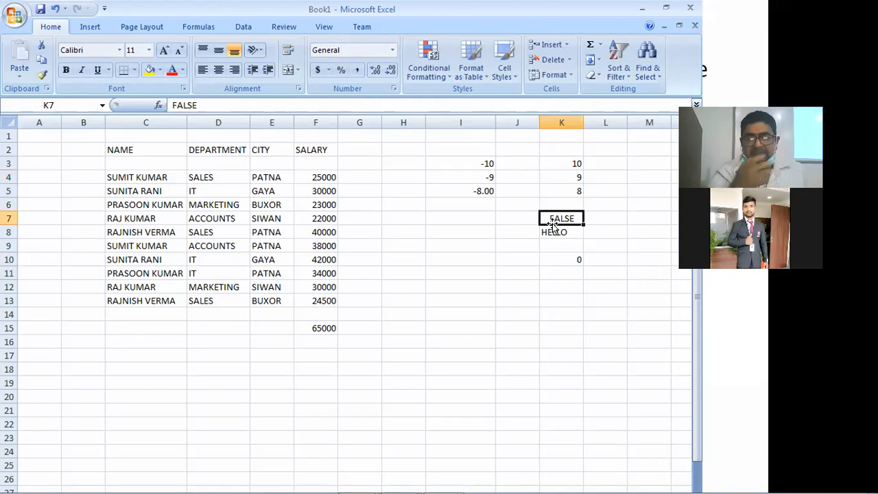
Switch to the PowerPoint slide show on Microsoft Excel.
{"action": "key", "text": "alt+Tab"}
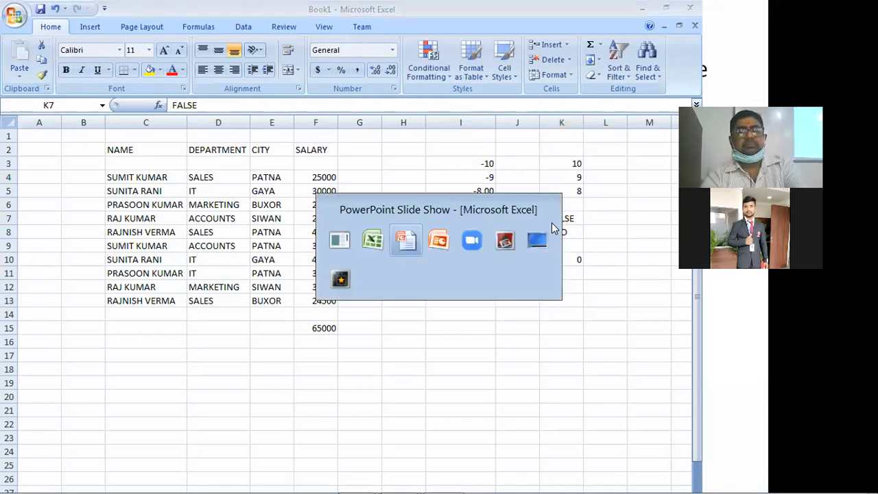
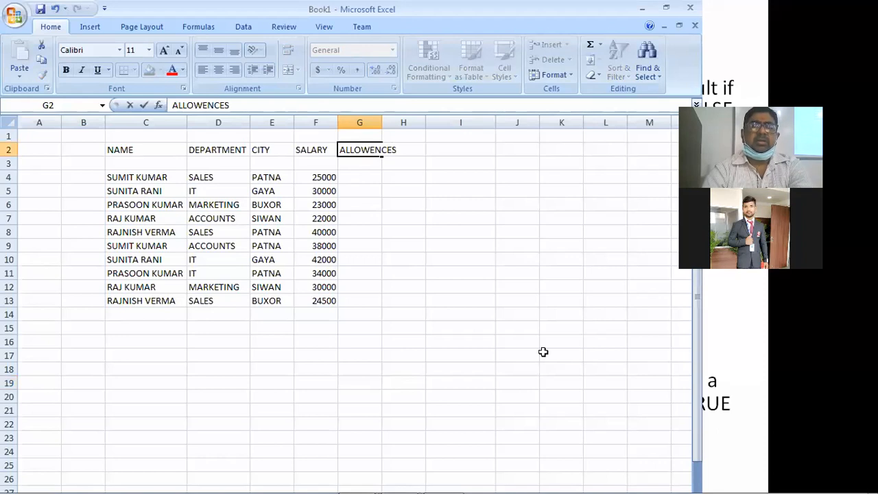
Commit the ALLOWENCES heading in G2 and auto-fit the width of column G to it.
{"action": "left_click", "coordinate": [541, 354]}
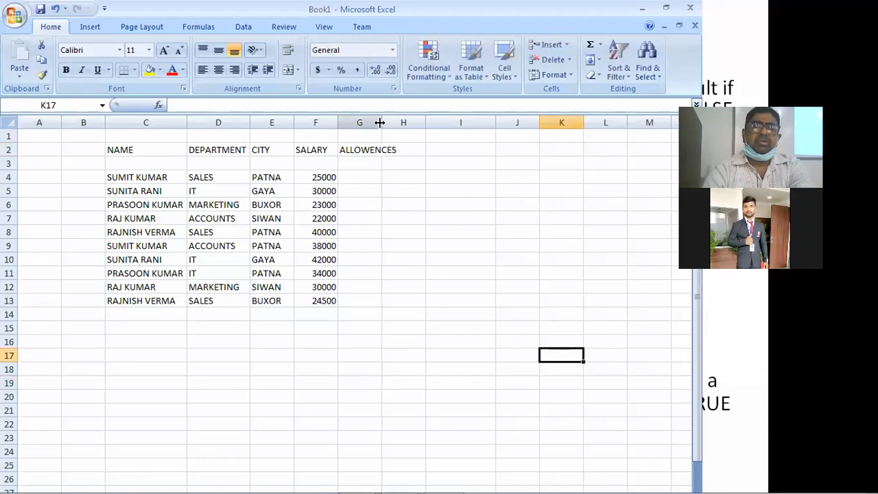
{"action": "double_click", "coordinate": [381, 122]}
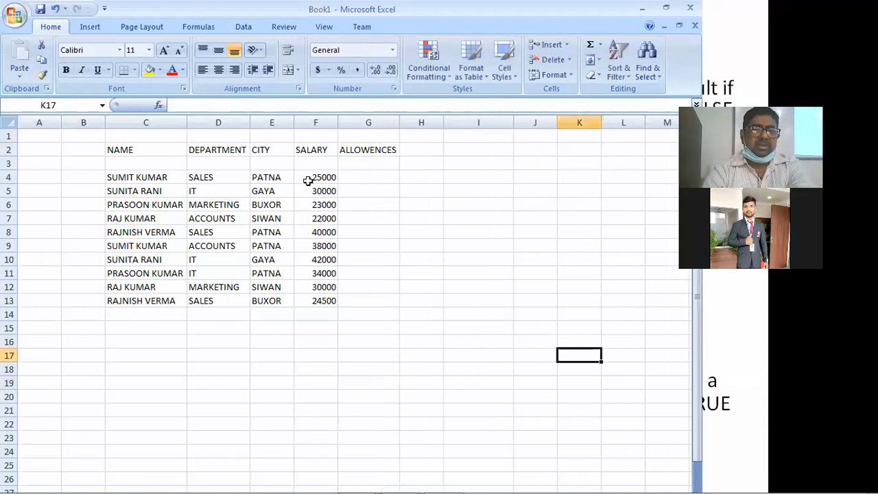
Enter 20000 in cell J5 as the first salary threshold.
{"action": "left_click", "coordinate": [538, 192]}
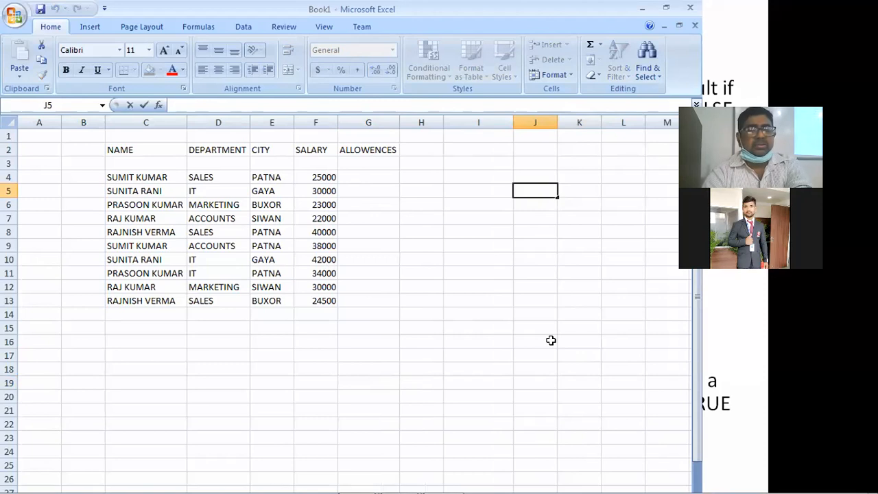
{"action": "type", "text": "2"}
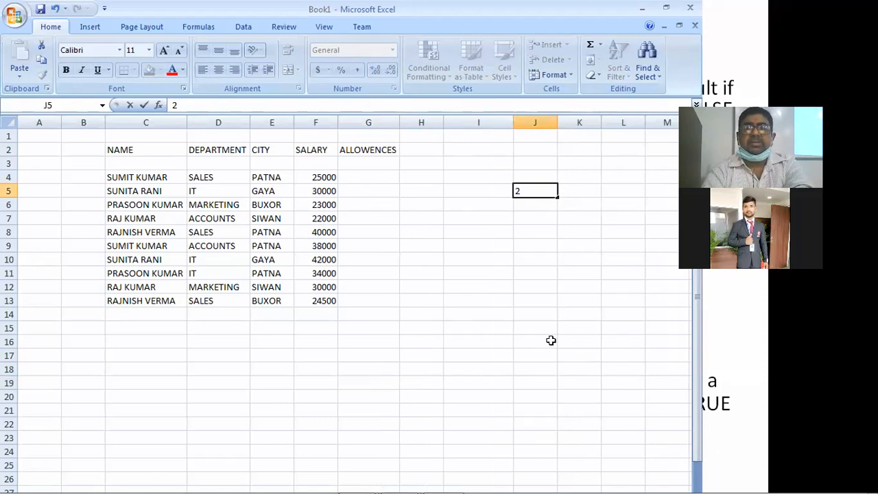
{"action": "type", "text": "0"}
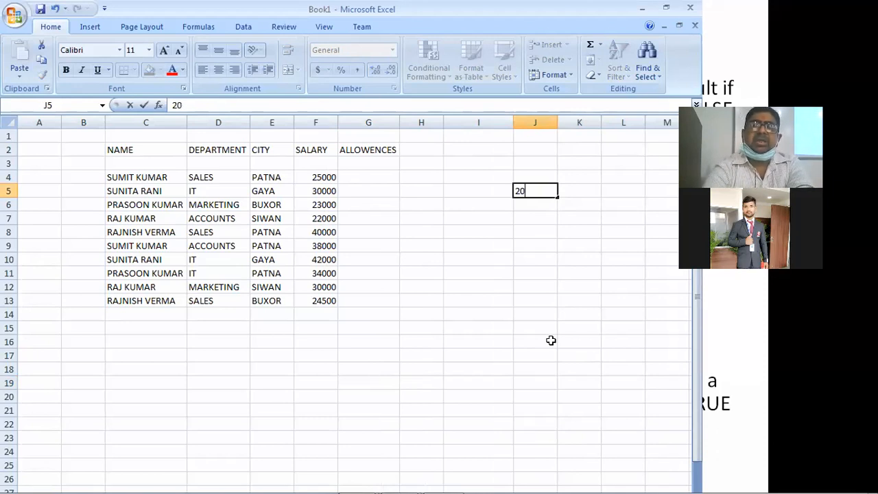
{"action": "type", "text": "000"}
{"action": "key", "text": "Left"}
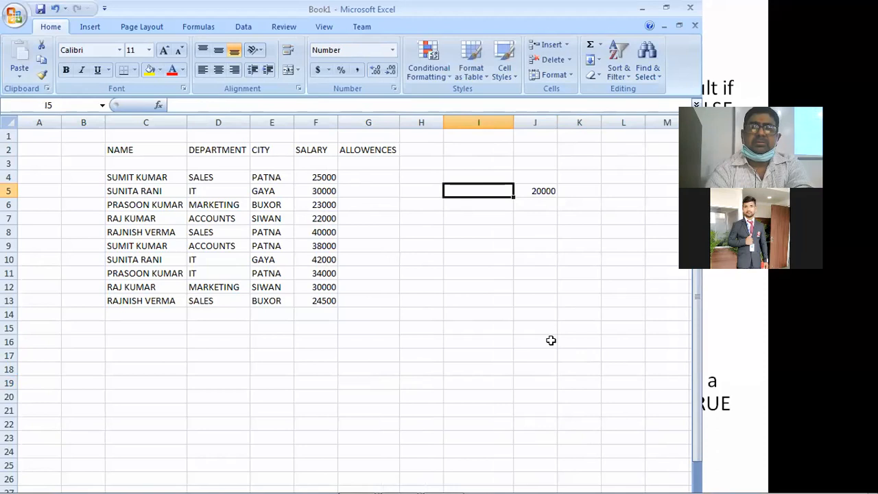
Edit the threshold in J5 so that it reads >=20000.
{"action": "key", "text": "Right"}
{"action": "key", "text": "F2"}
{"action": "type", "text": "2"}
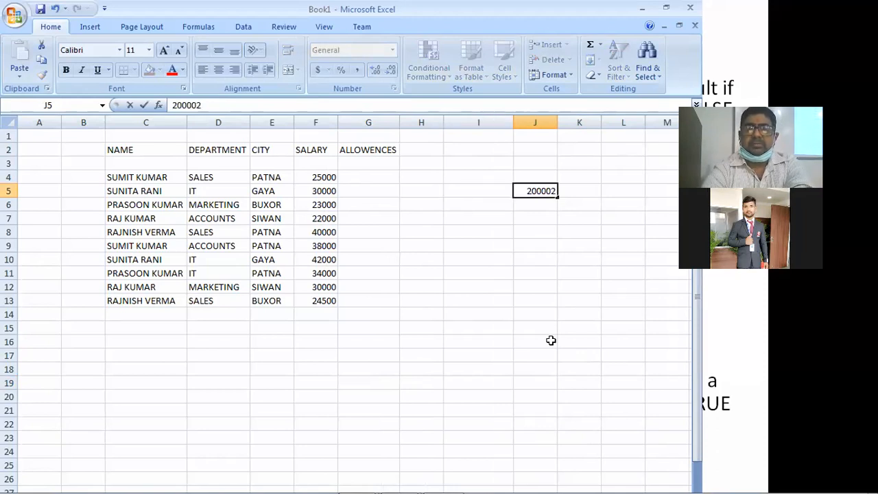
{"action": "key", "text": "BackSpace"}
{"action": "key", "text": "Left"}
{"action": "key", "text": "Left"}
{"action": "key", "text": "Left"}
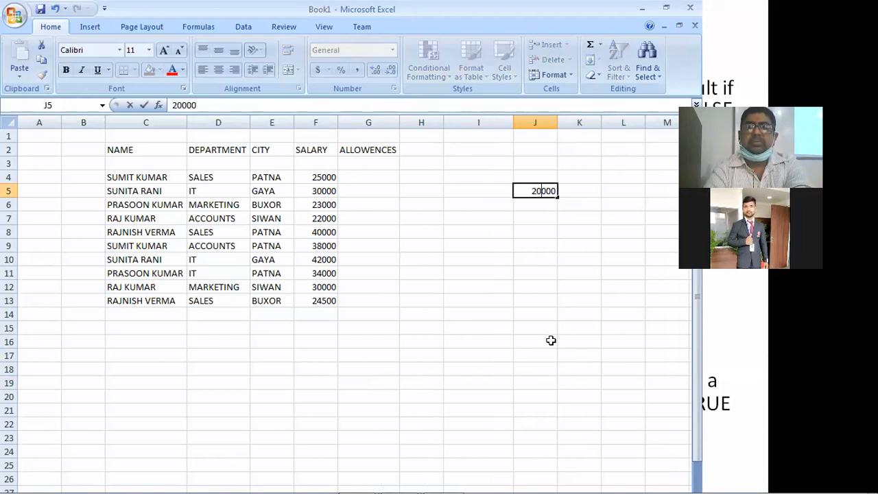
{"action": "type", "text": ">"}
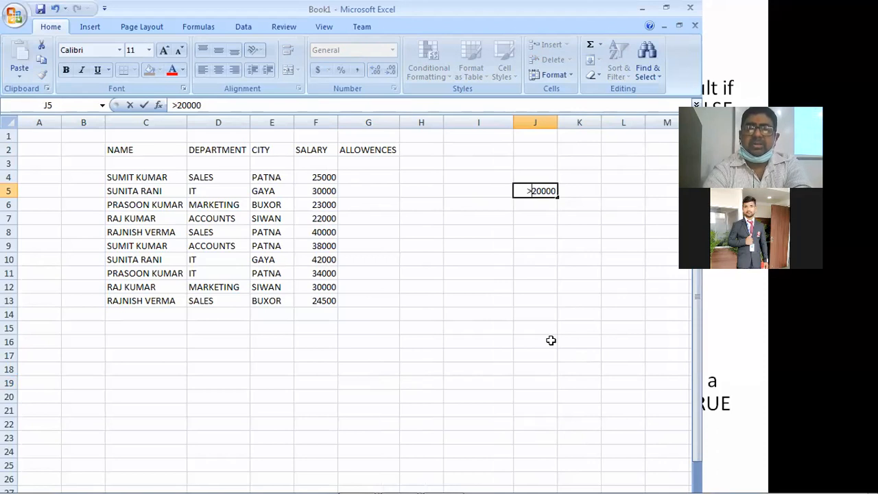
{"action": "type", "text": "="}
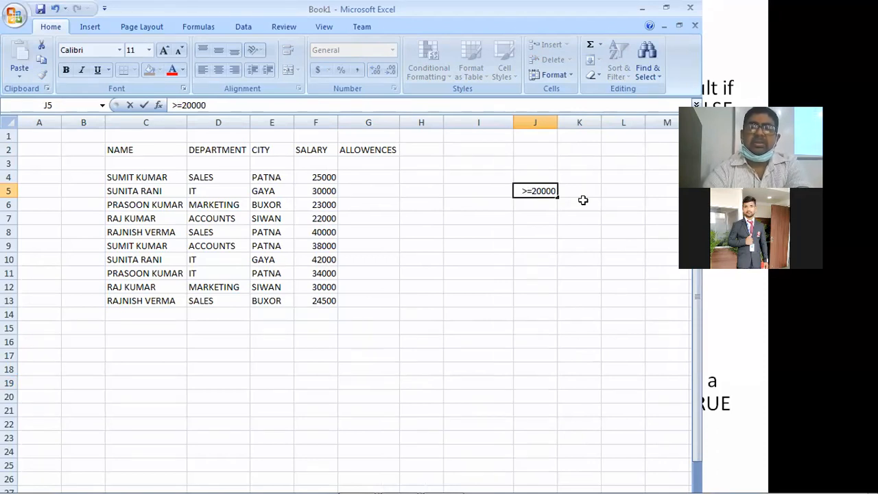
Enter 10% in K5 as the allowance rate beside the first threshold.
{"action": "left_click", "coordinate": [582, 190]}
{"action": "double_click", "coordinate": [583, 190]}
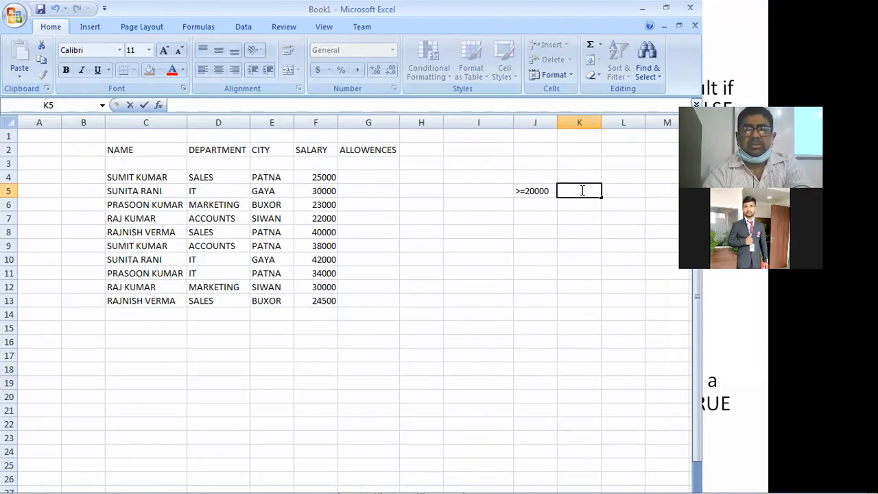
{"action": "type", "text": "10"}
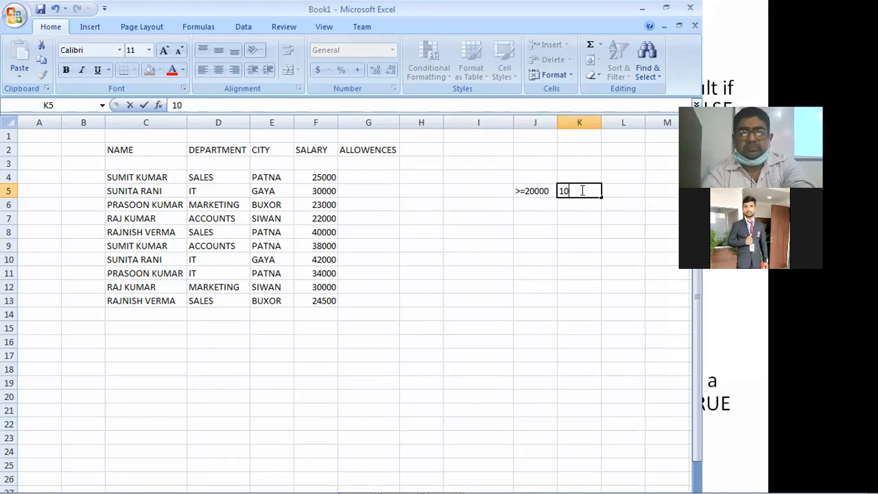
{"action": "type", "text": "%"}
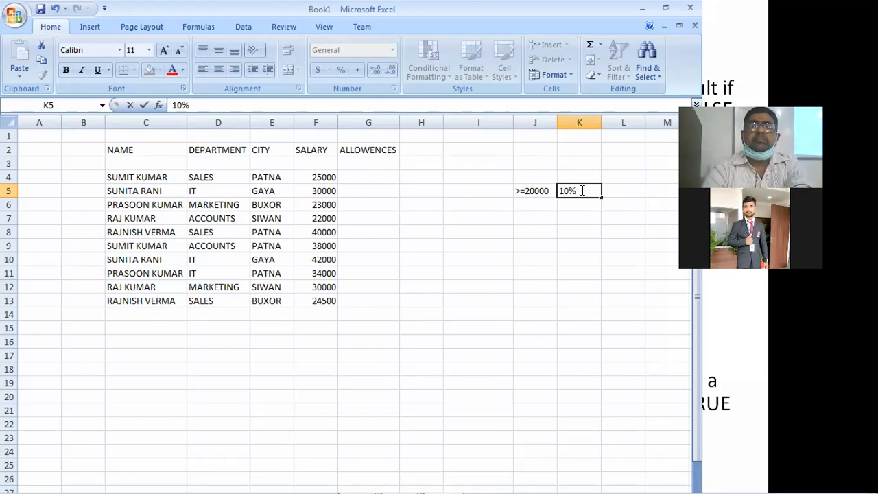
Add a second allowance condition with >=30000 in J7 and 20% in K7.
{"action": "left_click", "coordinate": [527, 221]}
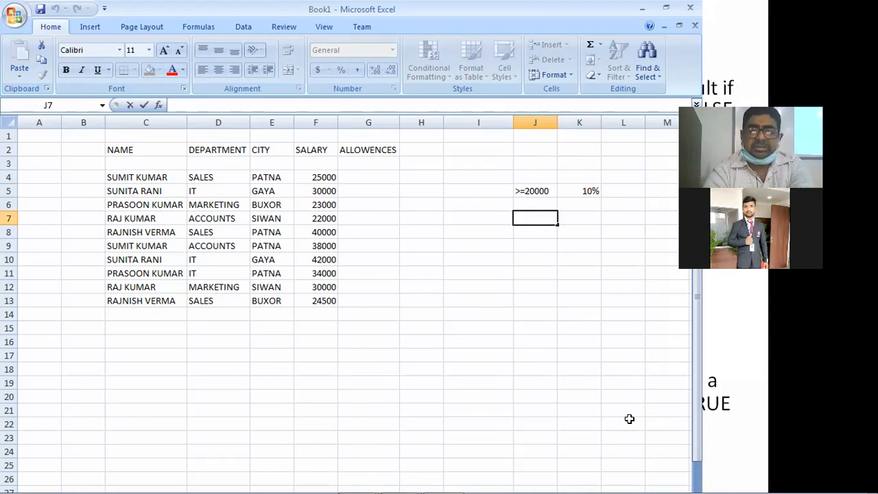
{"action": "type", "text": ">=30"}
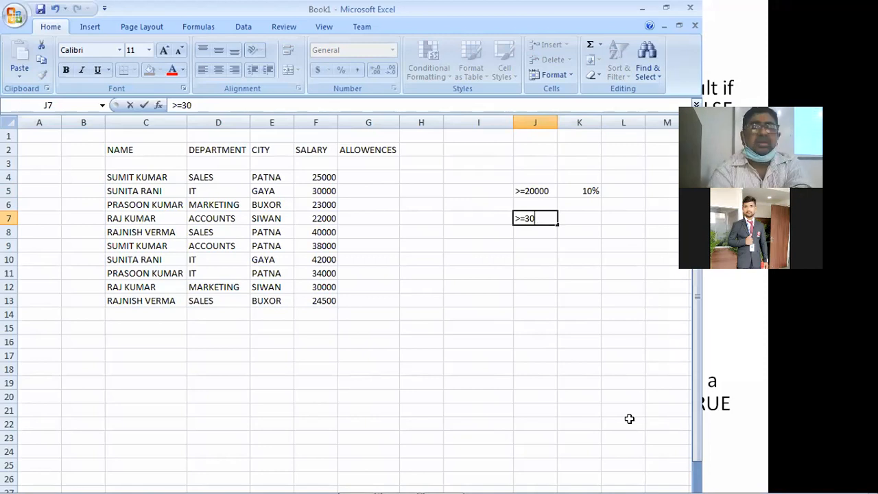
{"action": "type", "text": "0"}
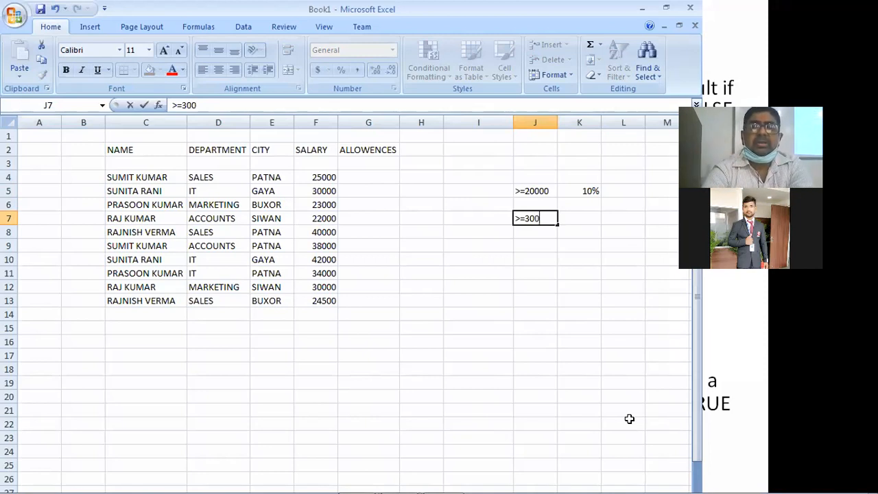
{"action": "type", "text": "00"}
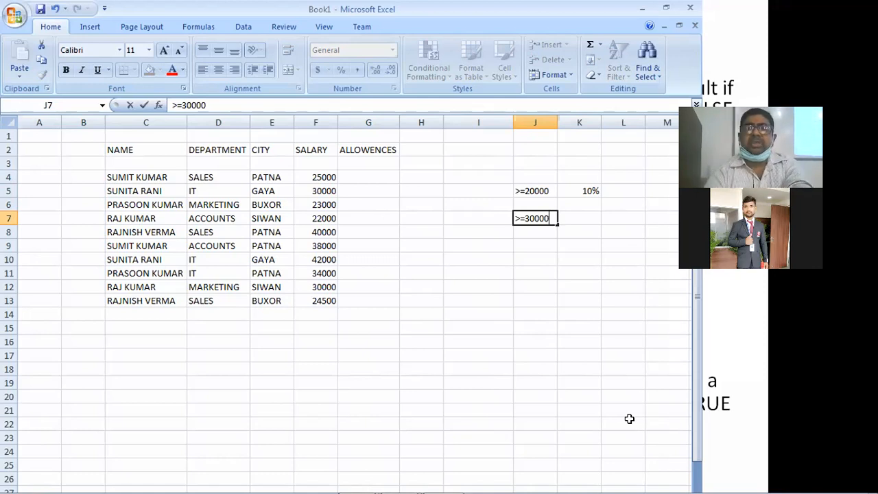
{"action": "key", "text": "Tab"}
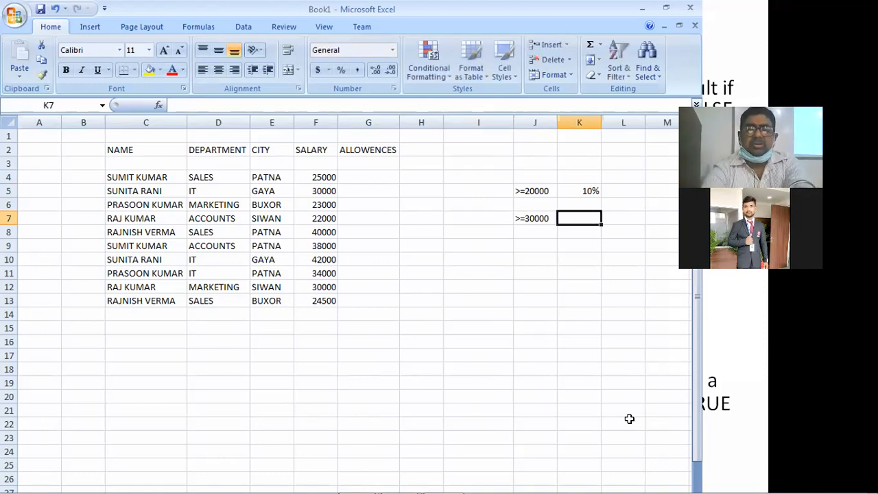
{"action": "type", "text": "20%"}
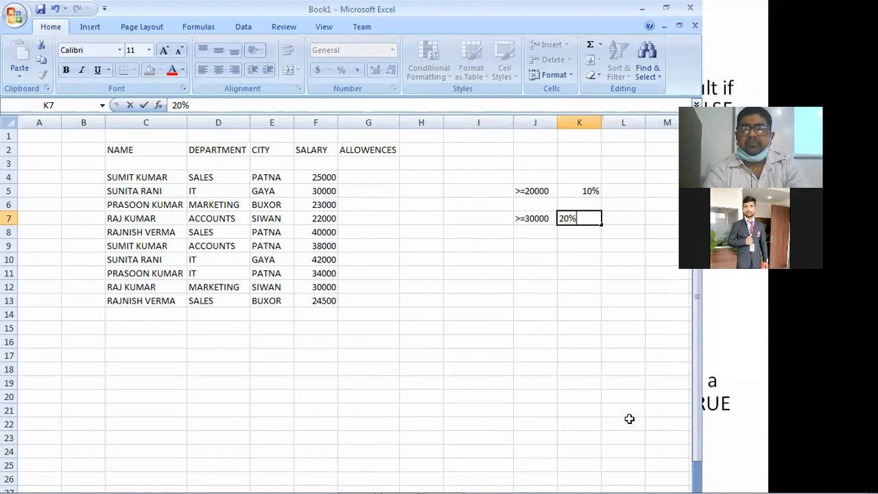
{"action": "key", "text": "Return"}
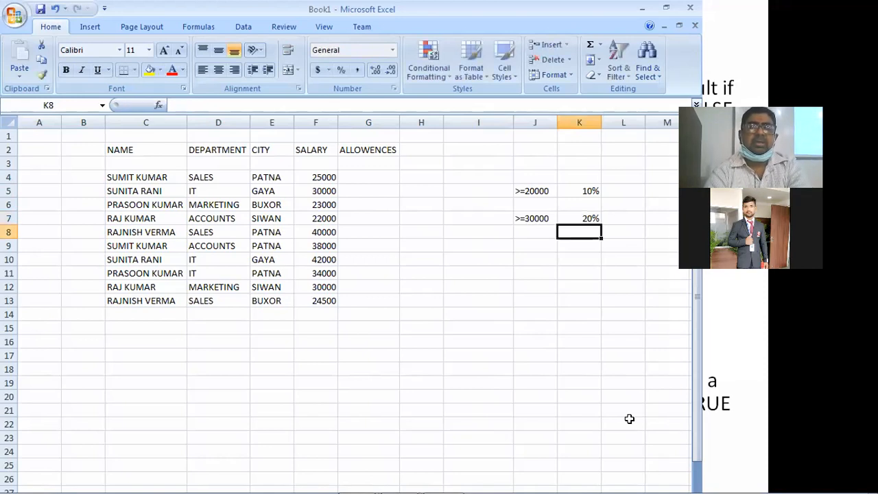
Add a third allowance condition with >=40000 in J9 and 25% in K9.
{"action": "key", "text": "Down"}
{"action": "key", "text": "Left"}
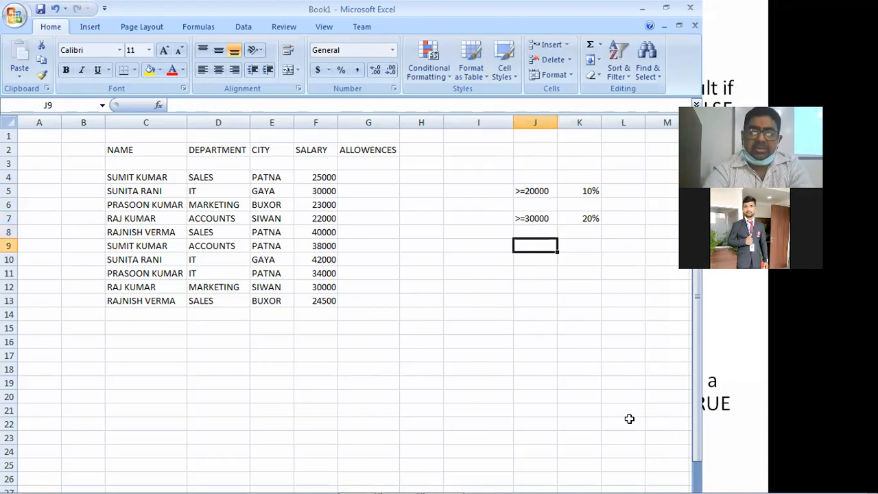
{"action": "type", "text": ">="}
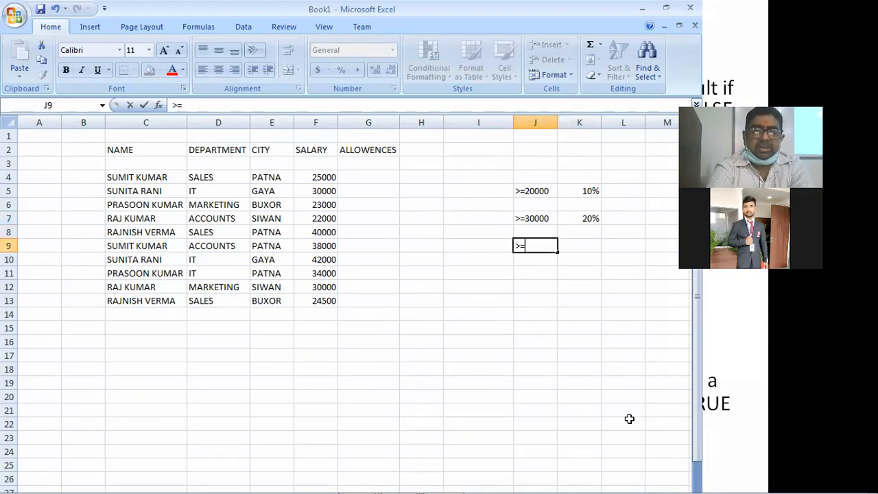
{"action": "type", "text": "400"}
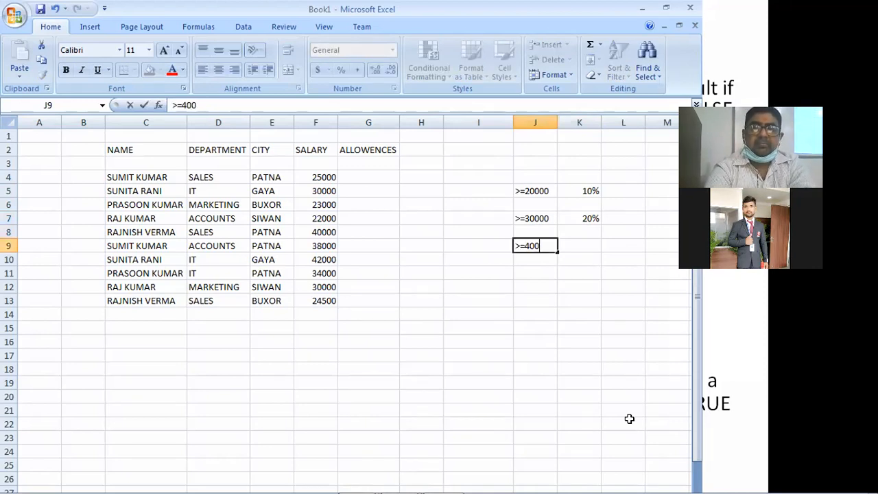
{"action": "type", "text": "00"}
{"action": "key", "text": "Tab"}
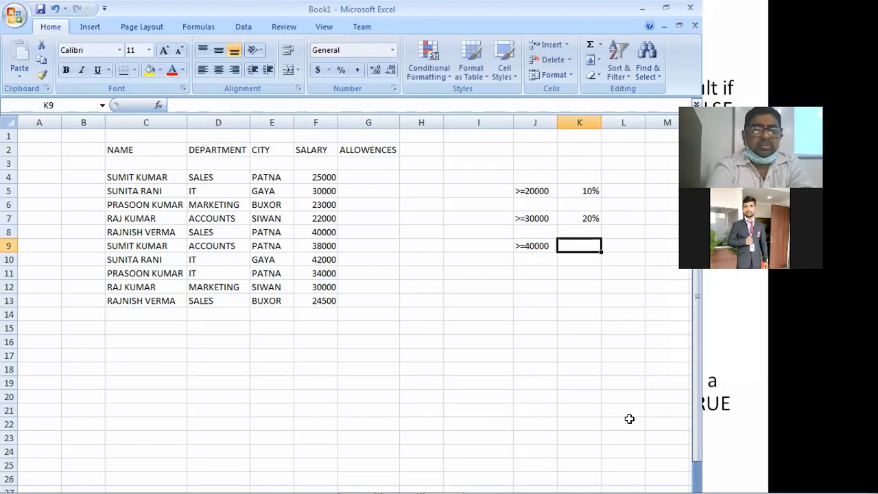
{"action": "type", "text": "25"}
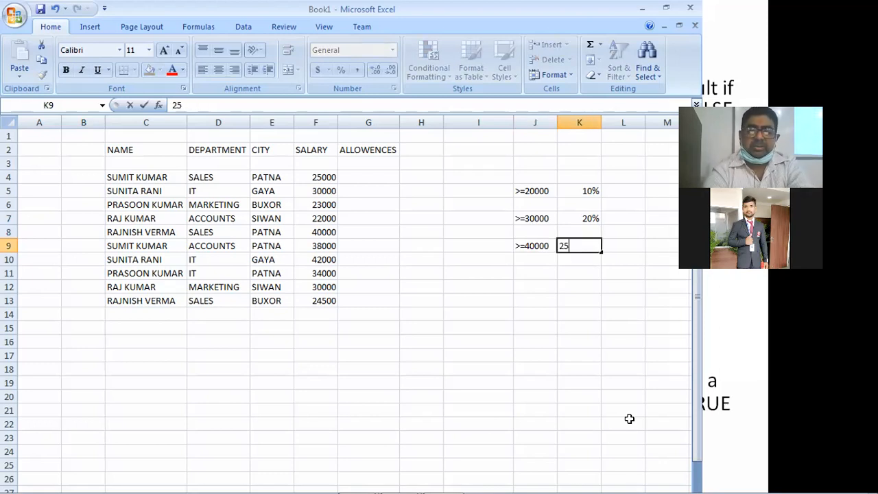
{"action": "type", "text": "%"}
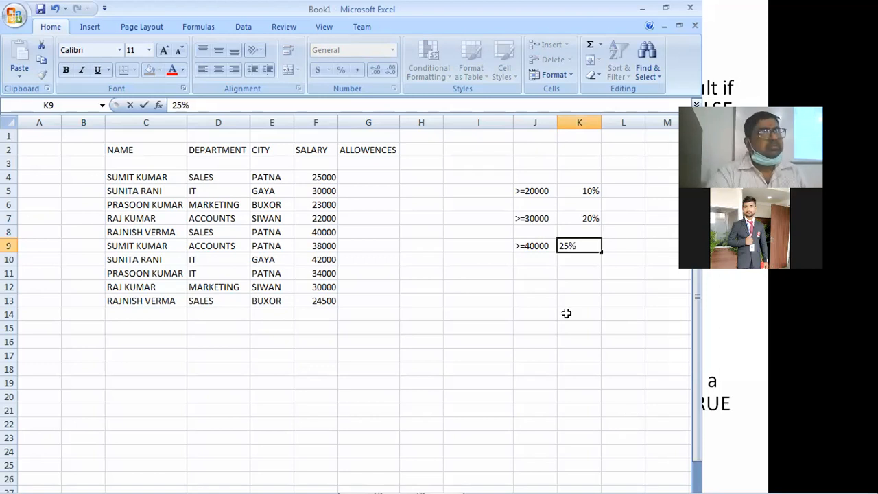
{"action": "left_click", "coordinate": [549, 324]}
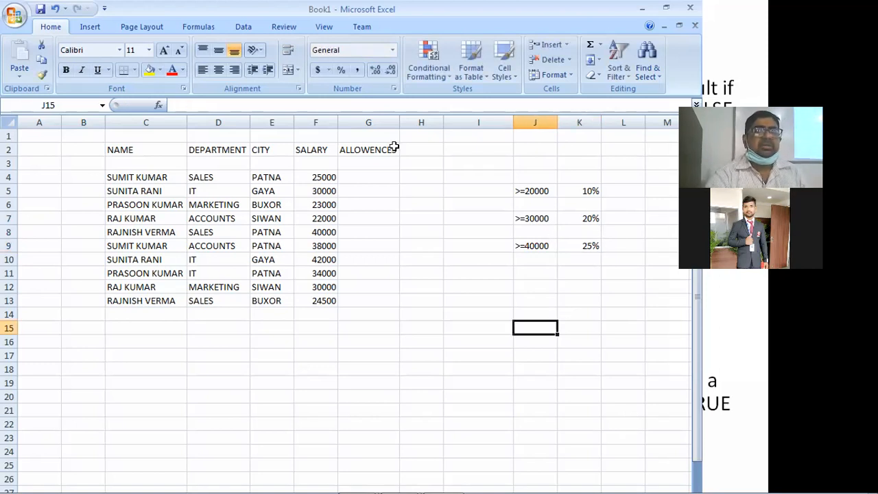
Begin an IF formula in G4, the first employee's cell under ALLOWENCES.
{"action": "double_click", "coordinate": [355, 177]}
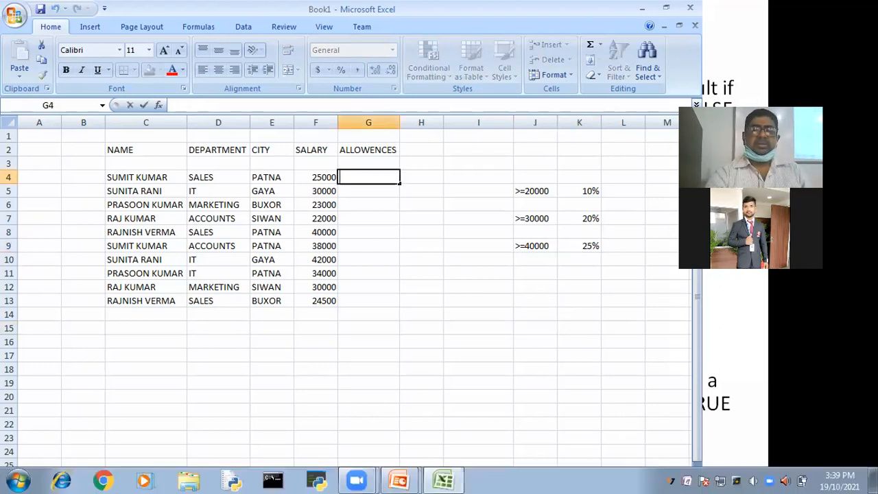
{"action": "type", "text": "="}
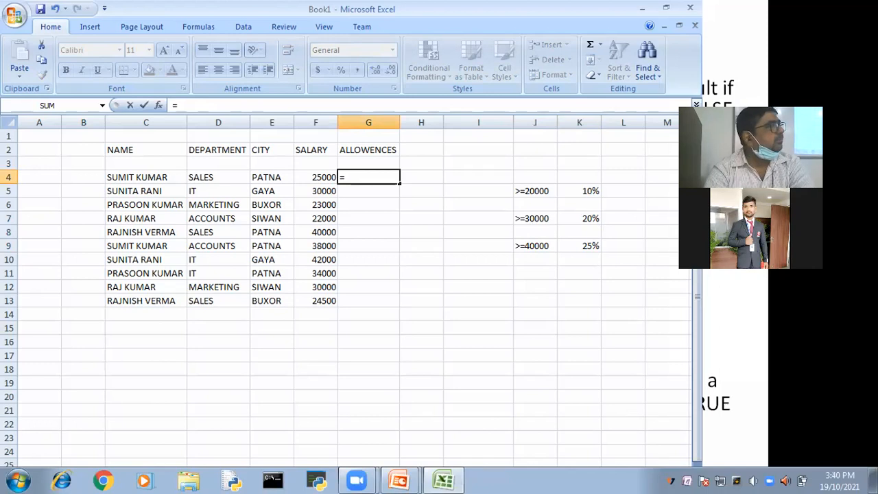
{"action": "type", "text": "IF"}
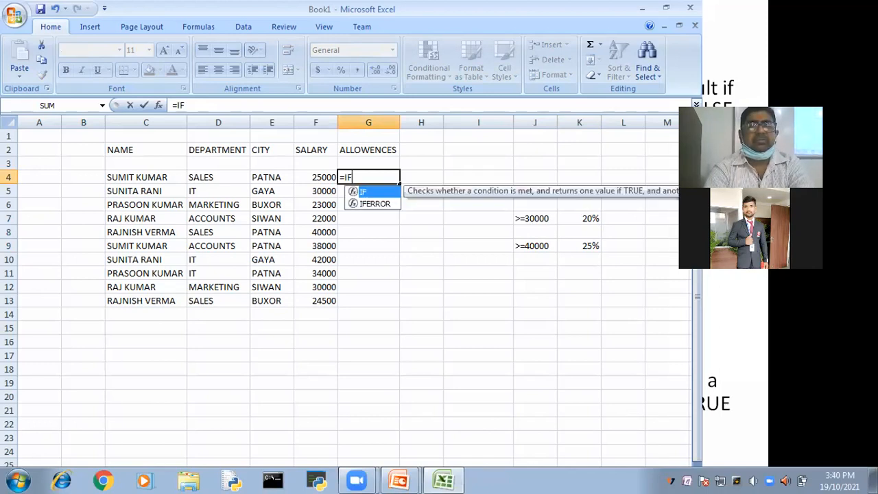
{"action": "type", "text": "("}
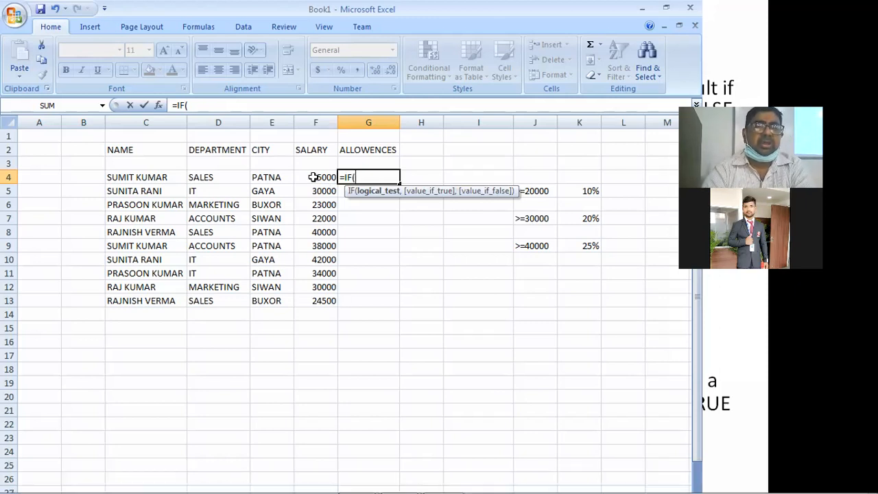
{"action": "key", "text": "Left"}
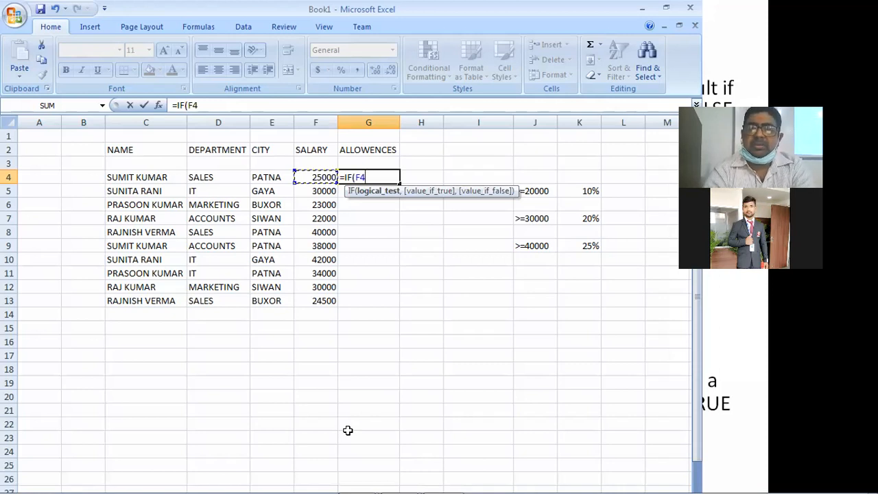
{"action": "type", "text": ">="}
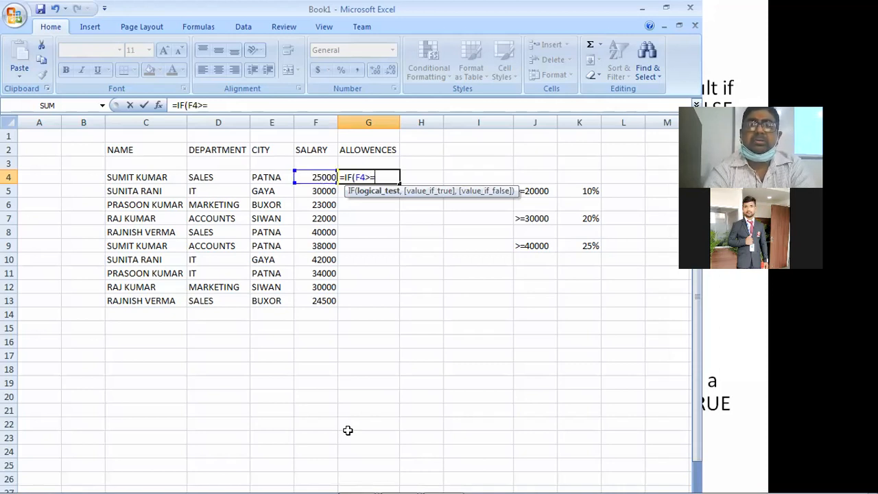
{"action": "type", "text": "20"}
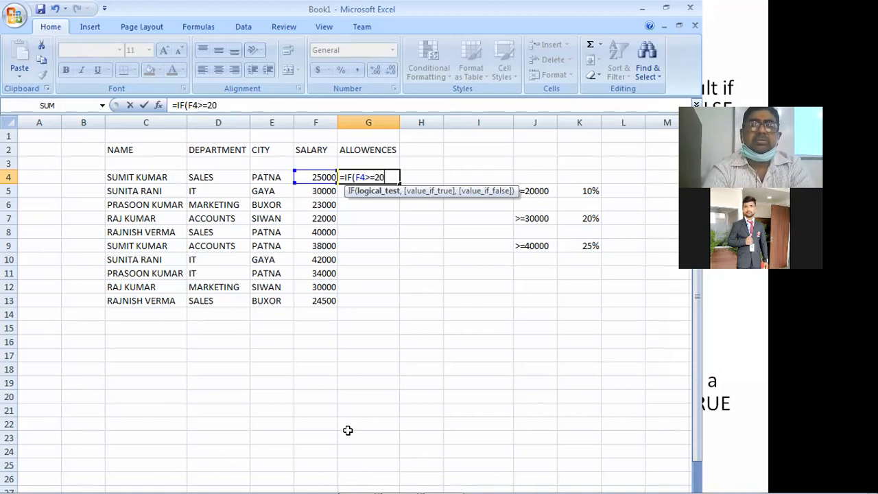
{"action": "type", "text": "000"}
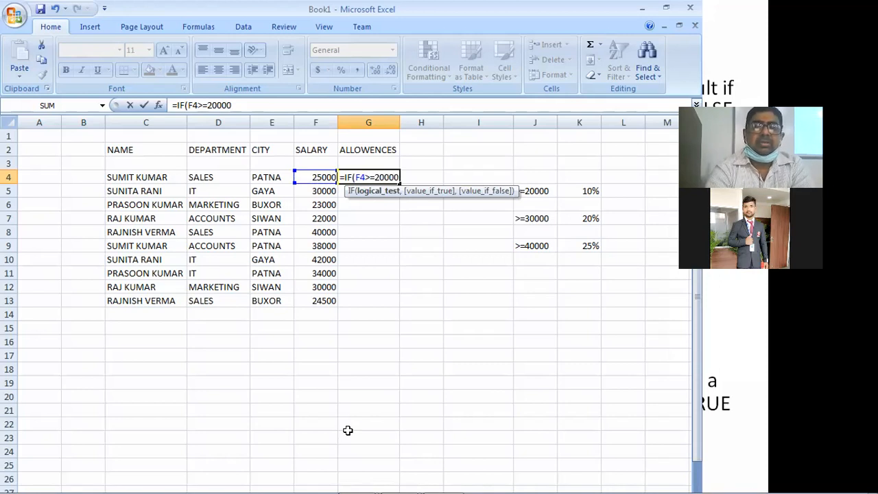
{"action": "type", "text": ","}
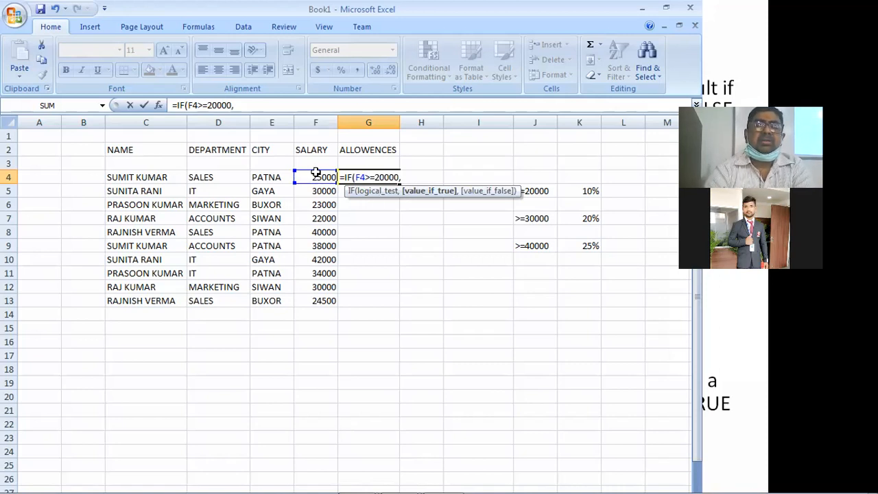
{"action": "left_click", "coordinate": [315, 176]}
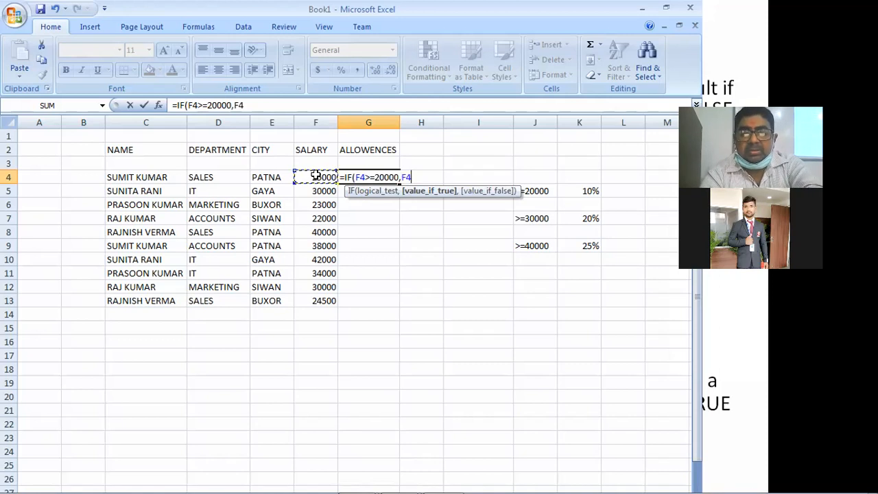
{"action": "type", "text": "*"}
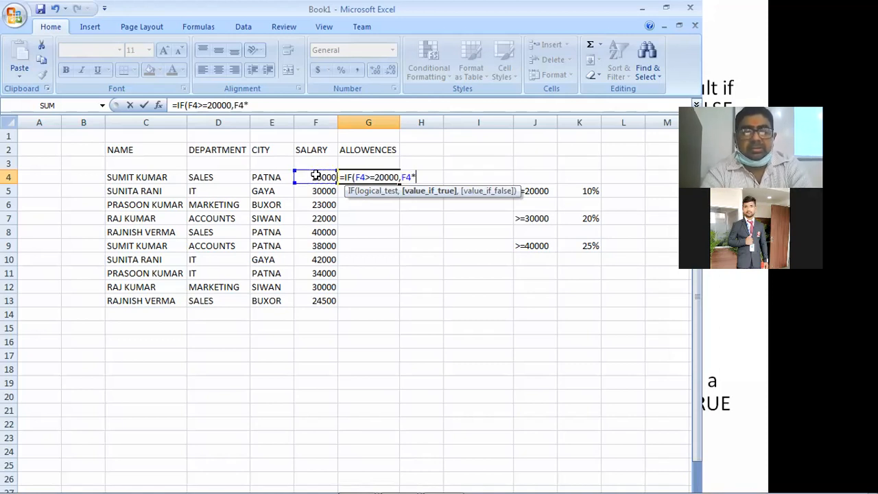
{"action": "type", "text": "10"}
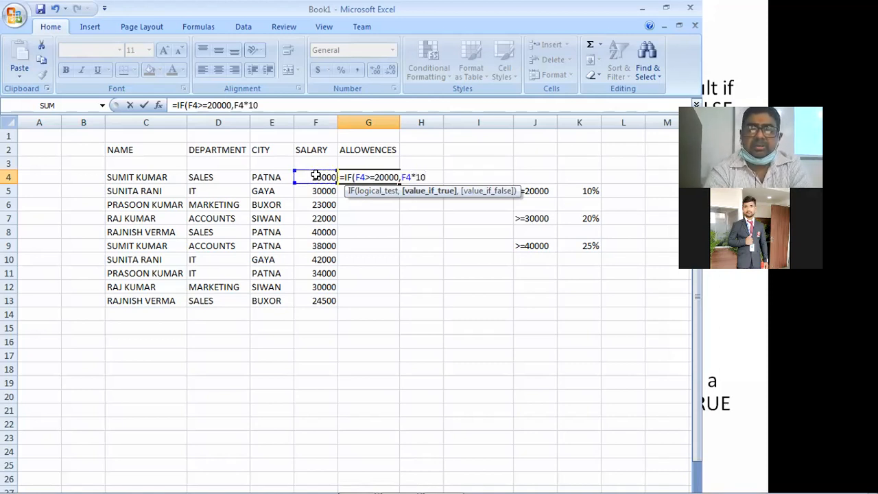
{"action": "type", "text": "/100"}
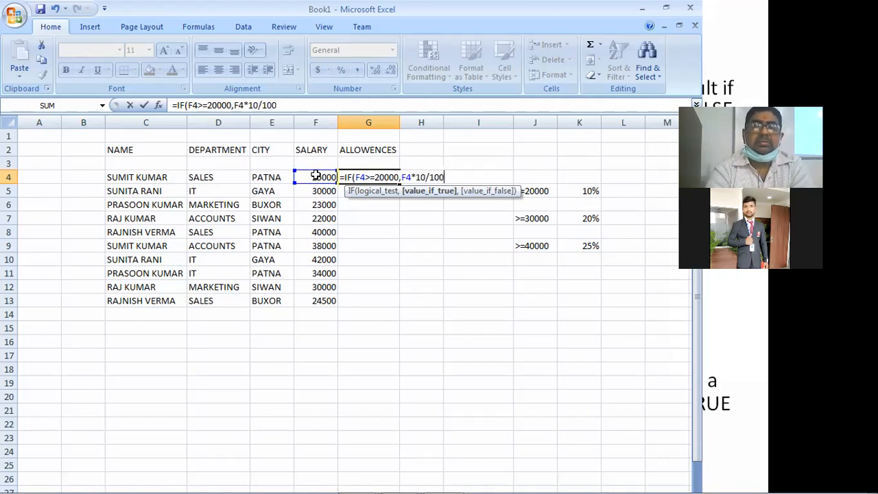
{"action": "type", "text": ","}
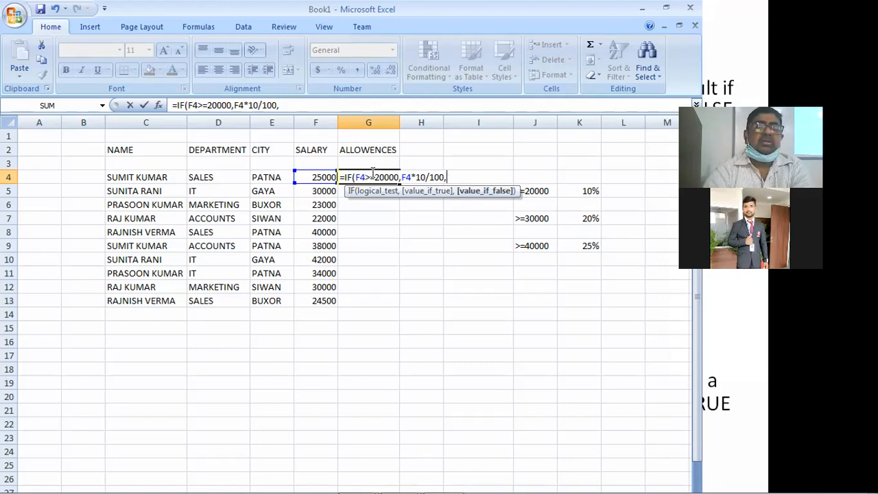
{"action": "key", "text": "BackSpace"}
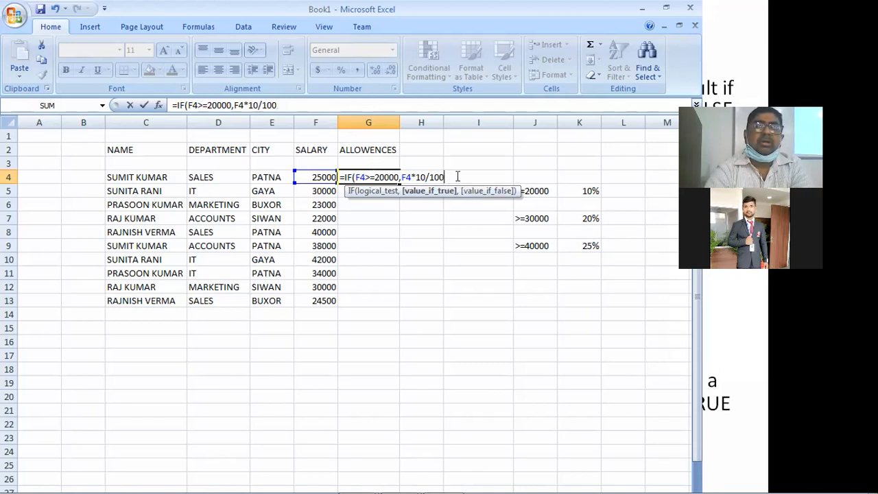
{"action": "key", "text": "BackSpace"}
{"action": "key", "text": "BackSpace"}
{"action": "key", "text": "BackSpace"}
{"action": "key", "text": "BackSpace"}
{"action": "key", "text": "BackSpace"}
{"action": "key", "text": "BackSpace"}
{"action": "key", "text": "BackSpace"}
{"action": "key", "text": "BackSpace"}
{"action": "key", "text": "BackSpace"}
{"action": "key", "text": "BackSpace"}
{"action": "key", "text": "BackSpace"}
{"action": "key", "text": "BackSpace"}
{"action": "key", "text": "BackSpace"}
{"action": "key", "text": "BackSpace"}
{"action": "key", "text": "BackSpace"}
{"action": "key", "text": "BackSpace"}
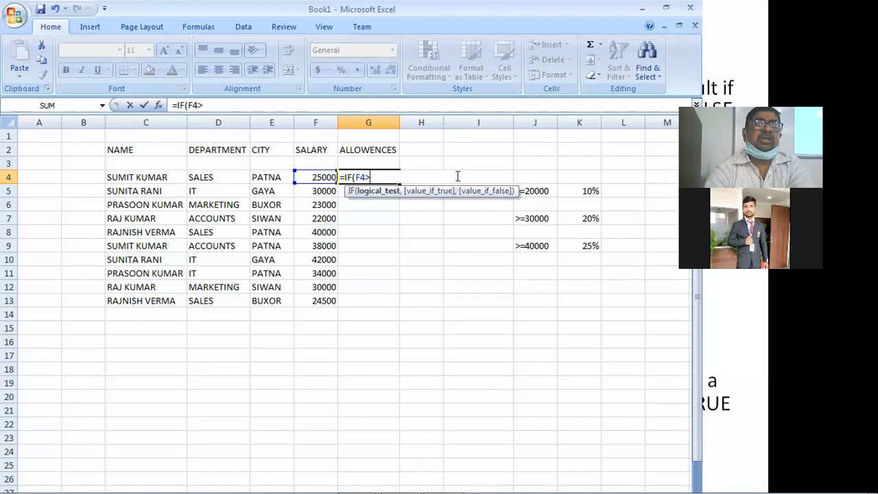
{"action": "key", "text": "BackSpace"}
{"action": "key", "text": "BackSpace"}
{"action": "key", "text": "BackSpace"}
Use AND(F4>=20000, F4<30000) as the logical test of the IF formula in G4.
{"action": "type", "text": "AND"}
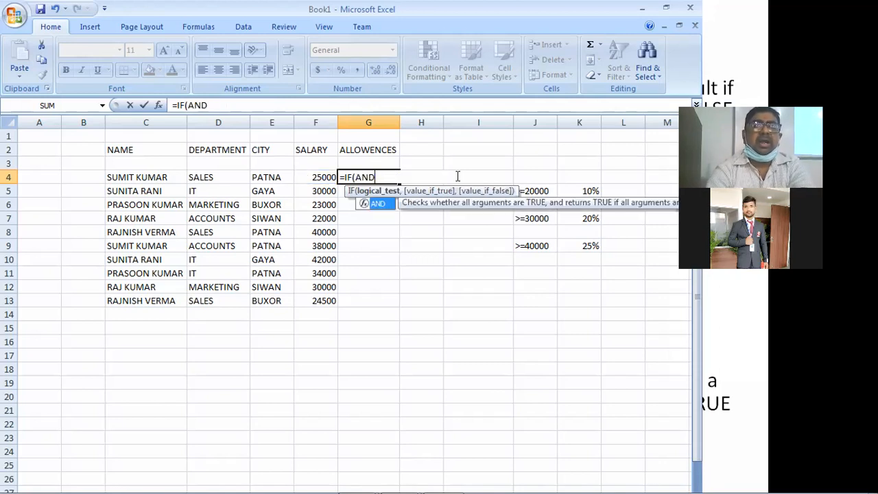
{"action": "type", "text": "("}
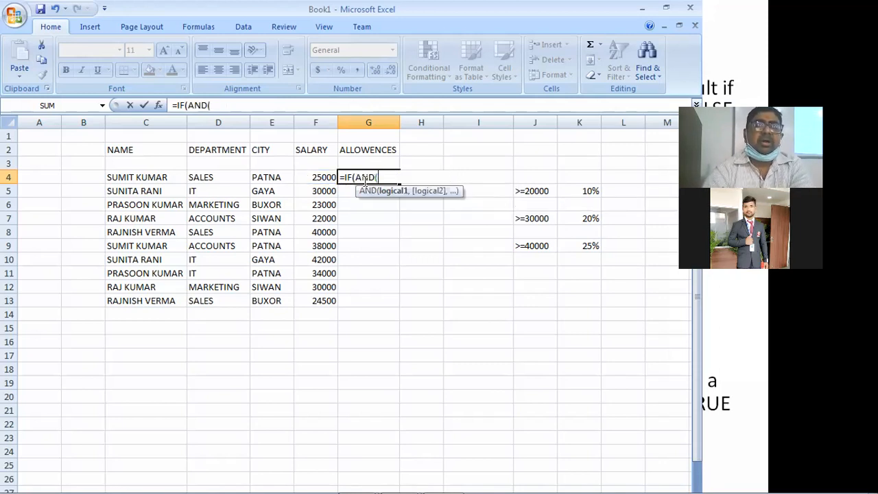
{"action": "left_click", "coordinate": [315, 179]}
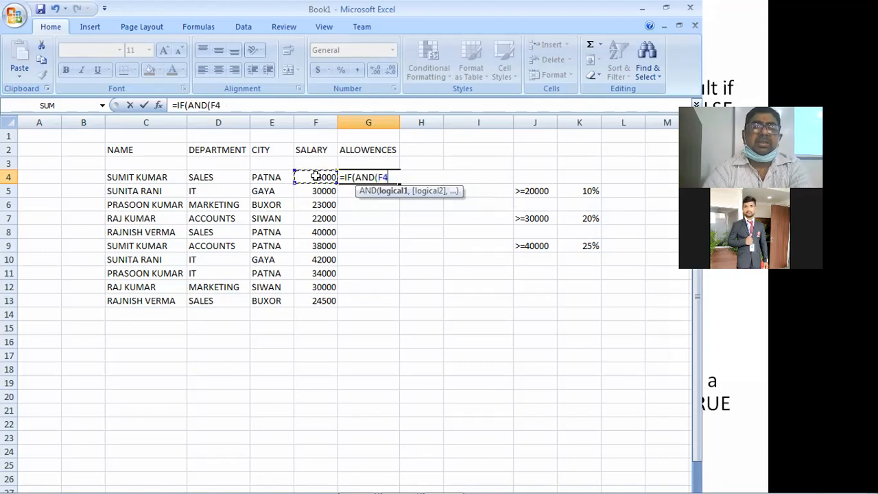
{"action": "type", "text": ">"}
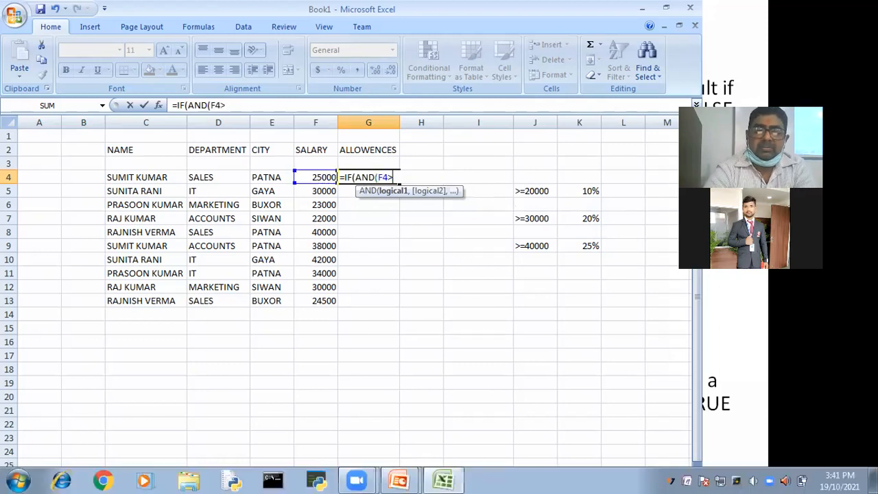
{"action": "type", "text": "=2"}
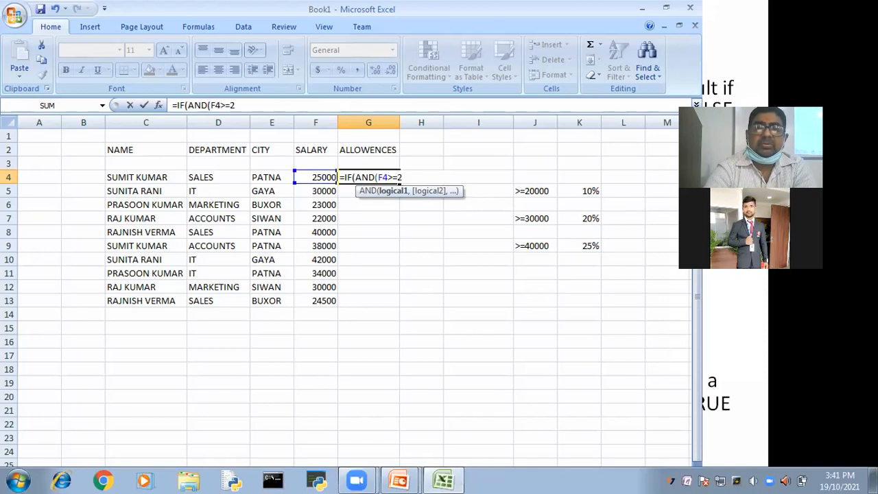
{"action": "type", "text": "0000"}
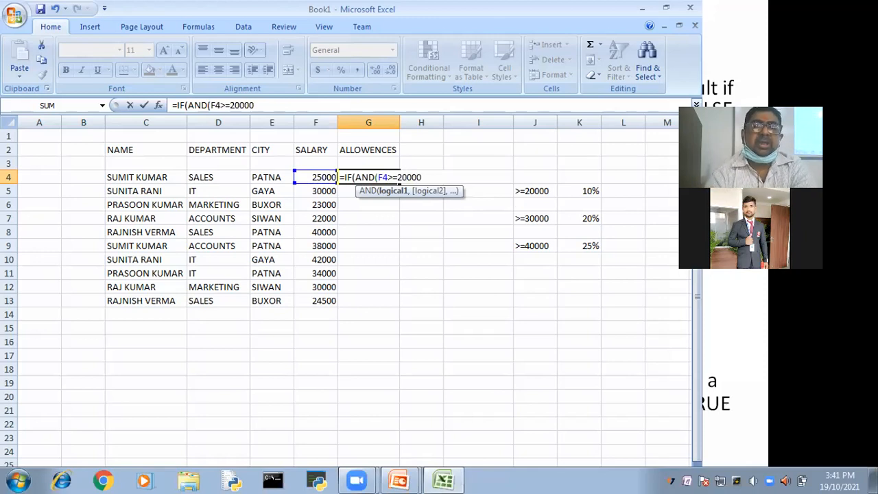
{"action": "type", "text": ","}
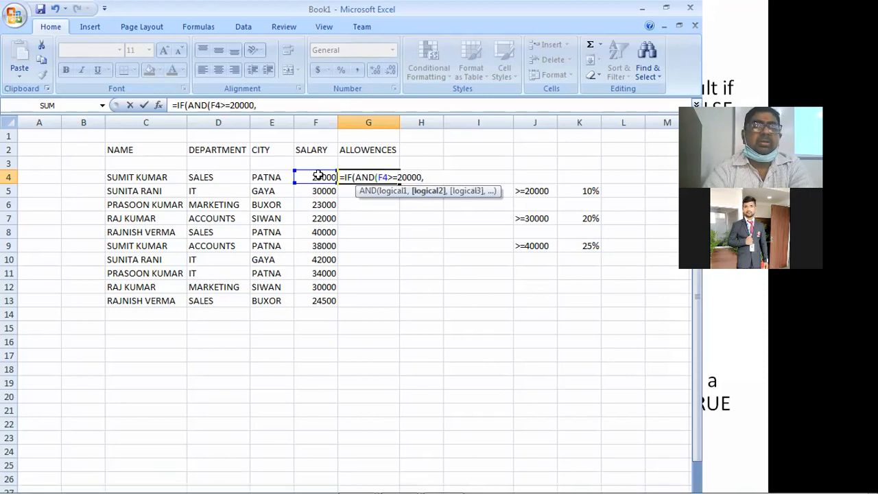
{"action": "left_click", "coordinate": [317, 175]}
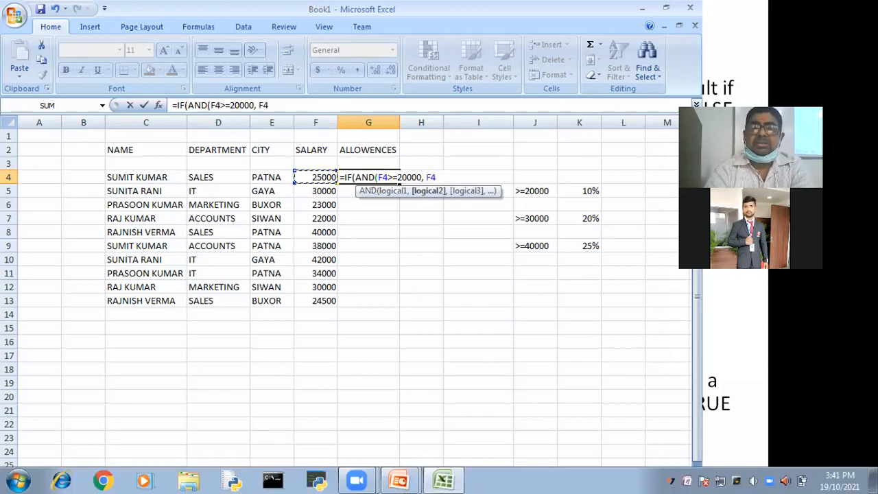
{"action": "type", "text": "<"}
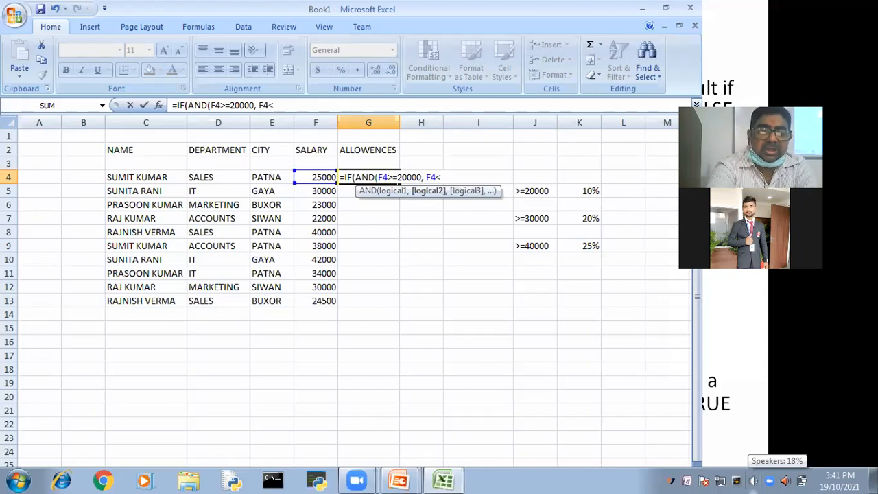
{"action": "type", "text": "300"}
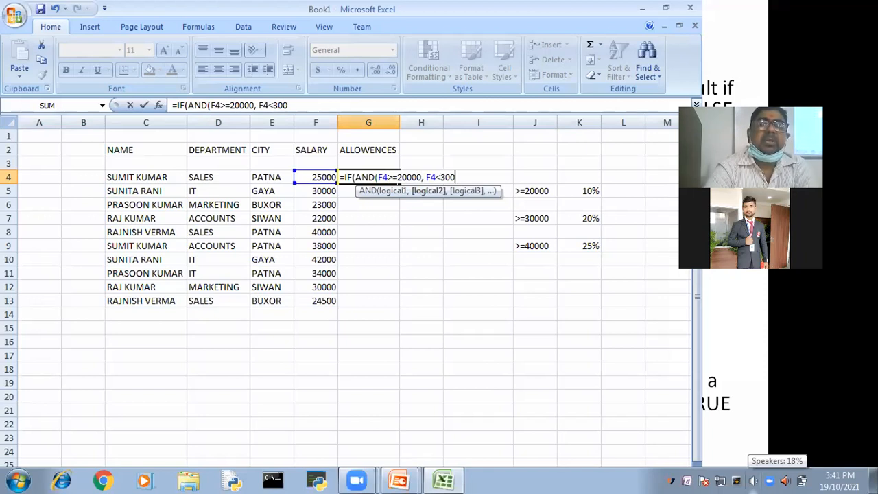
{"action": "type", "text": "00"}
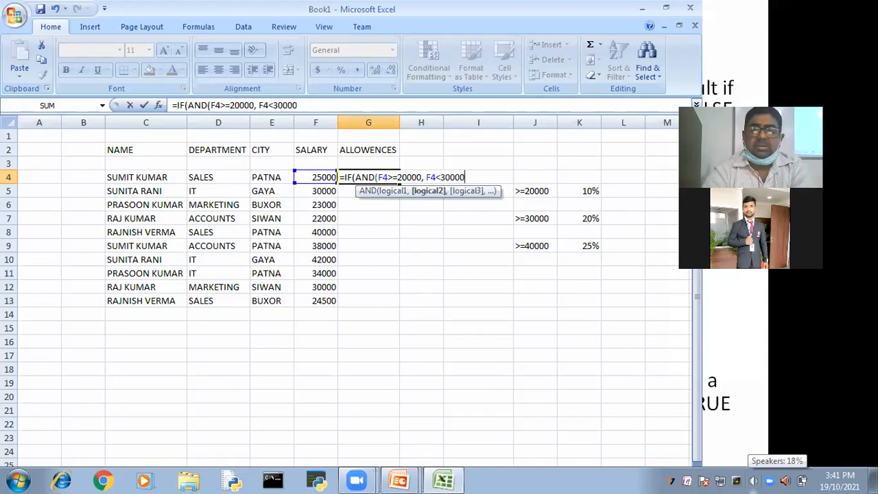
{"action": "type", "text": ")"}
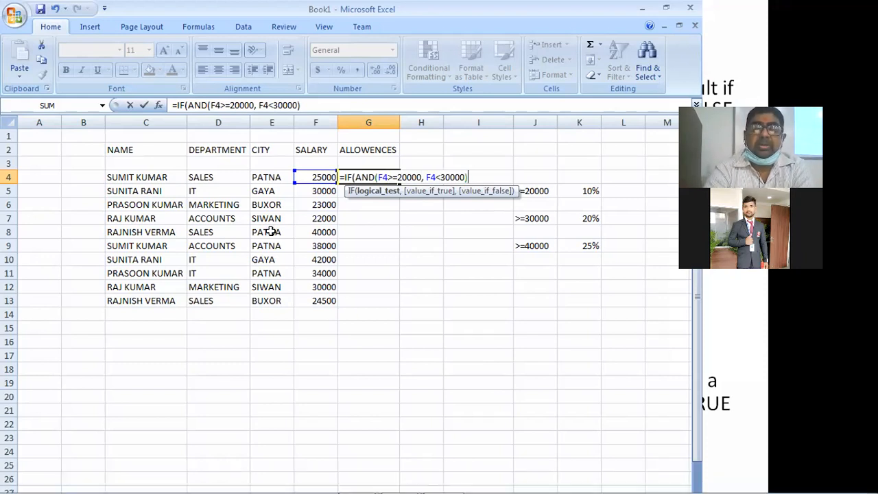
Add F4*10/100 as the value if true in the G4 formula.
{"action": "type", "text": ","}
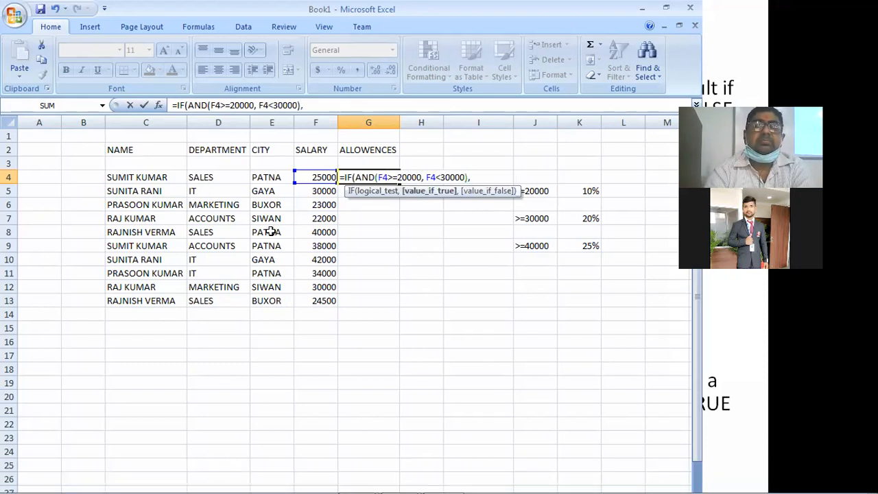
{"action": "left_click", "coordinate": [317, 173]}
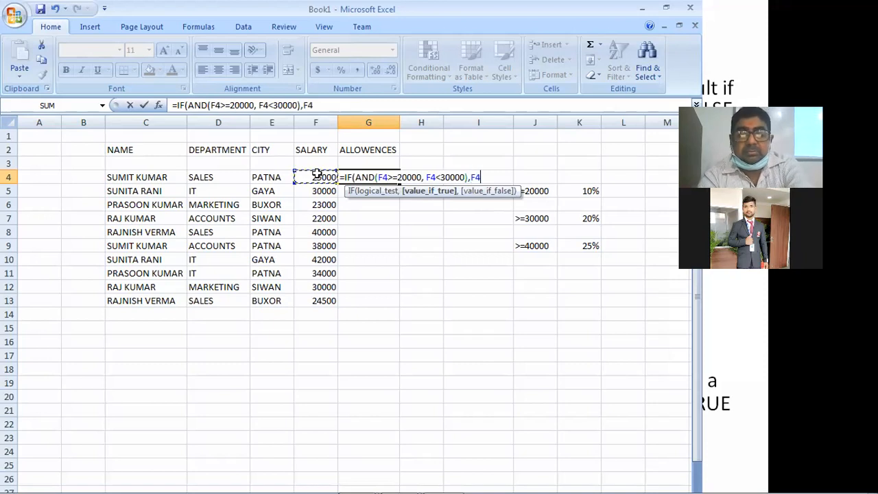
{"action": "type", "text": "*10"}
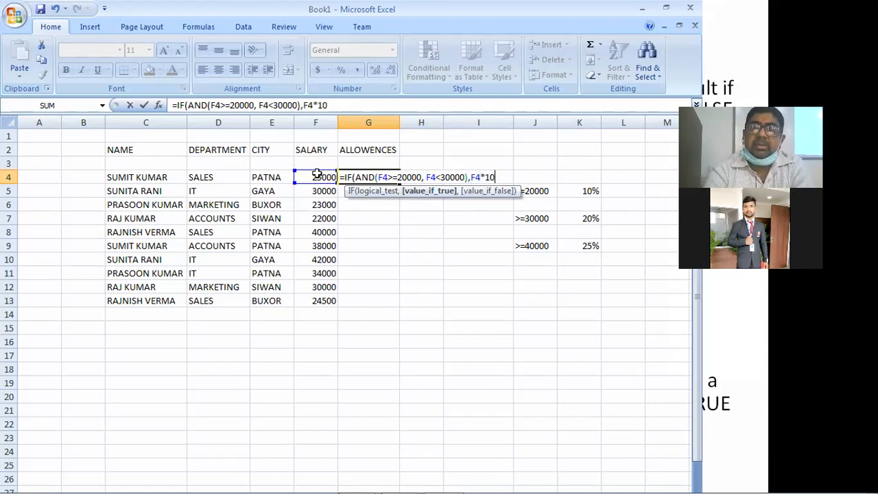
{"action": "type", "text": "/100"}
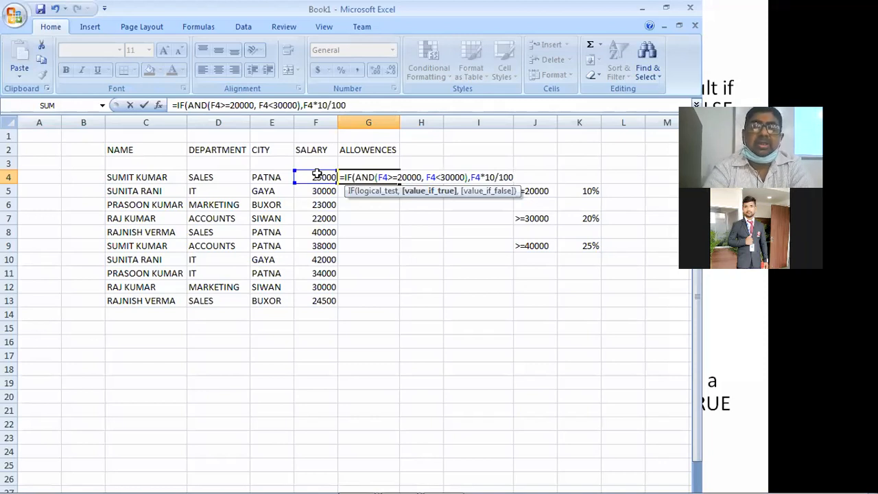
Nest a second IF with an AND logical test as the value if false of the G4 formula.
{"action": "type", "text": ","}
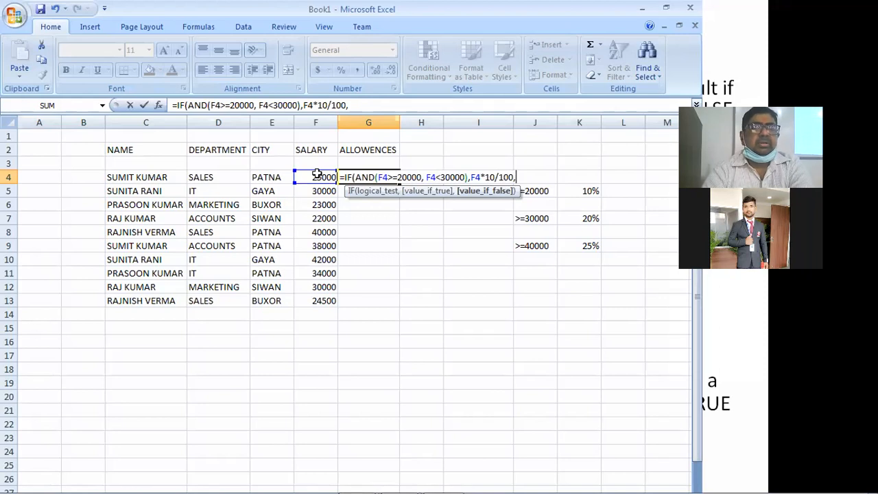
{"action": "type", "text": "IF"}
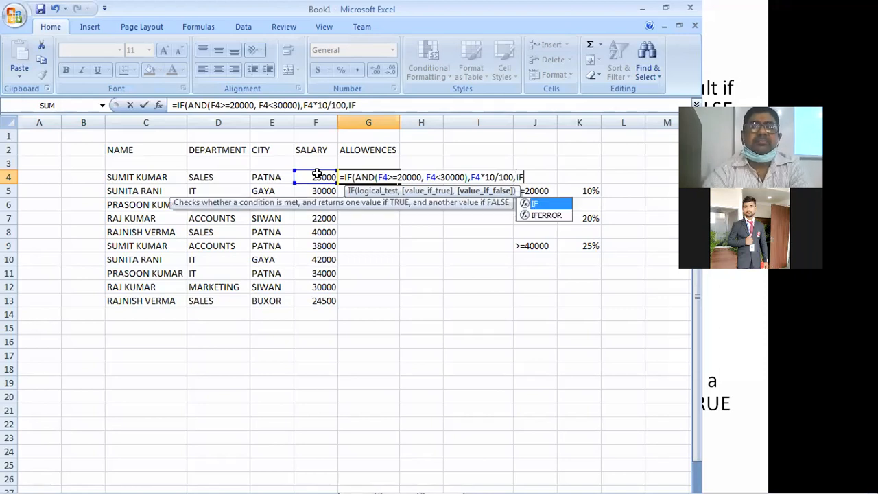
{"action": "type", "text": "("}
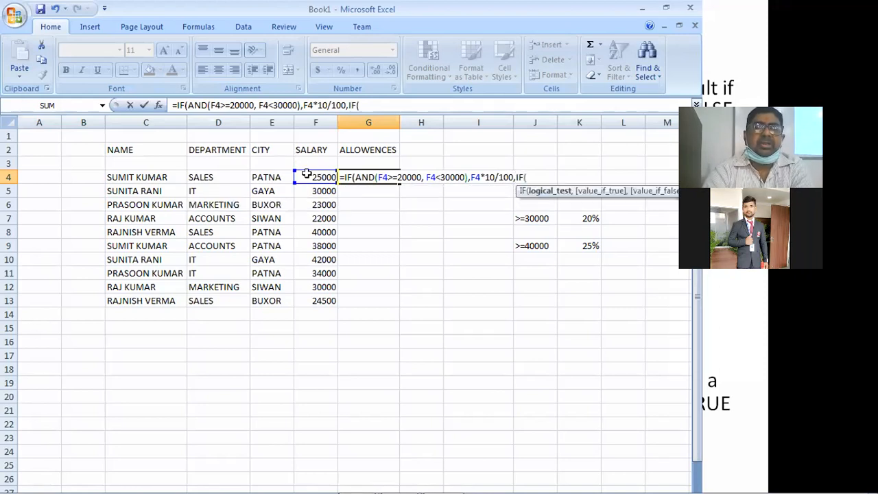
{"action": "type", "text": "A"}
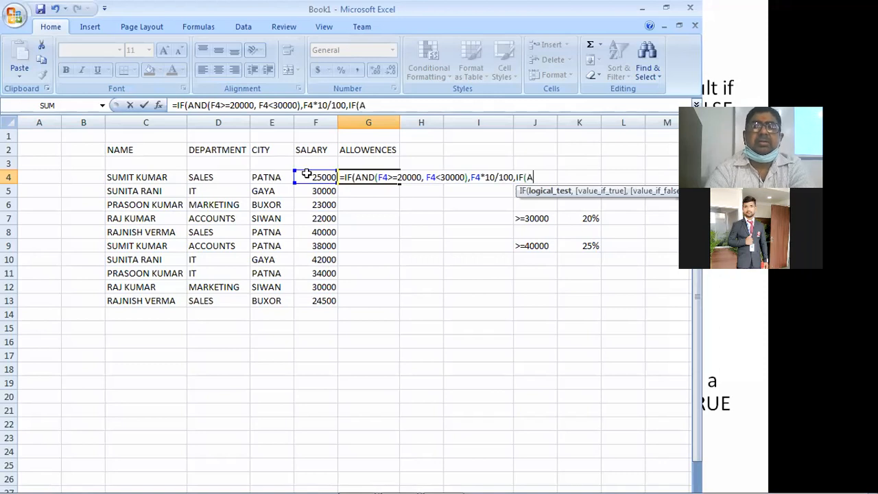
{"action": "type", "text": "ND("}
Complete the nested AND test in G4 with the conditions F4>=30000 and F4<40000.
{"action": "left_click", "coordinate": [307, 174]}
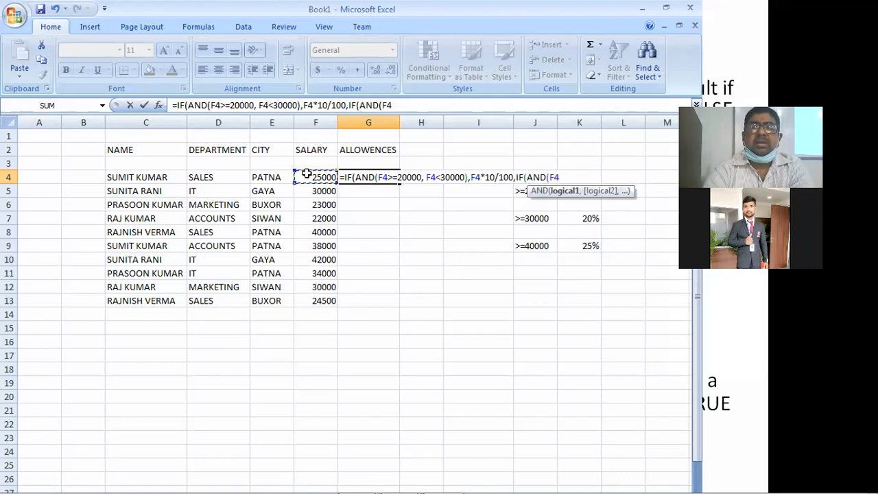
{"action": "type", "text": ">="}
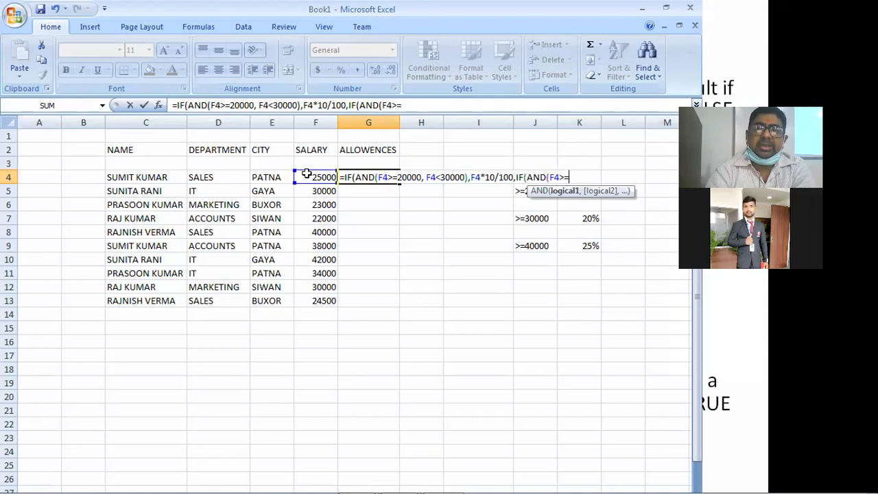
{"action": "type", "text": "3"}
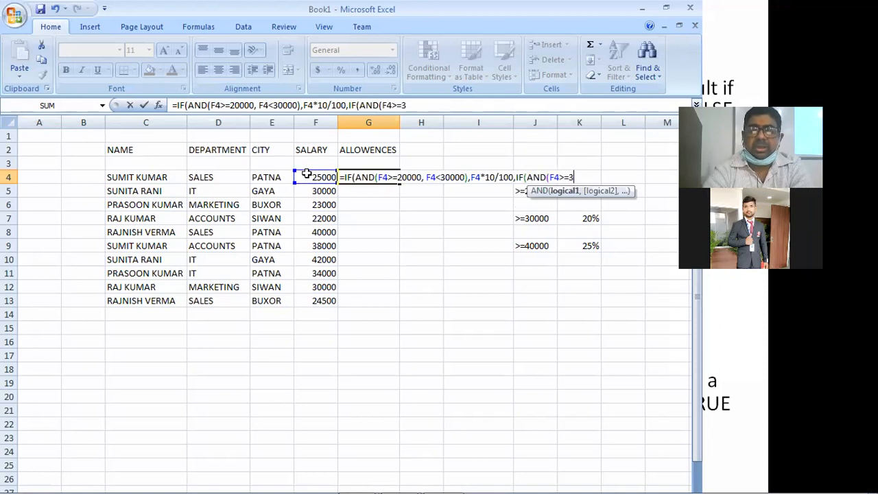
{"action": "type", "text": "0000"}
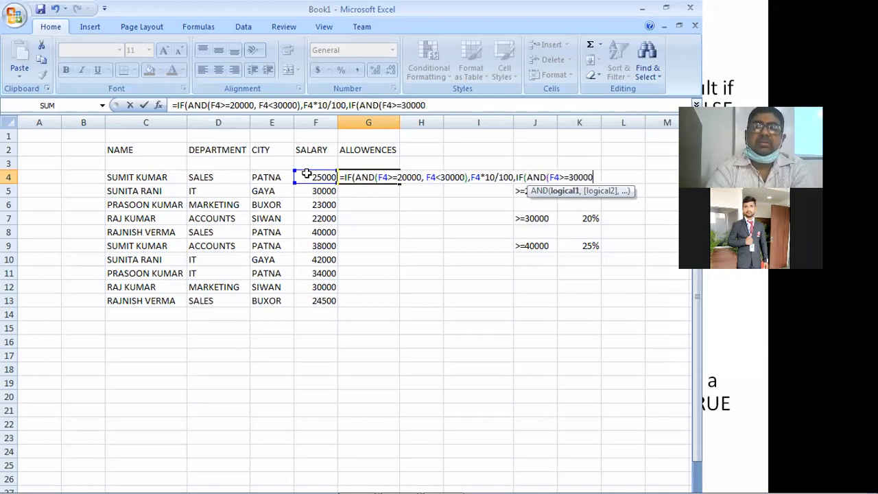
{"action": "type", "text": ","}
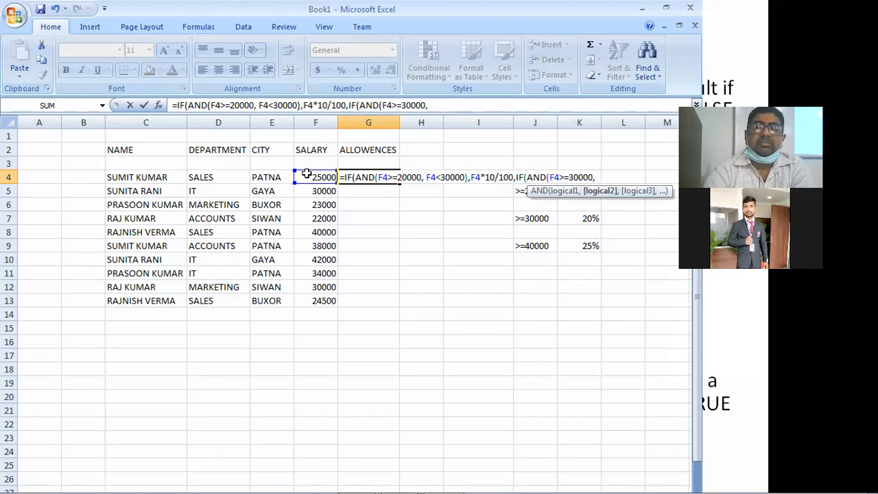
{"action": "type", "text": "F4<"}
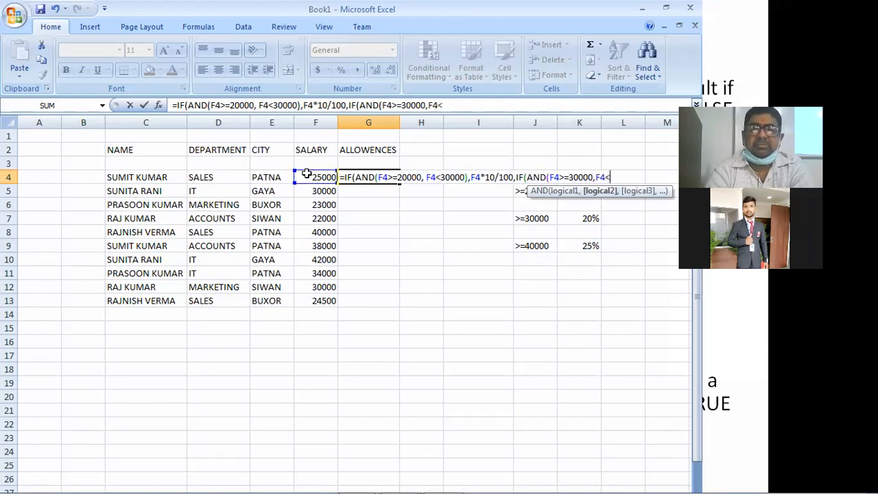
{"action": "type", "text": "4"}
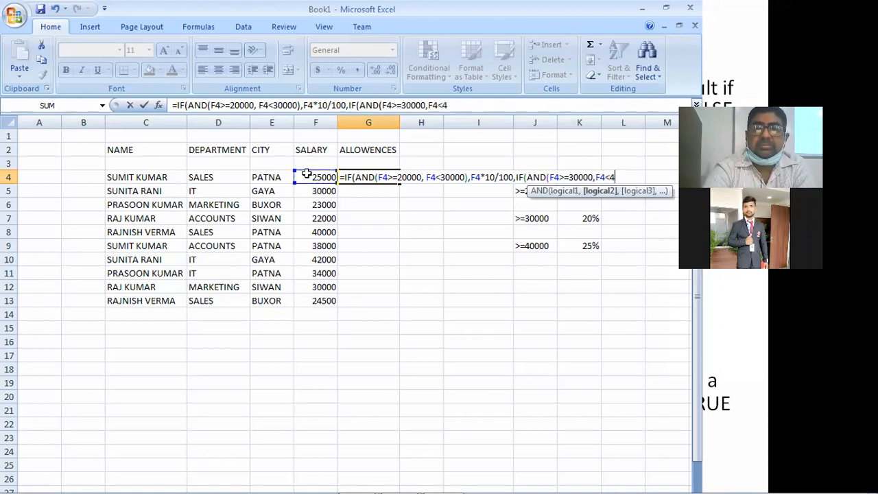
{"action": "type", "text": "0000"}
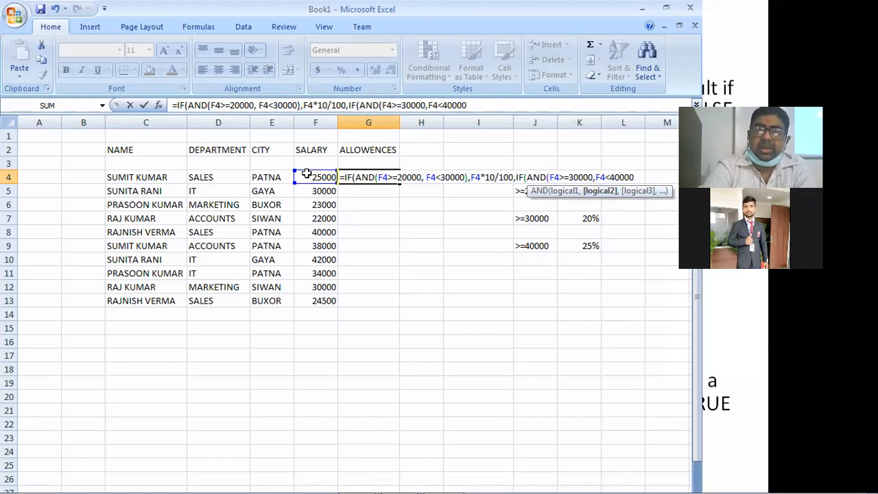
{"action": "type", "text": ")"}
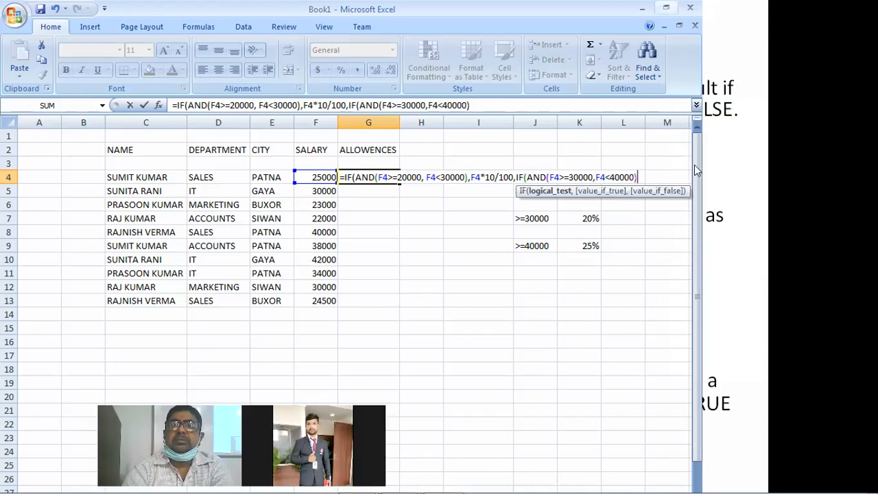
Enlarge the workbook window to fill the screen and add F4*20/100 as the nested IF's value if true in G4.
{"action": "left_click", "coordinate": [666, 7]}
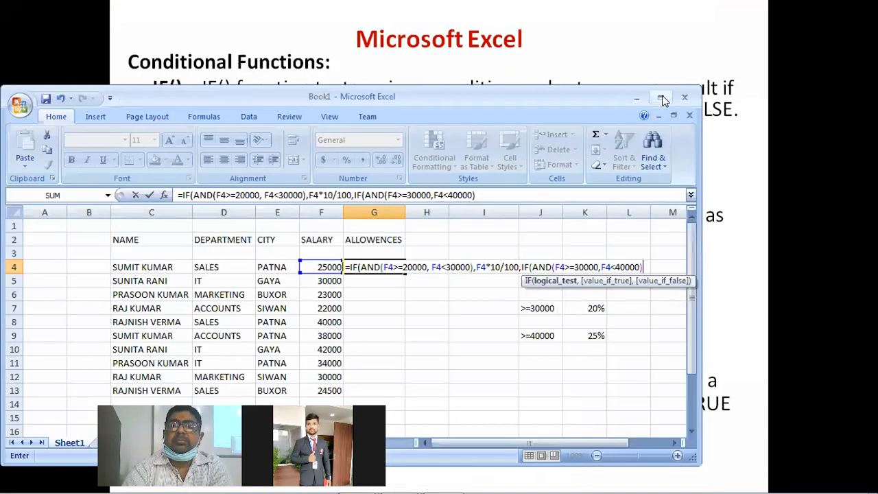
{"action": "left_click", "coordinate": [661, 98]}
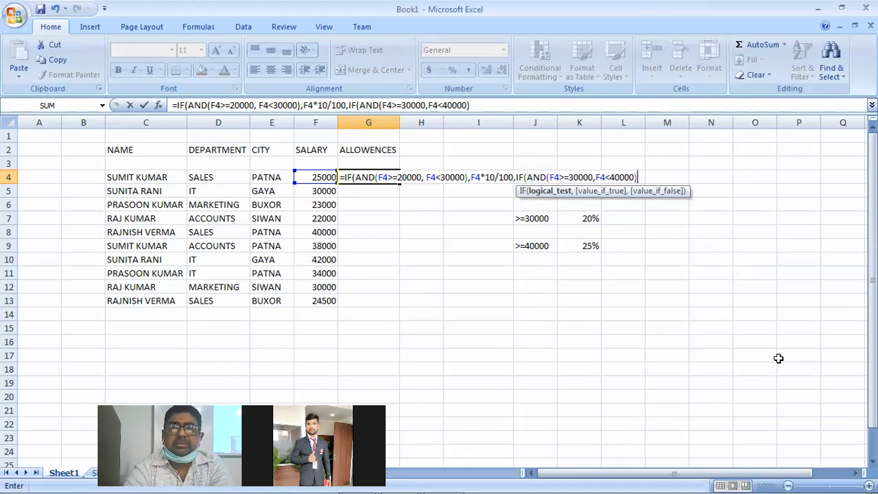
{"action": "type", "text": ","}
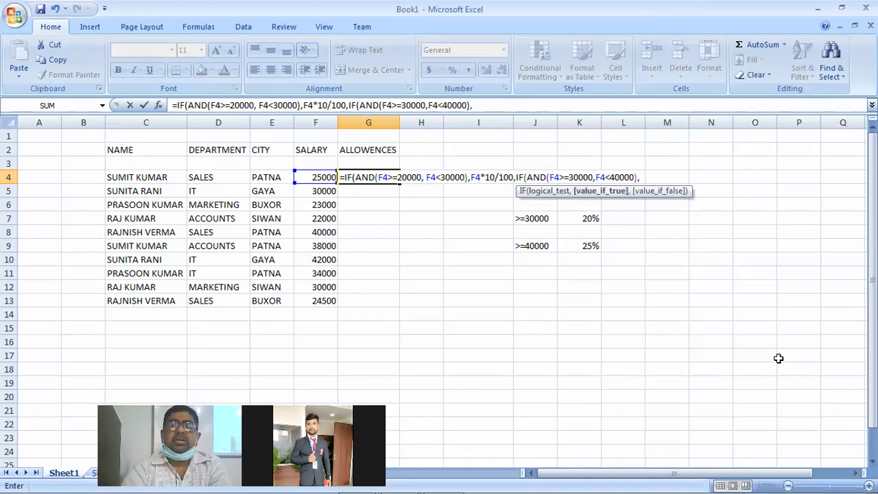
{"action": "left_click", "coordinate": [308, 176]}
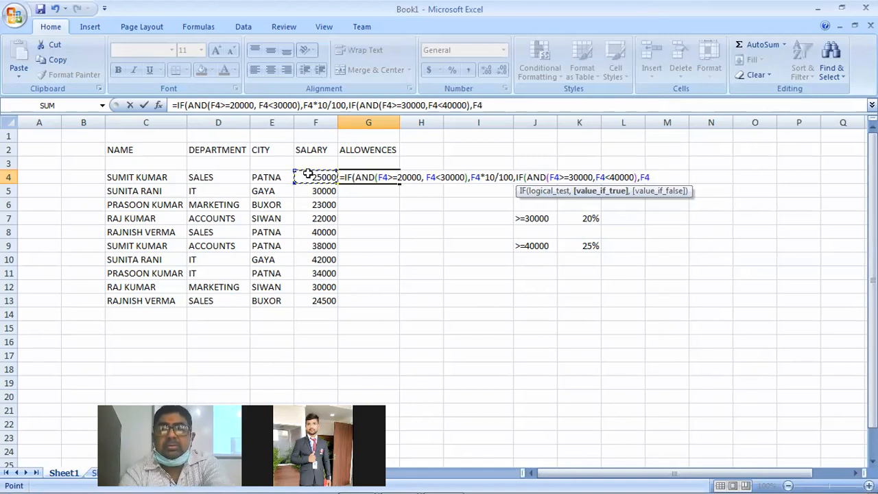
{"action": "type", "text": "*2"}
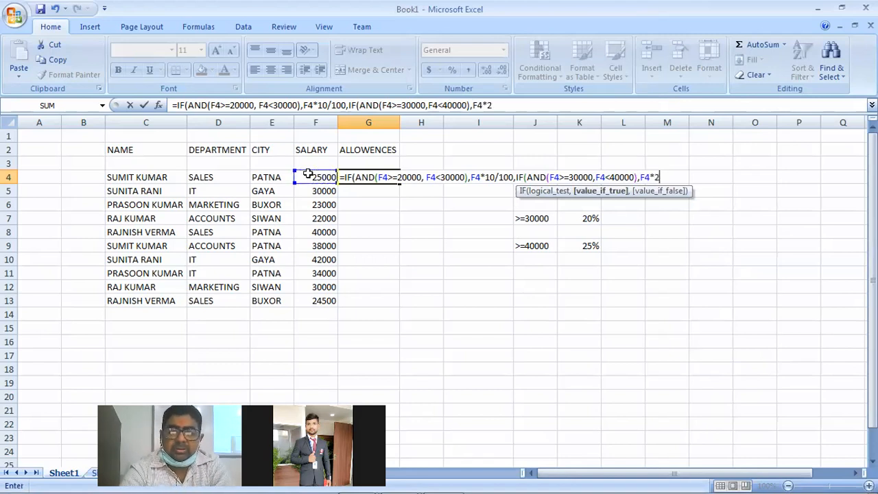
{"action": "type", "text": "0/10"}
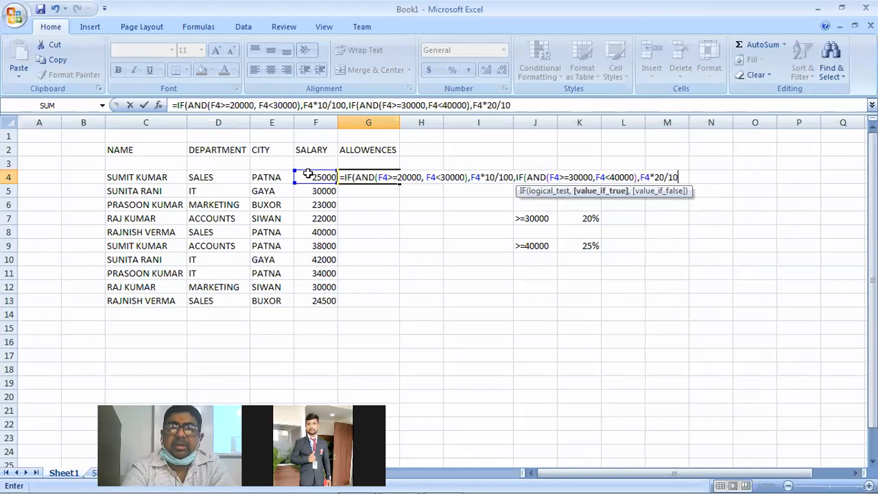
{"action": "type", "text": "0"}
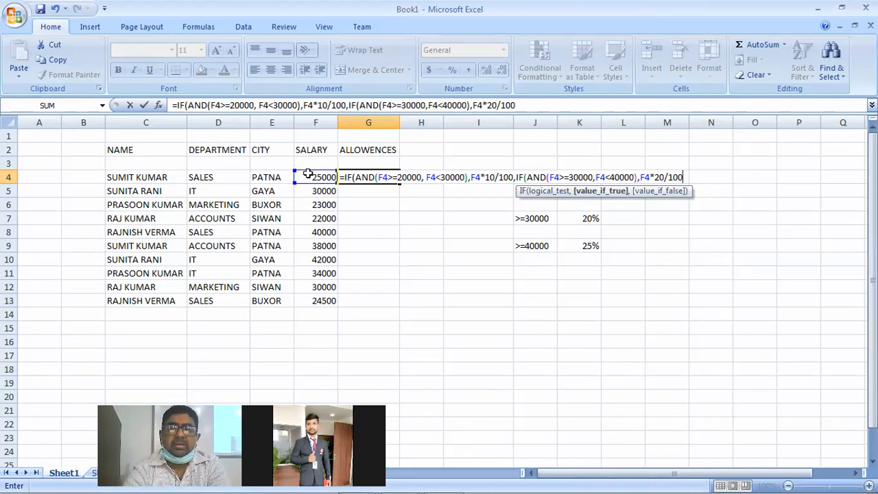
Add F4*25/100 as the nested IF's value if false, close both IF functions and enter the G4 formula.
{"action": "type", "text": ","}
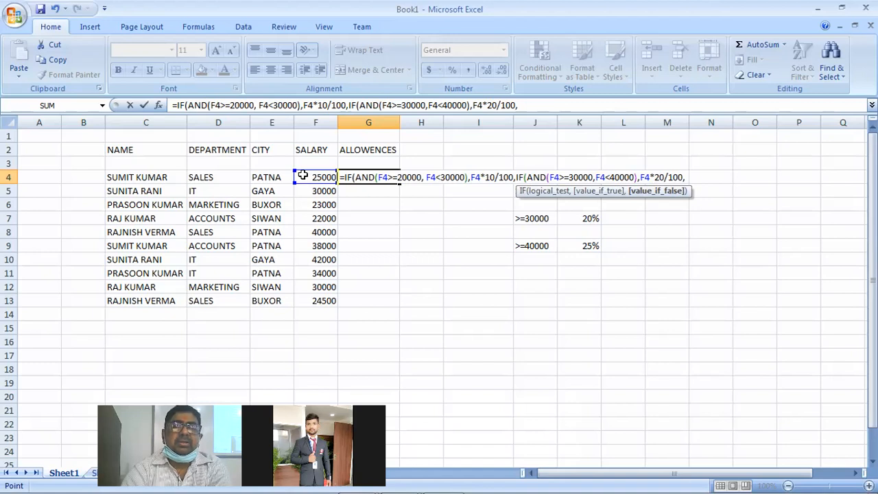
{"action": "left_click", "coordinate": [303, 175]}
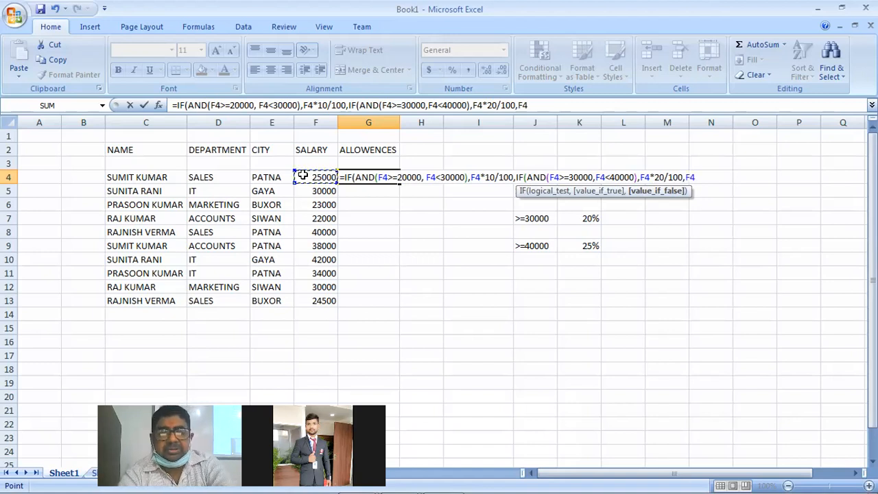
{"action": "type", "text": "*"}
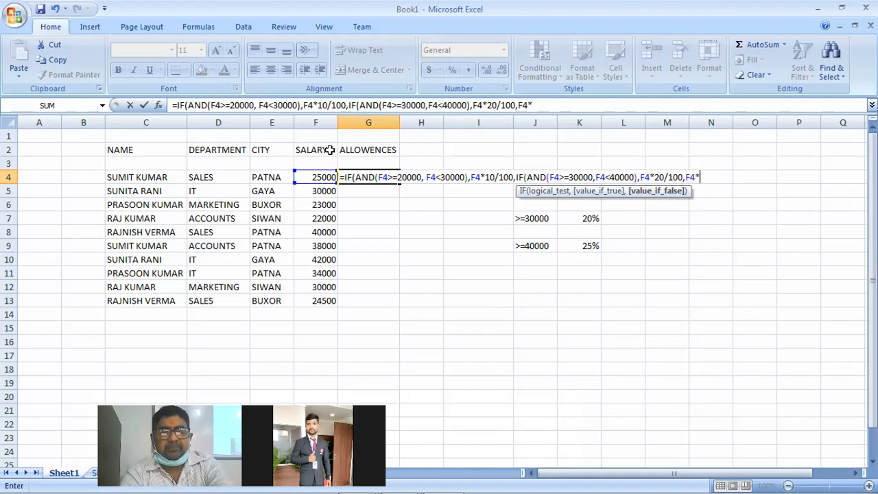
{"action": "type", "text": "25"}
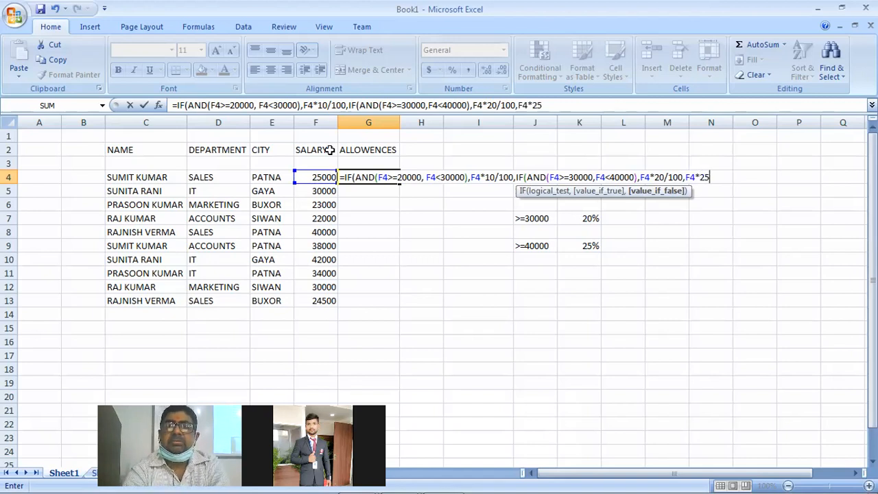
{"action": "type", "text": "/10"}
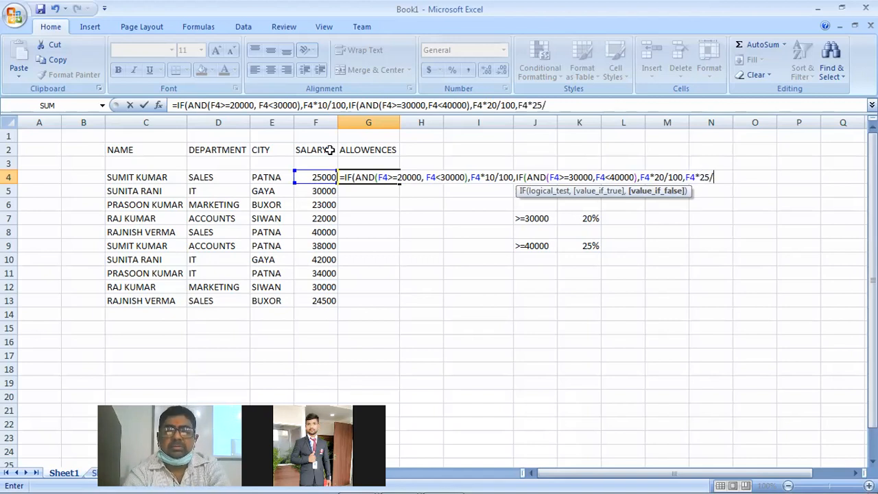
{"action": "type", "text": "0"}
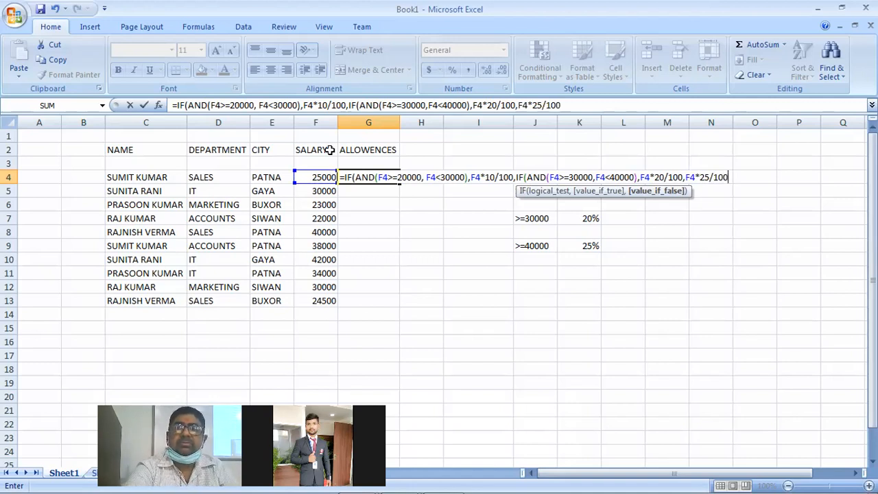
{"action": "type", "text": "))"}
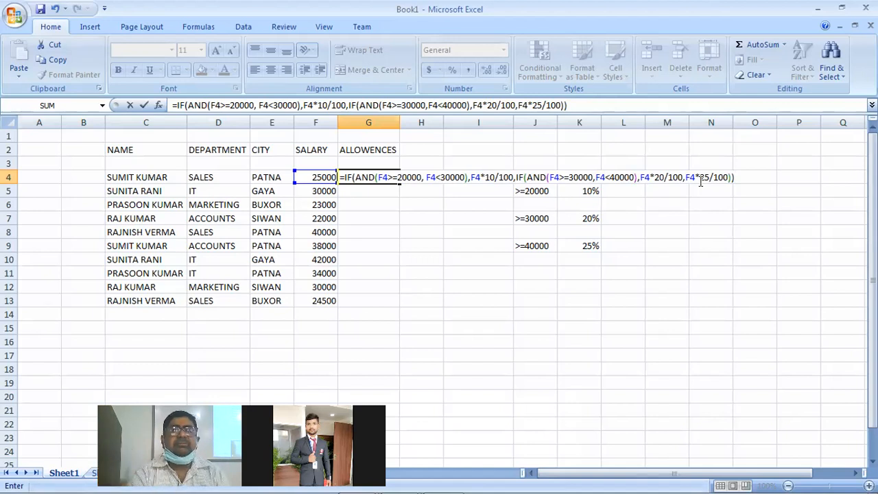
{"action": "key", "text": "Return"}
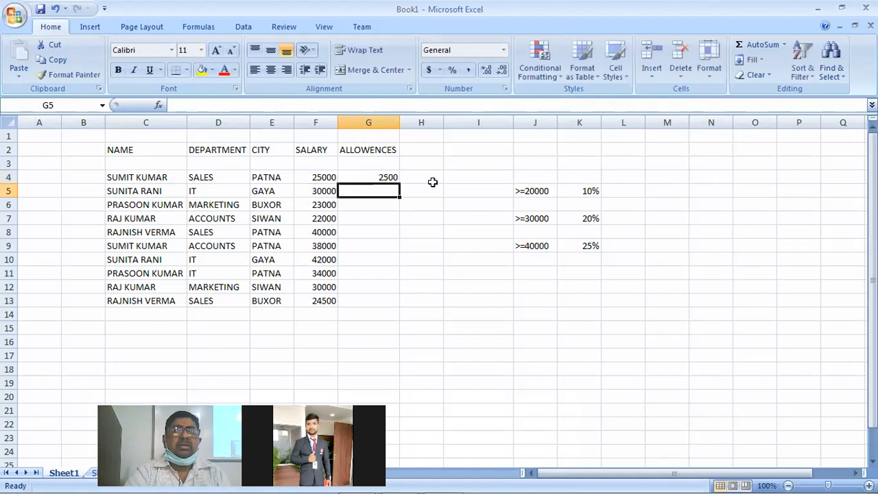
Fill the allowance formula from G4 down to G13 for the remaining employees.
{"action": "left_click", "coordinate": [400, 181]}
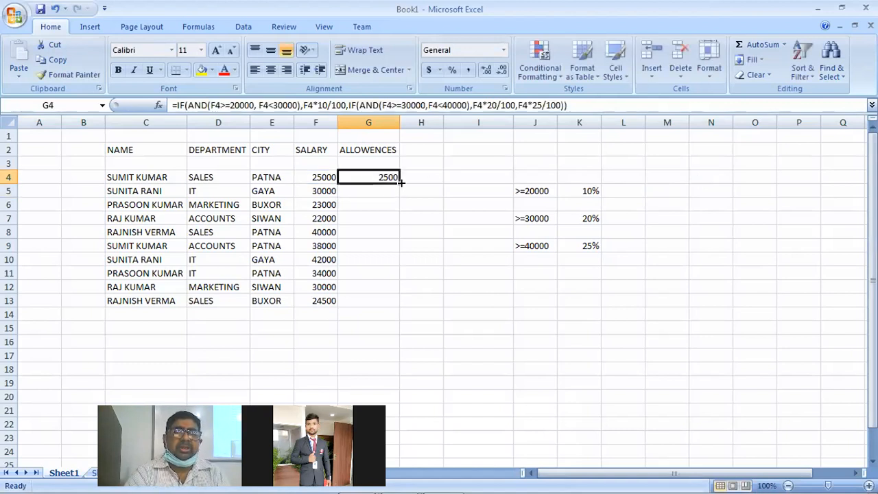
{"action": "left_click_drag", "start_coordinate": [400, 184], "coordinate": [403, 303]}
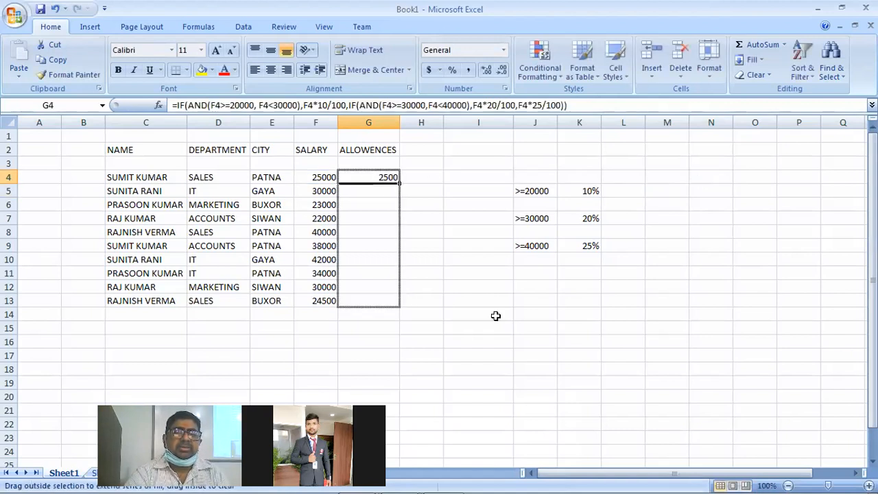
{"action": "left_click", "coordinate": [569, 315]}
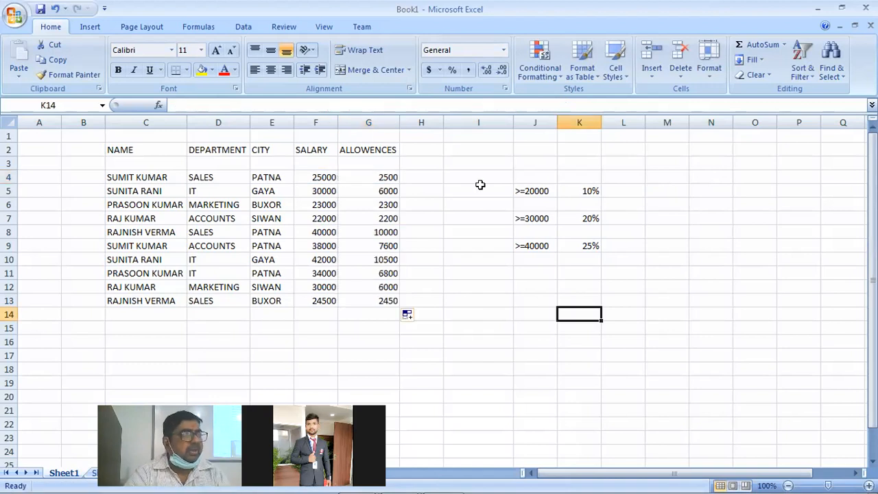
Add the heading NET SALARY in H2 and fit column H's width to its contents.
{"action": "double_click", "coordinate": [417, 149]}
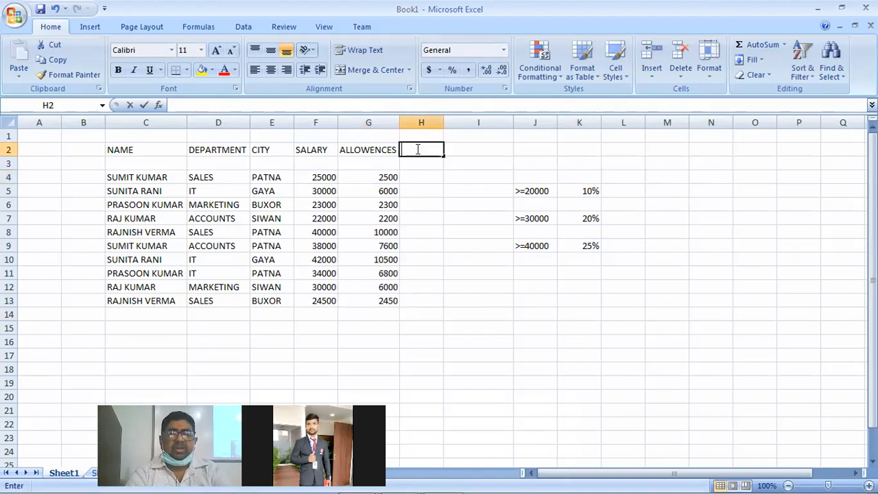
{"action": "type", "text": "NET S"}
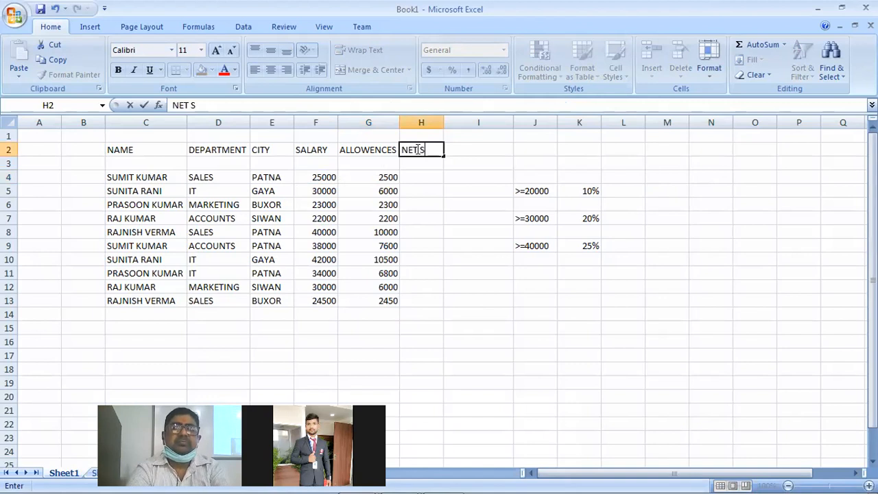
{"action": "type", "text": "ALARY"}
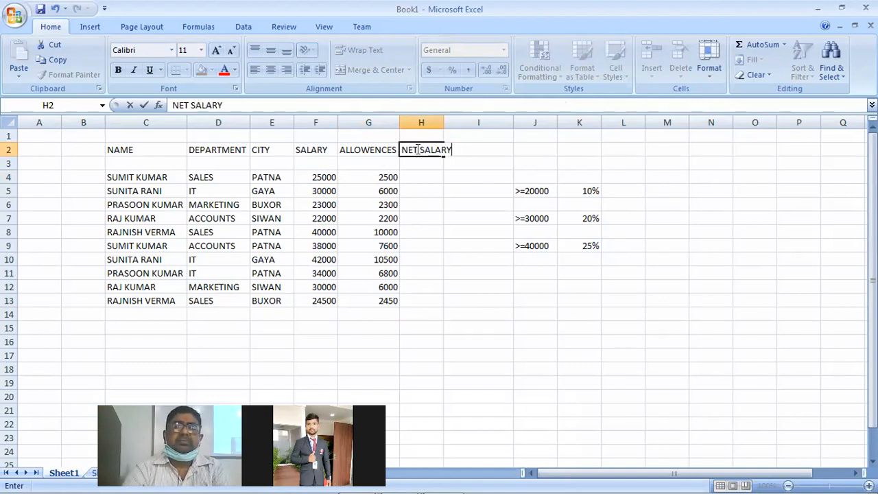
{"action": "left_click", "coordinate": [492, 343]}
{"action": "double_click", "coordinate": [440, 122]}
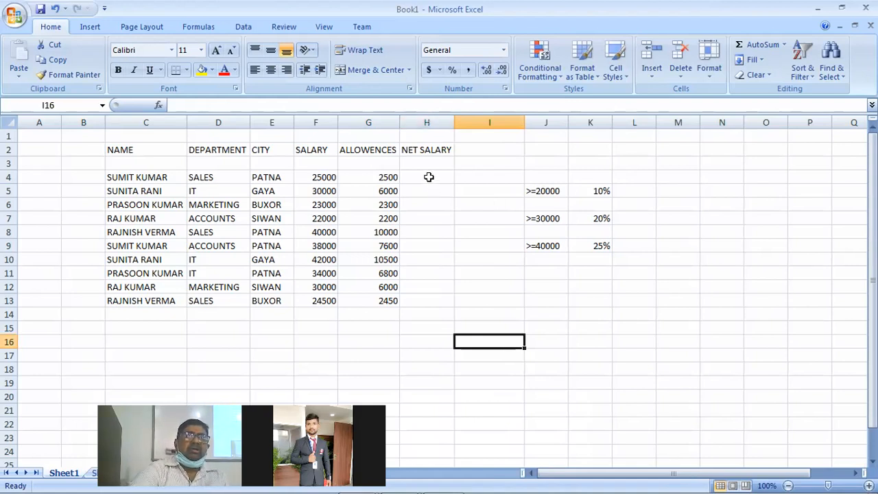
Start a net salary formula in H4 for the first employee.
{"action": "left_click", "coordinate": [429, 177]}
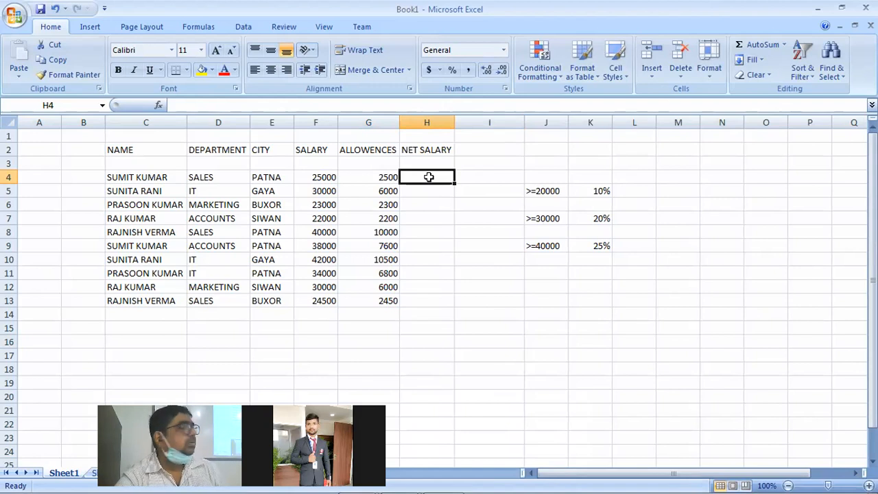
{"action": "type", "text": "="}
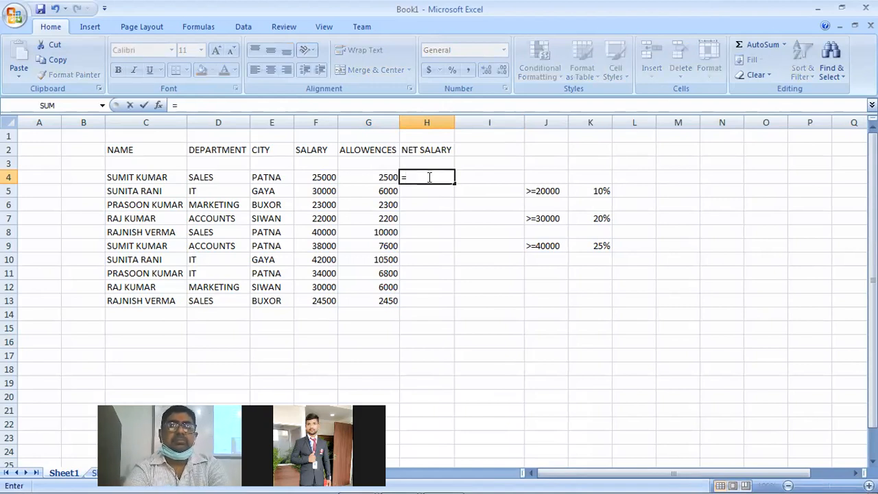
{"action": "type", "text": "SUM("}
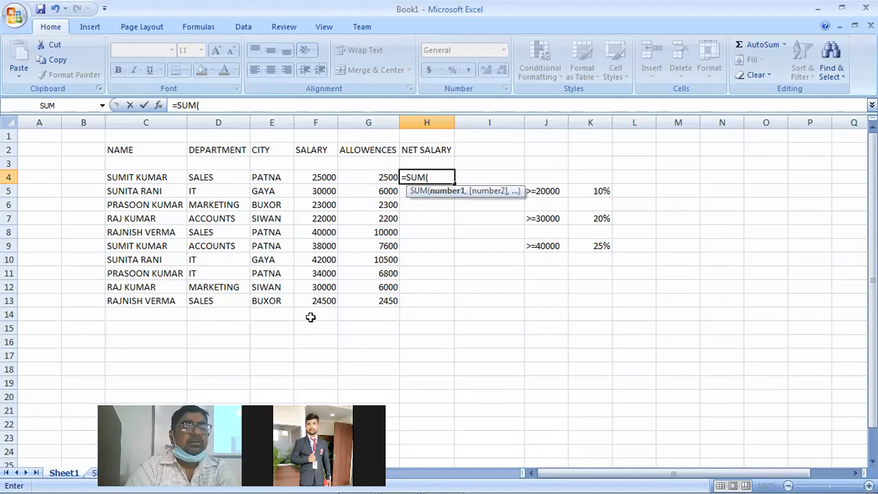
{"action": "left_click_drag", "start_coordinate": [314, 177], "coordinate": [311, 300]}
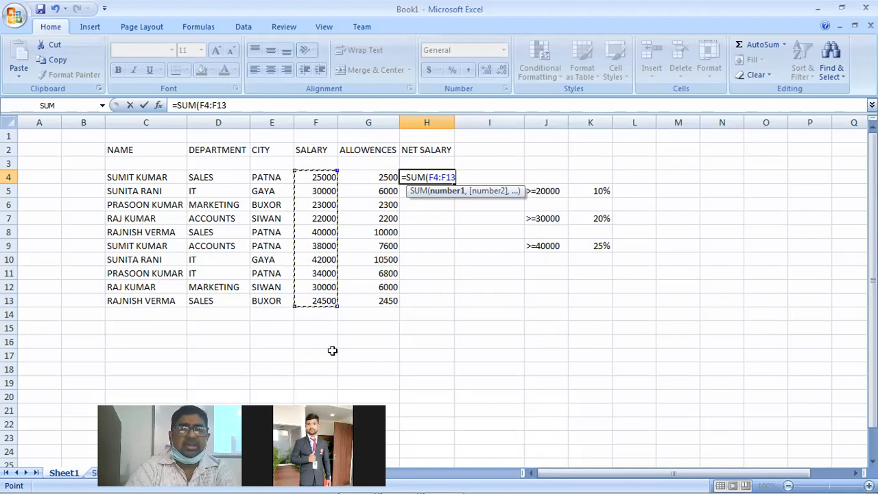
{"action": "left_click", "coordinate": [312, 175]}
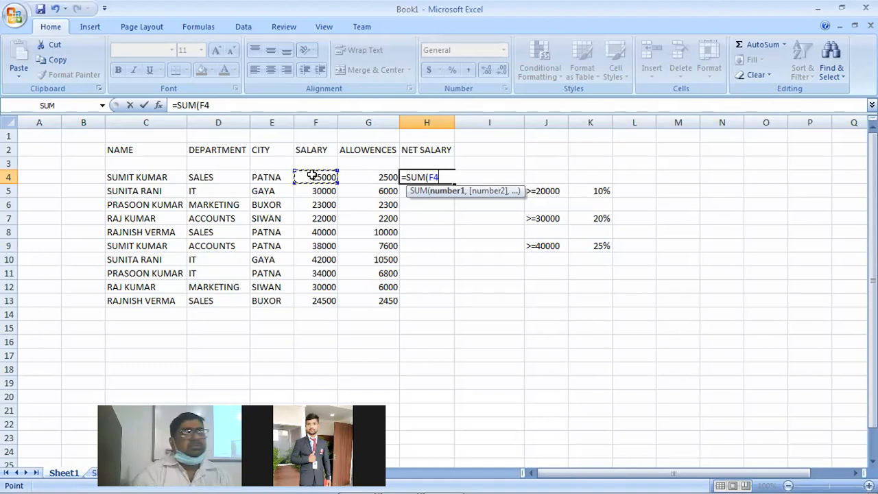
{"action": "key", "text": "BackSpace"}
{"action": "key", "text": "BackSpace"}
{"action": "key", "text": "BackSpace"}
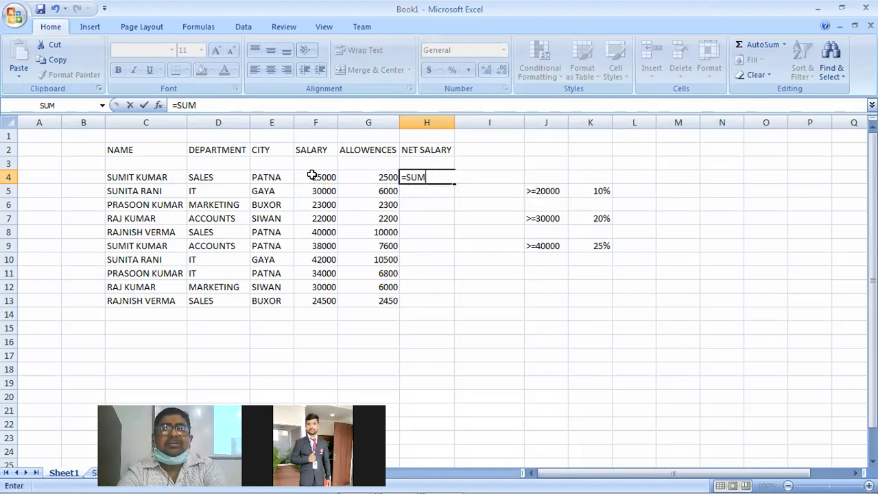
{"action": "key", "text": "BackSpace"}
{"action": "key", "text": "BackSpace"}
{"action": "key", "text": "BackSpace"}
Complete the H4 net salary formula as F4+G4 and enter it.
{"action": "left_click", "coordinate": [312, 175]}
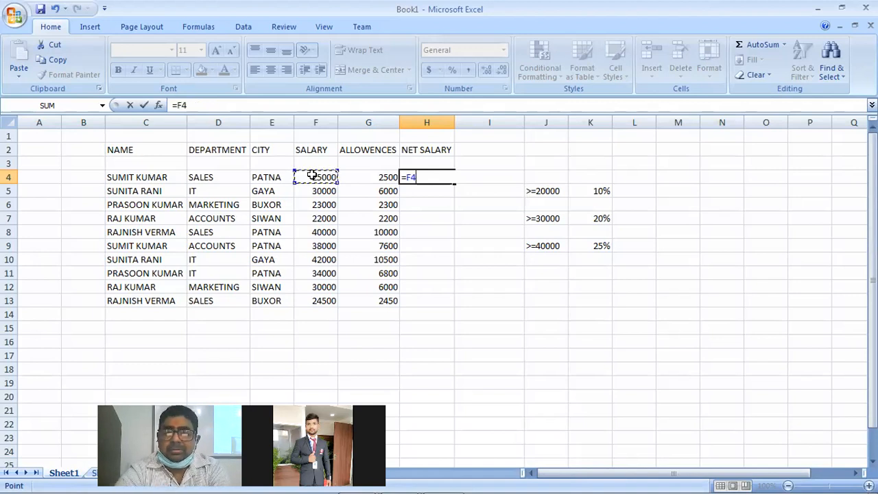
{"action": "type", "text": "+"}
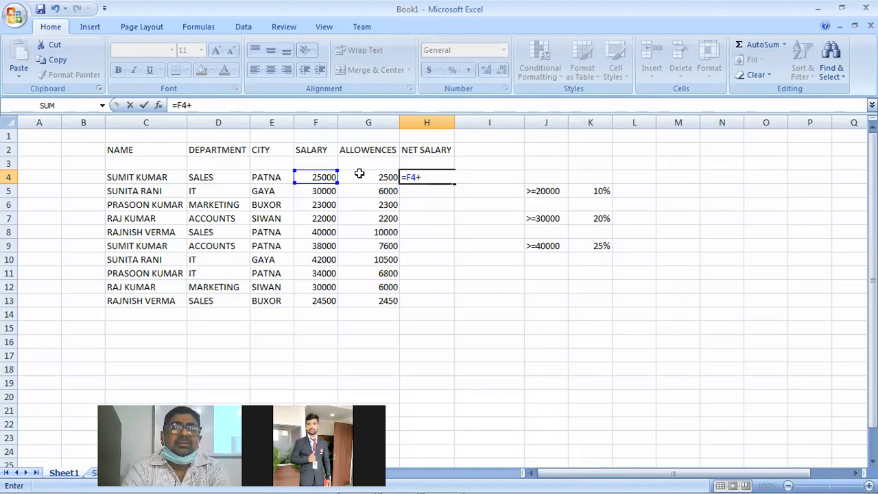
{"action": "key", "text": "Left"}
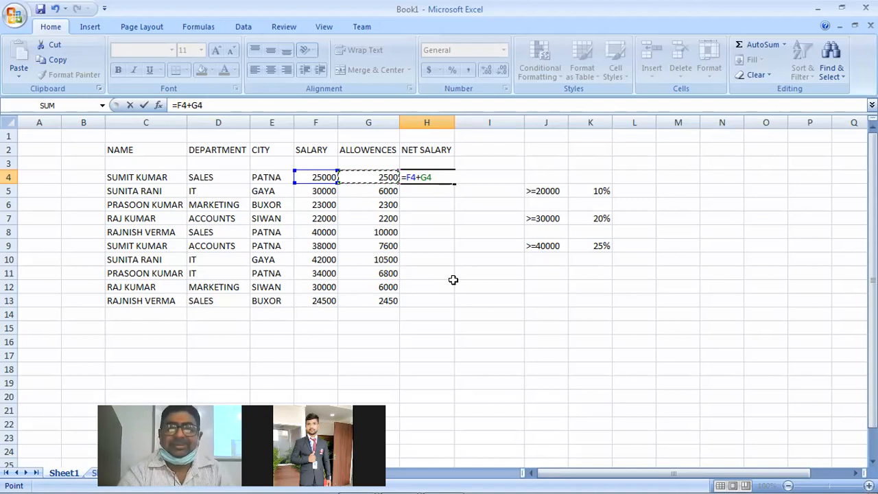
{"action": "key", "text": "Return"}
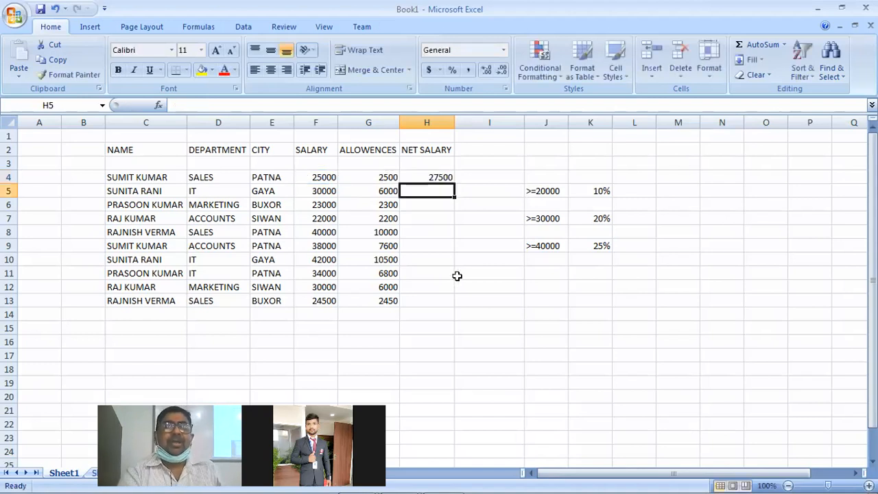
Fill the net salary formula from H4 down to H13 for the remaining employees.
{"action": "left_click", "coordinate": [444, 177]}
{"action": "left_click_drag", "start_coordinate": [454, 184], "coordinate": [688, 389]}
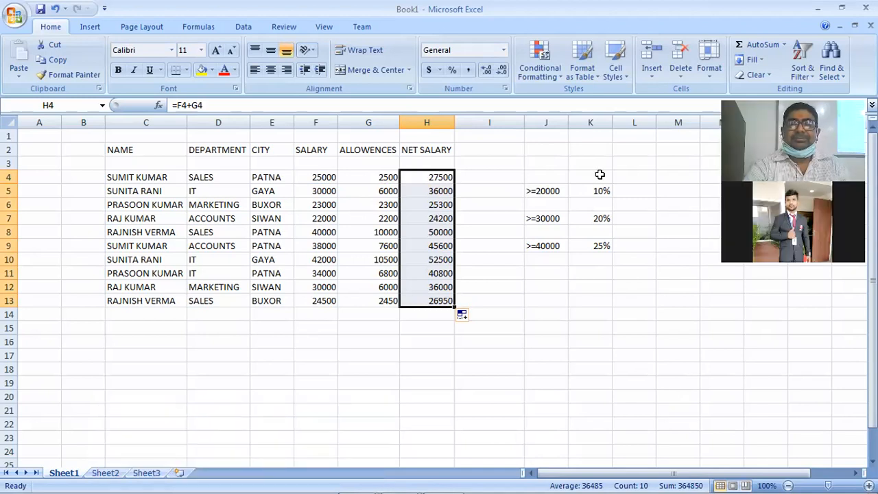
{"action": "left_click", "coordinate": [575, 311]}
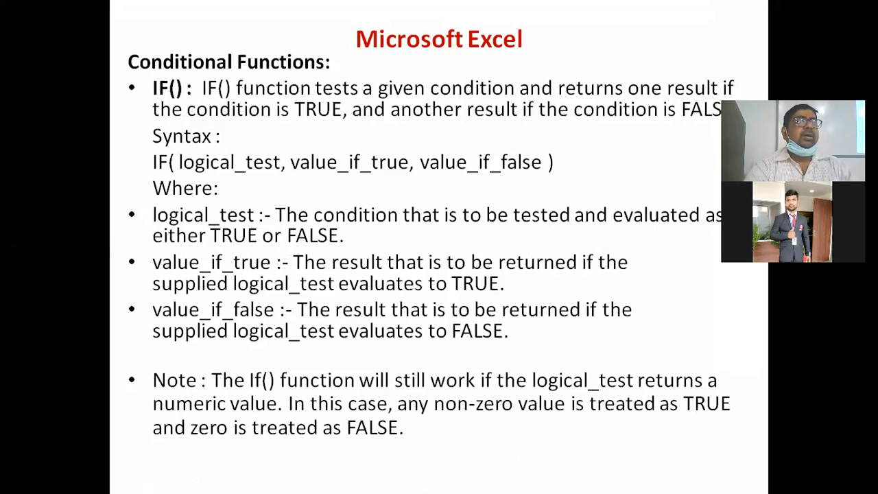
{"action": "key", "text": "Right"}
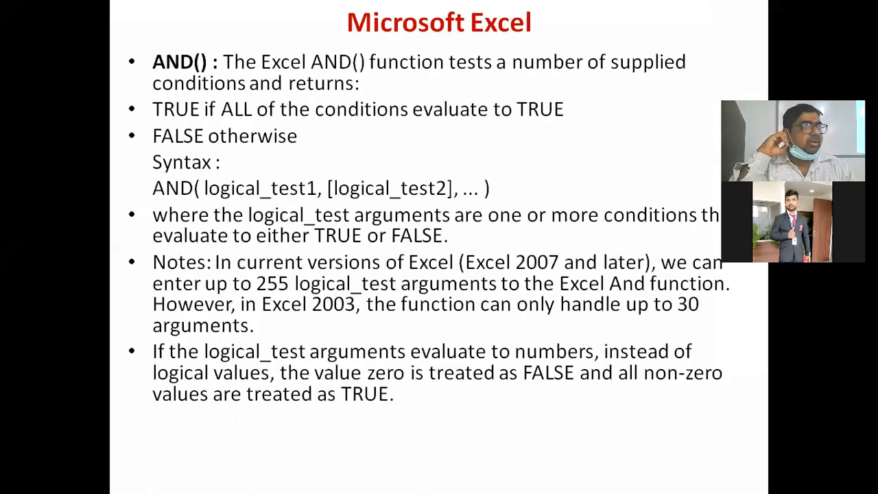
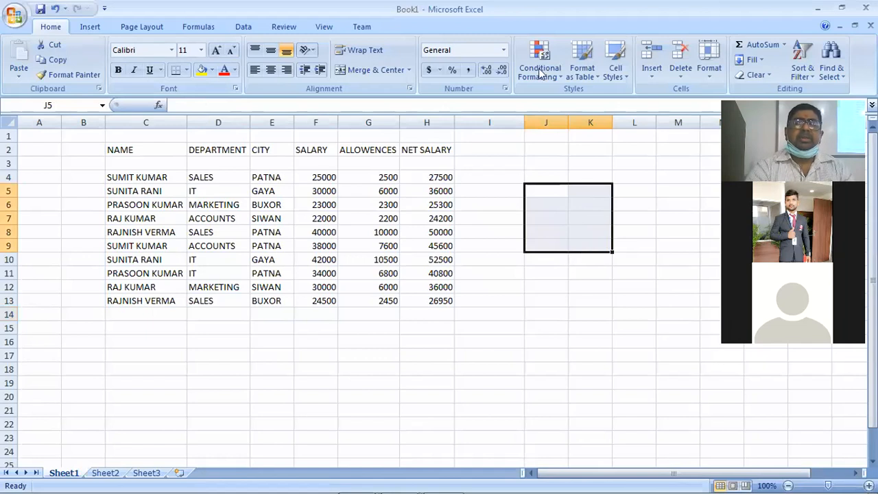
Delete the SALARY column F to test its effect on the dependent formulas, and undo the deletion.
{"action": "left_click", "coordinate": [439, 176]}
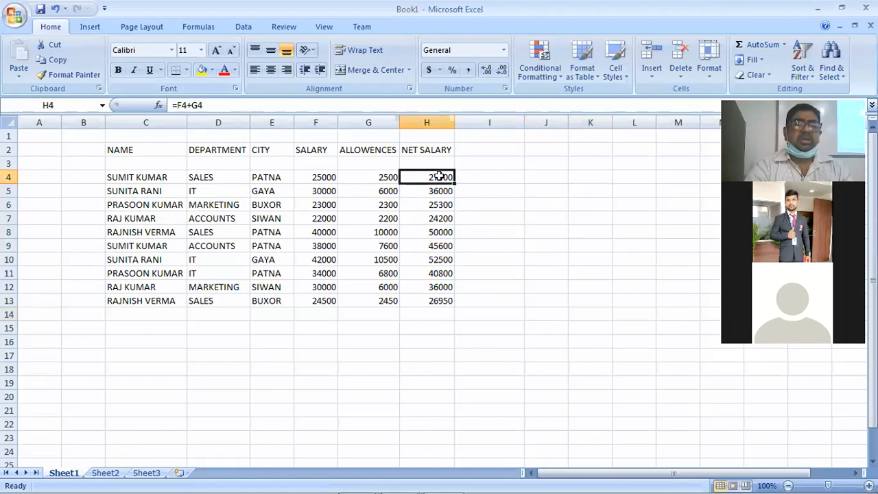
{"action": "left_click", "coordinate": [374, 176]}
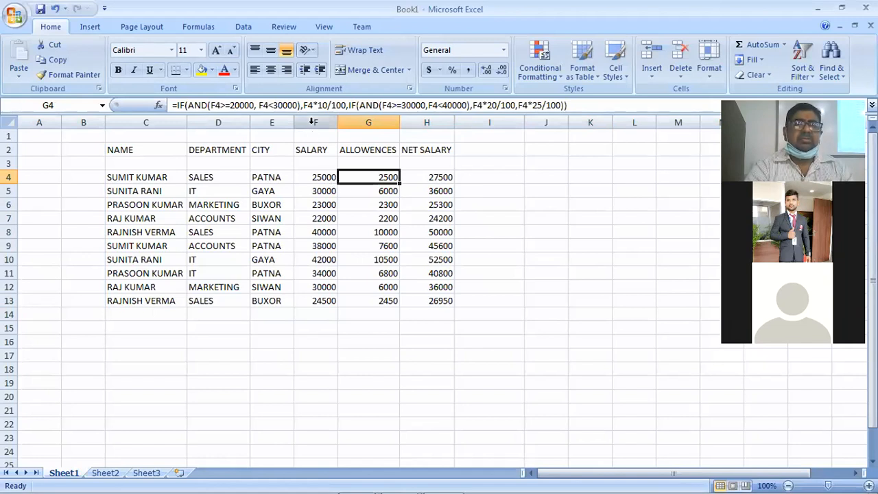
{"action": "left_click", "coordinate": [313, 121]}
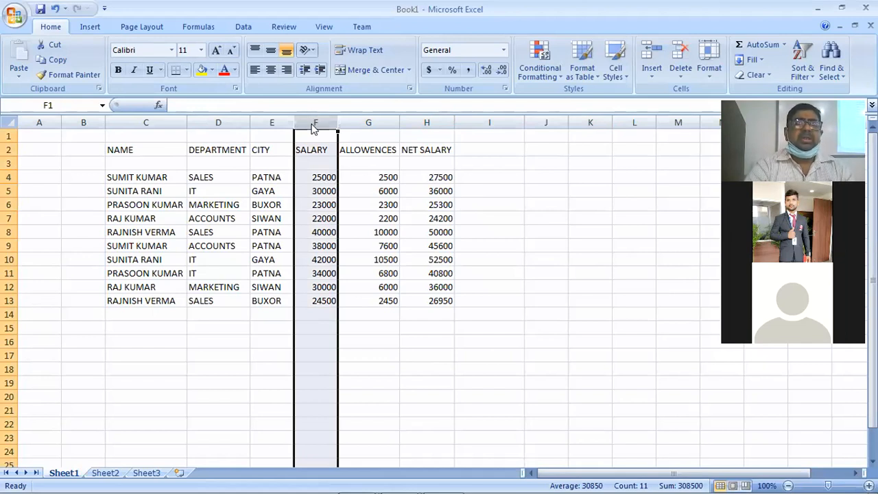
{"action": "right_click", "coordinate": [314, 125]}
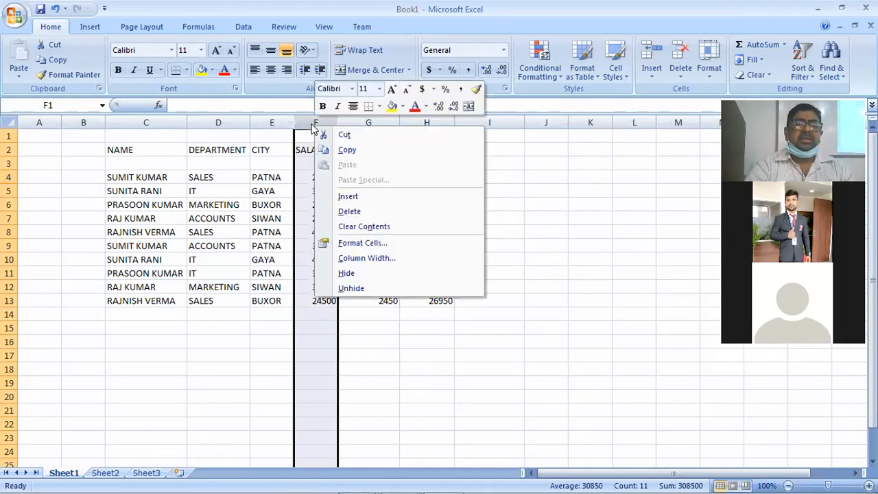
{"action": "left_click", "coordinate": [337, 214]}
{"action": "left_click", "coordinate": [603, 245]}
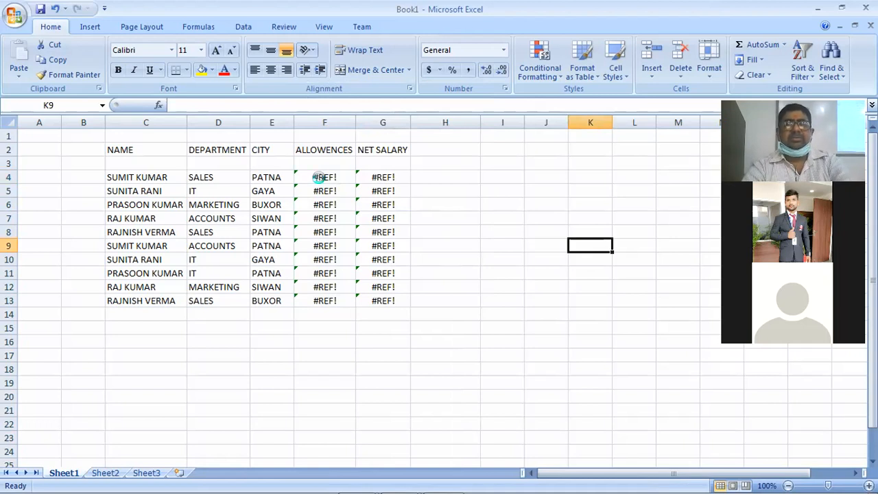
{"action": "key", "text": "ctrl+z"}
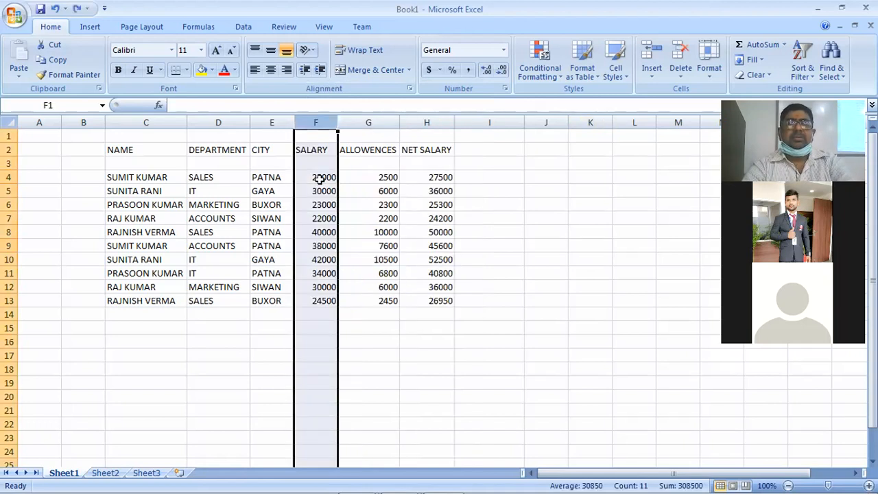
Insert the IFERROR function in front of the nested IF in the G4 allowance formula.
{"action": "left_click", "coordinate": [372, 177]}
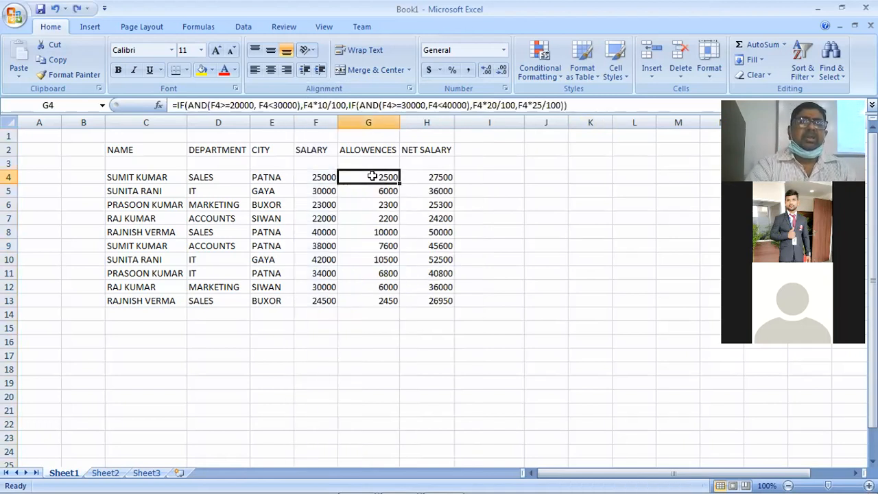
{"action": "left_click", "coordinate": [175, 105]}
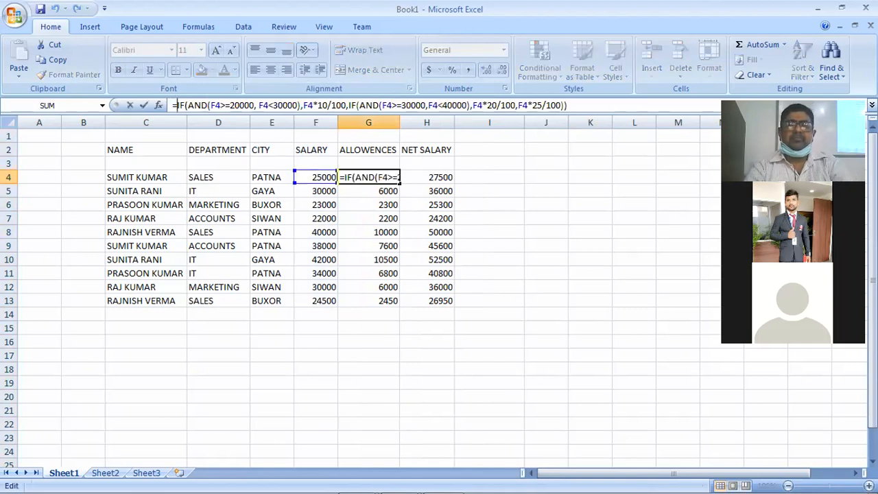
{"action": "type", "text": "I"}
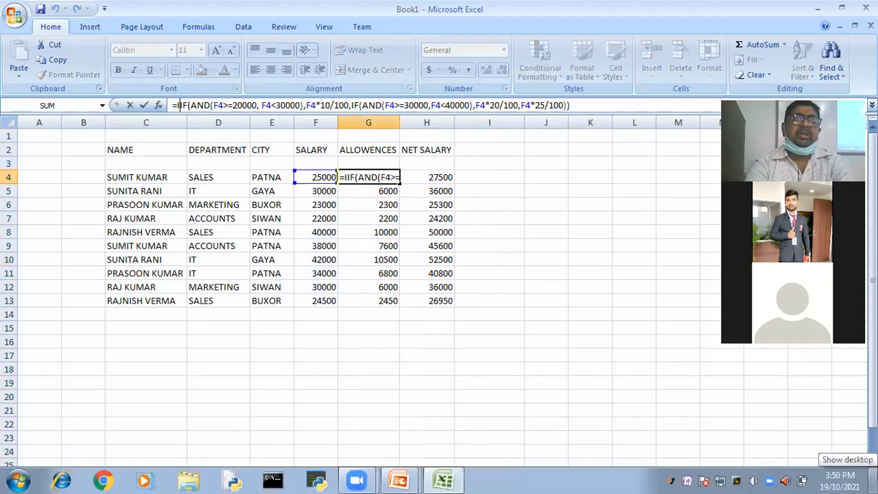
{"action": "type", "text": "FE"}
{"action": "key", "text": "Tab"}
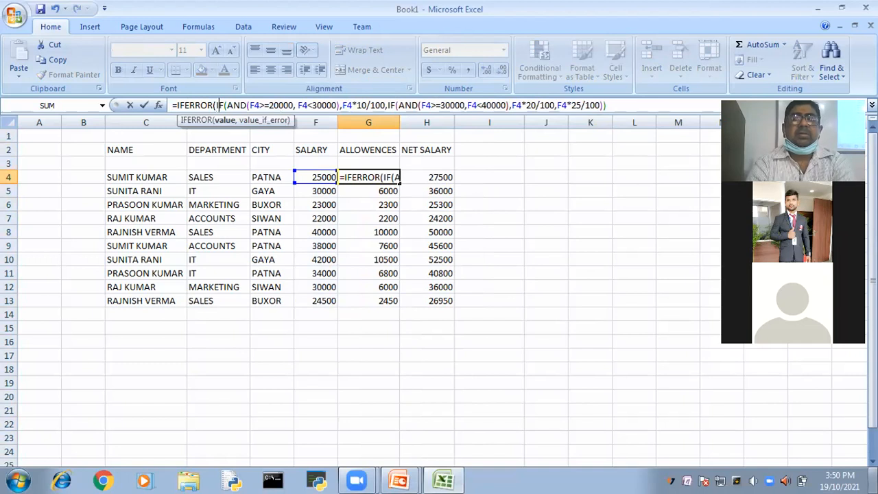
Add a comma after the nested IF's closing parentheses in G4 to begin IFERROR's value if error argument.
{"action": "left_click", "coordinate": [294, 105]}
{"action": "left_click", "coordinate": [395, 105]}
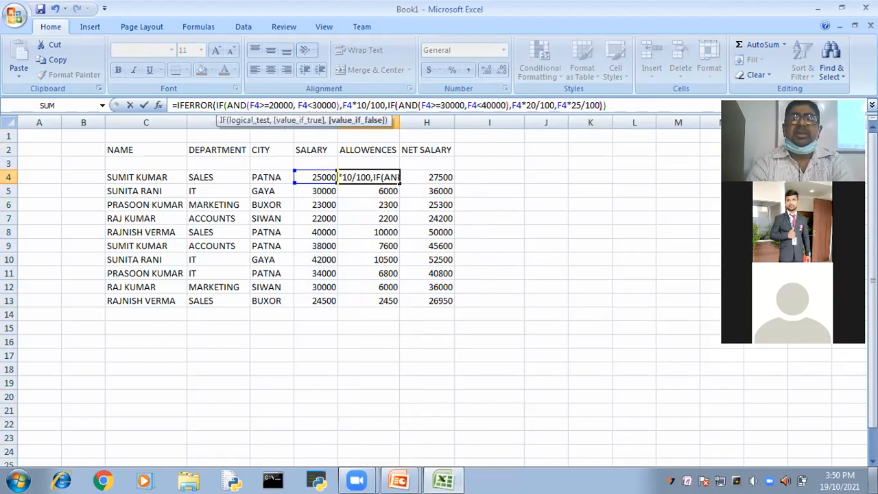
{"action": "left_click", "coordinate": [507, 106]}
{"action": "left_click", "coordinate": [584, 105]}
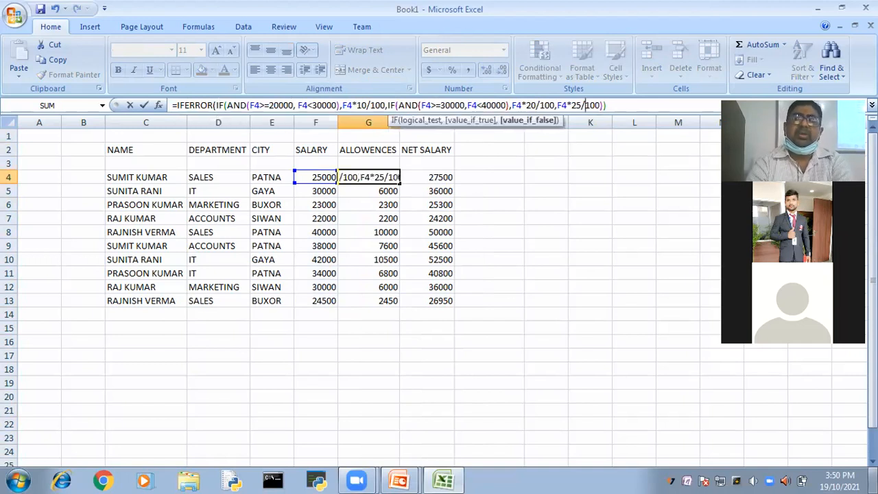
{"action": "left_click", "coordinate": [604, 105]}
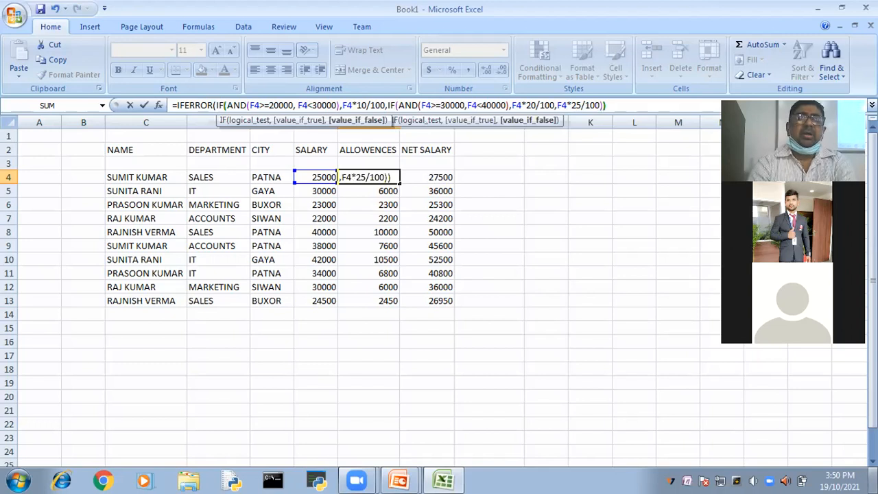
{"action": "key", "text": "Right"}
{"action": "type", "text": ")"}
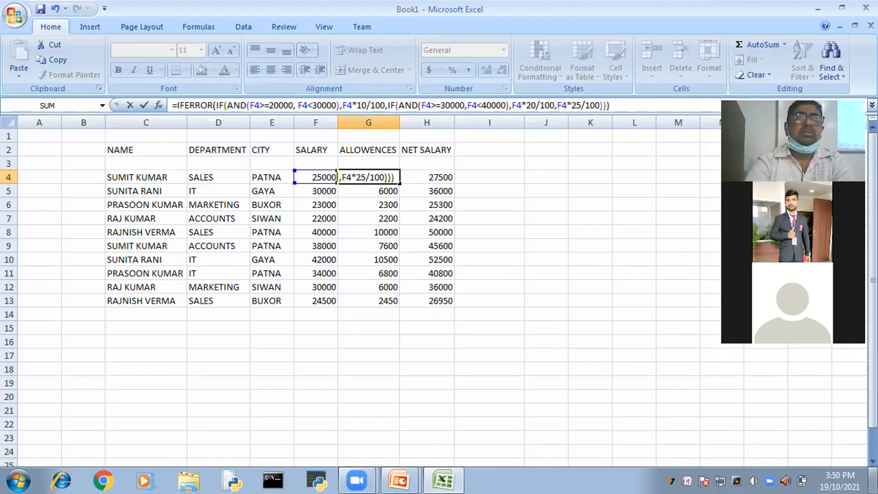
{"action": "key", "text": "BackSpace"}
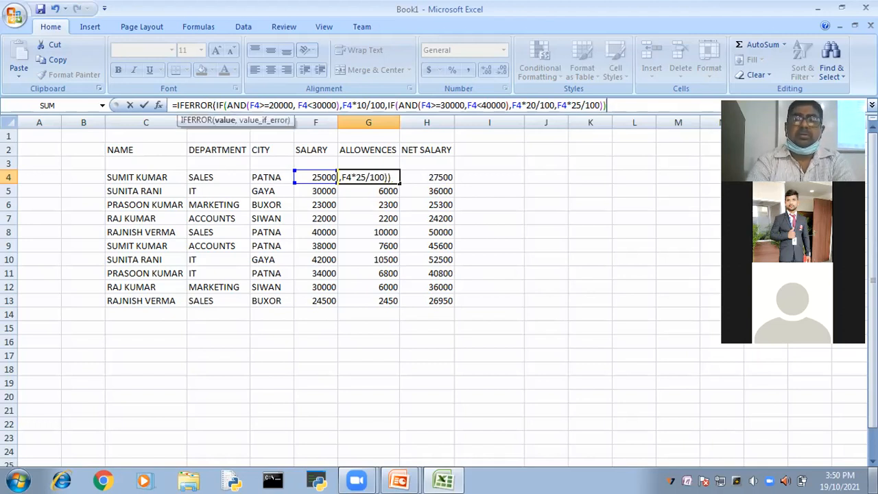
{"action": "type", "text": ","}
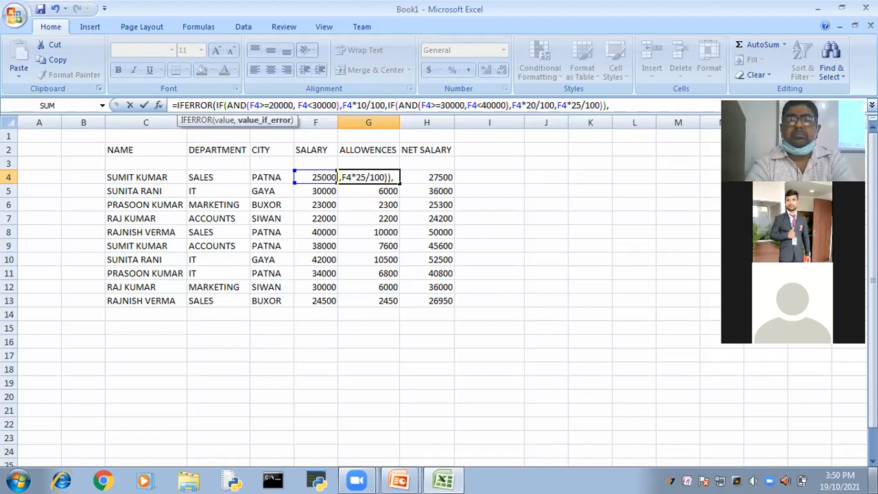
Set IFERROR's value if error to "OH..SOME ERROR OCCURRED", close the function and enter the G4 formula.
{"action": "type", "text": "OO"}
{"action": "key", "text": "BackSpace"}
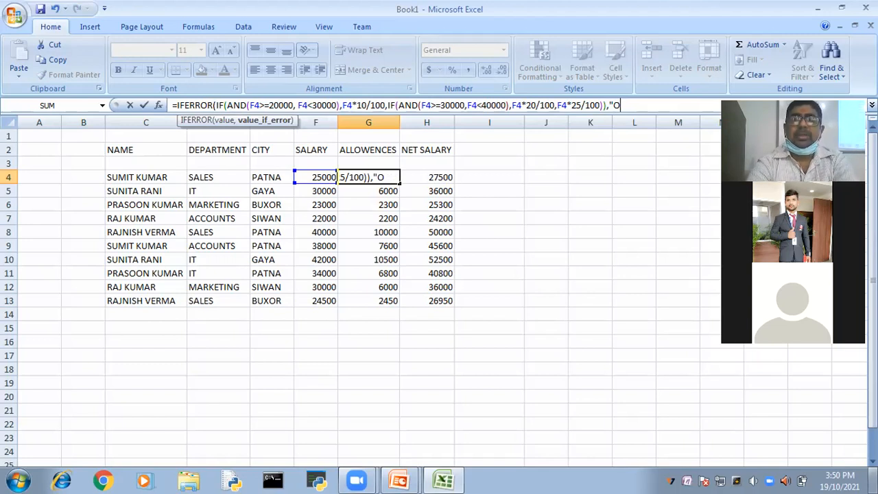
{"action": "key", "text": "BackSpace"}
{"action": "type", "text": "OH..SOME ERROR"}
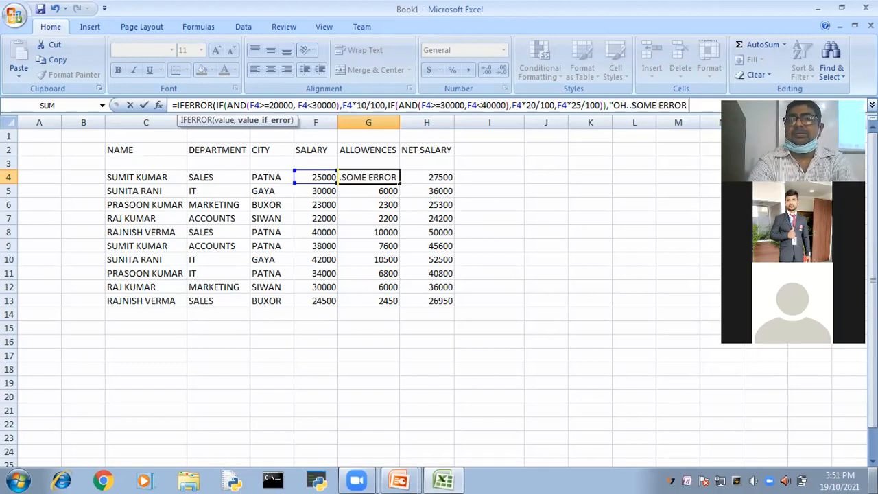
{"action": "type", "text": " OCCU"}
{"action": "type", "text": "RRED"}
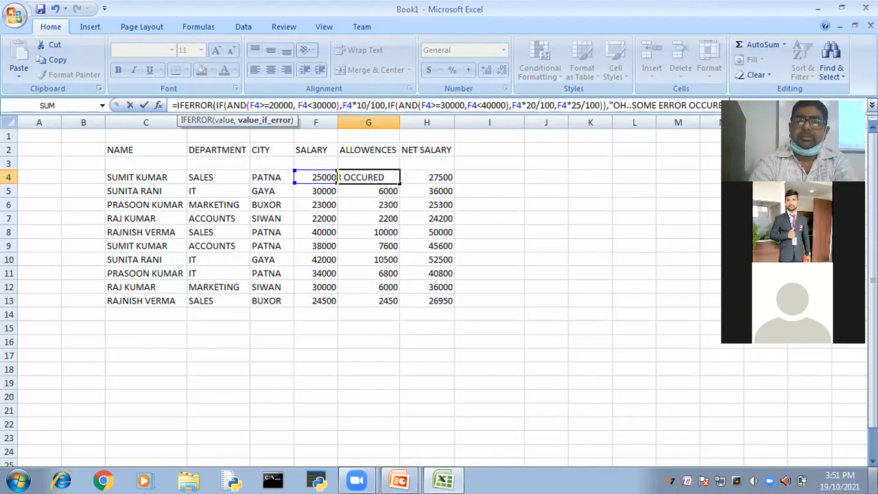
{"action": "type", "text": "\")"}
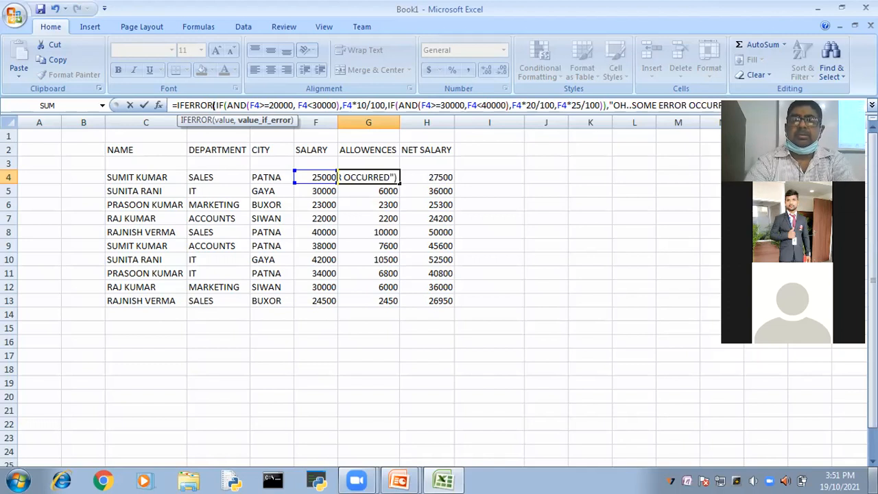
{"action": "key", "text": "Return"}
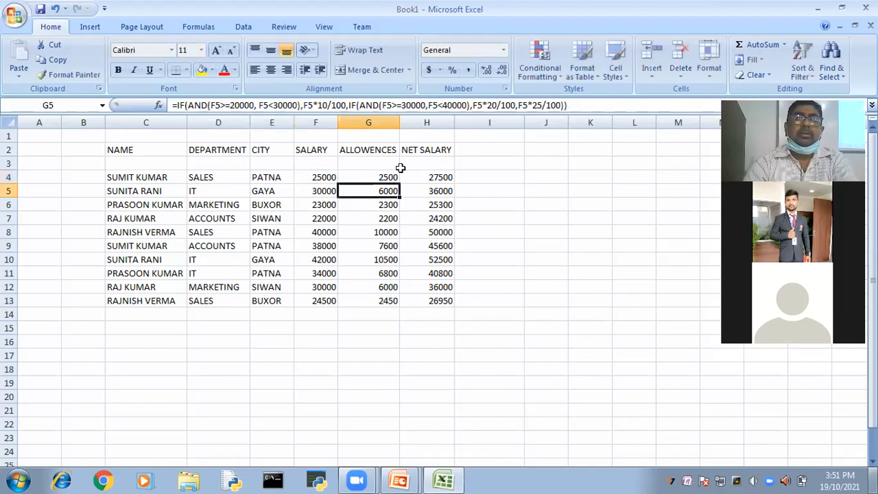
Fill the IFERROR allowance formula from G4 down through G13.
{"action": "left_click", "coordinate": [397, 181]}
{"action": "left_click_drag", "start_coordinate": [399, 184], "coordinate": [499, 350]}
{"action": "left_click", "coordinate": [499, 350]}
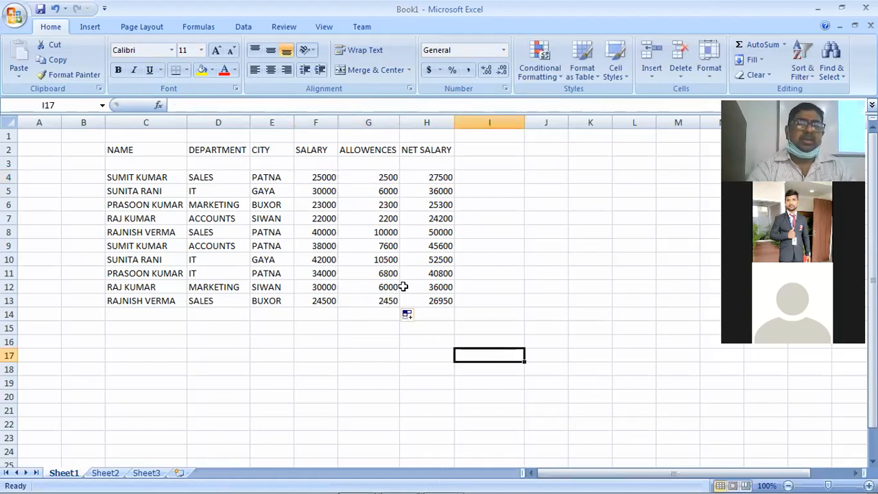
Delete the SALARY column F to test the IFERROR formulas, and autofit the ALLOWENCES column to its contents.
{"action": "right_click", "coordinate": [318, 122]}
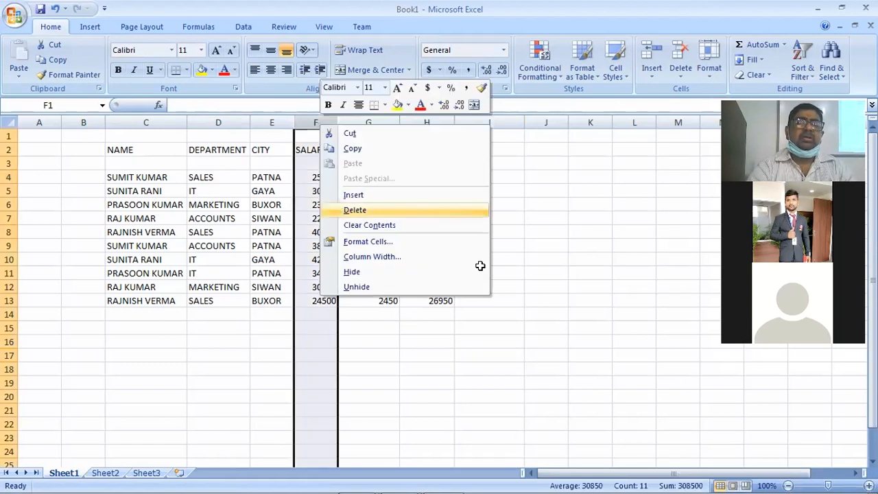
{"action": "left_click", "coordinate": [354, 210]}
{"action": "left_click", "coordinate": [504, 273]}
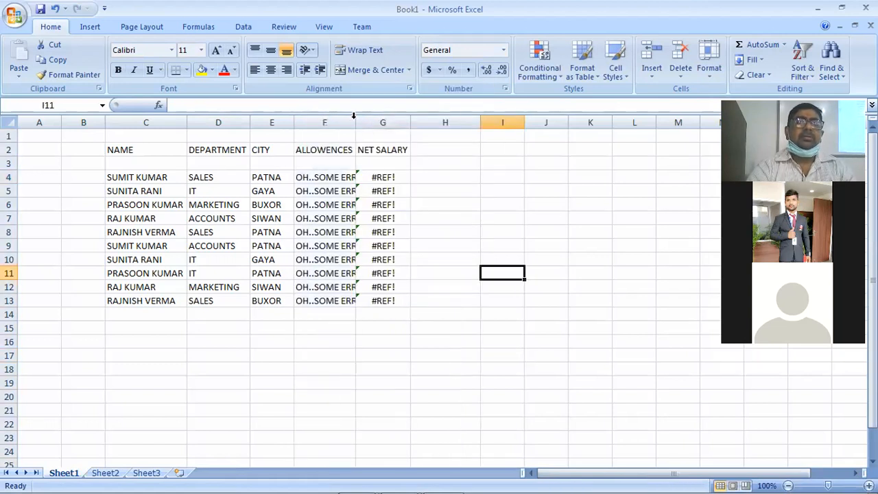
{"action": "double_click", "coordinate": [355, 117]}
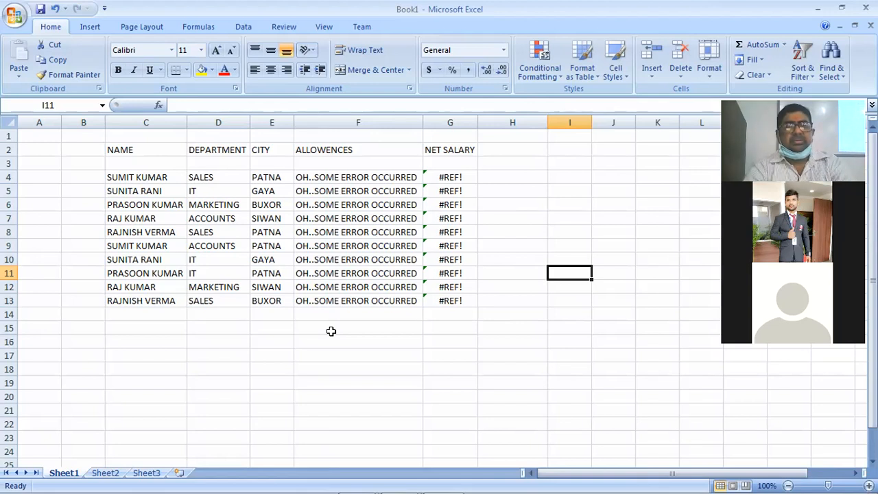
Undo the ALLOWENCES column width change and the SALARY column deletion.
{"action": "key", "text": "ctrl+z"}
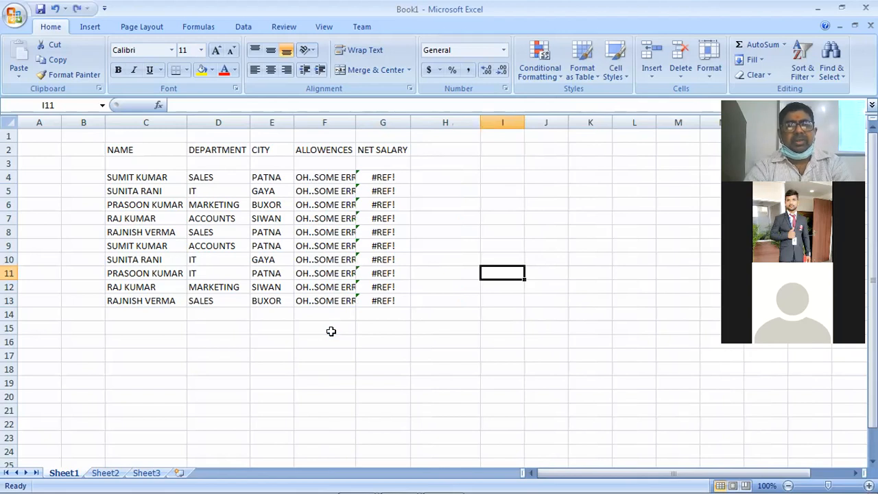
{"action": "key", "text": "ctrl+z"}
{"action": "left_click", "coordinate": [472, 370]}
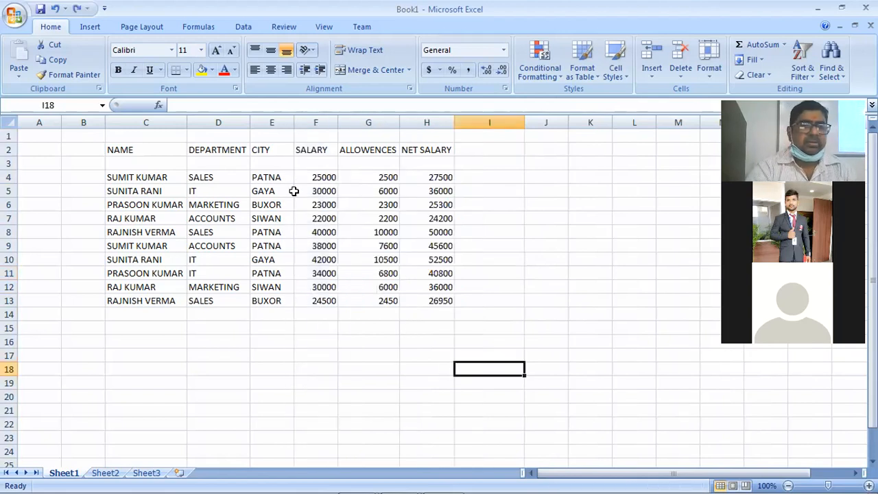
Switch to the PowerPoint slide show and review the slides on formula errors and the LOWER, UPPER, PROPER and CHAR functions.
{"action": "key", "text": "alt+Tab"}
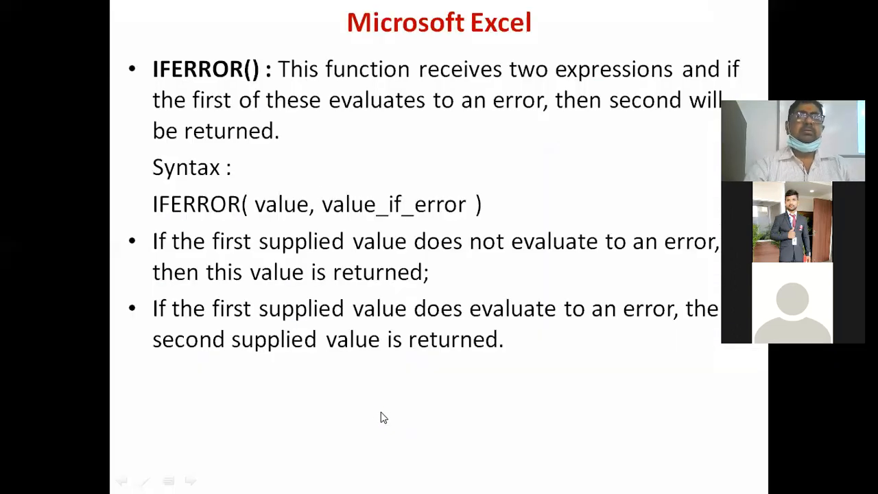
{"action": "left_click", "coordinate": [381, 412]}
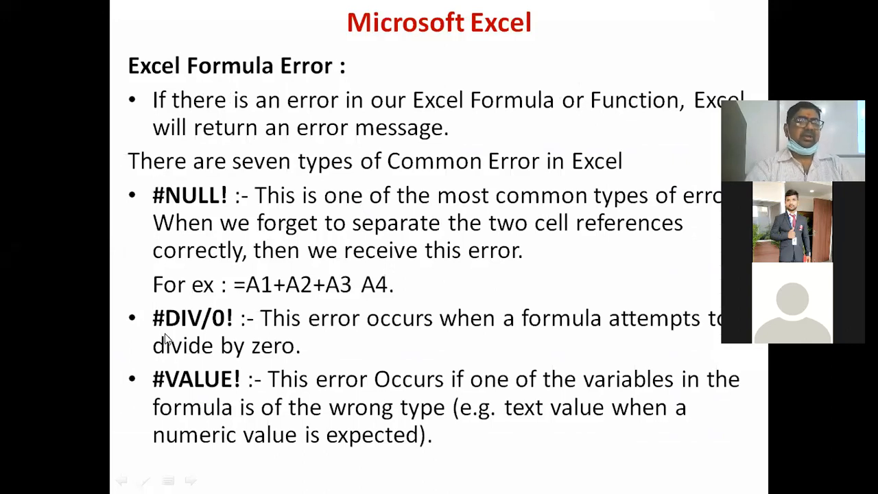
{"action": "left_click", "coordinate": [225, 345]}
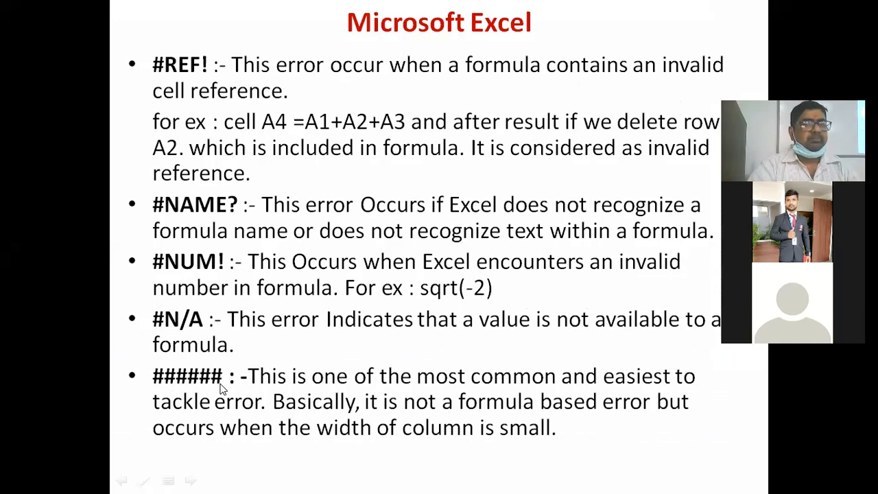
{"action": "key", "text": "Right"}
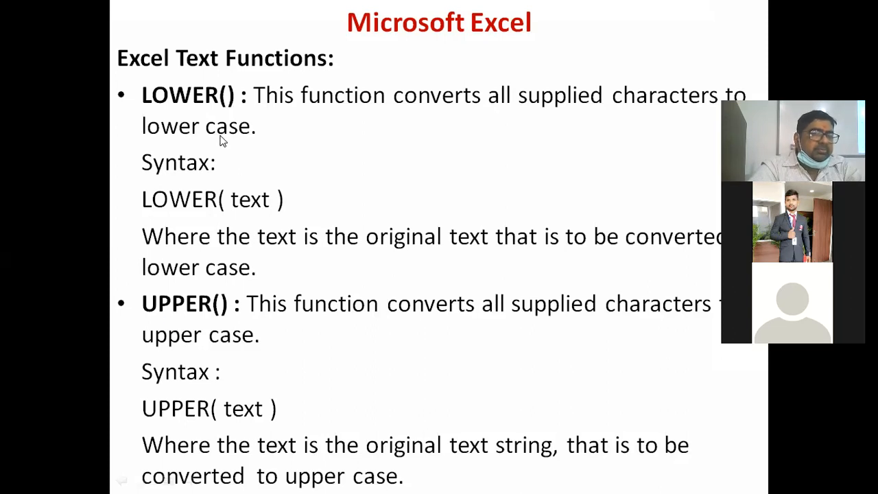
{"action": "left_click", "coordinate": [218, 60]}
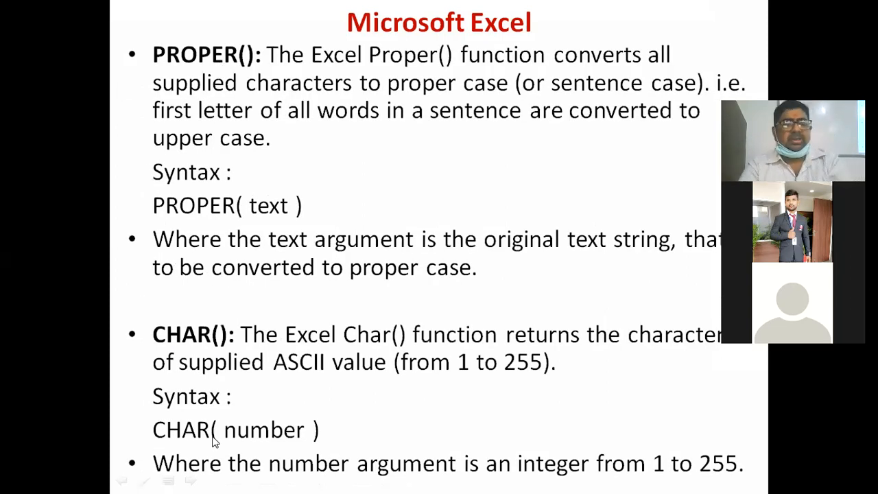
Switch back to the Excel workbook and insert a blank column before the DEPARTMENT column.
{"action": "key", "text": "alt+Tab"}
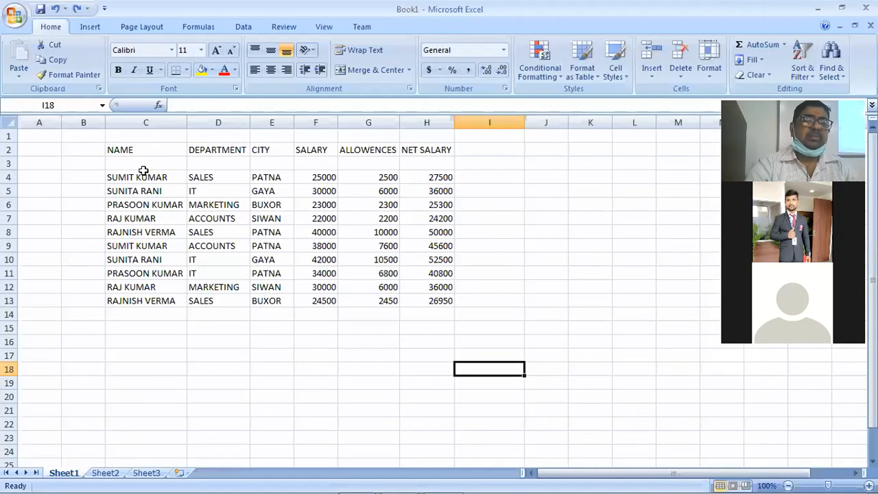
{"action": "left_click", "coordinate": [216, 123]}
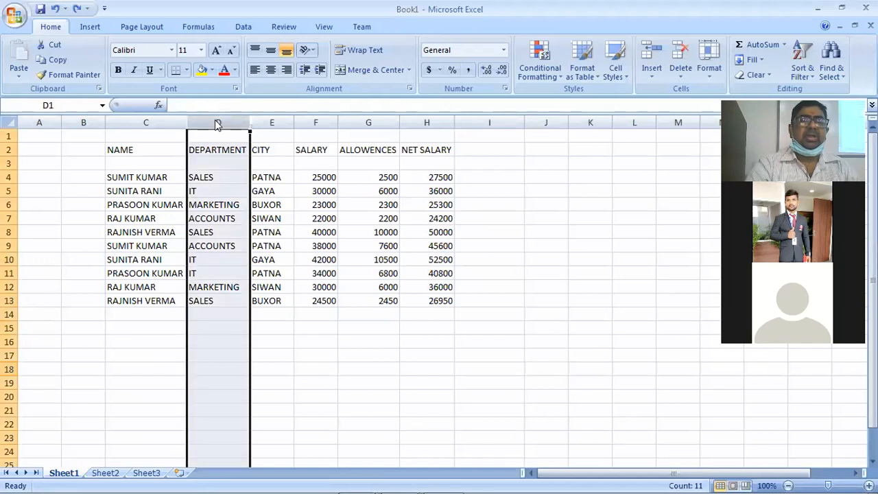
{"action": "right_click", "coordinate": [217, 124]}
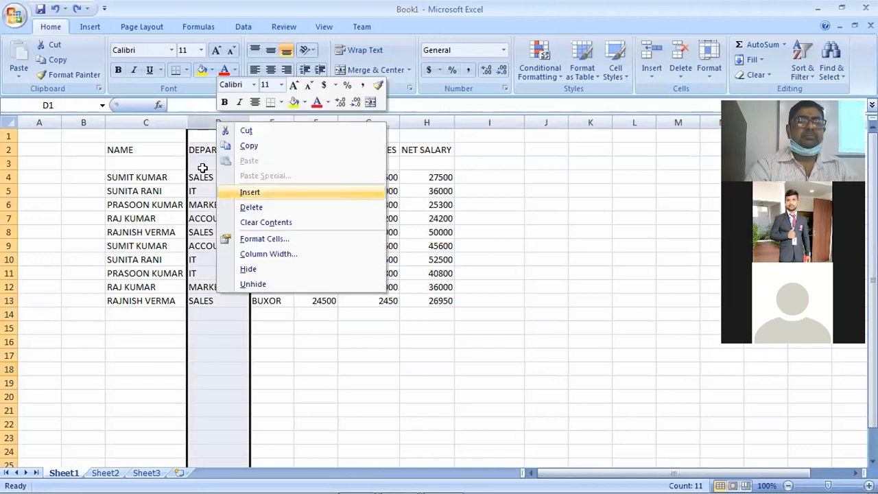
{"action": "key", "text": "Return"}
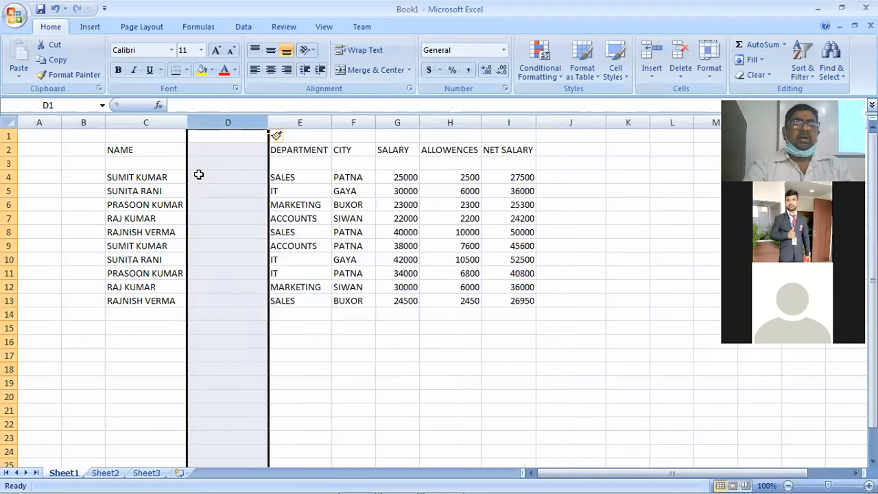
Enter =LOWER(C4) in D4 to convert the first employee's name to lowercase.
{"action": "left_click", "coordinate": [198, 175]}
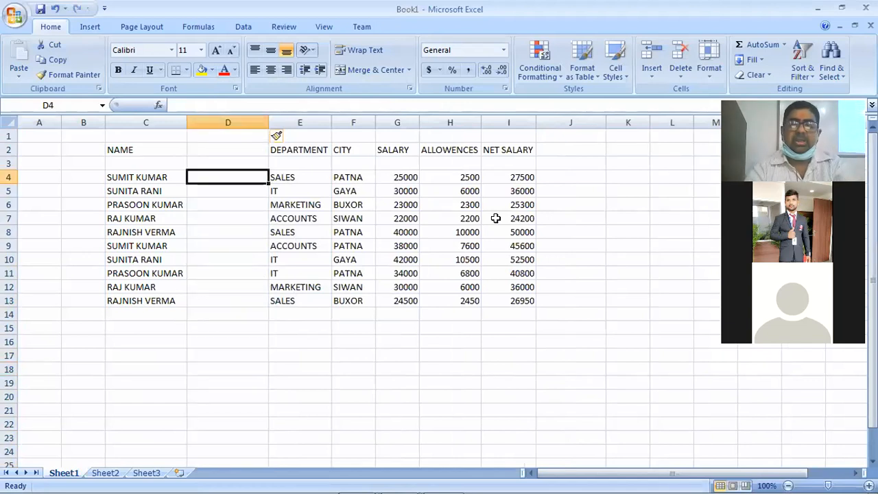
{"action": "type", "text": "="}
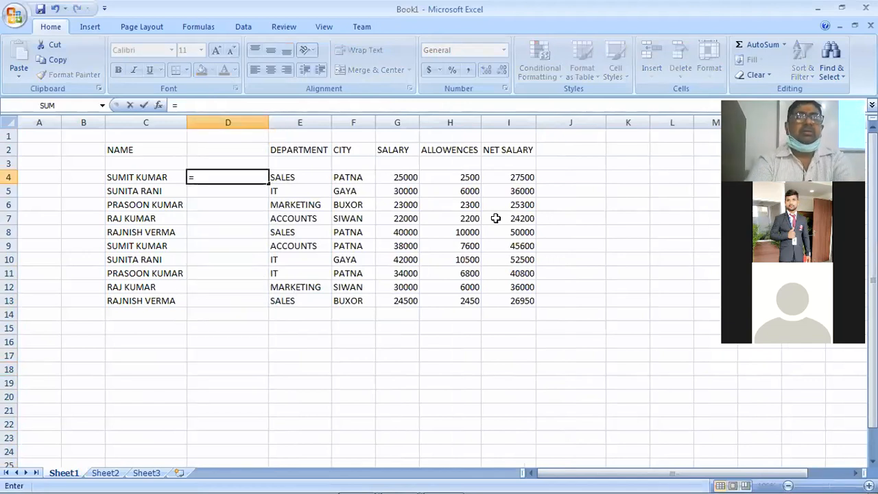
{"action": "type", "text": "LO"}
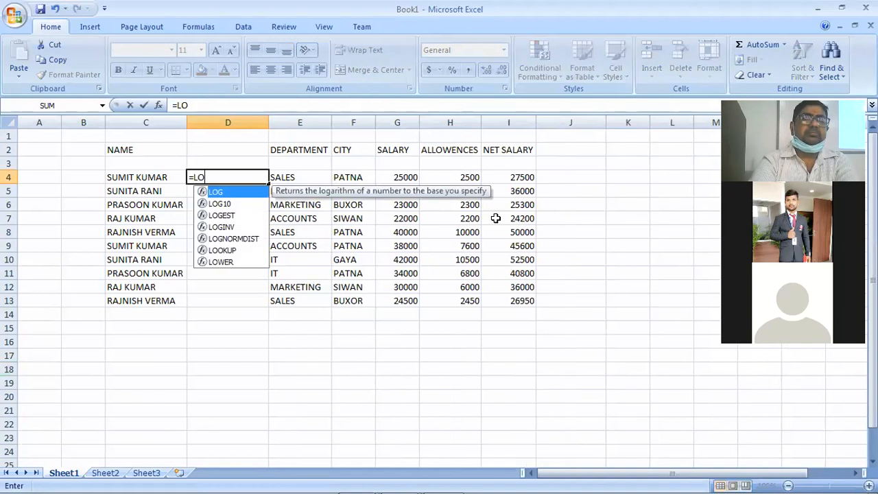
{"action": "type", "text": "W"}
{"action": "key", "text": "Tab"}
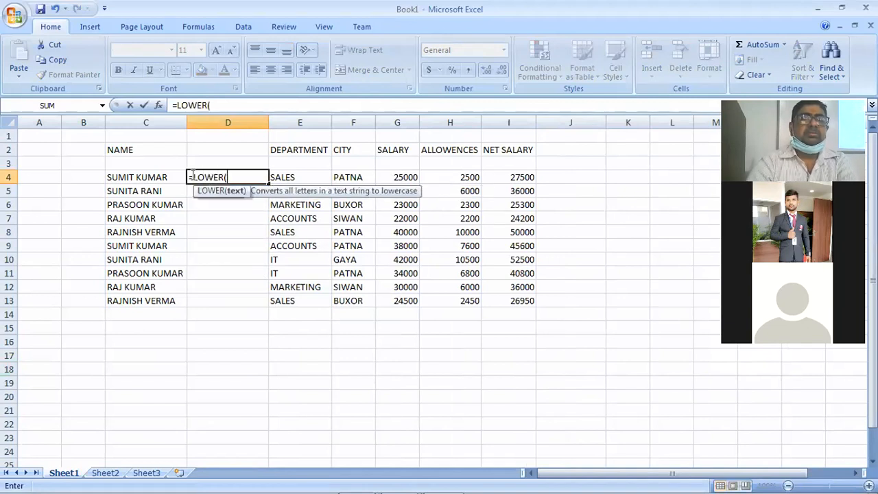
{"action": "left_click", "coordinate": [147, 177]}
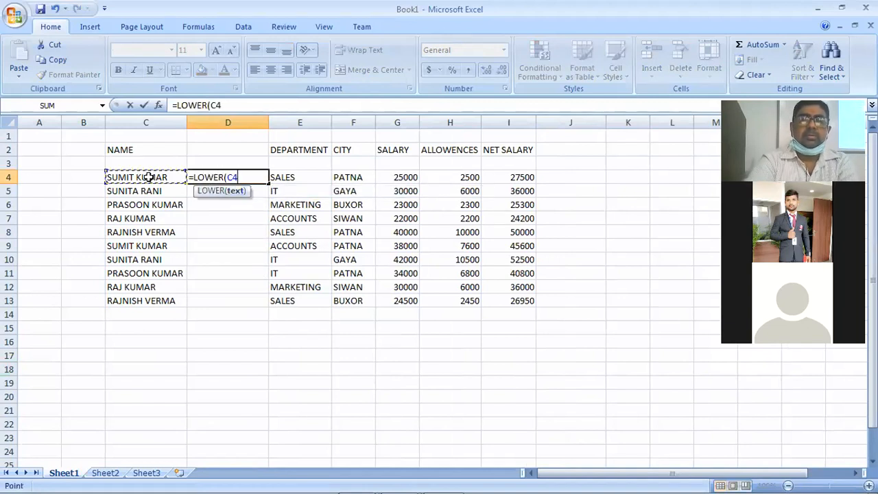
{"action": "type", "text": ")"}
{"action": "key", "text": "Return"}
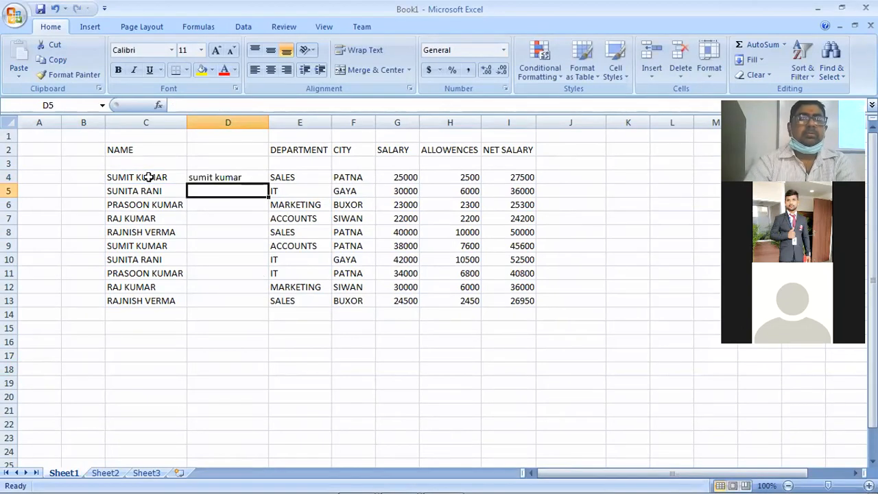
Fill the LOWER formula from D4 down through D13.
{"action": "left_click", "coordinate": [267, 180]}
{"action": "left_click_drag", "start_coordinate": [260, 298], "coordinate": [260, 303]}
{"action": "left_click", "coordinate": [333, 343]}
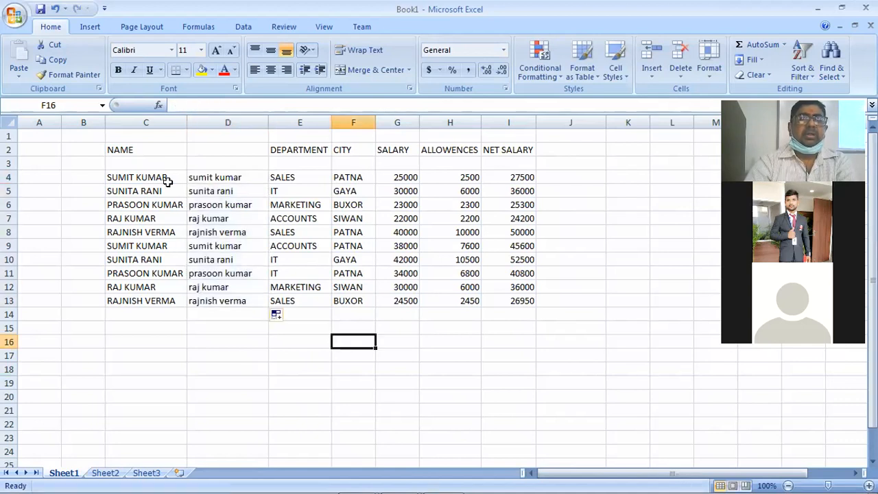
{"action": "left_click", "coordinate": [141, 150]}
{"action": "key", "text": "Escape"}
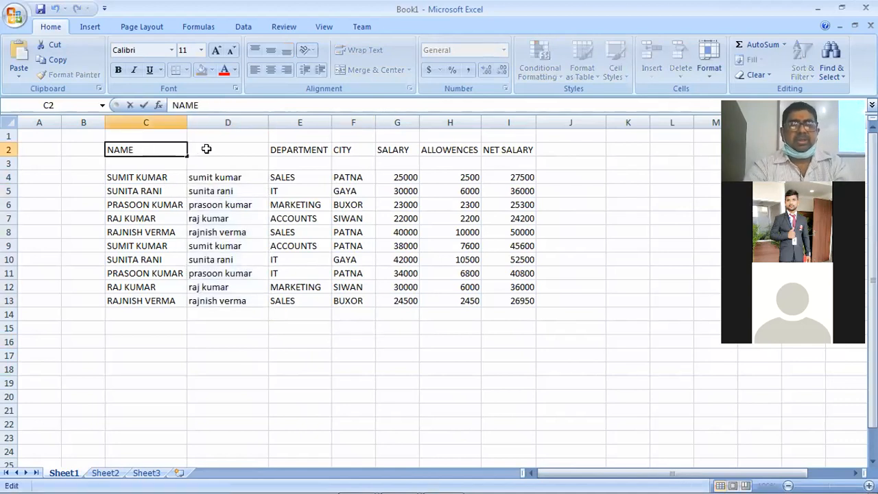
{"action": "left_click", "coordinate": [206, 148]}
{"action": "key", "text": "ctrl+v"}
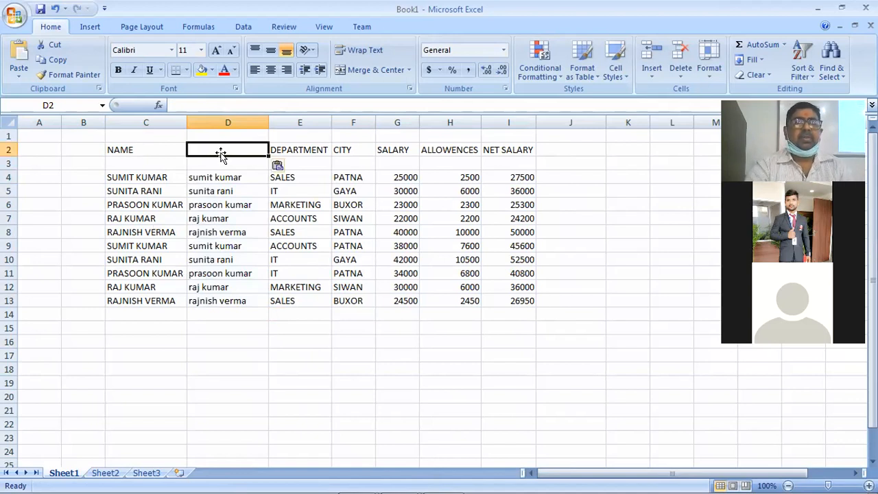
Copy the NAME header from C2 into D2 above the lowercase names.
{"action": "left_click", "coordinate": [143, 150]}
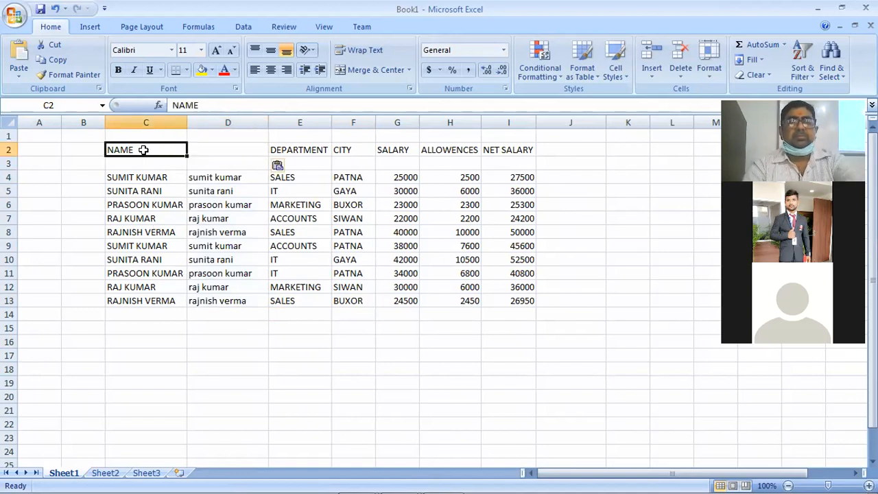
{"action": "key", "text": "ctrl+c"}
{"action": "left_click", "coordinate": [202, 148]}
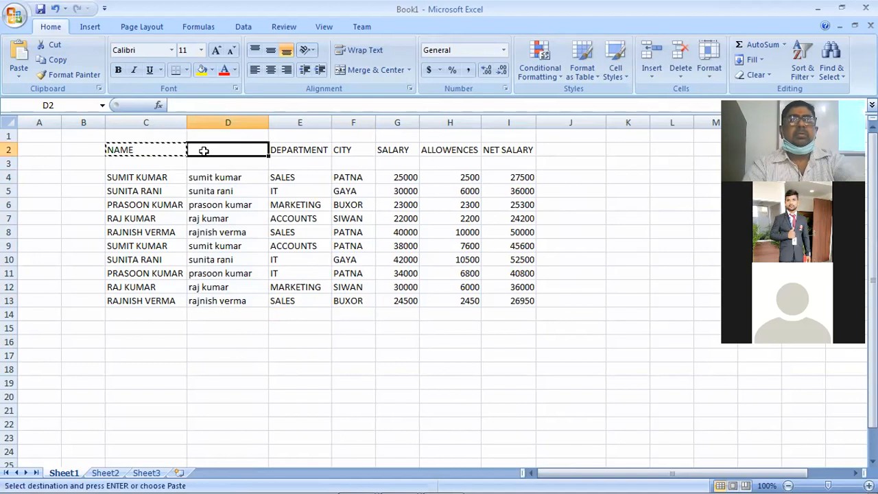
{"action": "key", "text": "ctrl+v"}
{"action": "left_click", "coordinate": [210, 378]}
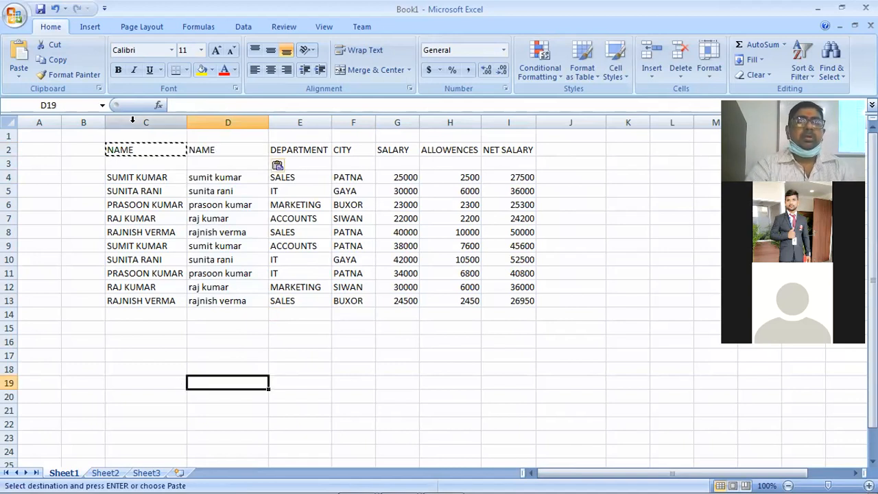
Hide the original uppercase NAME column C and check the LOWER formula in D4.
{"action": "right_click", "coordinate": [136, 126]}
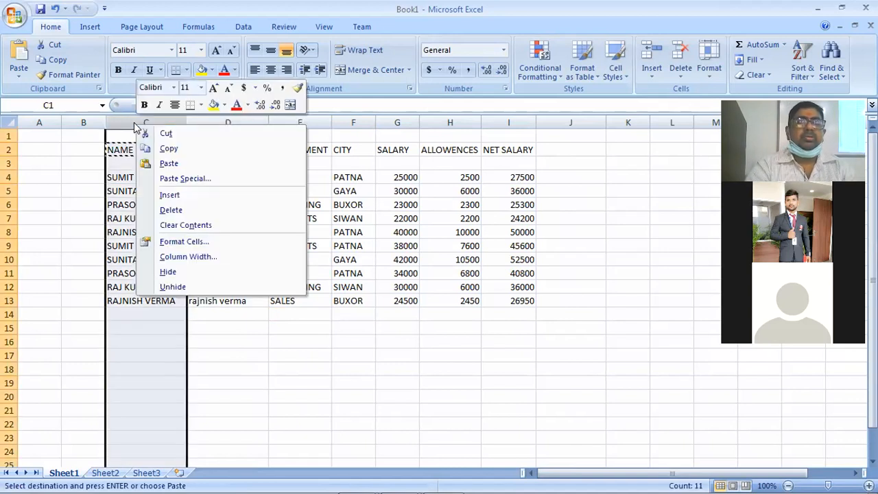
{"action": "left_click", "coordinate": [168, 272]}
{"action": "left_click", "coordinate": [244, 353]}
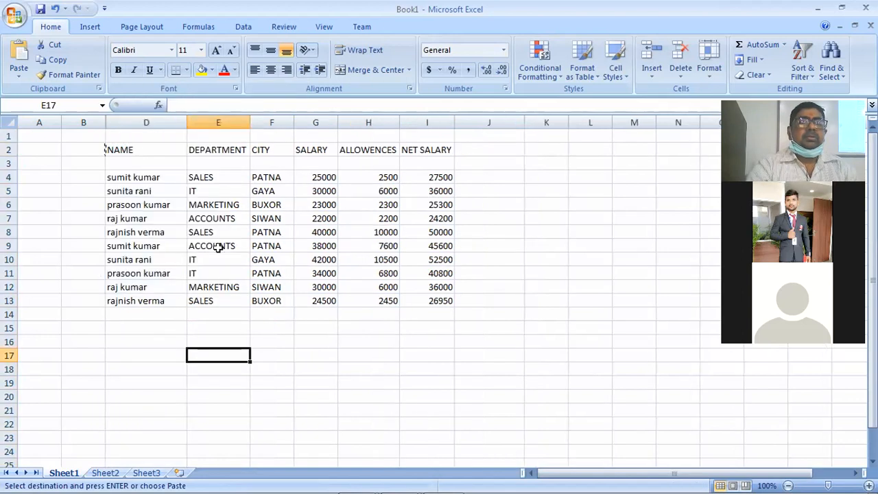
{"action": "left_click", "coordinate": [140, 174]}
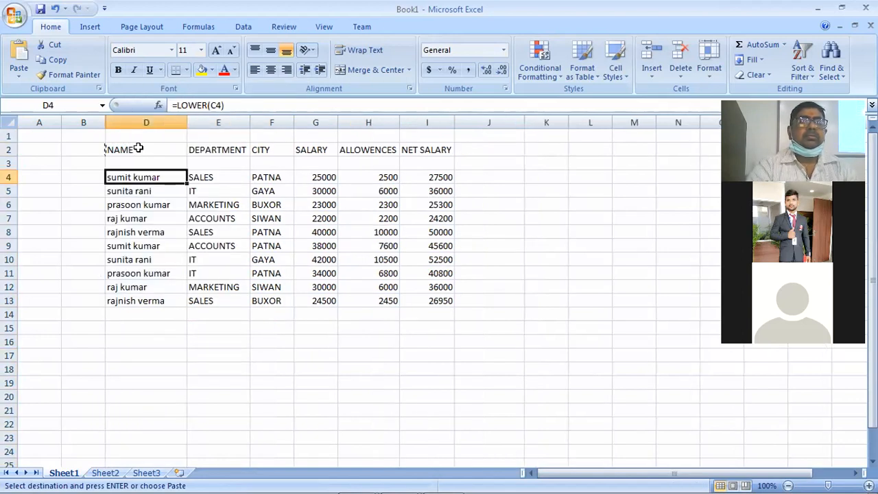
{"action": "left_click", "coordinate": [139, 146]}
{"action": "left_click", "coordinate": [508, 278]}
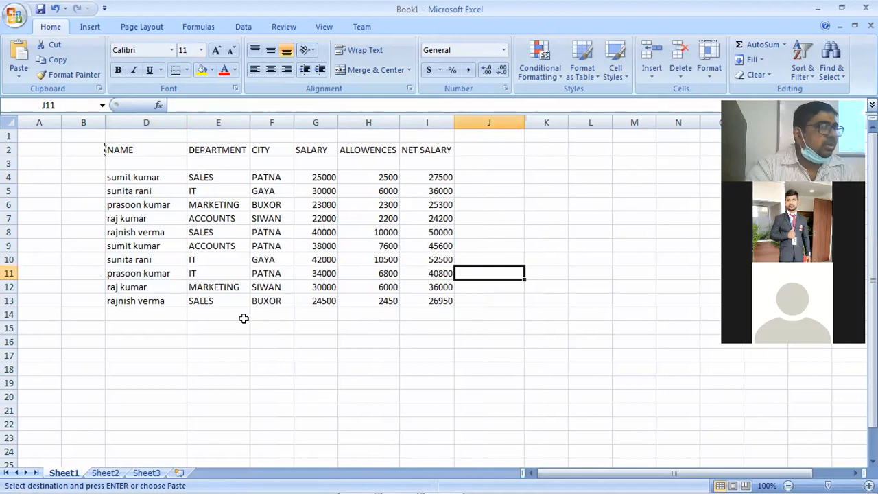
Format the header cells D2:I2, from NAME to NET SALARY, in bold with red font color.
{"action": "left_click", "coordinate": [133, 150]}
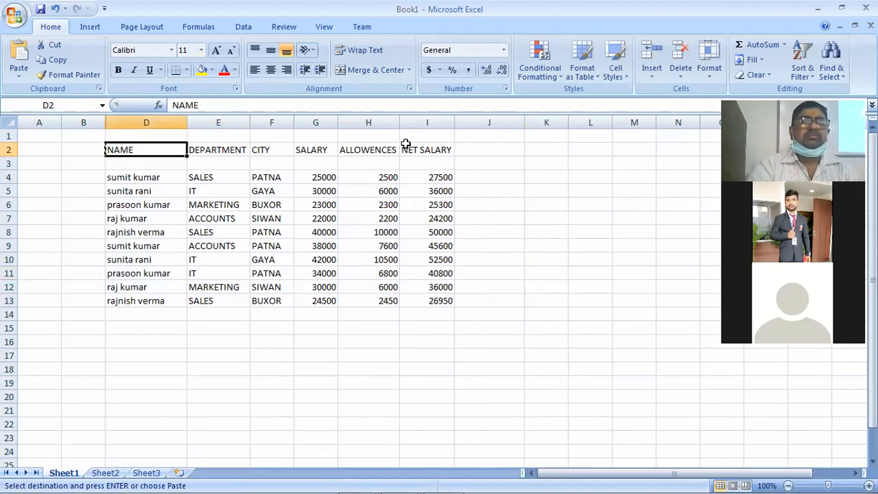
{"action": "left_click", "coordinate": [406, 143], "text": "shift"}
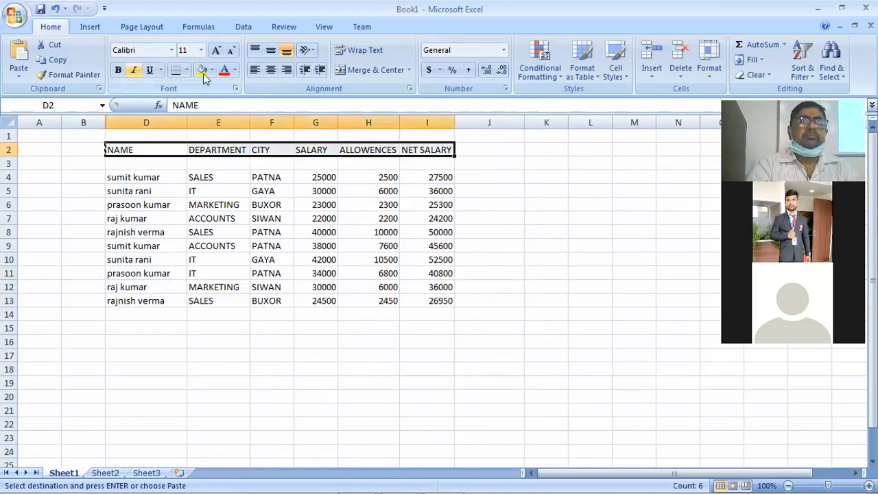
{"action": "key", "text": "ctrl+b"}
{"action": "left_click", "coordinate": [224, 69]}
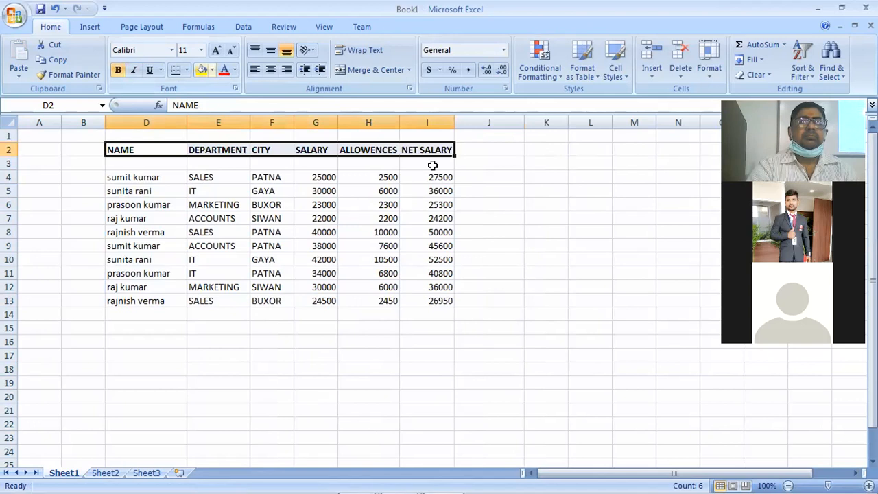
{"action": "left_click", "coordinate": [575, 261]}
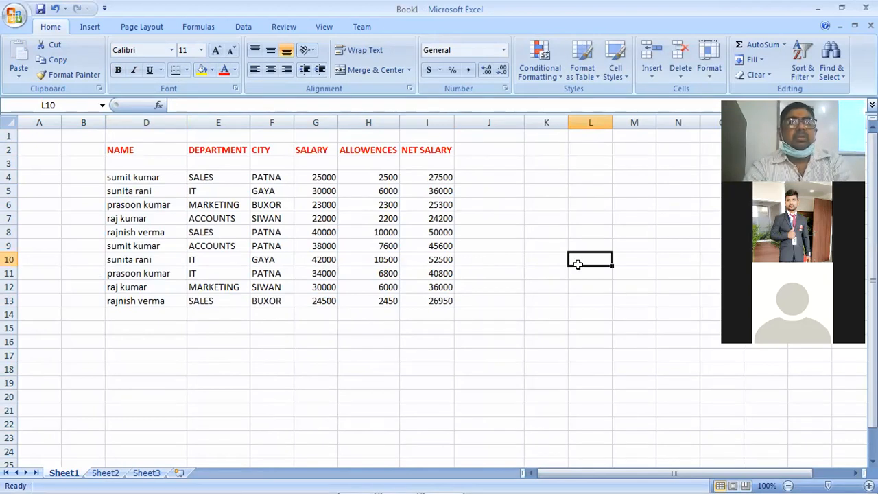
Undo the header formatting and the hiding of column C, and compare the name in C4 with the formula in D4.
{"action": "key", "text": "ctrl+z"}
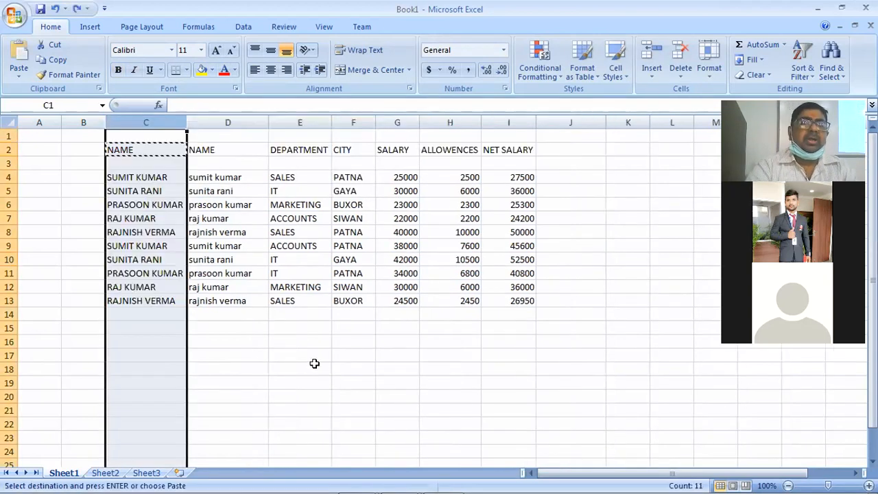
{"action": "left_click", "coordinate": [313, 364]}
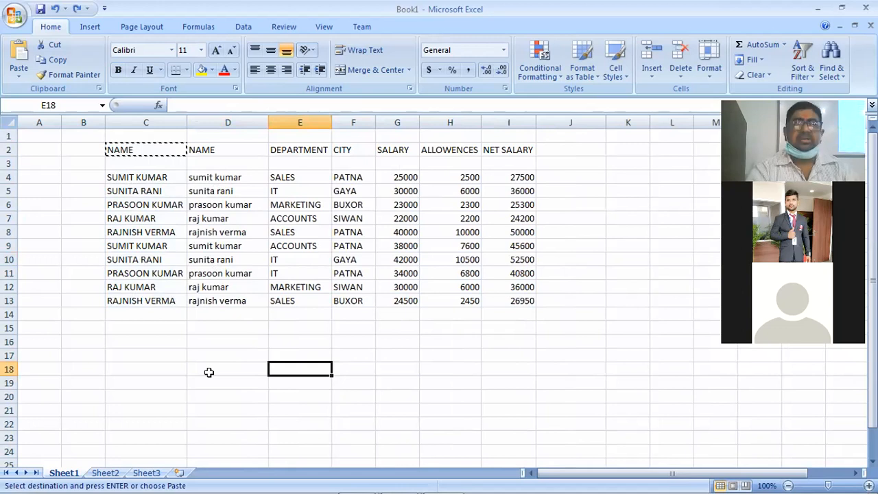
{"action": "left_click", "coordinate": [134, 175]}
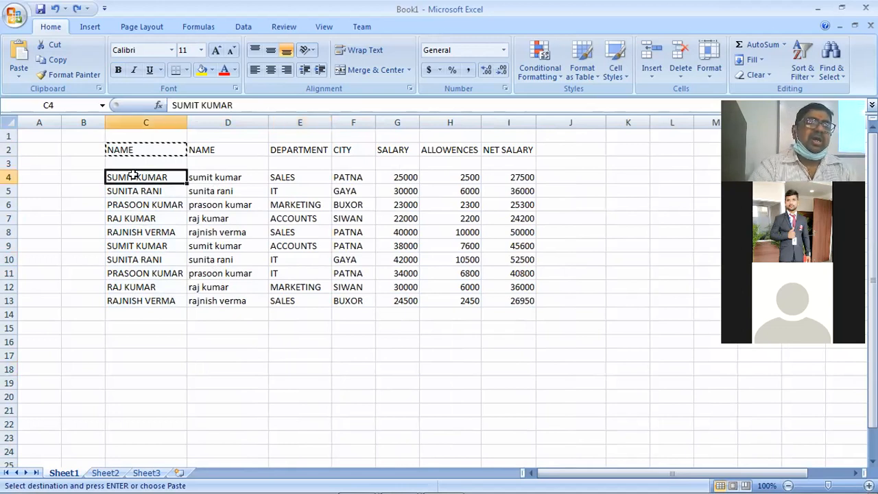
{"action": "left_click", "coordinate": [204, 175]}
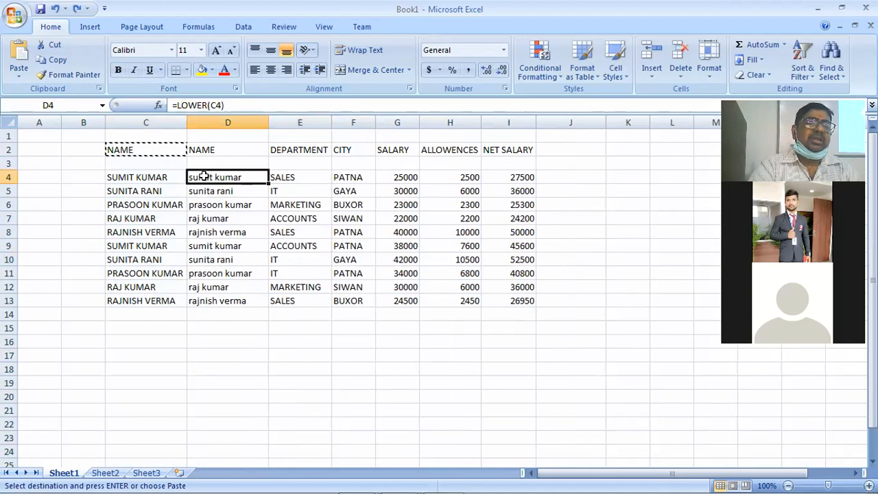
Try replacing the C4 argument of the LOWER formula in D4 with a reference to D17.
{"action": "left_click", "coordinate": [221, 104]}
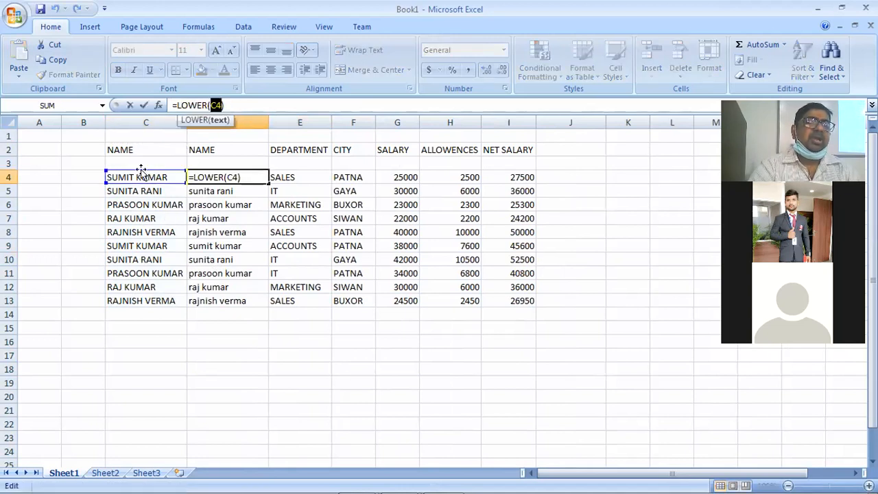
{"action": "left_click", "coordinate": [141, 122]}
{"action": "left_click", "coordinate": [141, 122]}
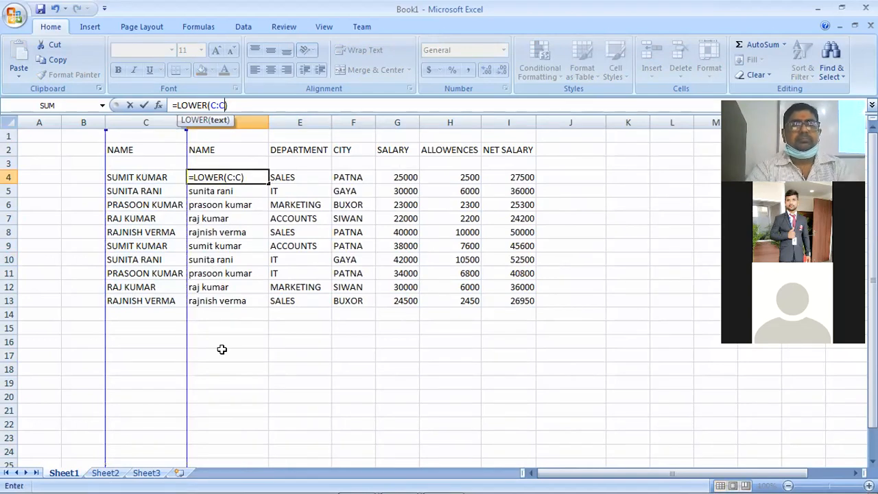
{"action": "key", "text": "BackSpace"}
{"action": "key", "text": "BackSpace"}
{"action": "key", "text": "BackSpace"}
{"action": "type", "text": "C4"}
{"action": "left_click", "coordinate": [247, 356]}
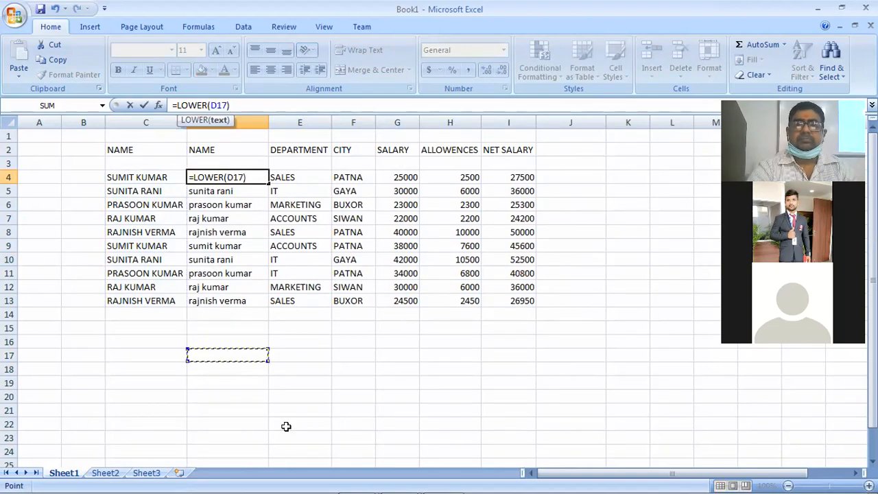
{"action": "key", "text": "Return"}
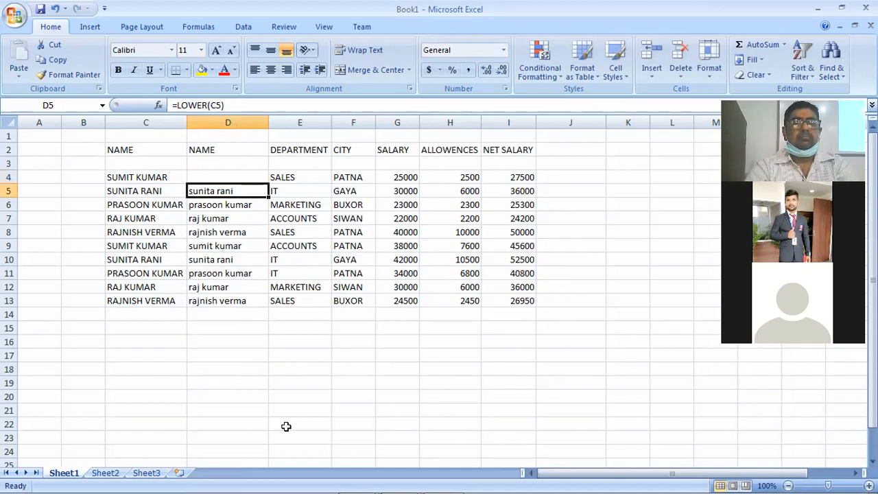
Undo the D4 formula edit and the NAME header pasted into D2.
{"action": "key", "text": "ctrl+z"}
{"action": "key", "text": "ctrl+z"}
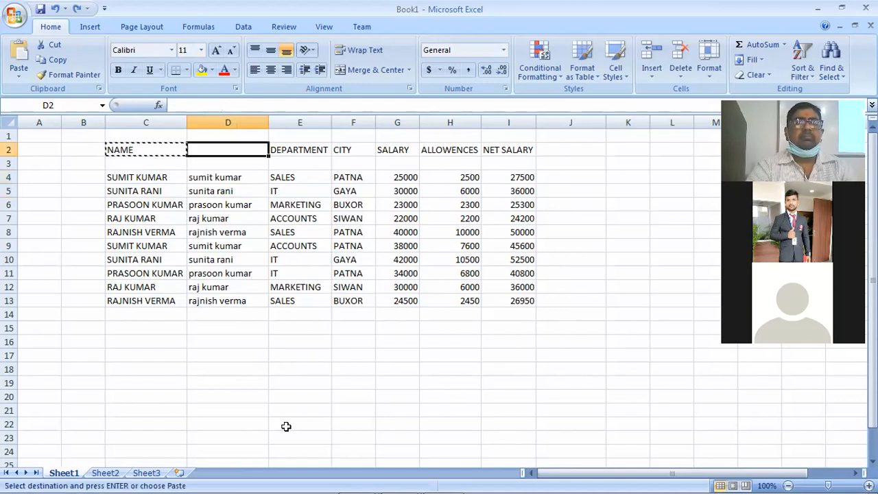
{"action": "left_click", "coordinate": [286, 426]}
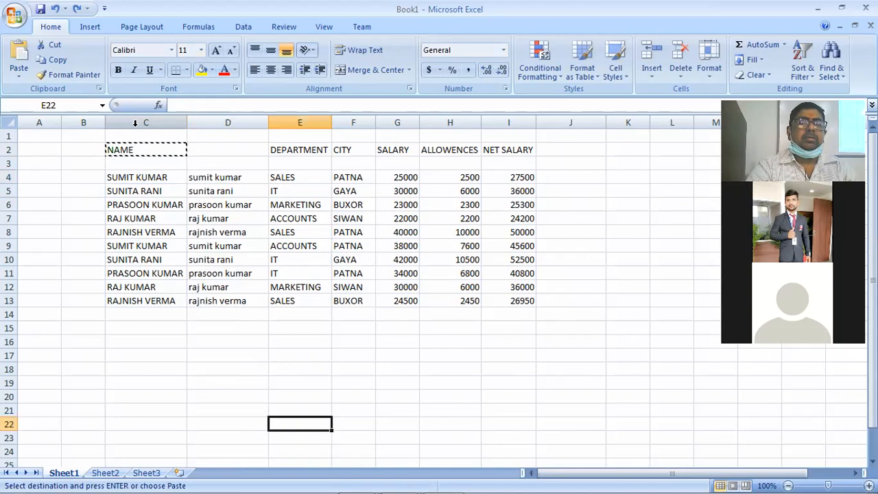
Try to delete the entire uppercase NAME column C.
{"action": "left_click", "coordinate": [135, 123]}
{"action": "right_click", "coordinate": [141, 131]}
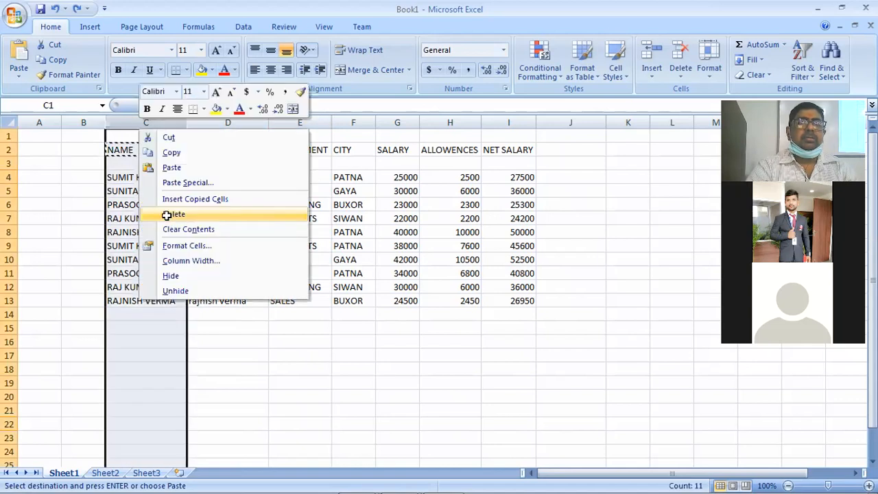
{"action": "left_click", "coordinate": [167, 215]}
{"action": "left_click", "coordinate": [316, 437]}
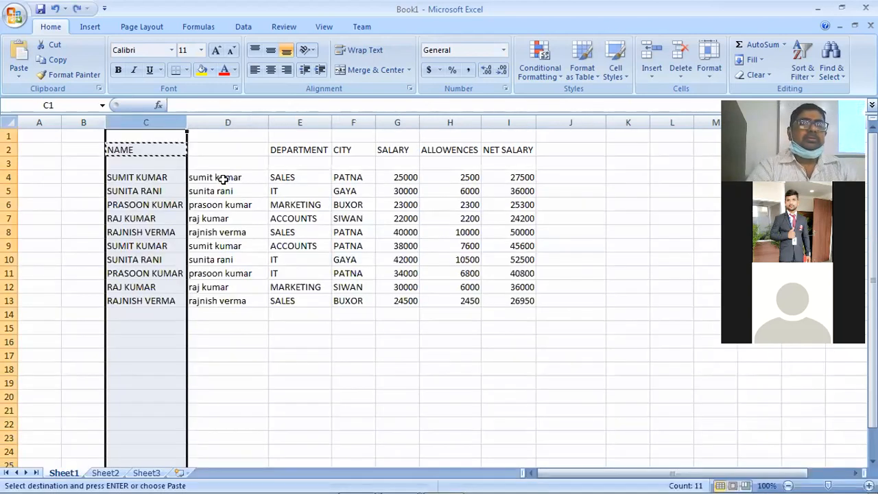
Examine the LOWER formula in D4 and its reference to the source name in C4.
{"action": "double_click", "coordinate": [223, 177]}
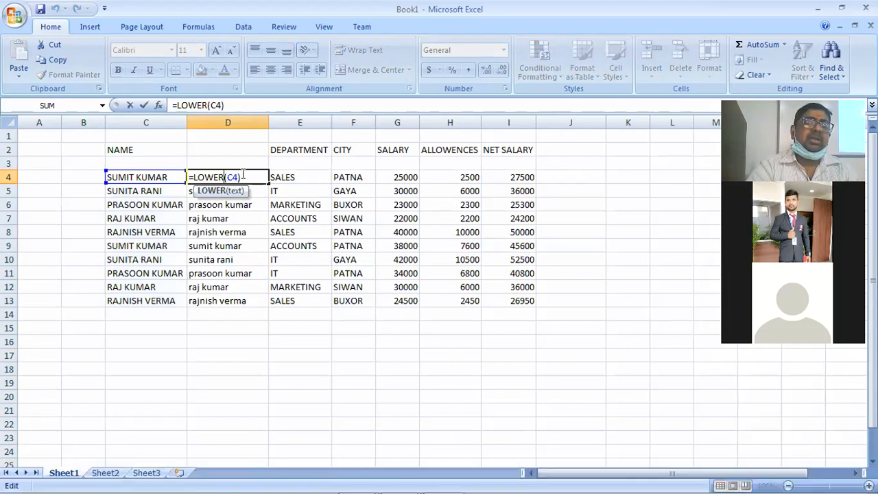
{"action": "left_click", "coordinate": [136, 176]}
{"action": "key", "text": "ctrl+c"}
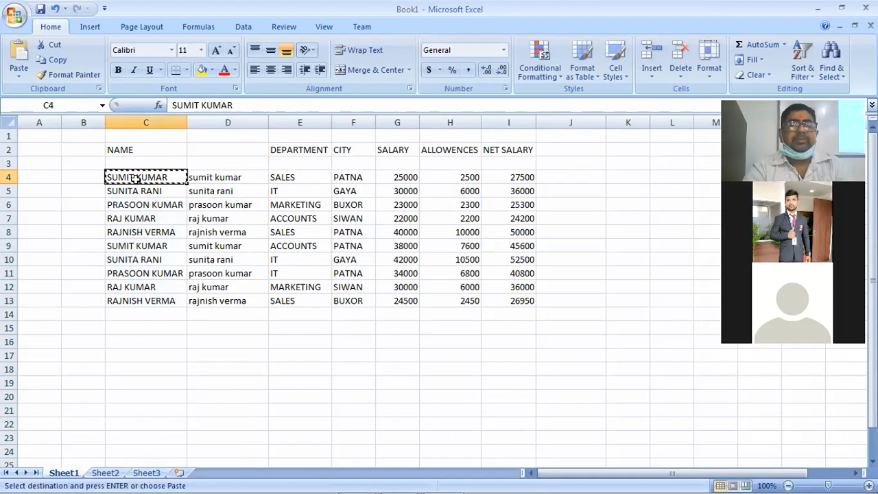
{"action": "left_click", "coordinate": [208, 176]}
{"action": "double_click", "coordinate": [223, 176]}
{"action": "double_click", "coordinate": [232, 177]}
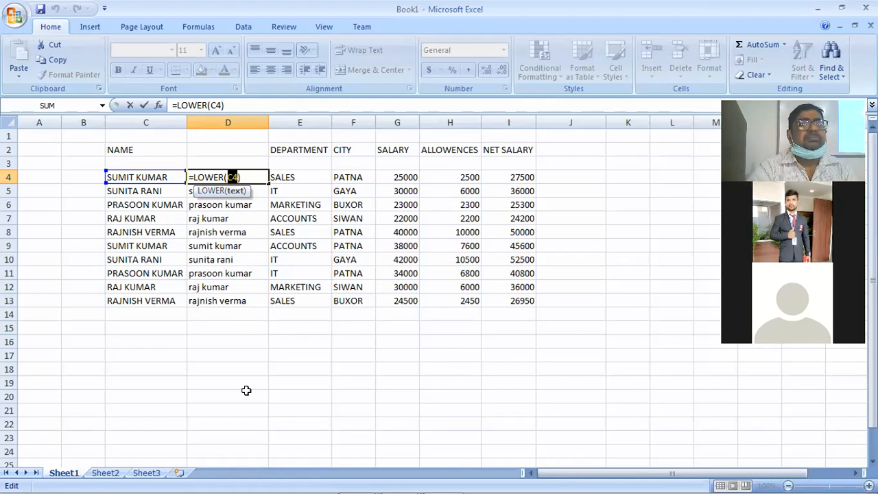
{"action": "left_click", "coordinate": [249, 169]}
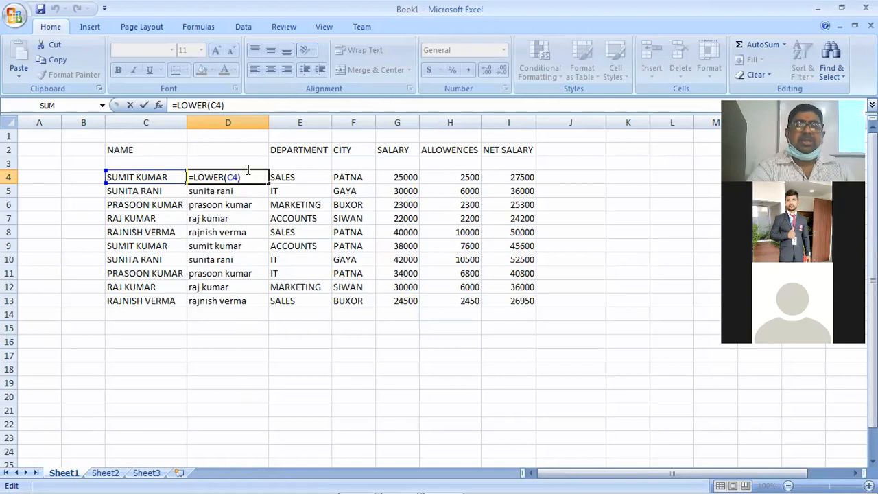
{"action": "key", "text": "Return"}
Copy the NAME header from C2 into D2 above the lowercase names.
{"action": "left_click", "coordinate": [163, 144]}
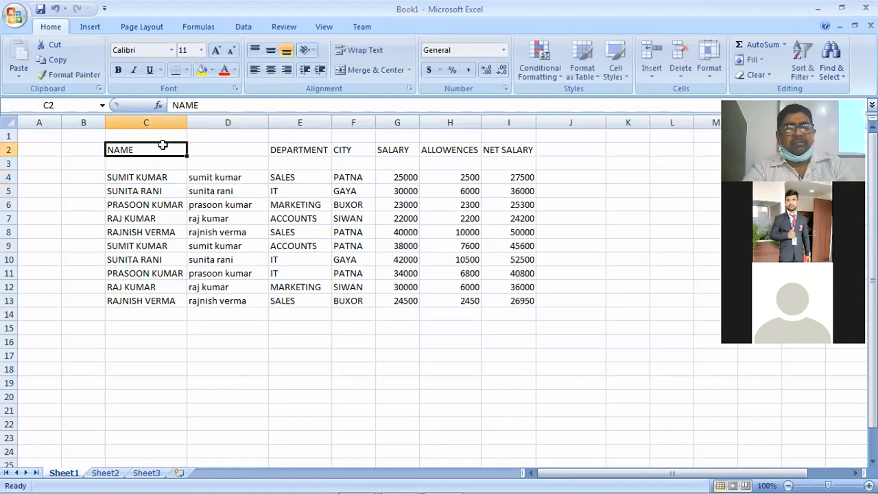
{"action": "key", "text": "ctrl+c"}
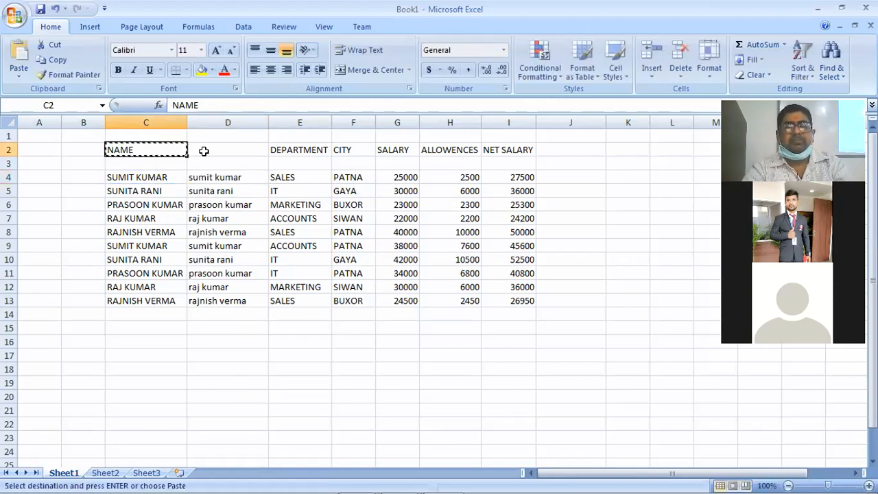
{"action": "left_click", "coordinate": [204, 150]}
{"action": "key", "text": "ctrl+v"}
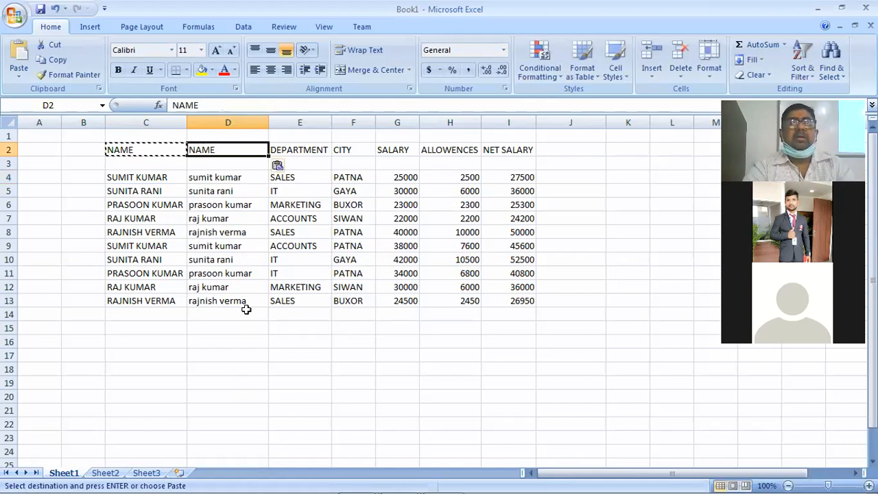
{"action": "left_click", "coordinate": [254, 374]}
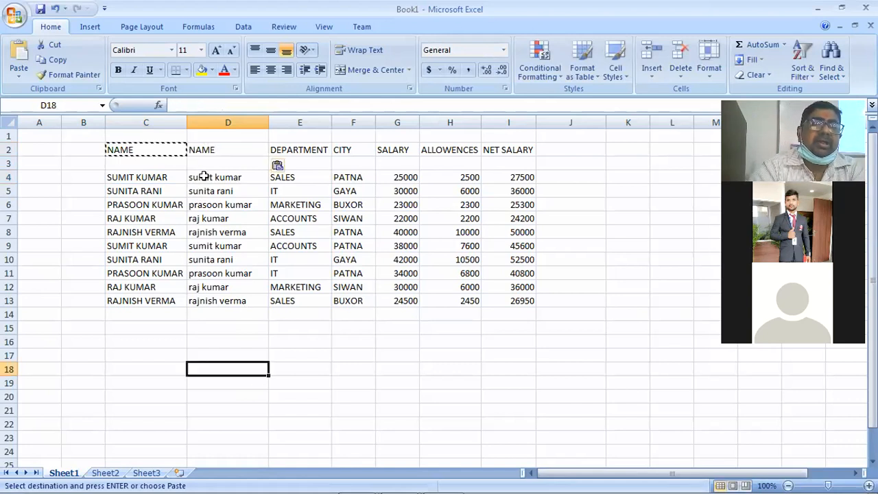
Compare the lowercase names in D4:D13 with the uppercase source names in C4:C13.
{"action": "left_click_drag", "start_coordinate": [204, 178], "coordinate": [203, 300]}
{"action": "left_click", "coordinate": [227, 378]}
{"action": "left_click_drag", "start_coordinate": [131, 176], "coordinate": [129, 298]}
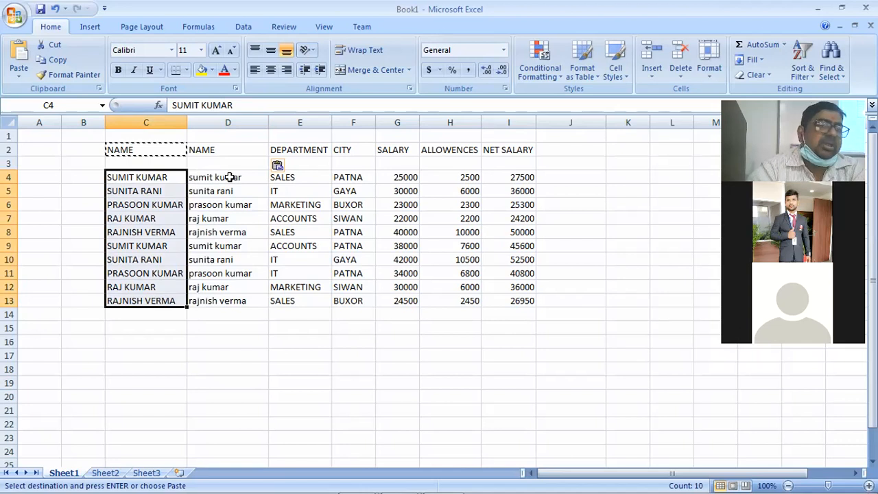
{"action": "left_click", "coordinate": [239, 374]}
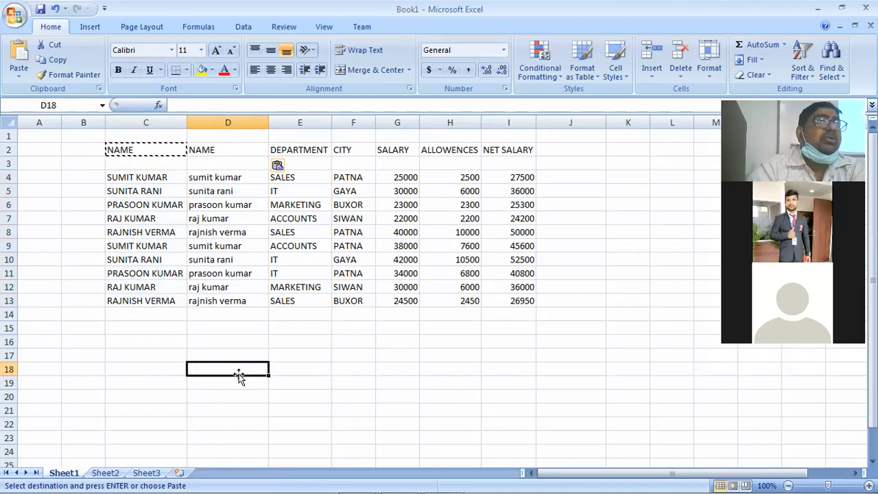
{"action": "left_click", "coordinate": [154, 163]}
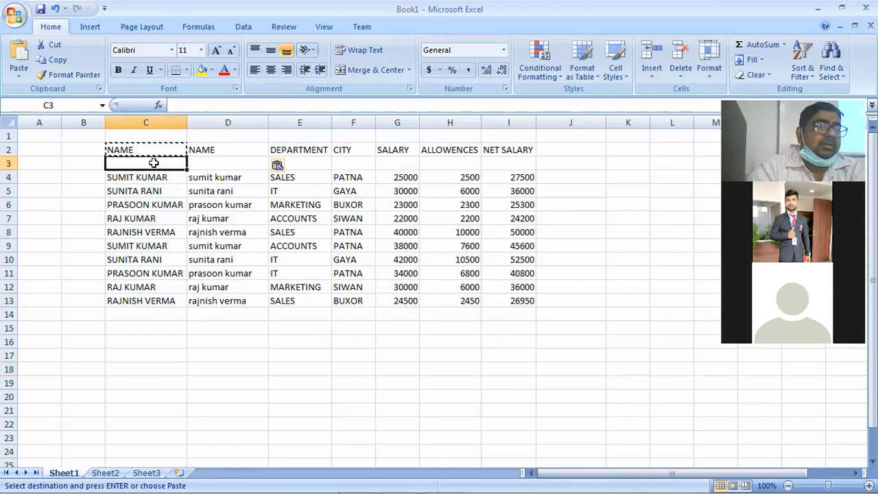
{"action": "left_click", "coordinate": [292, 377]}
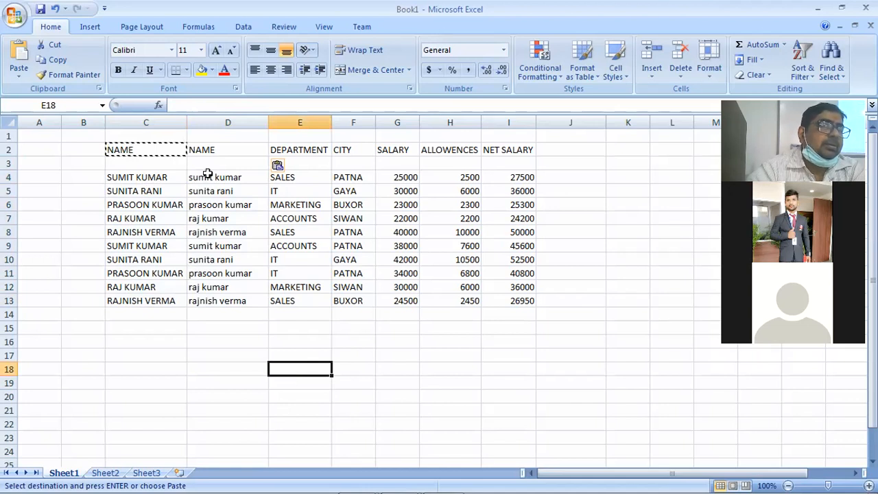
Copy the lowercase names in D4:D13 and paste them with a regular paste starting at D16.
{"action": "left_click_drag", "start_coordinate": [207, 174], "coordinate": [213, 302]}
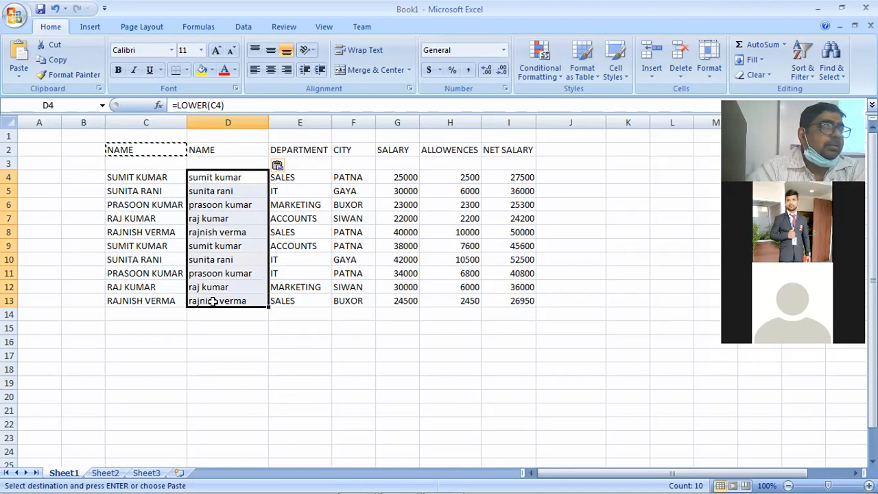
{"action": "key", "text": "ctrl+c"}
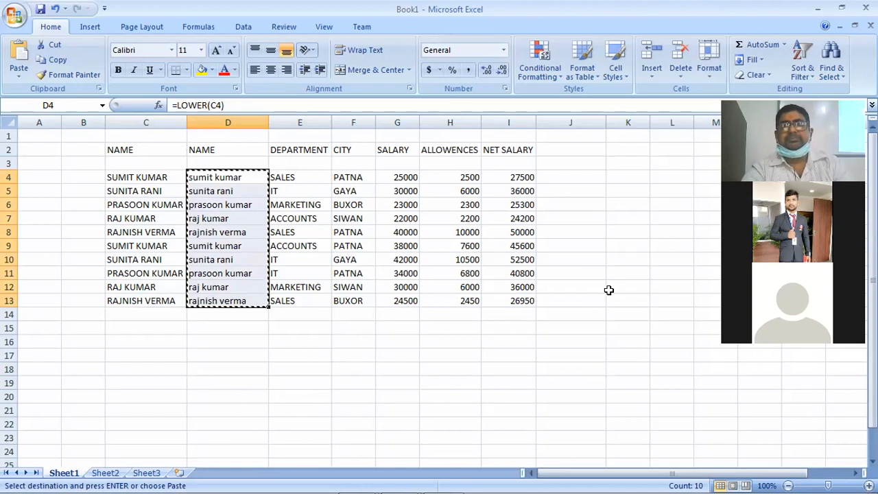
{"action": "left_click", "coordinate": [229, 340]}
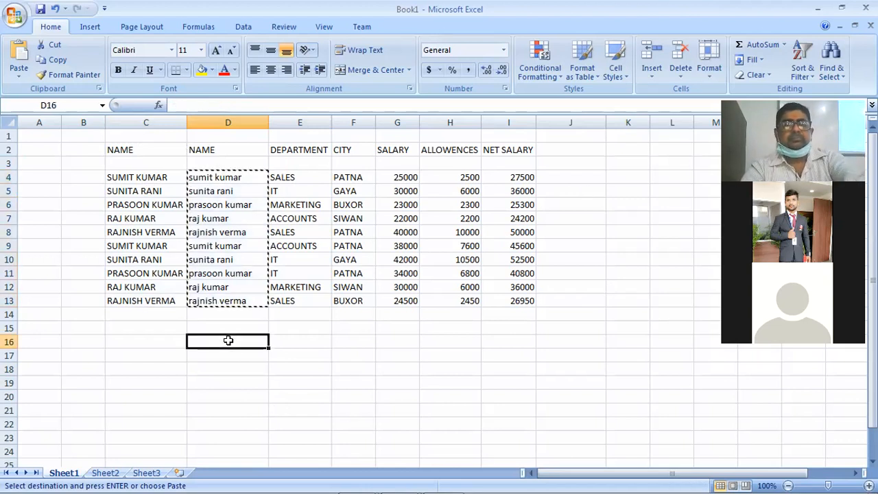
{"action": "key", "text": "ctrl+v"}
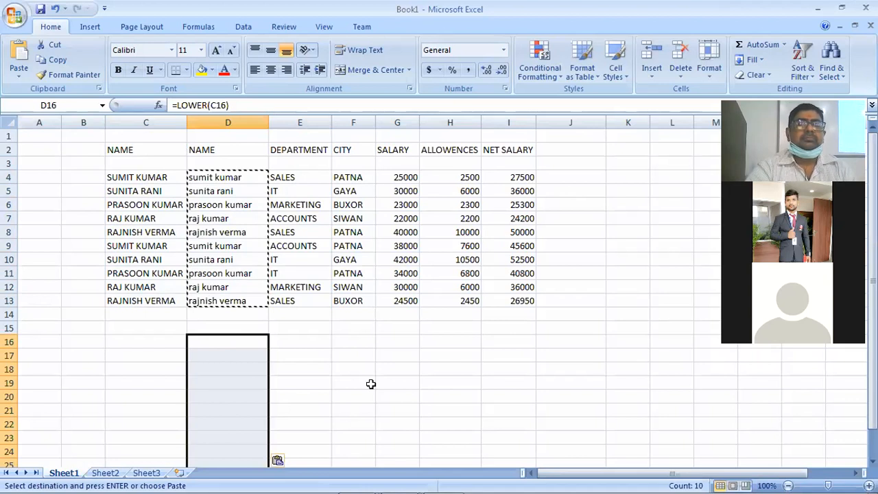
{"action": "left_click", "coordinate": [370, 384]}
Paste the copied D4:D13 names again starting at D17 and inspect the pasted formulas in D21 and D18.
{"action": "left_click", "coordinate": [219, 232]}
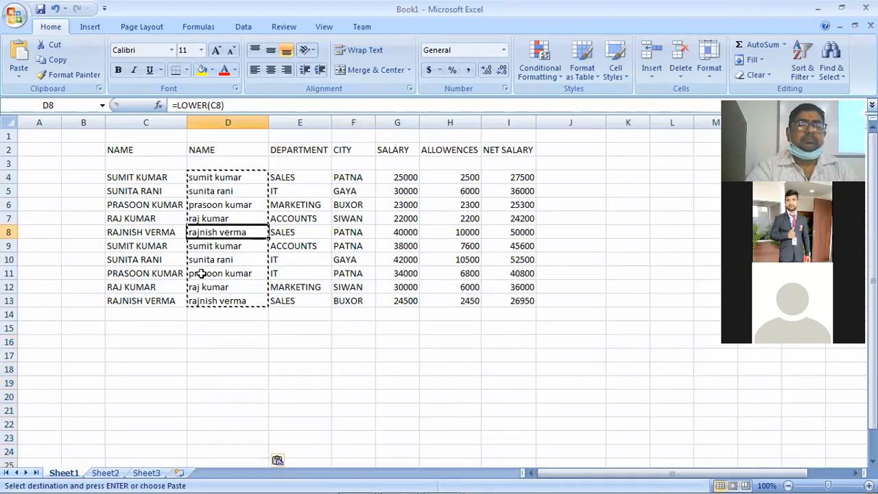
{"action": "left_click_drag", "start_coordinate": [200, 177], "coordinate": [201, 301]}
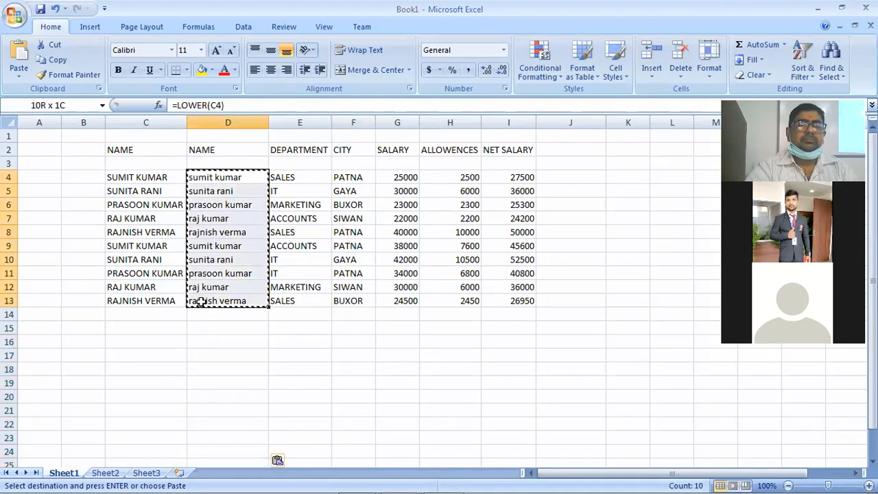
{"action": "right_click", "coordinate": [229, 256]}
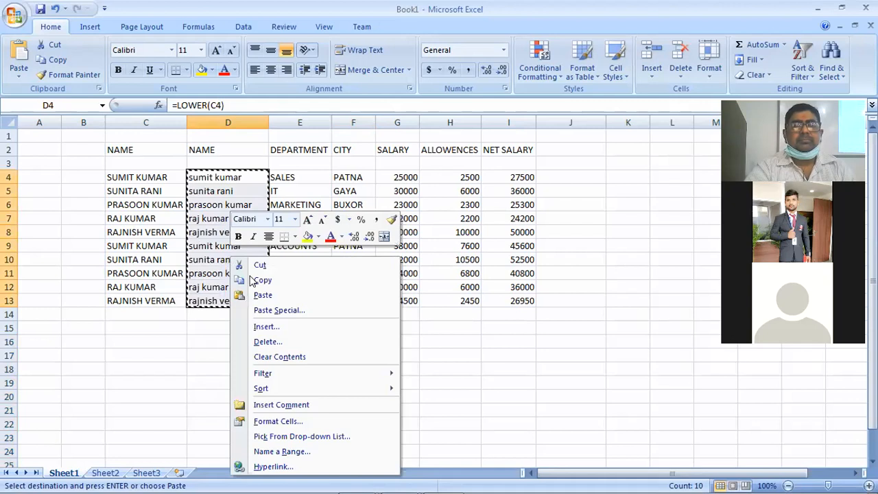
{"action": "left_click", "coordinate": [221, 351]}
{"action": "right_click", "coordinate": [227, 359]}
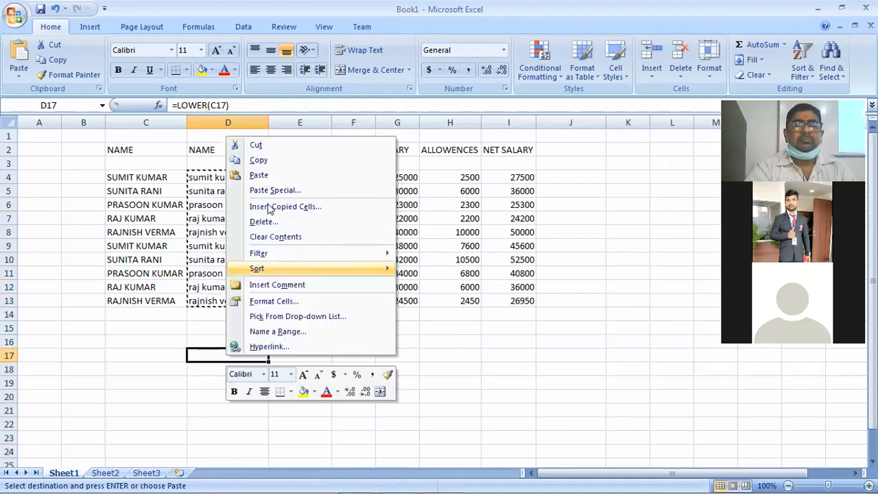
{"action": "left_click", "coordinate": [271, 177]}
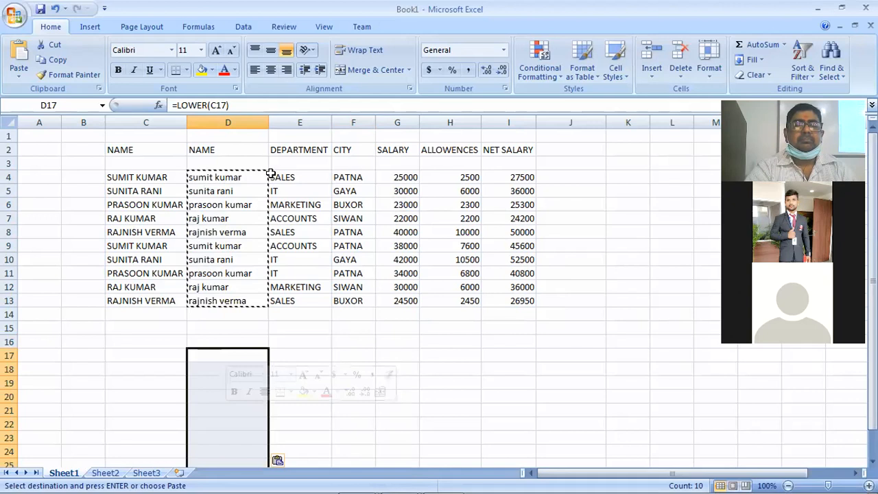
{"action": "left_click", "coordinate": [346, 382]}
{"action": "scroll", "coordinate": [227, 327], "scroll_direction": "down", "scroll_amount": 2}
{"action": "left_click", "coordinate": [228, 326]}
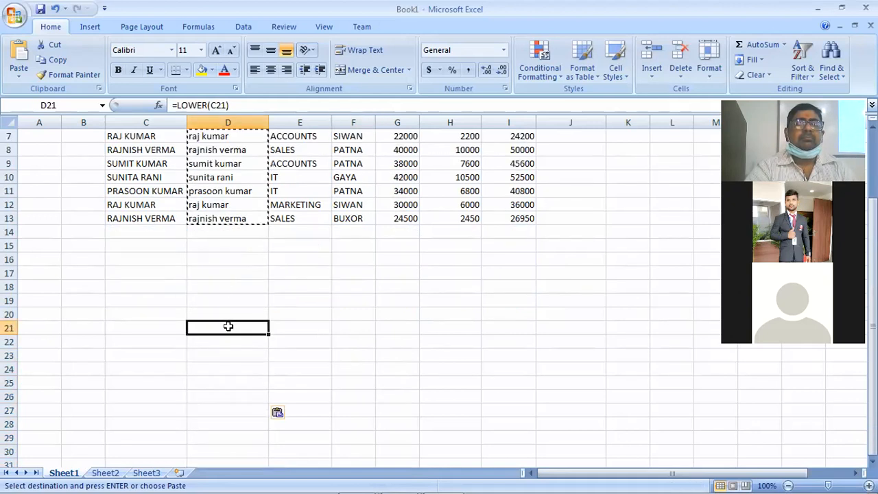
{"action": "left_click", "coordinate": [221, 286]}
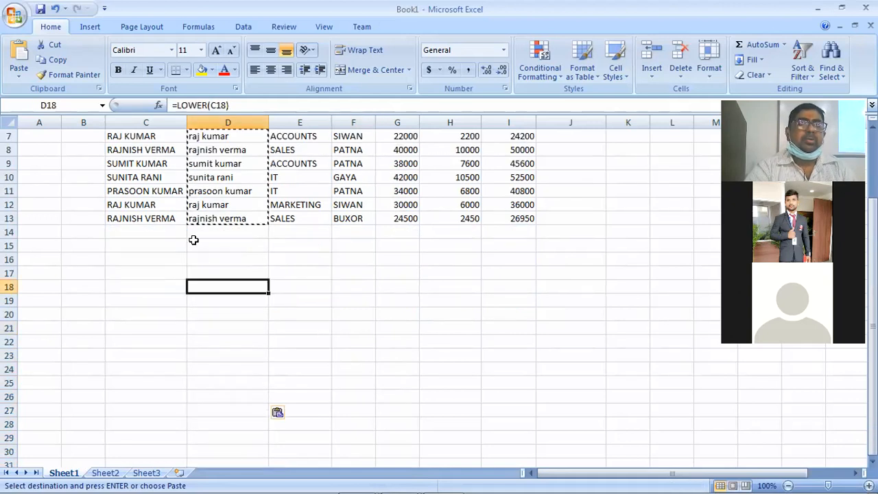
Inspect the formulas in the pasted cells D17 and D21.
{"action": "left_click", "coordinate": [215, 274]}
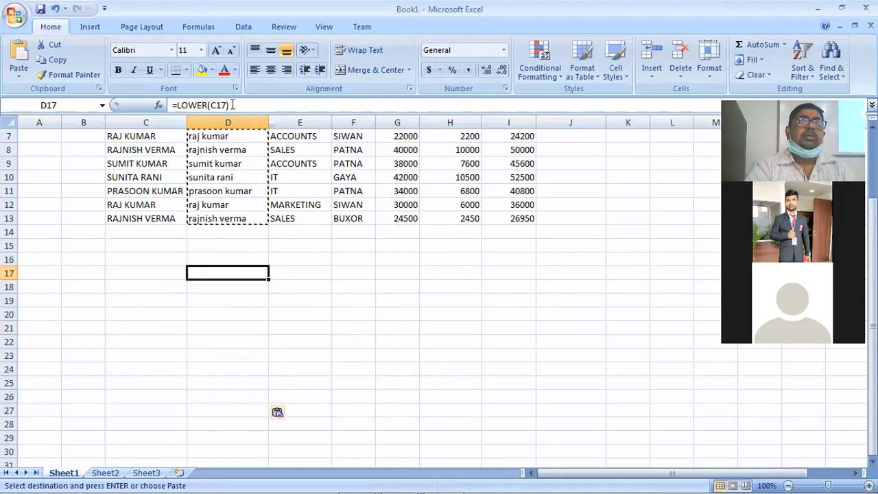
{"action": "left_click", "coordinate": [199, 327]}
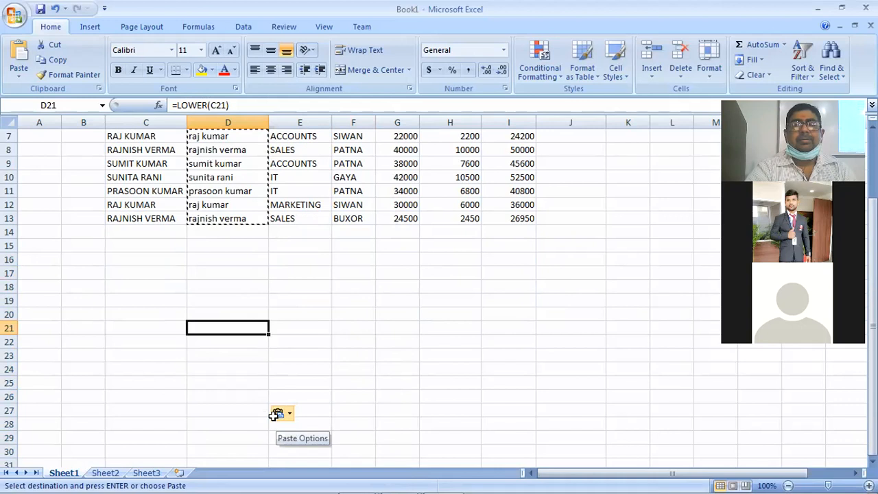
Copy the lowercase names in D4:D13 and paste them as values only starting at D18, using Paste Special.
{"action": "scroll", "coordinate": [273, 416], "scroll_direction": "up", "scroll_amount": 1}
{"action": "scroll", "coordinate": [273, 416], "scroll_direction": "up", "scroll_amount": 1}
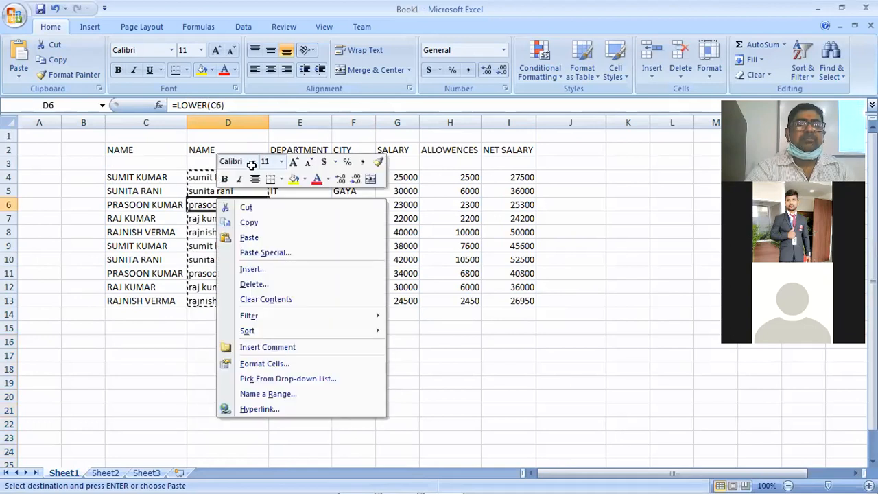
{"action": "key", "text": "Escape"}
{"action": "left_click_drag", "start_coordinate": [204, 177], "coordinate": [206, 235]}
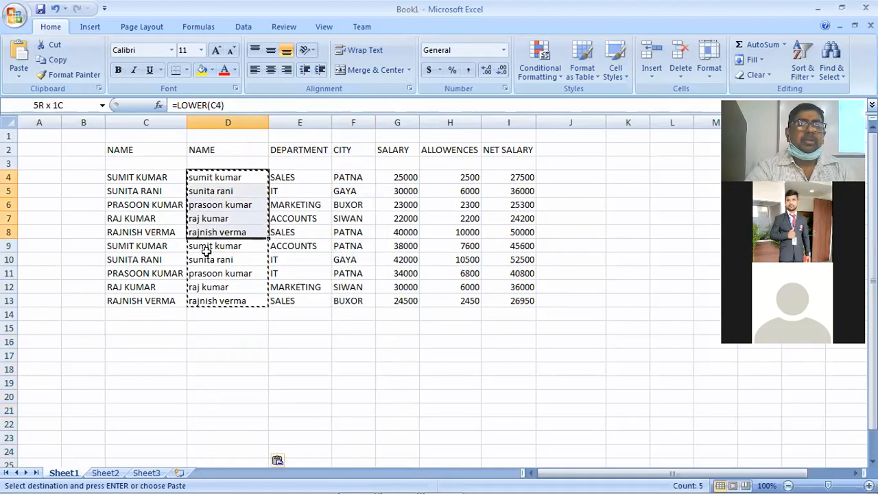
{"action": "left_click", "coordinate": [210, 294], "text": "shift"}
{"action": "right_click", "coordinate": [221, 213]}
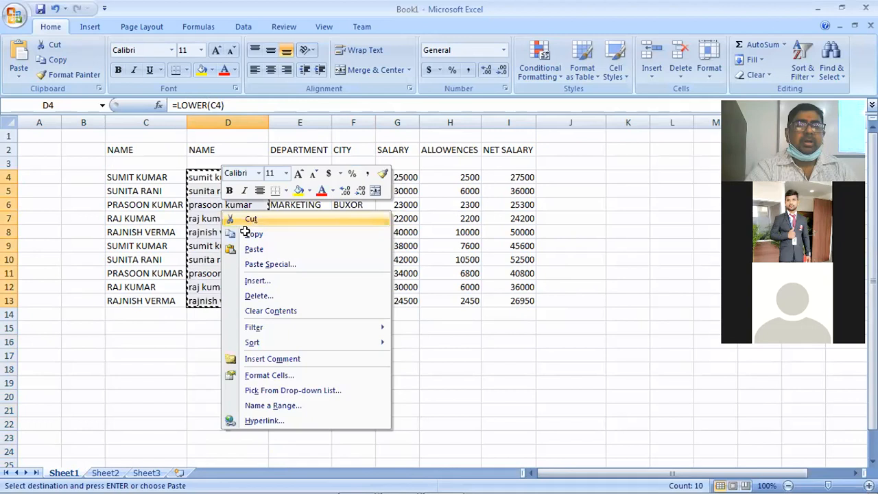
{"action": "left_click", "coordinate": [207, 369]}
{"action": "left_click", "coordinate": [210, 370]}
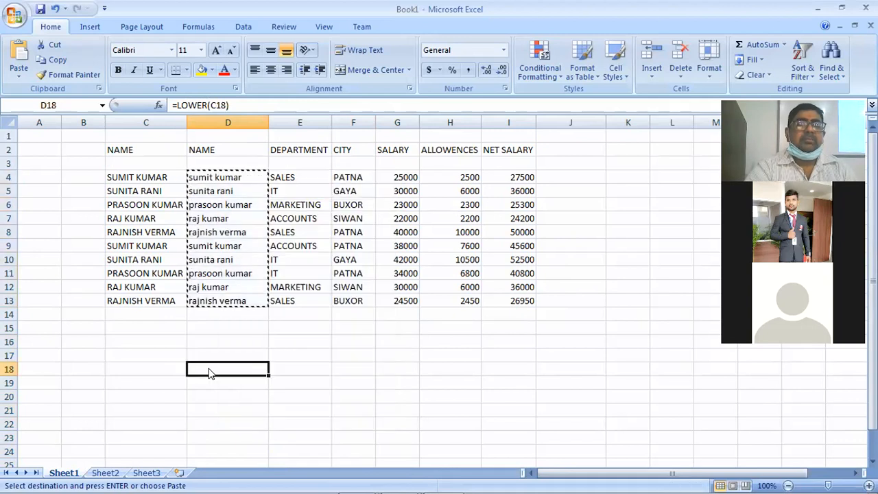
{"action": "right_click", "coordinate": [209, 371]}
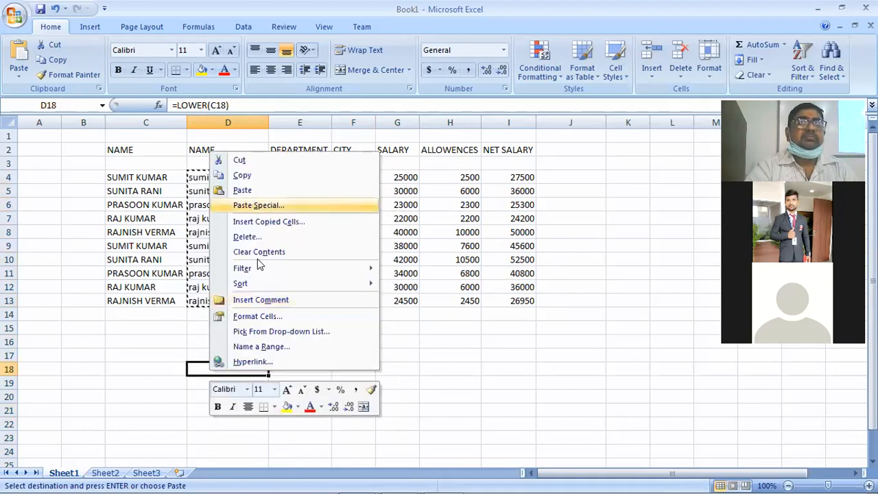
{"action": "key", "text": "Return"}
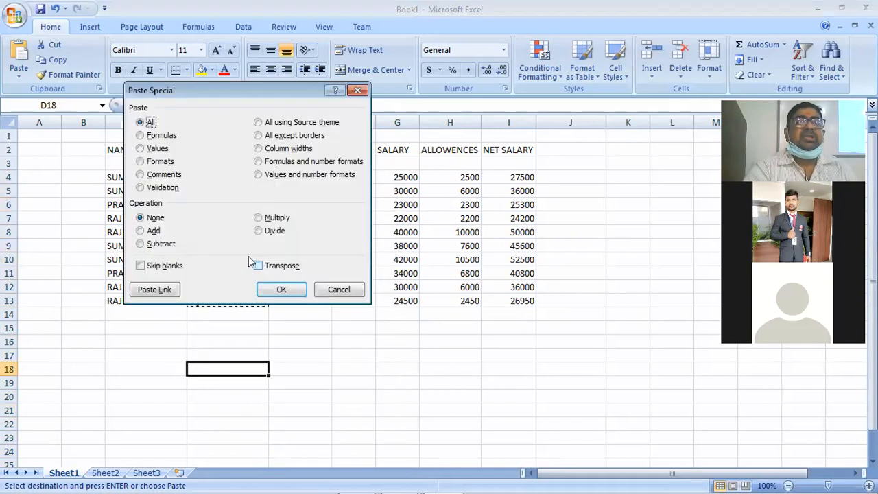
{"action": "left_click", "coordinate": [140, 149]}
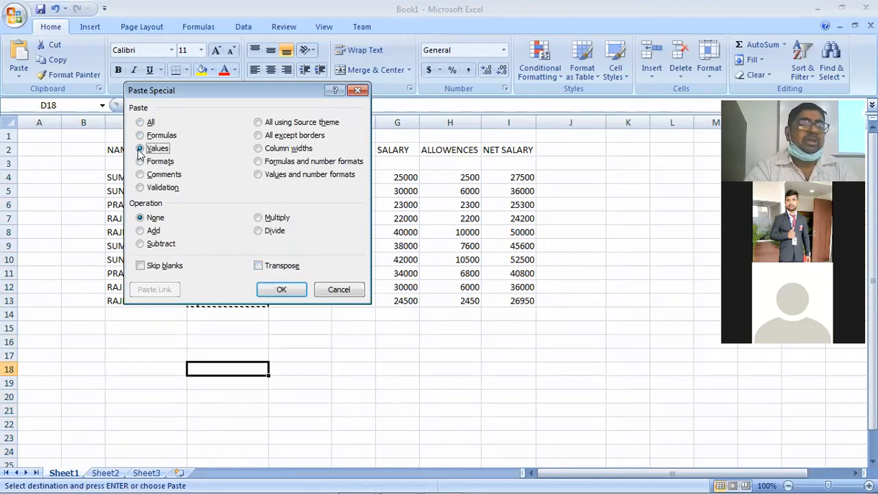
{"action": "left_click", "coordinate": [279, 292]}
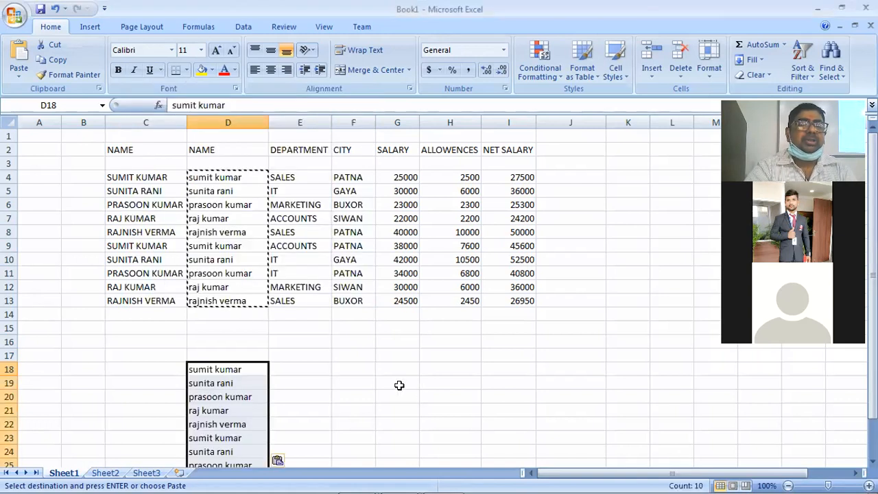
Check the contents of the pasted cells in D18:D27 for plain text instead of LOWER formulas.
{"action": "scroll", "coordinate": [399, 386], "scroll_direction": "down", "scroll_amount": 2}
{"action": "left_click", "coordinate": [400, 383]}
{"action": "left_click", "coordinate": [226, 287]}
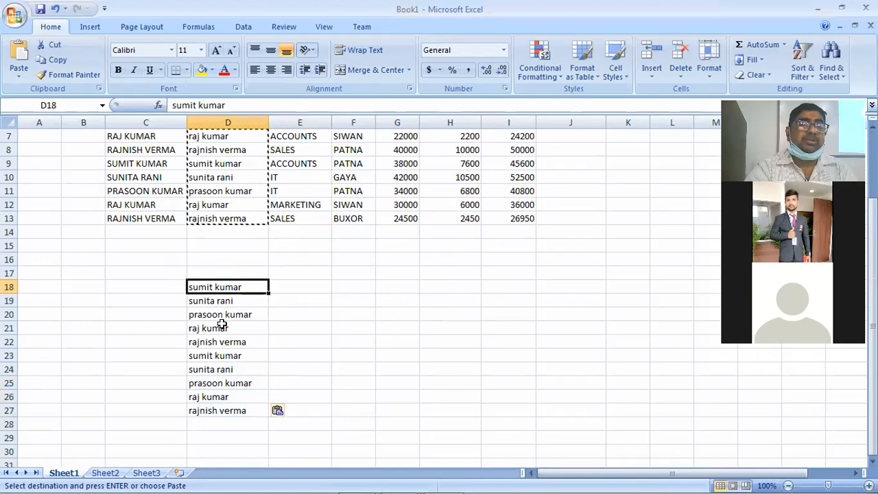
{"action": "left_click", "coordinate": [222, 325]}
{"action": "left_click", "coordinate": [217, 343]}
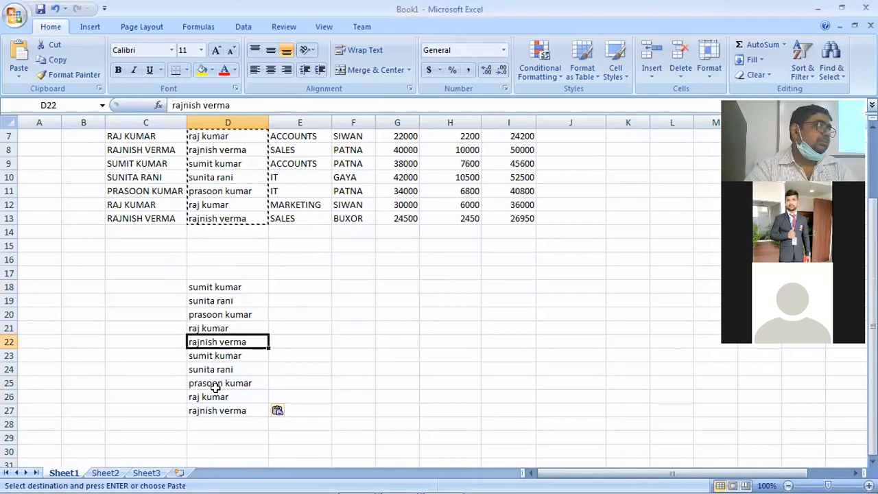
{"action": "left_click", "coordinate": [215, 398]}
{"action": "left_click", "coordinate": [216, 422]}
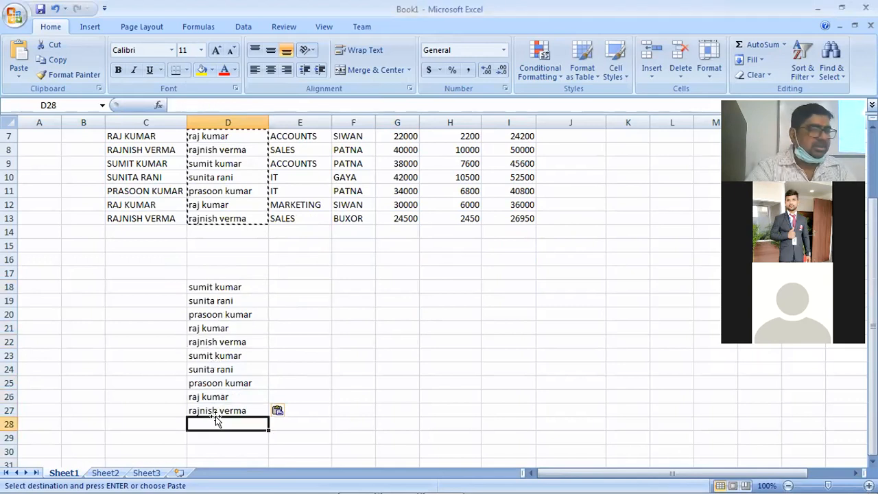
{"action": "left_click", "coordinate": [382, 368]}
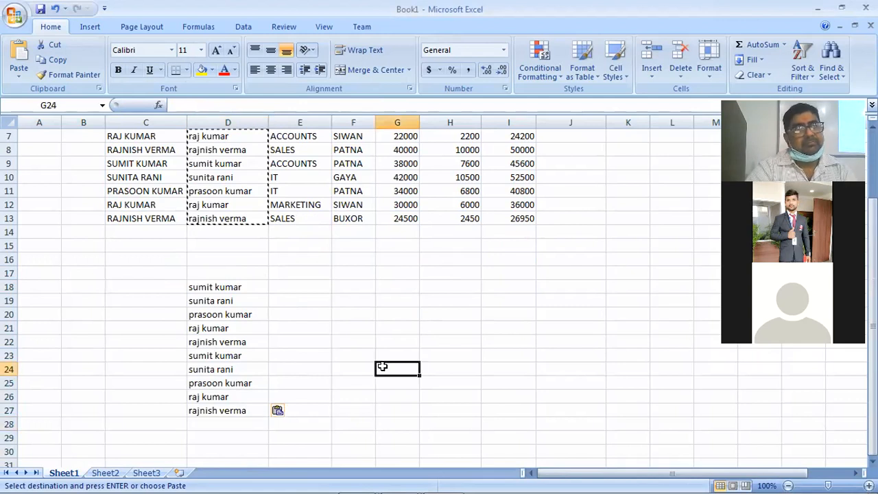
{"action": "scroll", "coordinate": [383, 364], "scroll_direction": "up", "scroll_amount": 2}
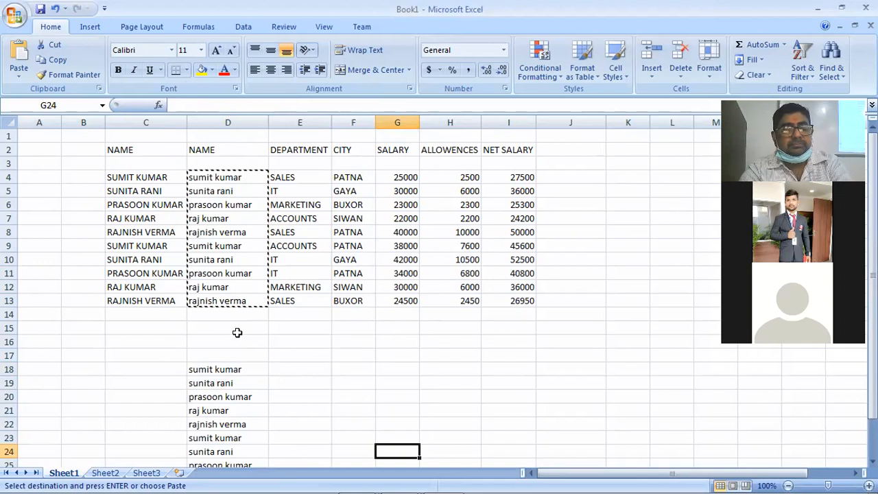
Switch to the Microsoft Excel slide show and review the slides on PROPER, CHAR, CODE and CONCATENATE.
{"action": "key", "text": "alt+Tab"}
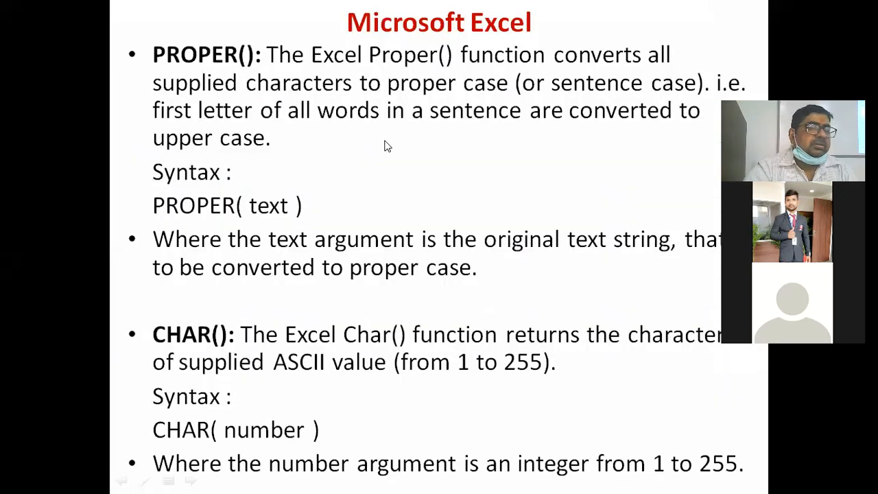
{"action": "left_click", "coordinate": [386, 146]}
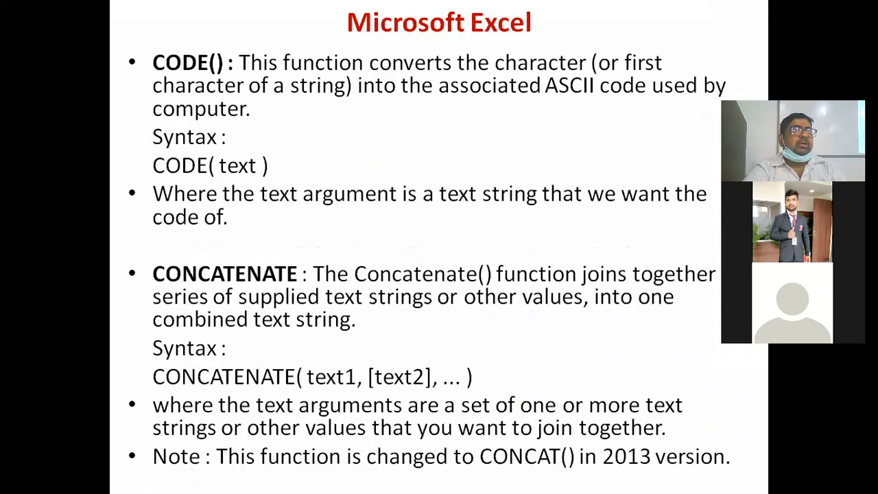
{"action": "scroll", "coordinate": [240, 432], "scroll_direction": "up", "scroll_amount": 1}
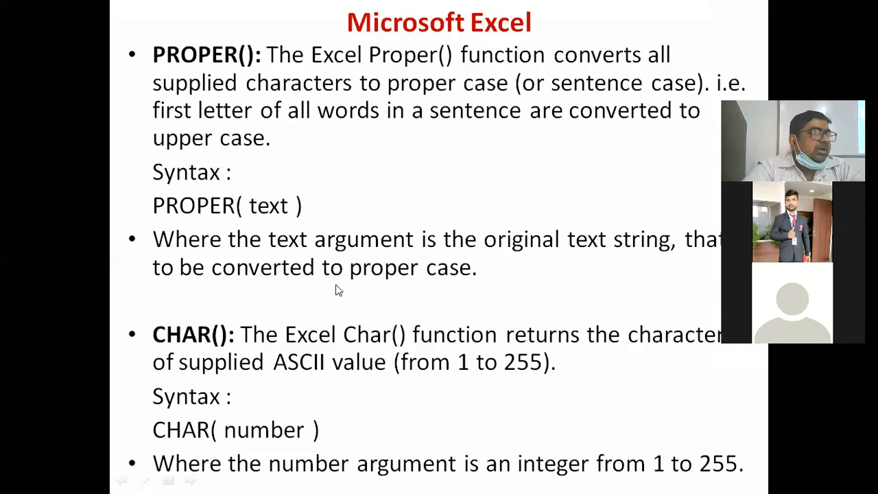
{"action": "left_click", "coordinate": [268, 75]}
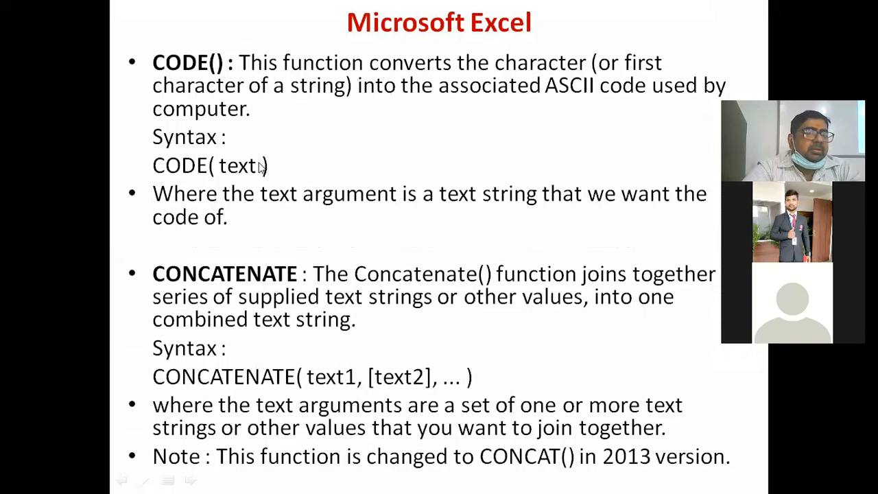